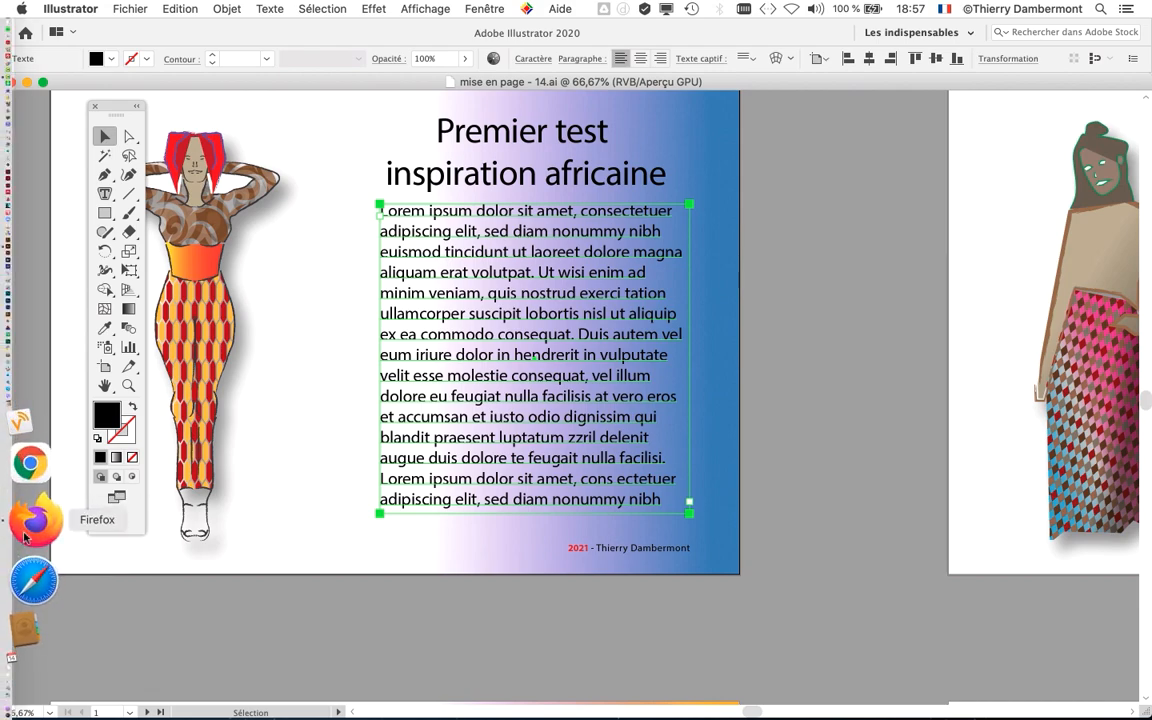
Switch to Firefox, copy the first two introductory paragraphs of the Wikipedia article "Mode (habillement)", and return to Illustrator.
click(25, 538)
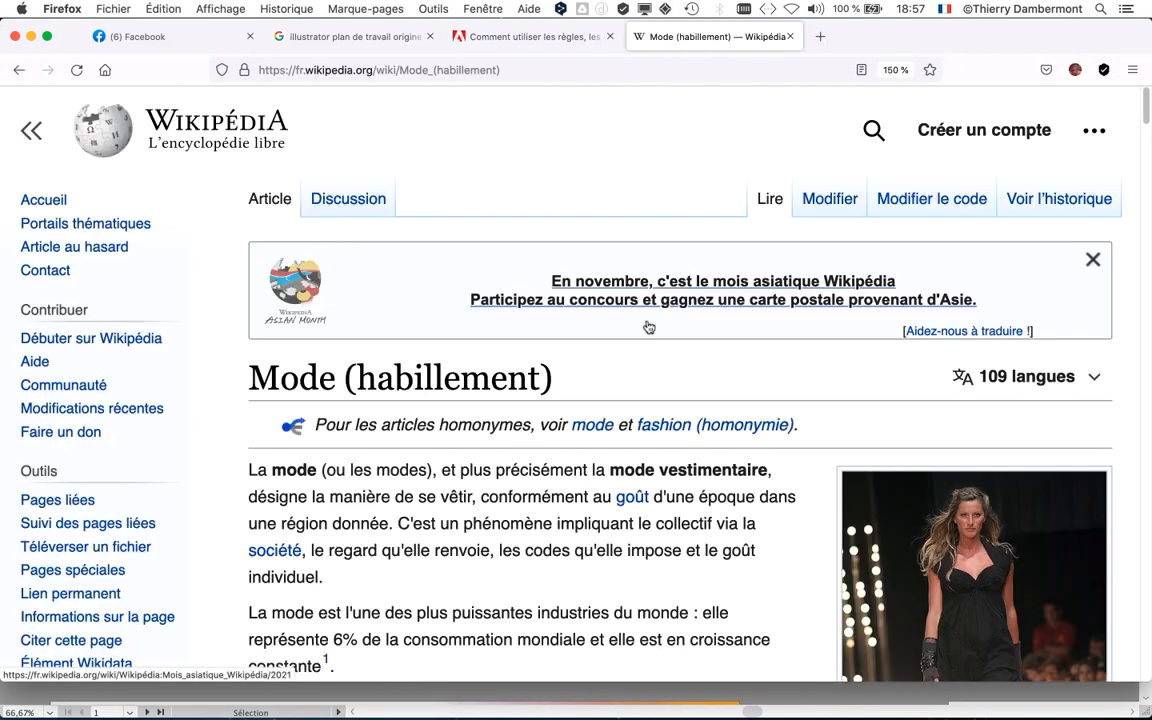
key(super+minus)
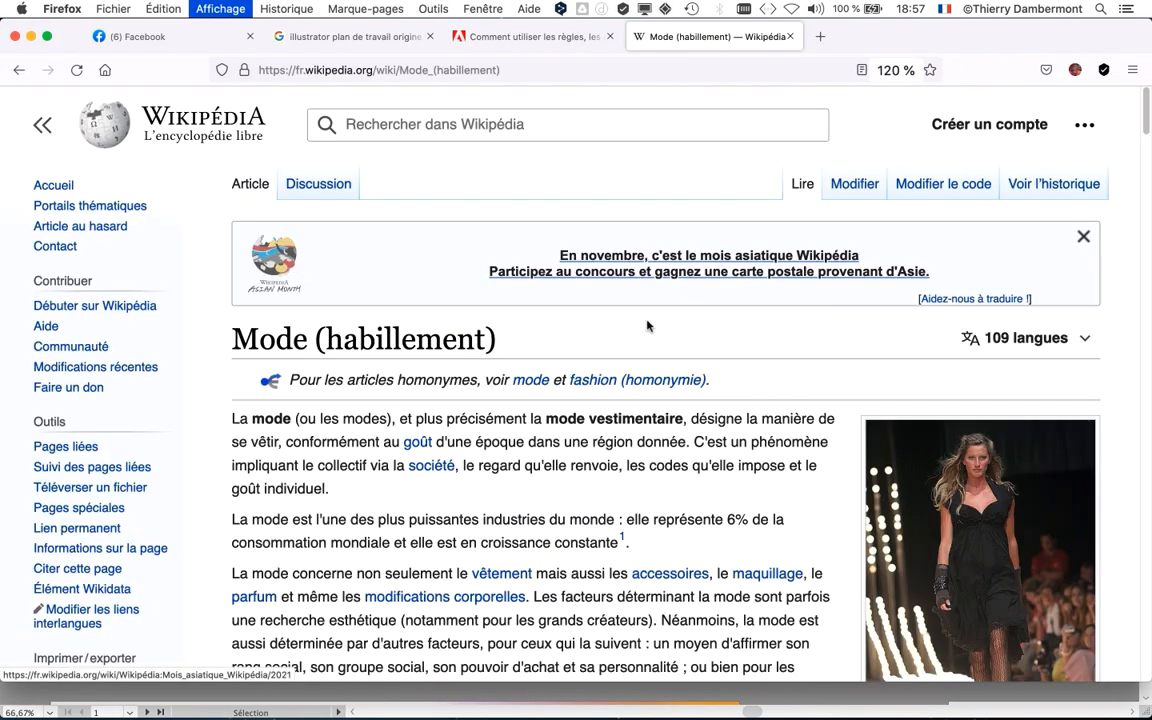
drag(215, 391, 480, 490)
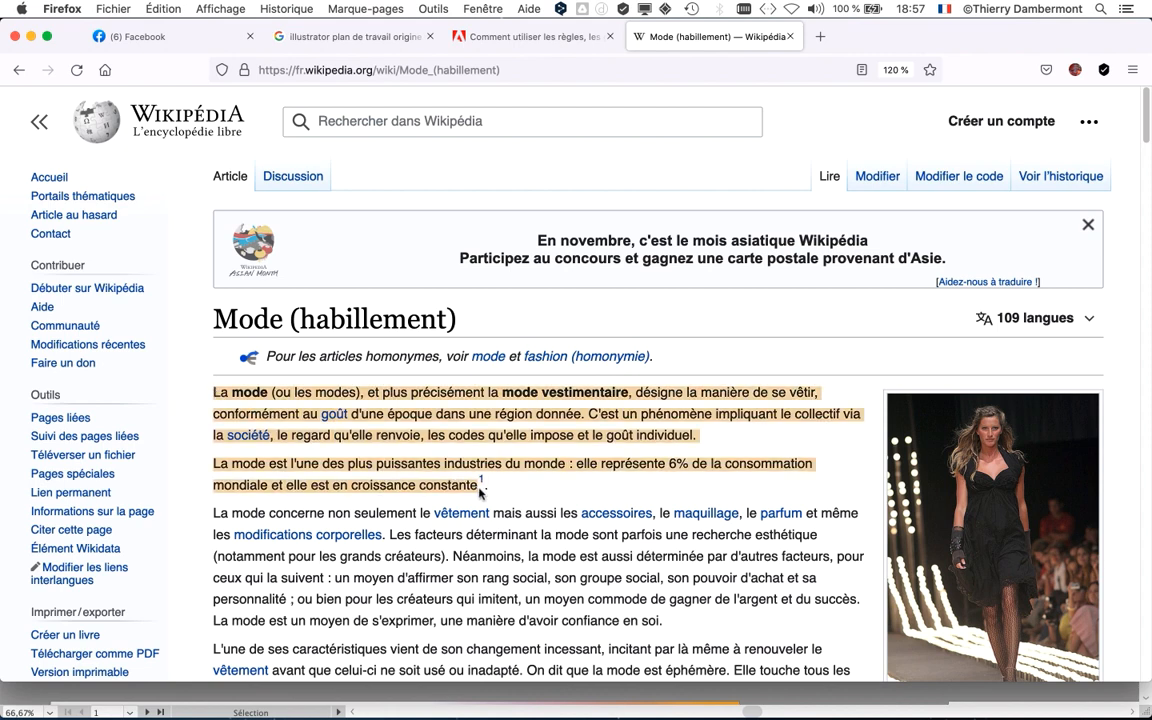
click(31, 36)
click(578, 304)
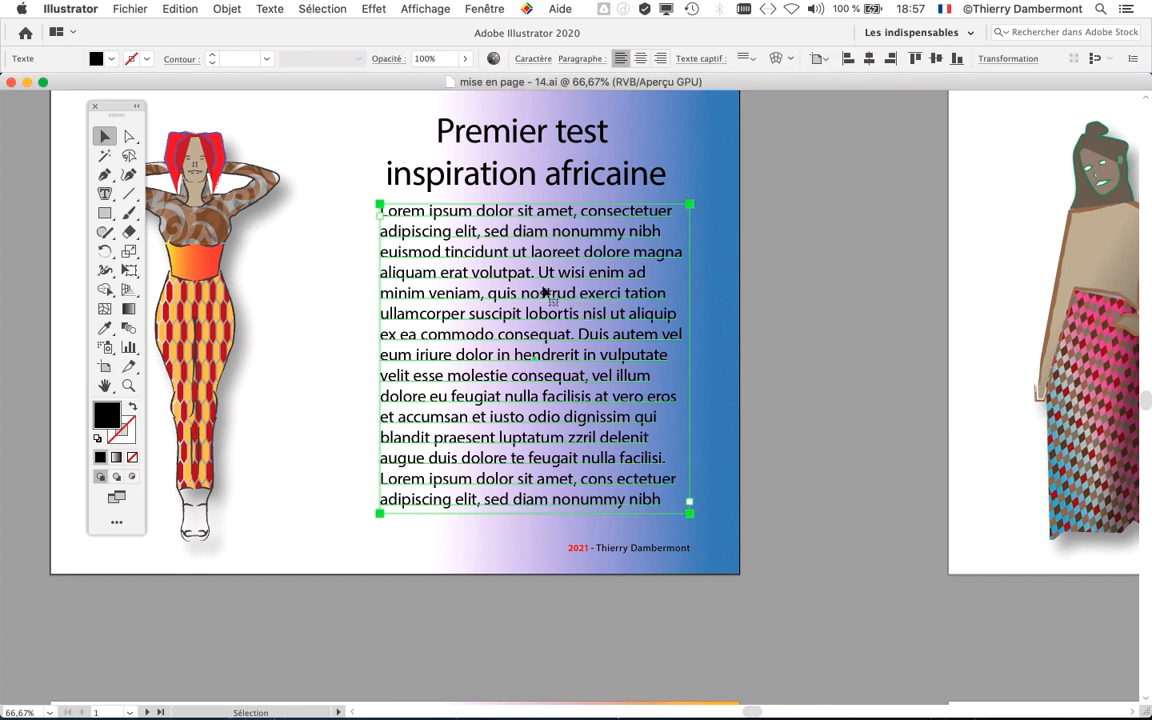
key(super+Tab)
click(455, 281)
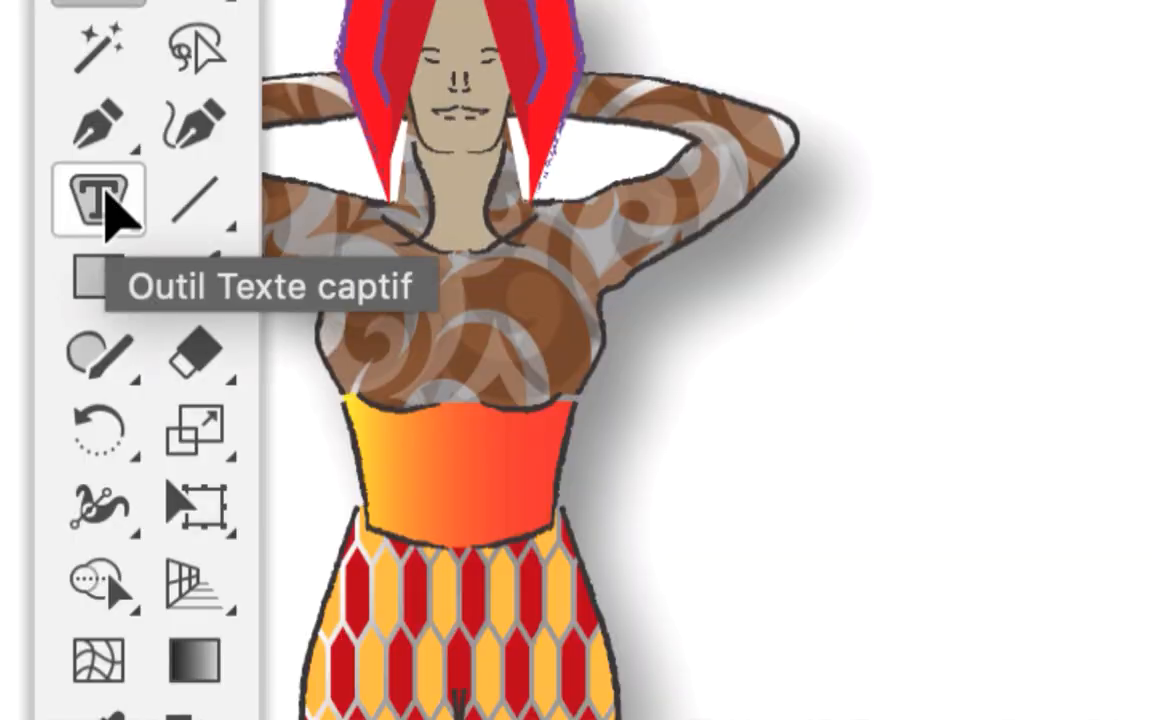
Replace all the Lorem ipsum text in the frame below the title with the copied fashion paragraphs.
drag(106, 195, 165, 200)
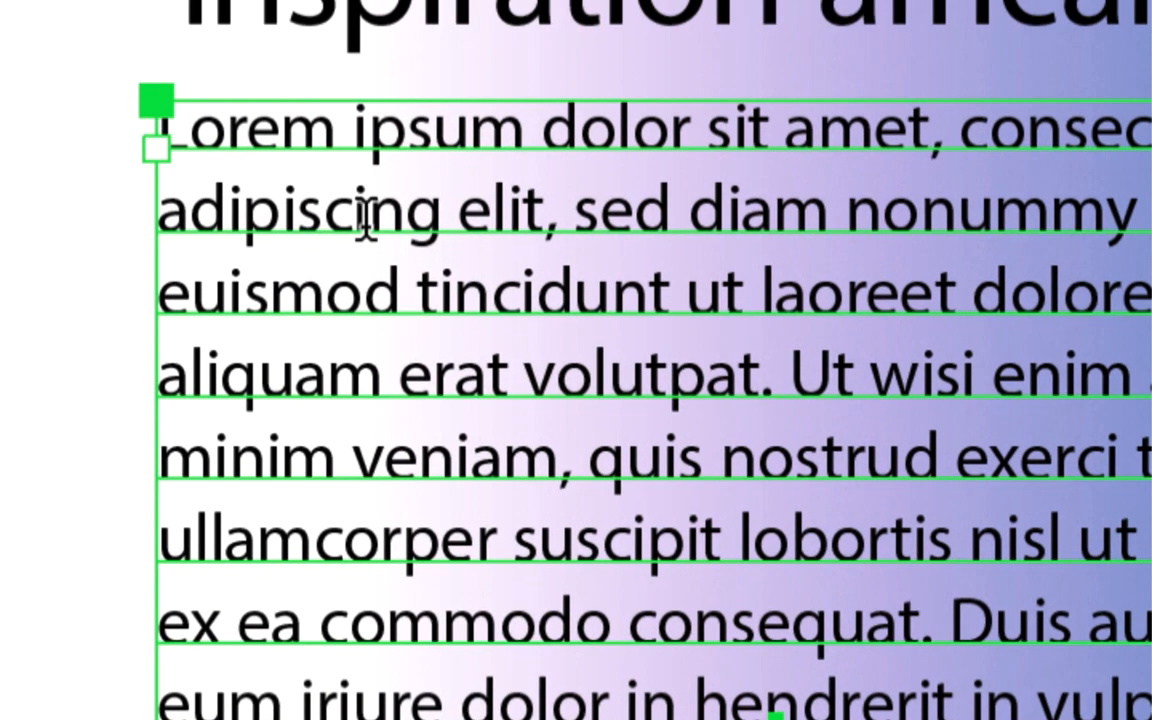
click(366, 218)
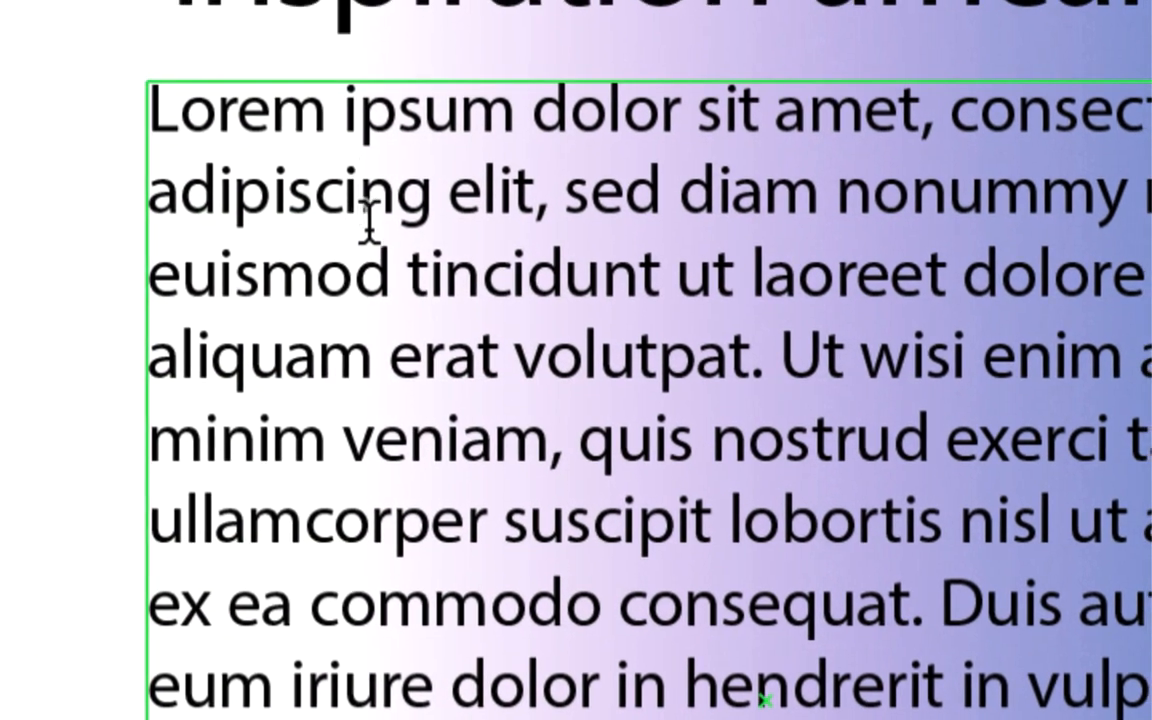
key(ctrl+a)
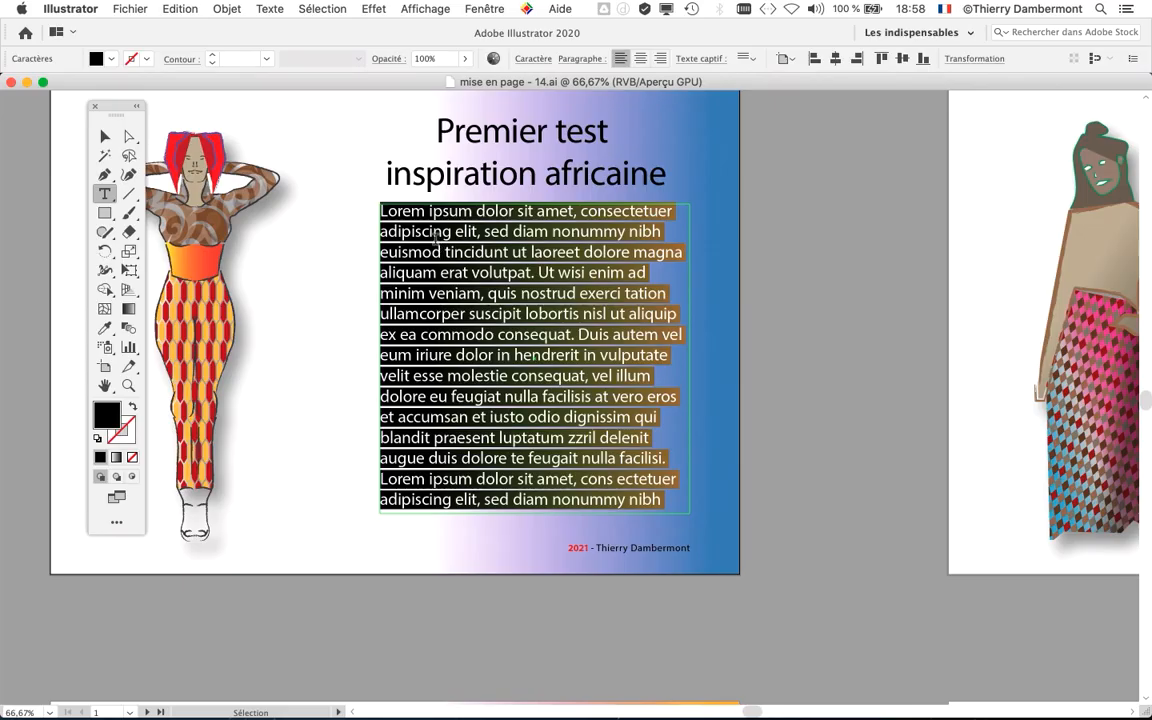
click(345, 10)
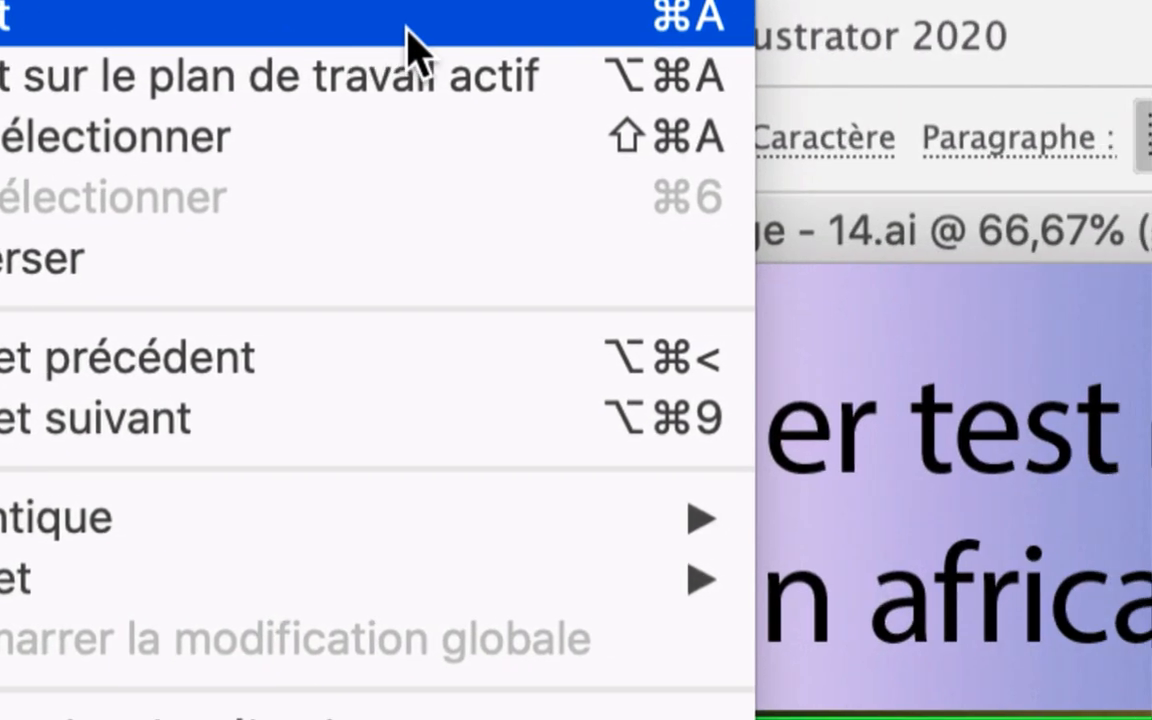
click(700, 68)
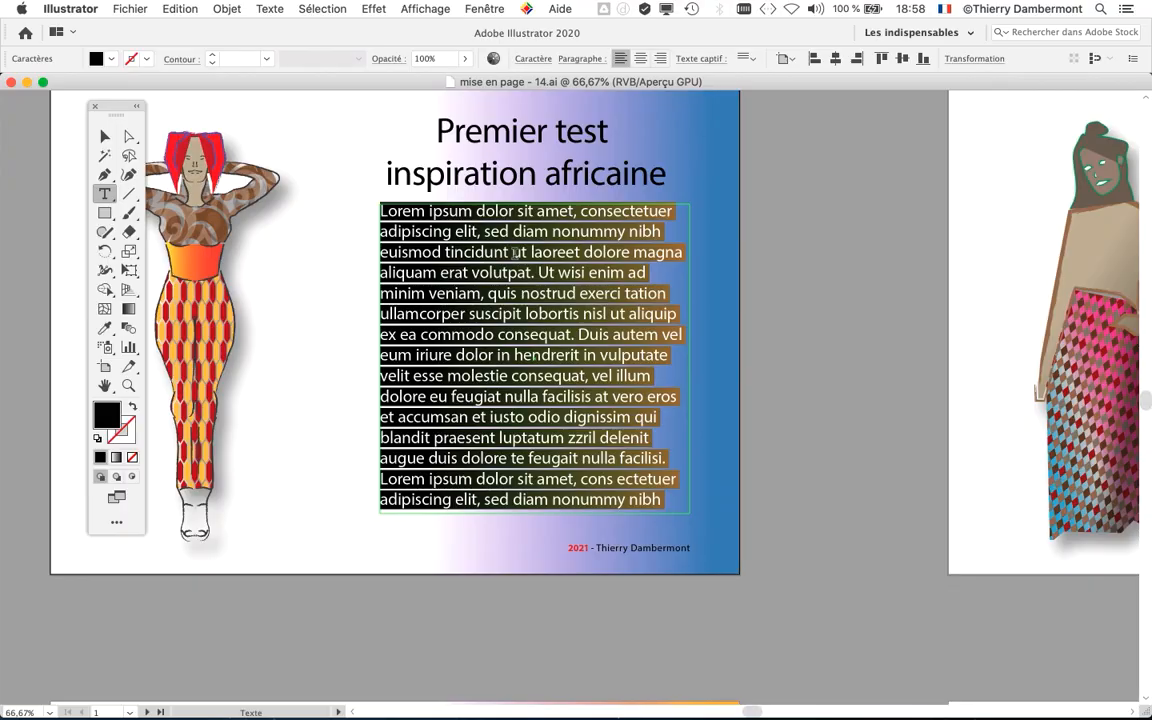
key(BackSpace)
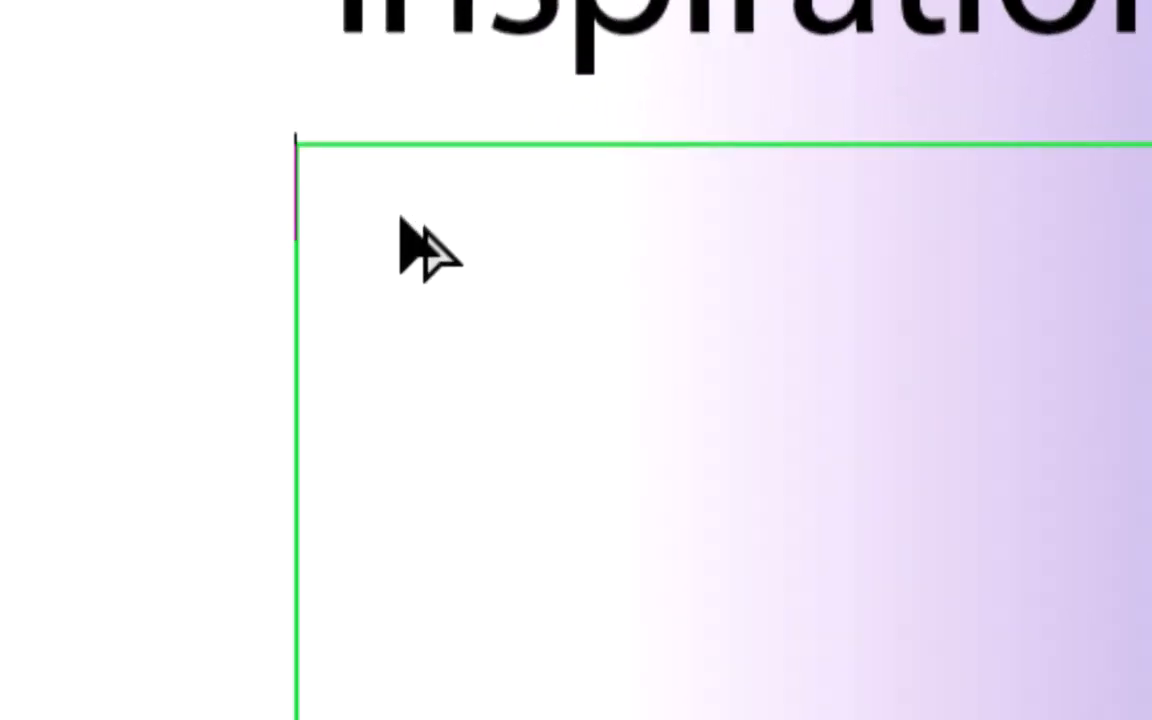
key(ctrl+v)
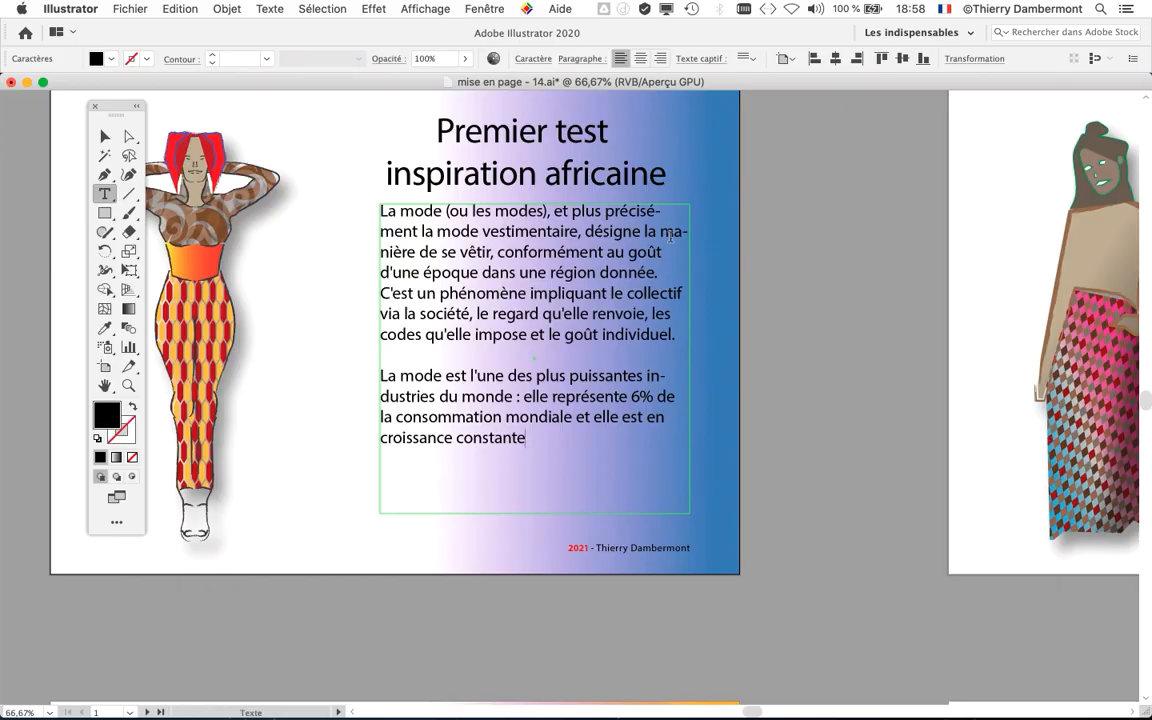
Turn off hyphenation for all the text in the body frame through the paragraph hyphenation options, with the preview enabled.
click(488, 10)
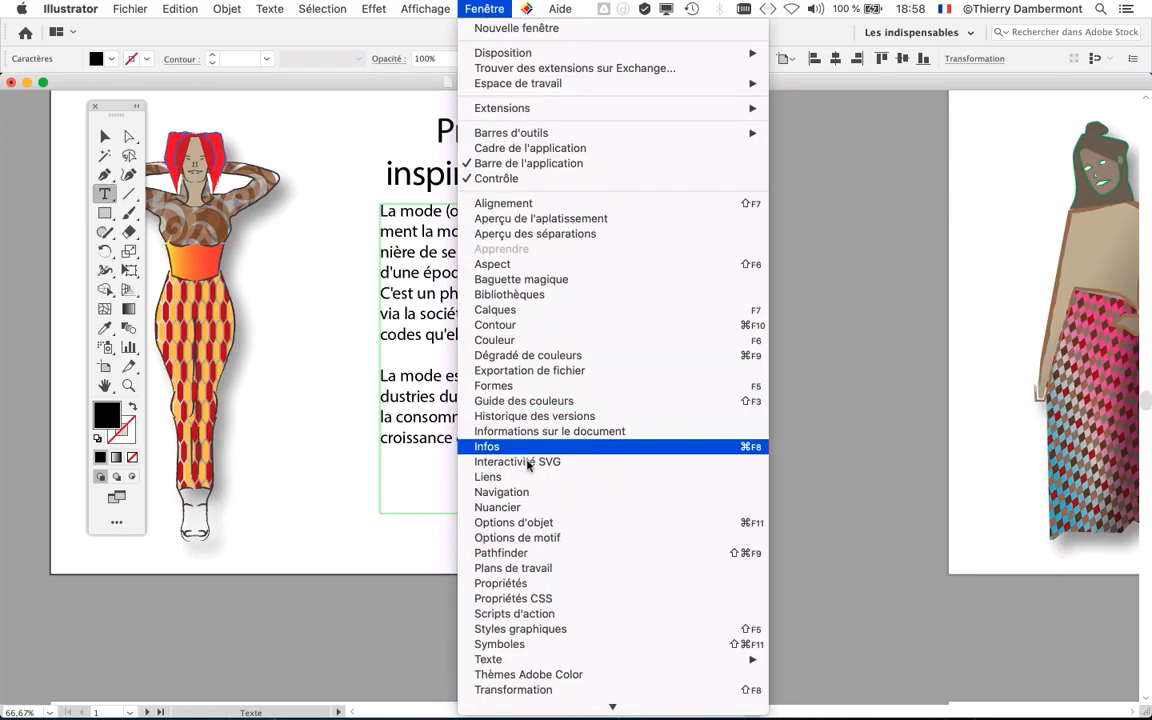
mouse_move(490, 659)
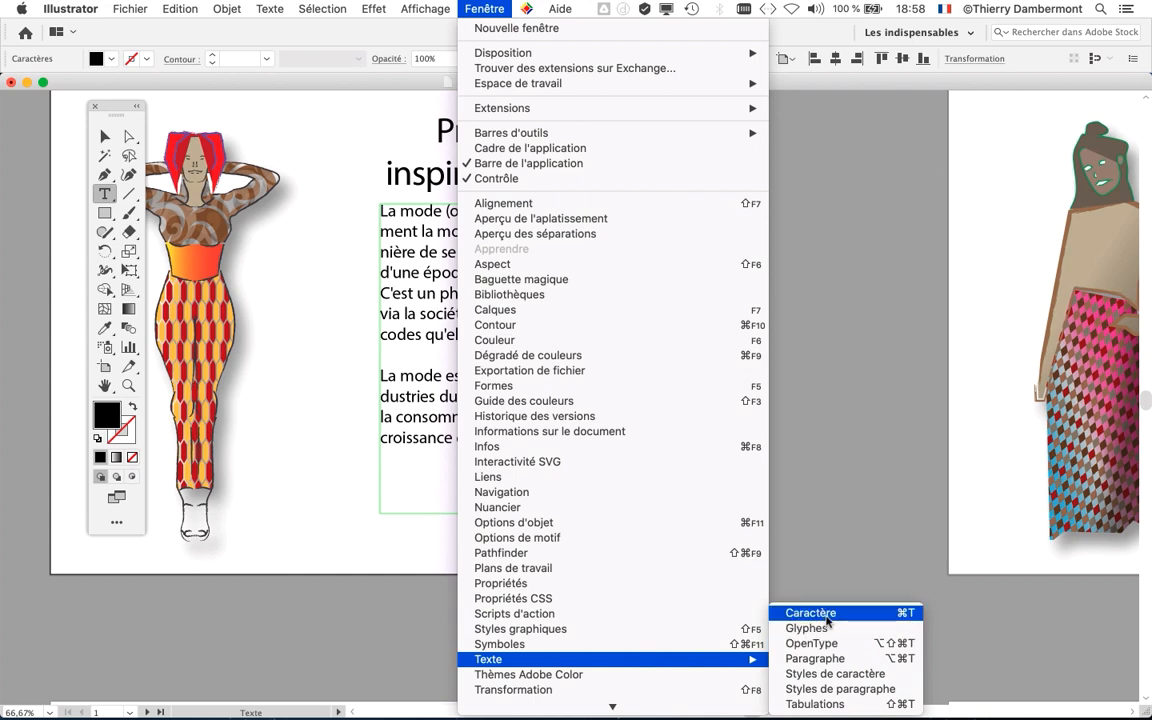
click(812, 658)
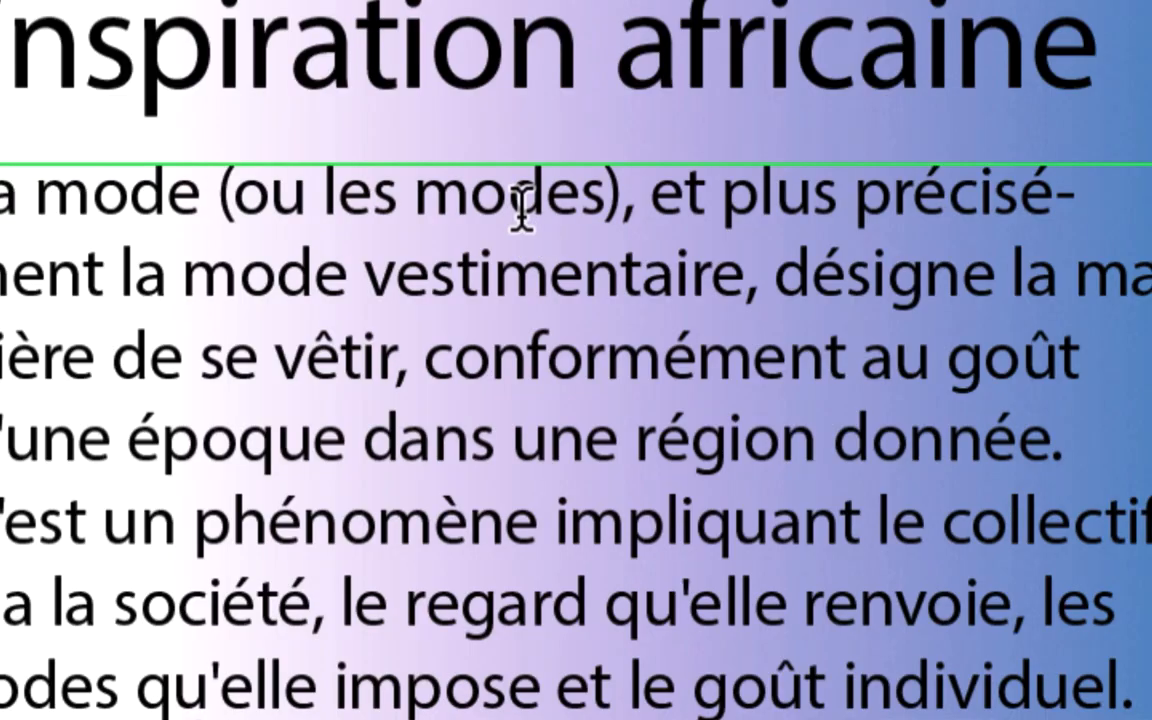
key(ctrl+a)
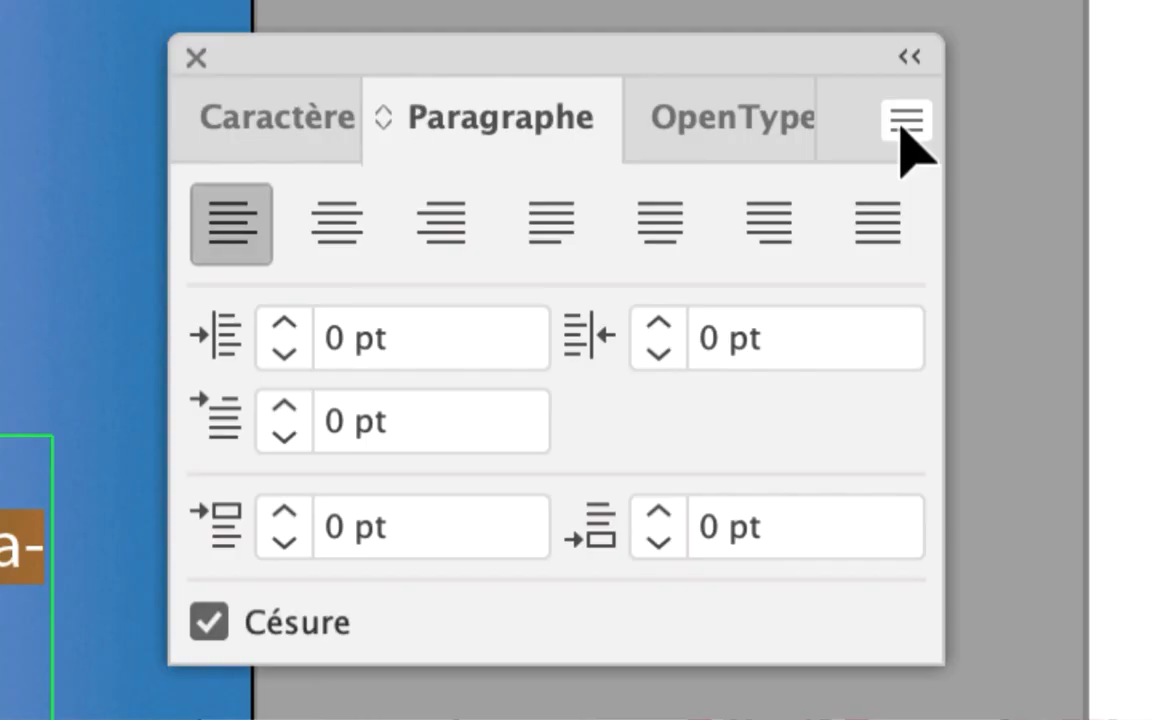
click(903, 125)
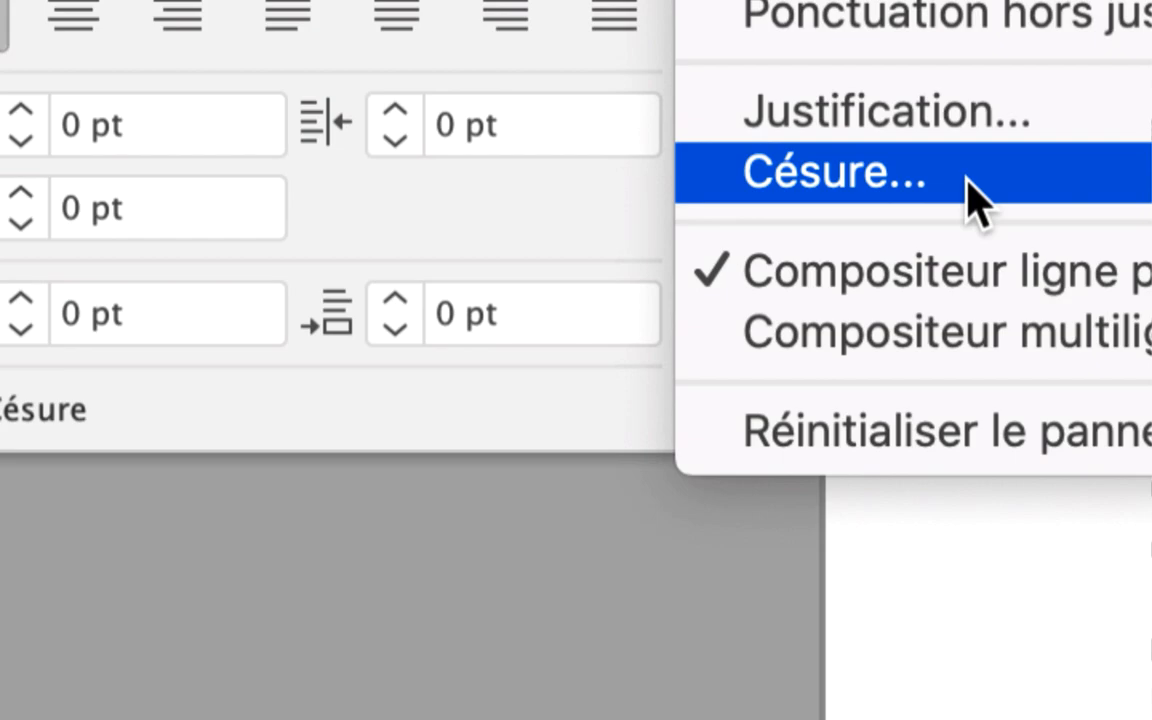
click(972, 200)
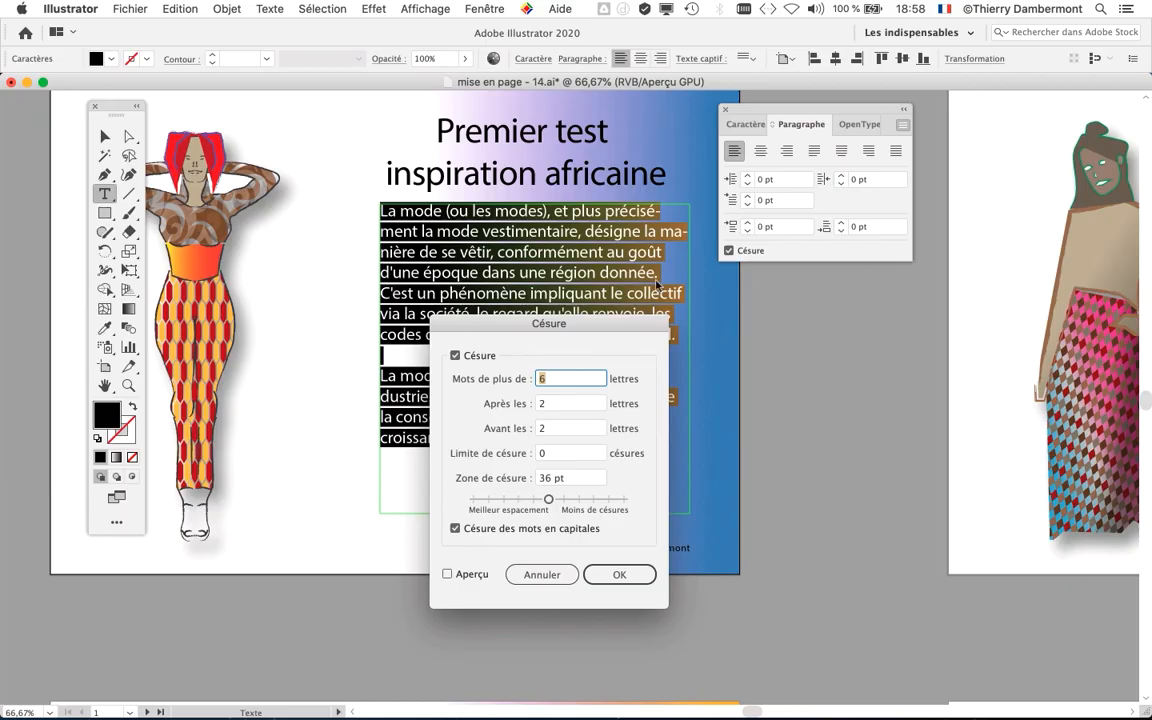
drag(493, 327, 768, 297)
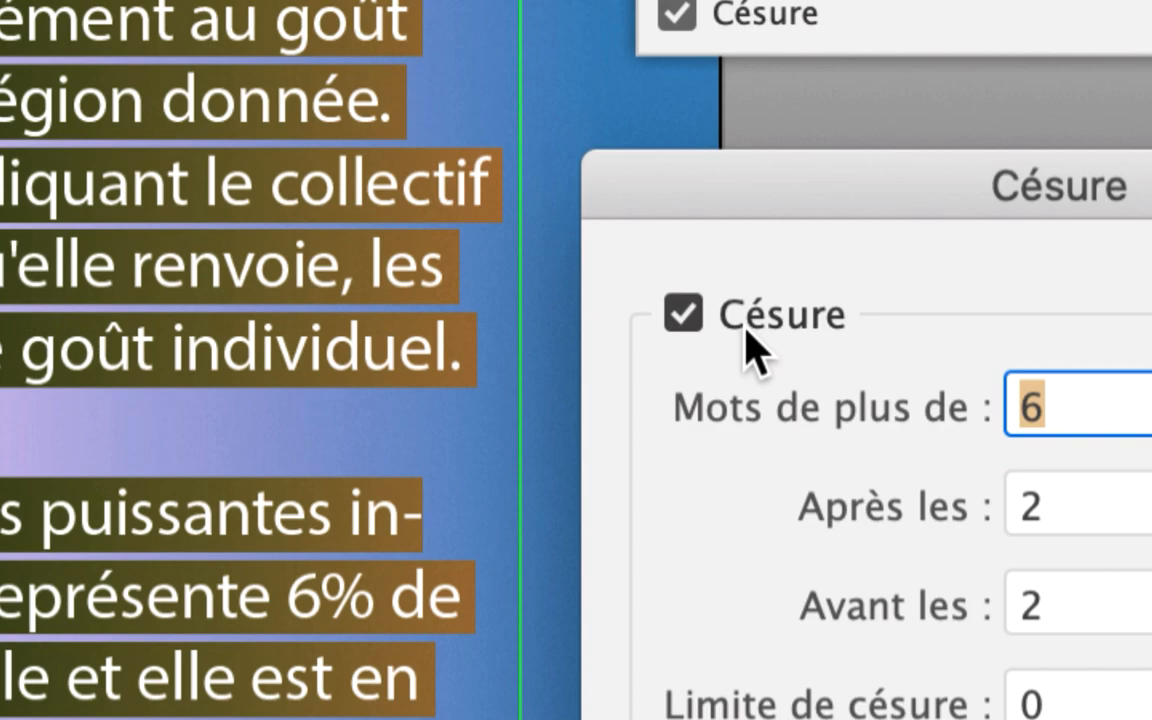
click(750, 340)
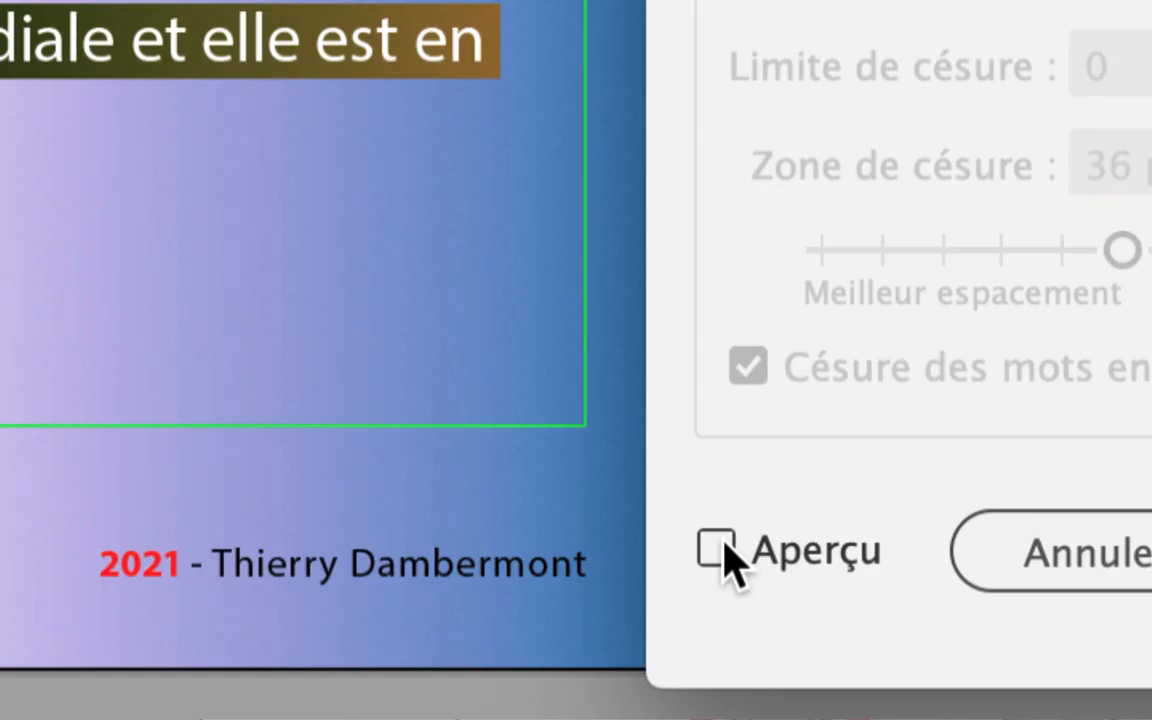
click(723, 545)
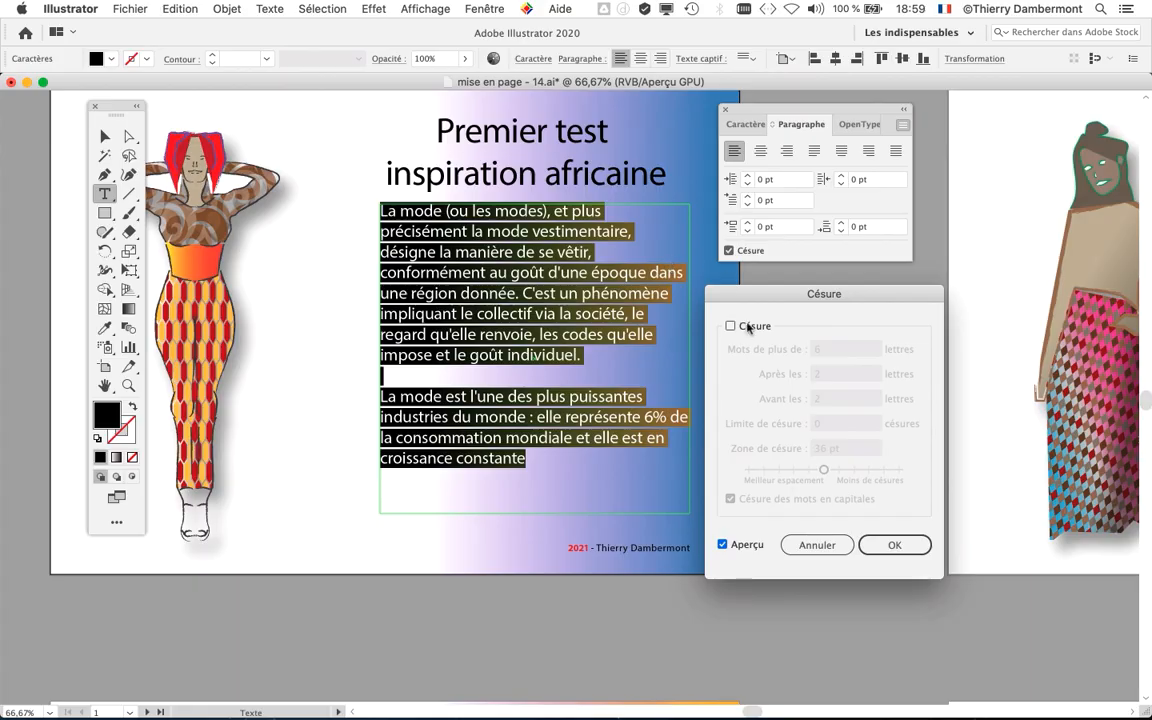
click(895, 546)
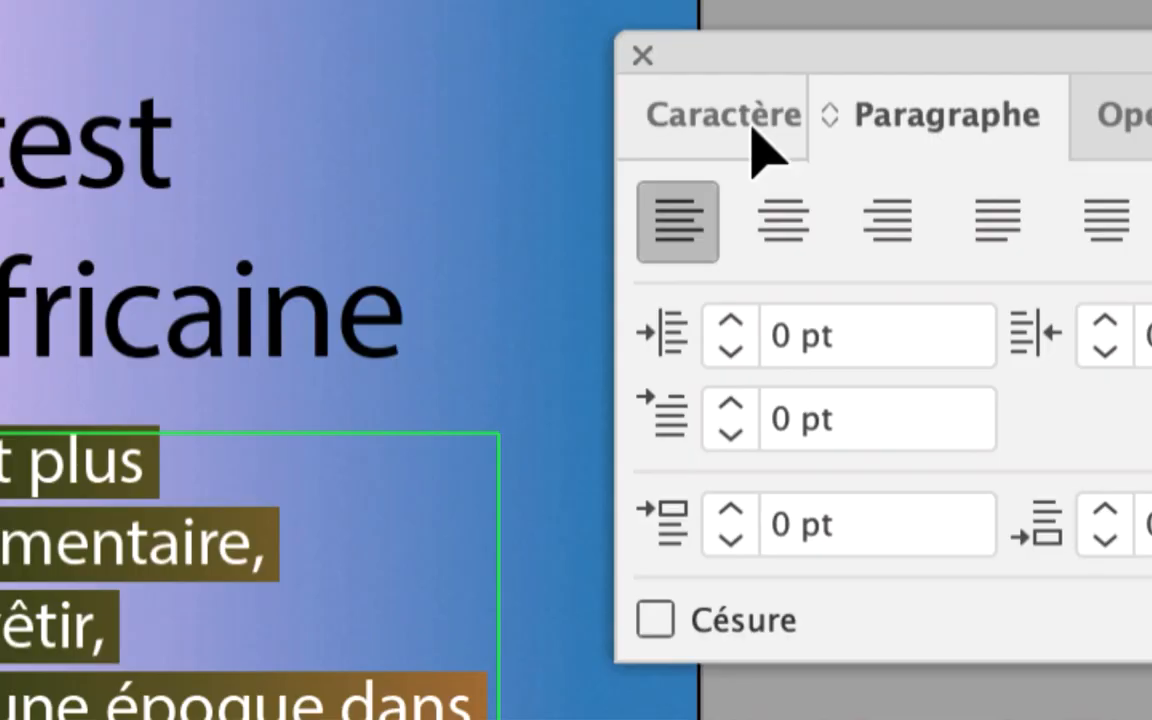
Set the font size of the whole body text to 18 pt.
click(750, 129)
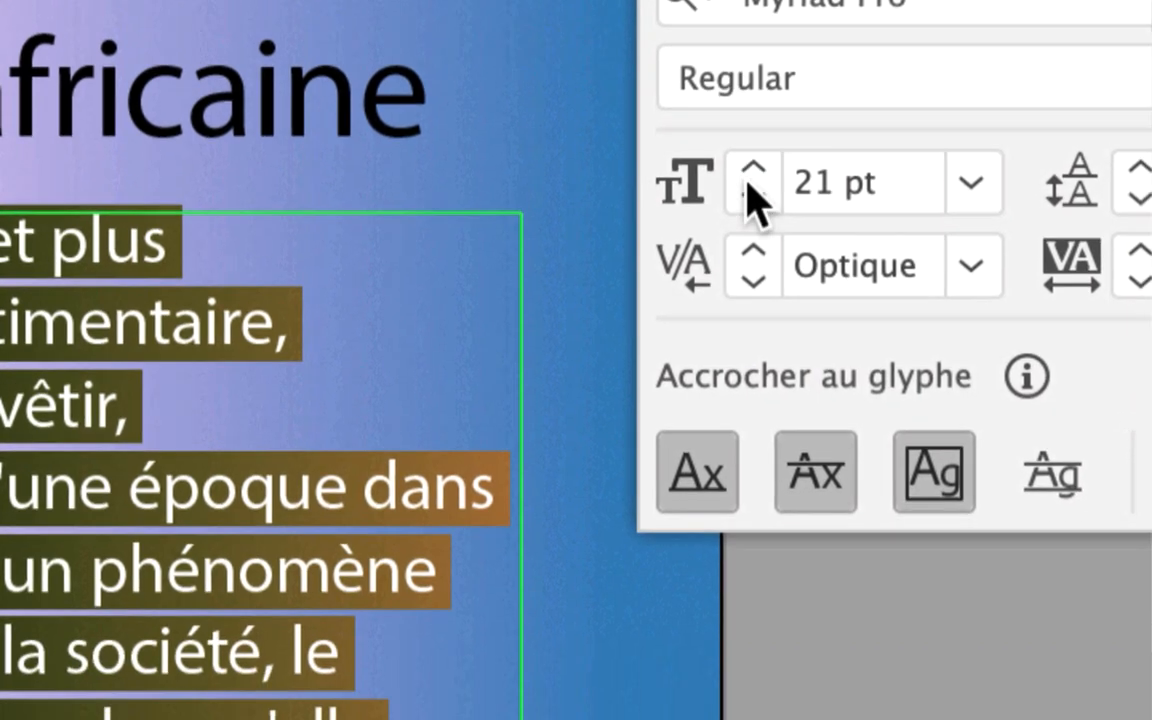
click(731, 418)
click(731, 418)
click(752, 181)
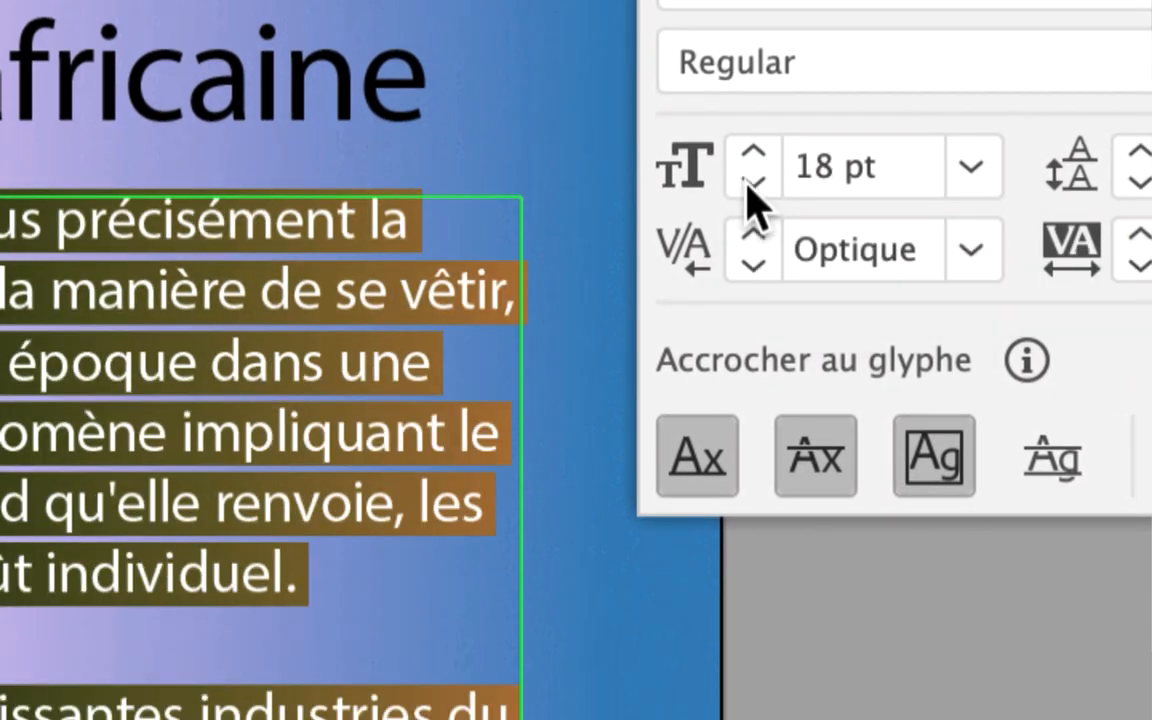
click(752, 181)
click(750, 182)
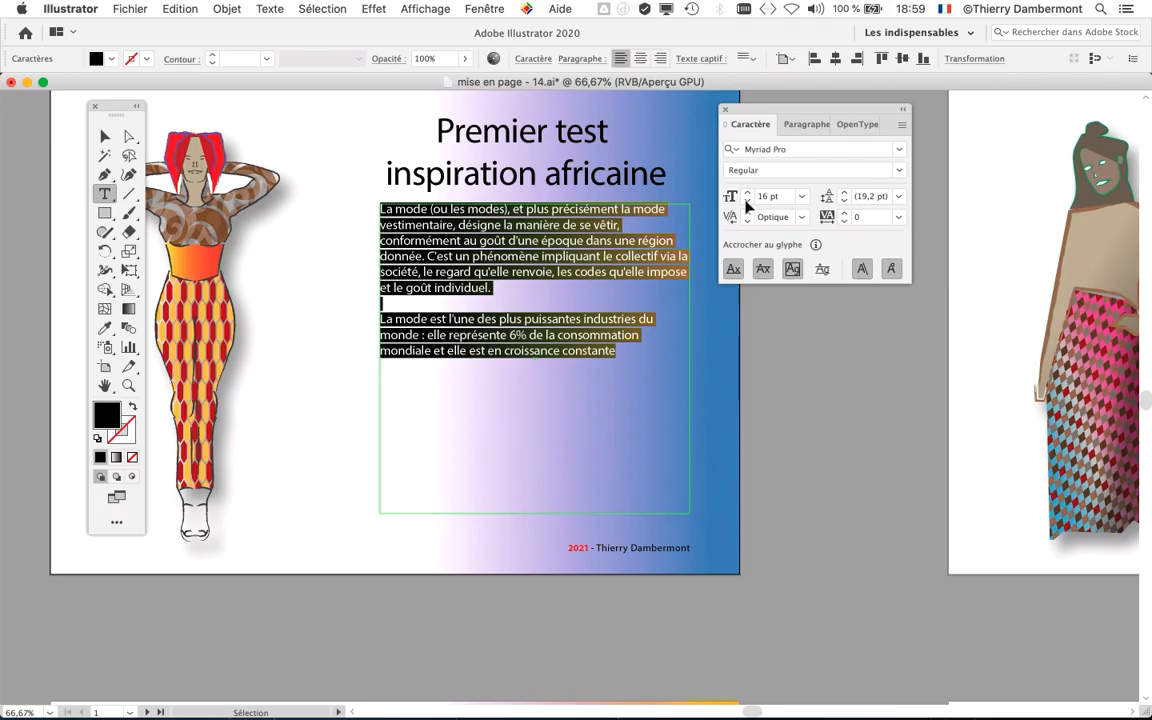
click(748, 190)
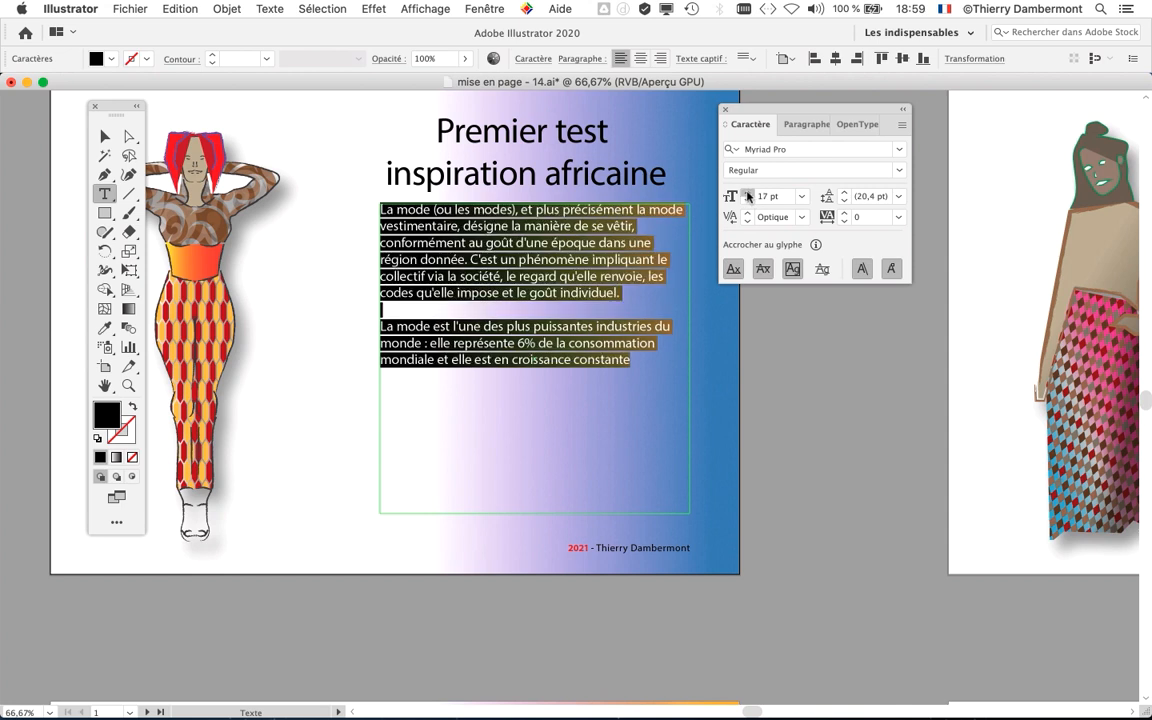
click(748, 190)
Move the floating panels clear of the artboard, deselect the body text, and examine its line breaks up close.
drag(779, 116, 845, 117)
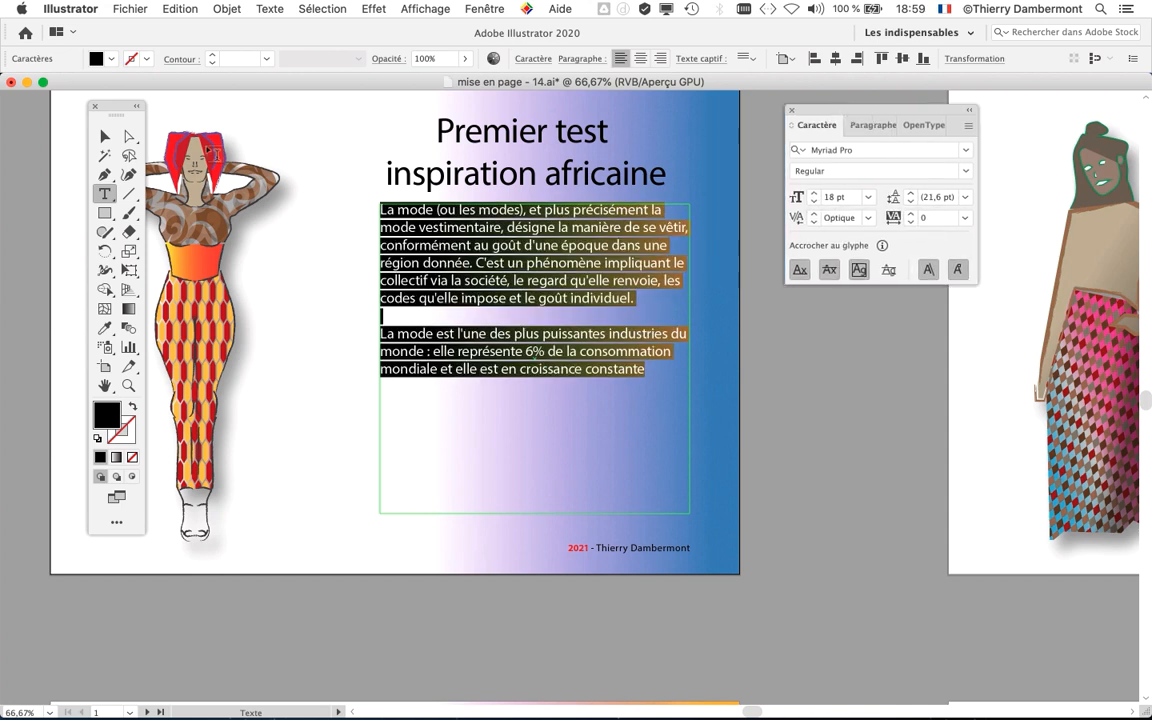
click(105, 136)
drag(115, 104, 89, 101)
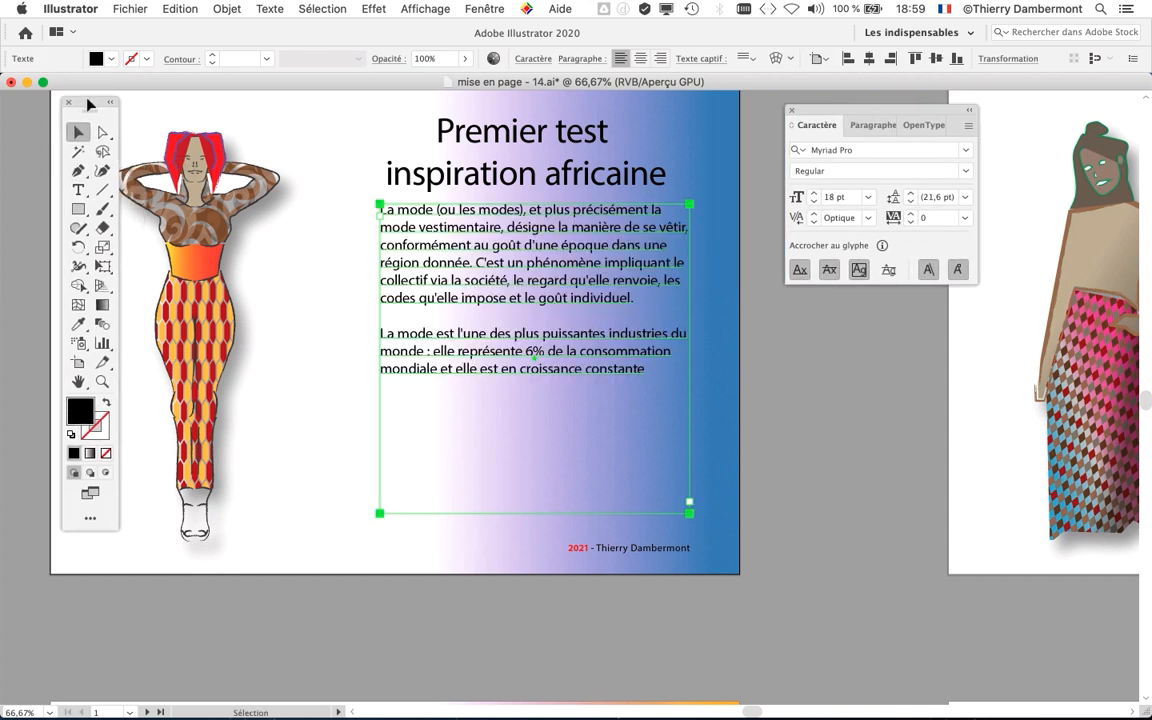
click(810, 387)
scroll(535, 245, up, 2)
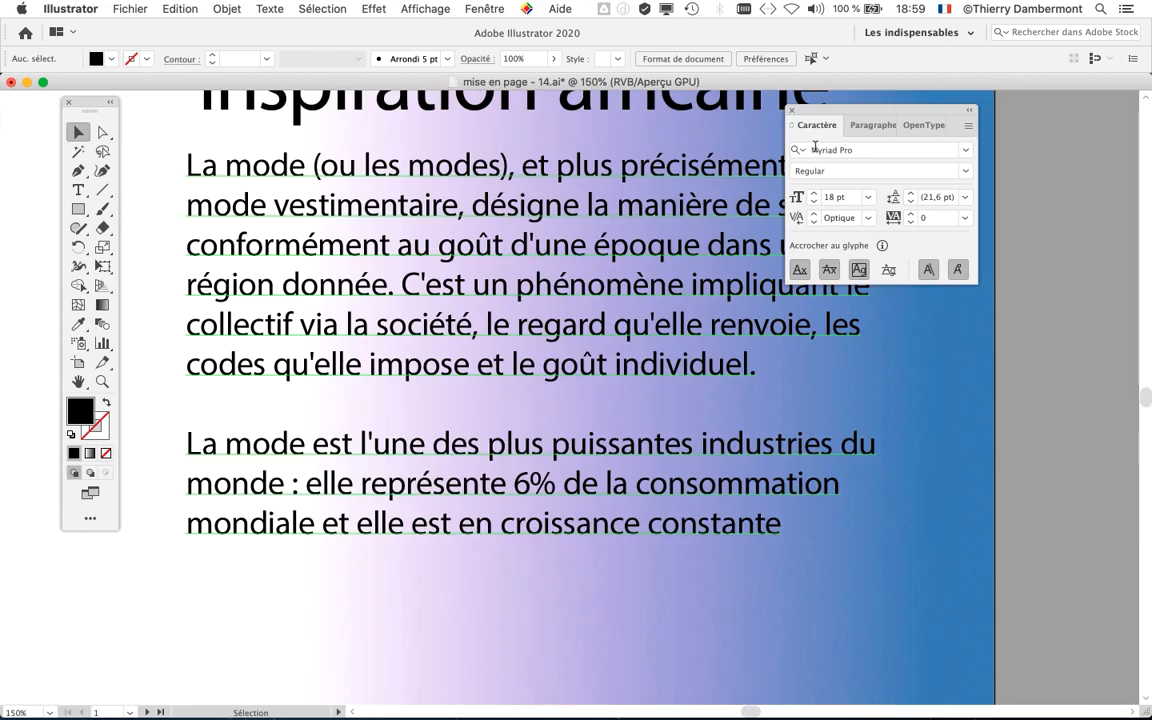
drag(815, 112, 1037, 126)
drag(918, 147, 936, 206)
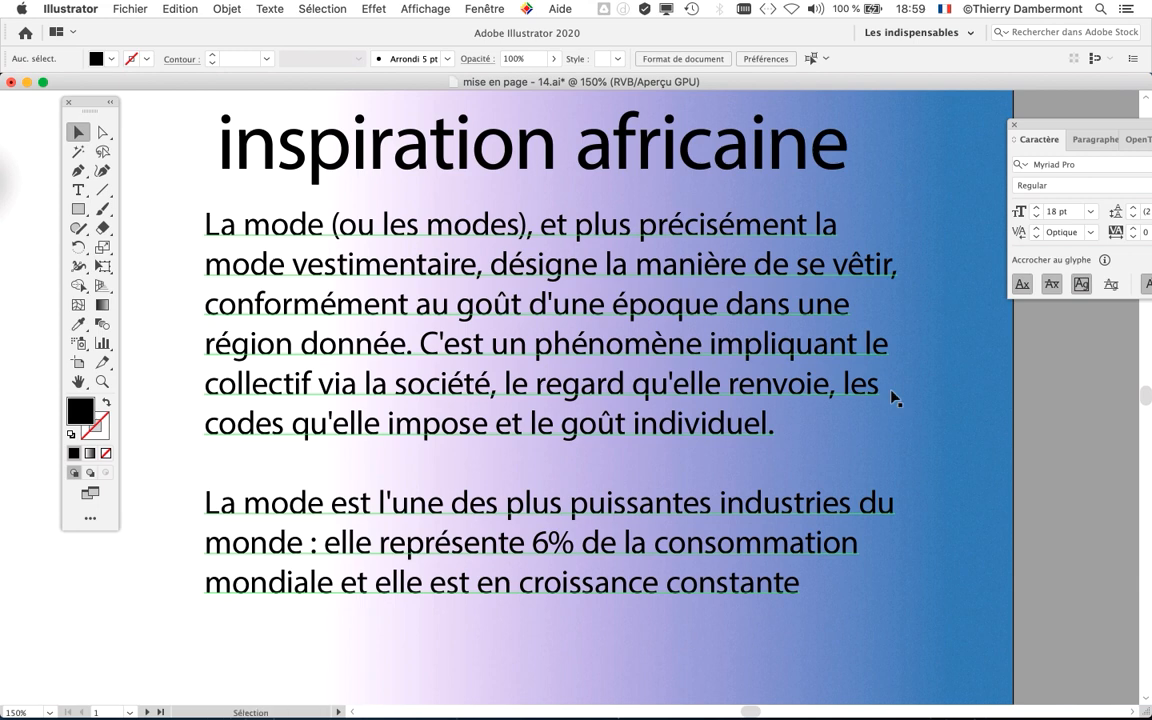
scroll(836, 476, down, 1)
scroll(836, 484, down, 1)
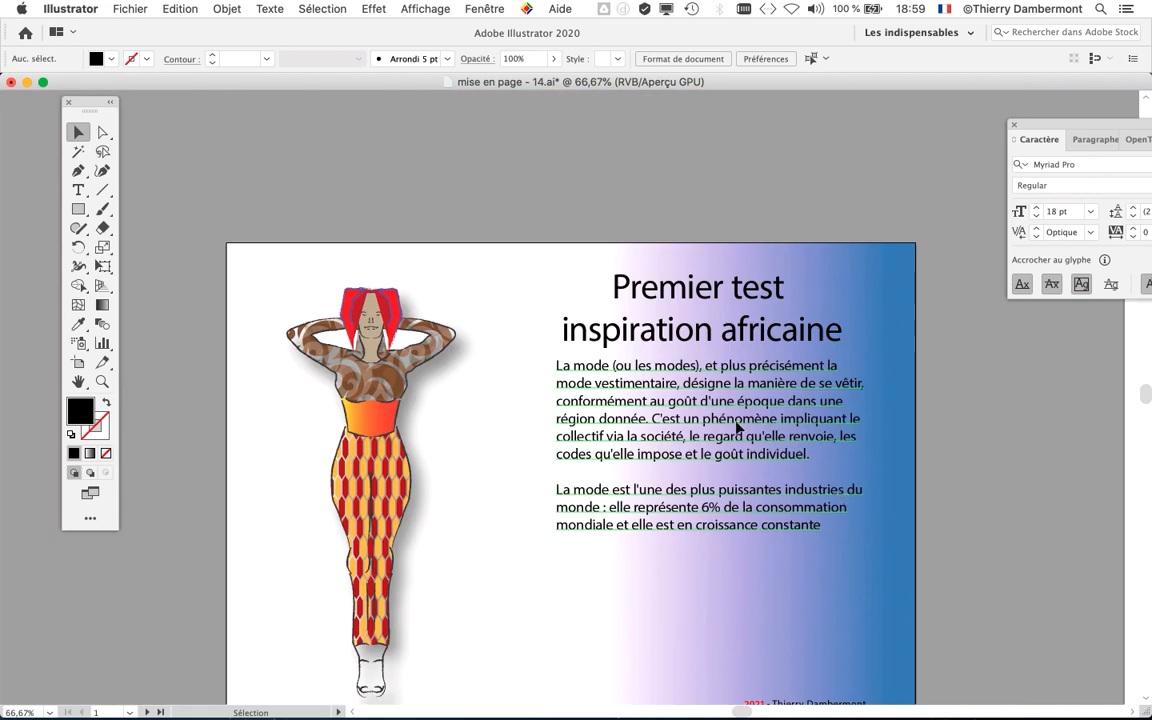
Move the body text frame slightly down from the title, and reduce its height from the bottom edge with the Free Transform tool.
click(765, 452)
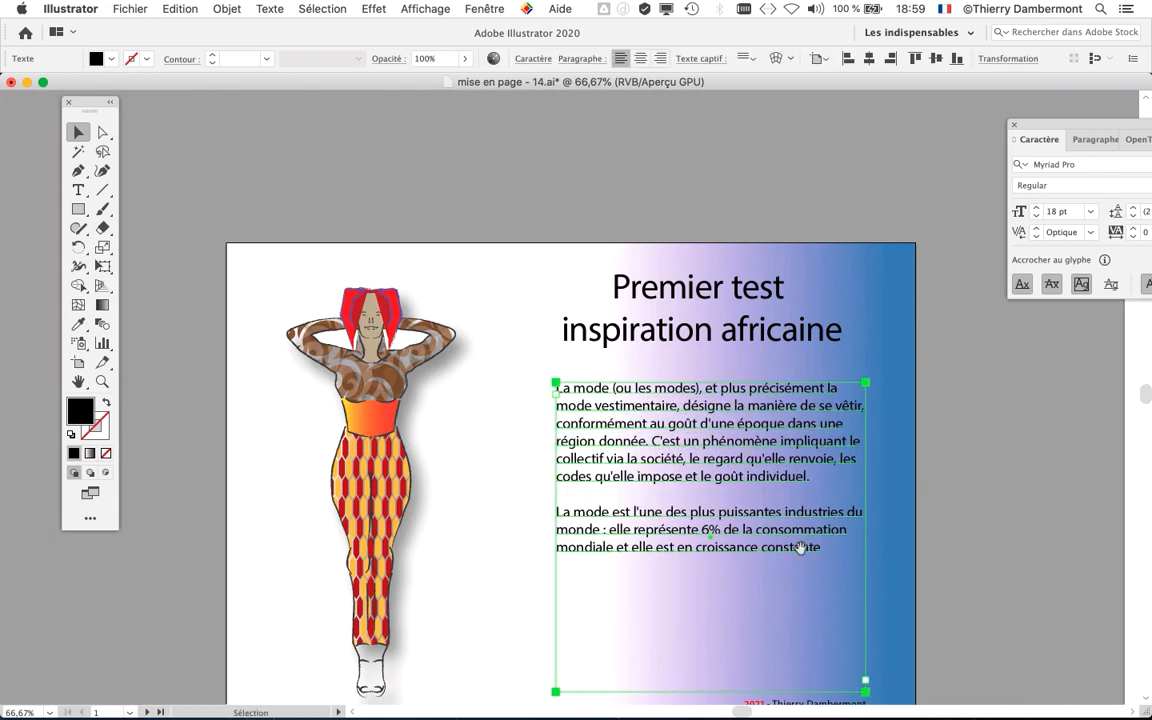
drag(801, 548, 694, 378)
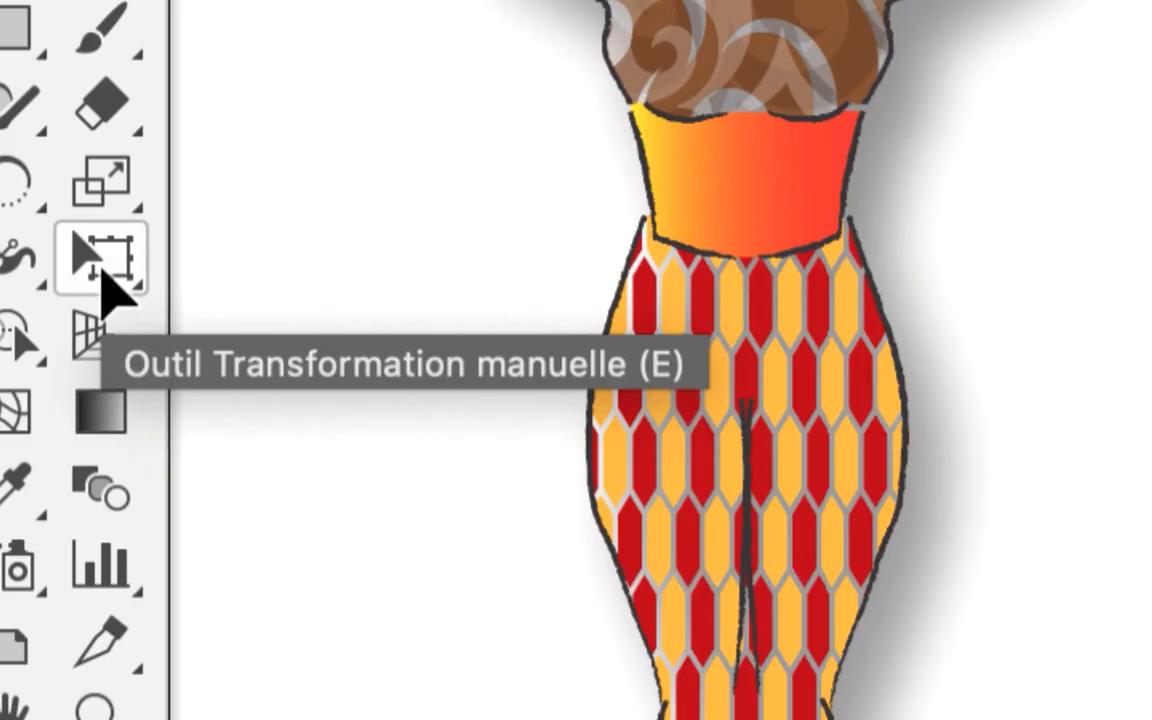
click(102, 268)
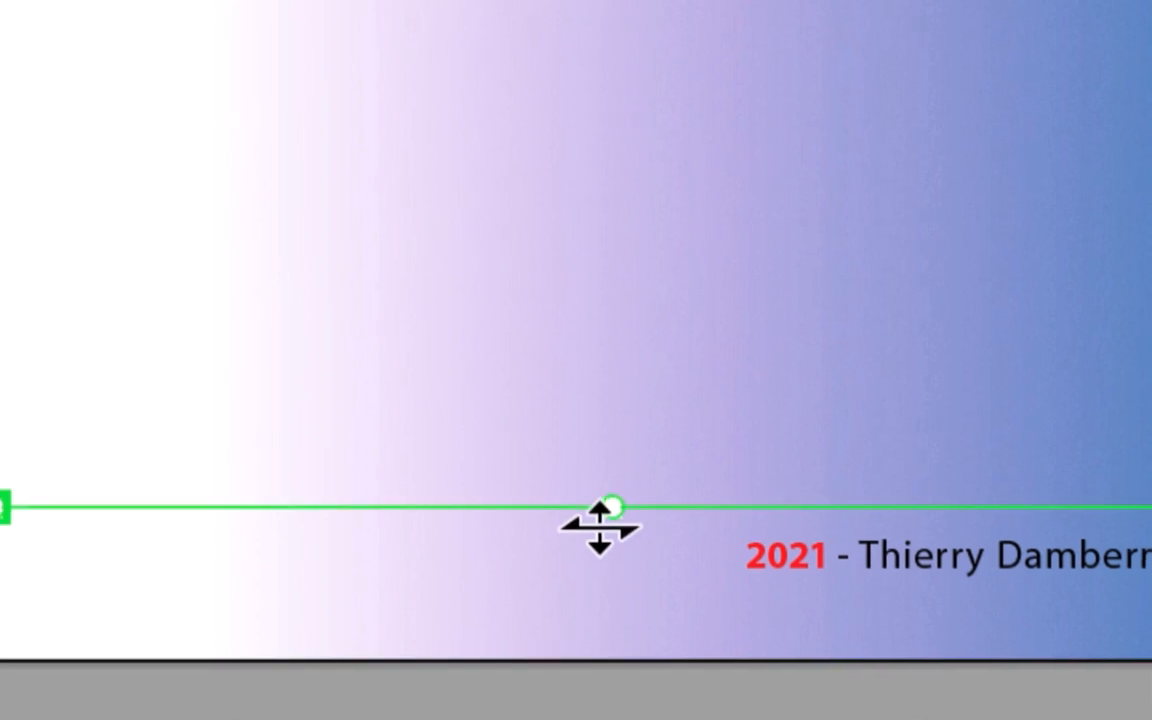
drag(614, 522, 615, 428)
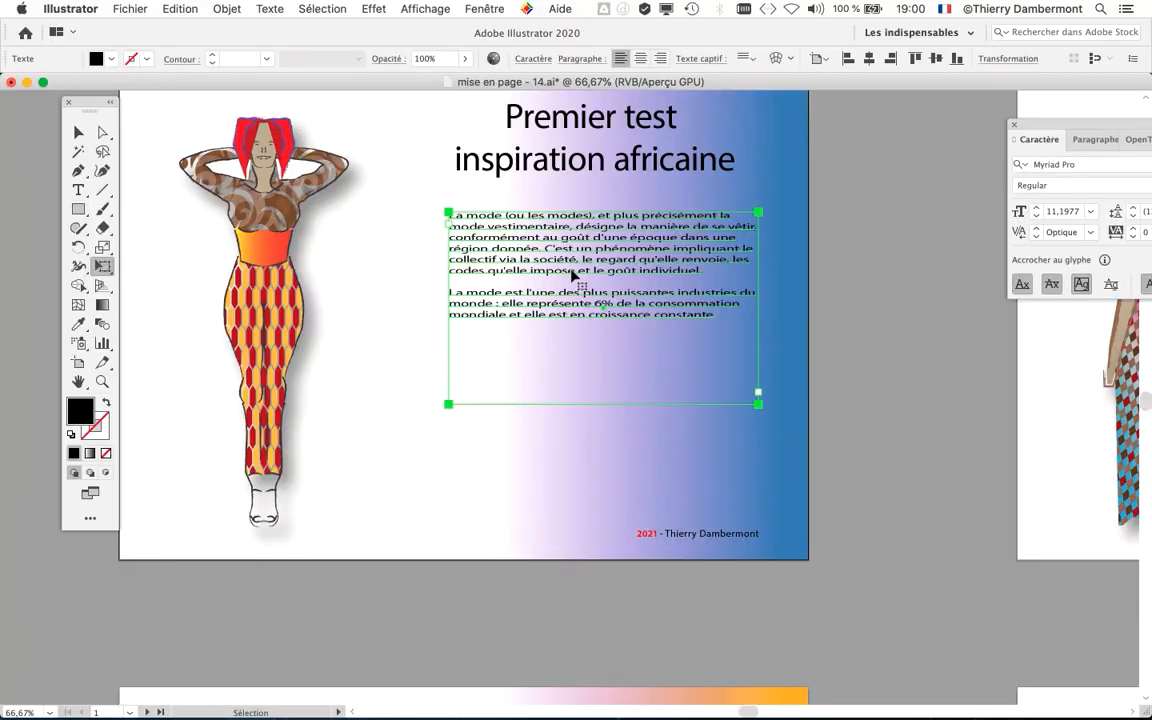
Undo the Free Transform resizing of the body text, and shorten its frame by raising the bottom edge with the Direct Selection tool.
key(super+z)
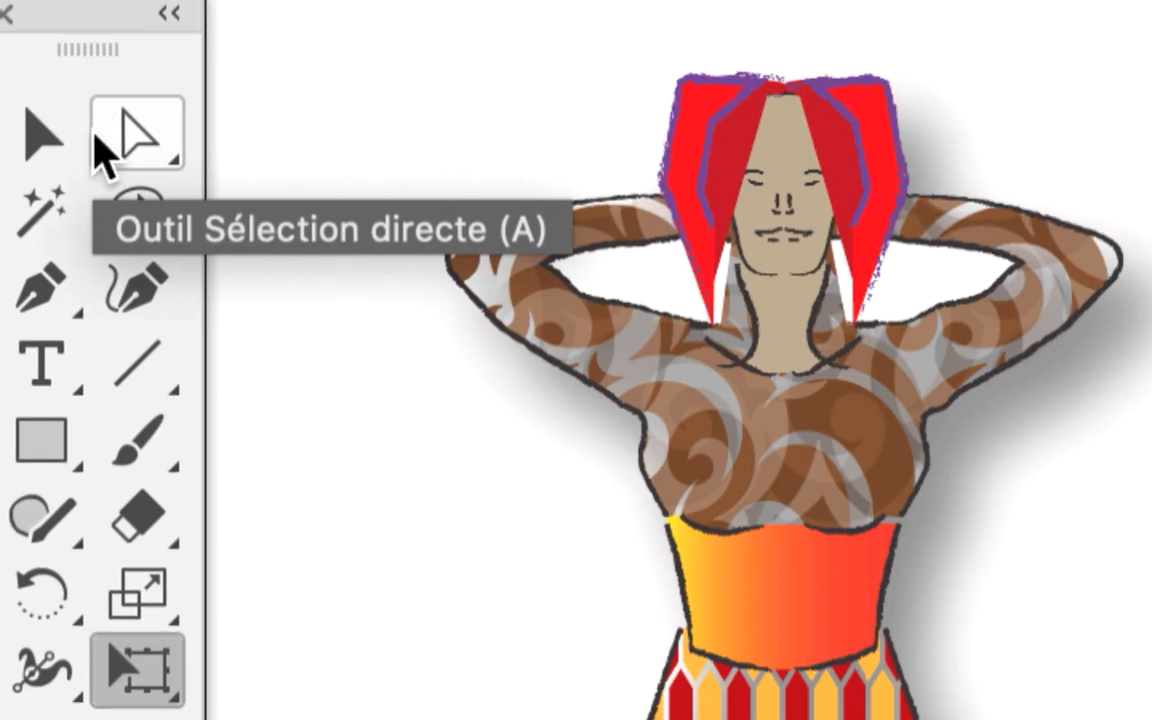
click(105, 130)
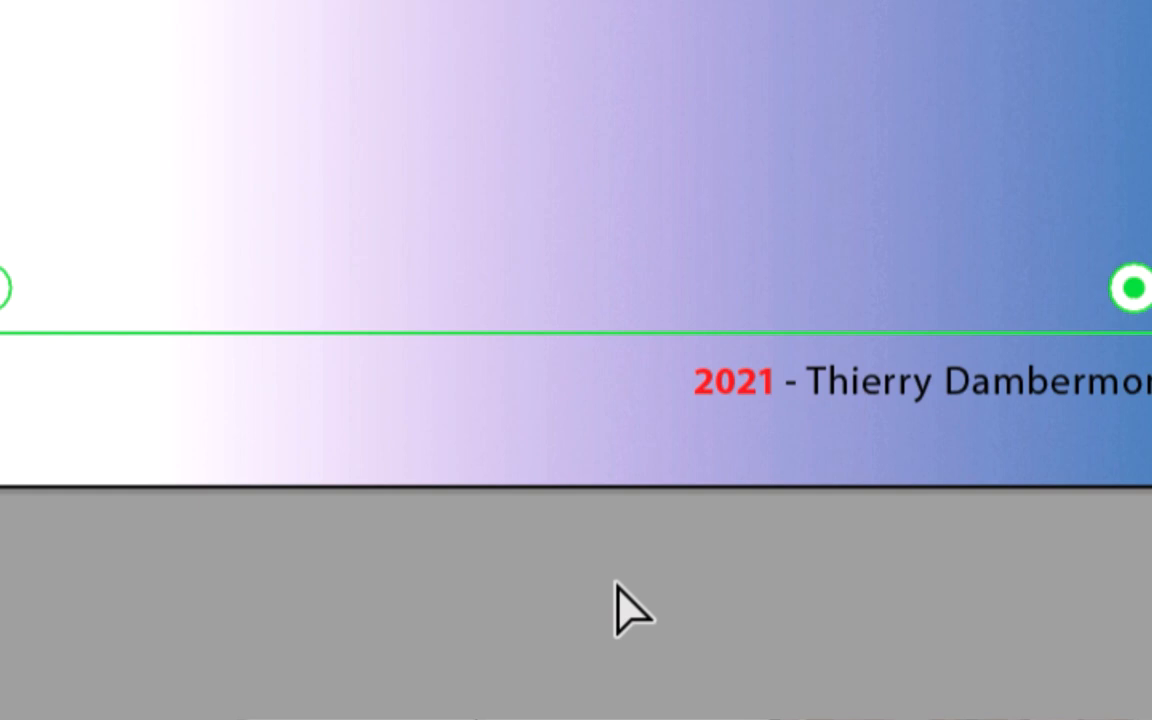
click(617, 586)
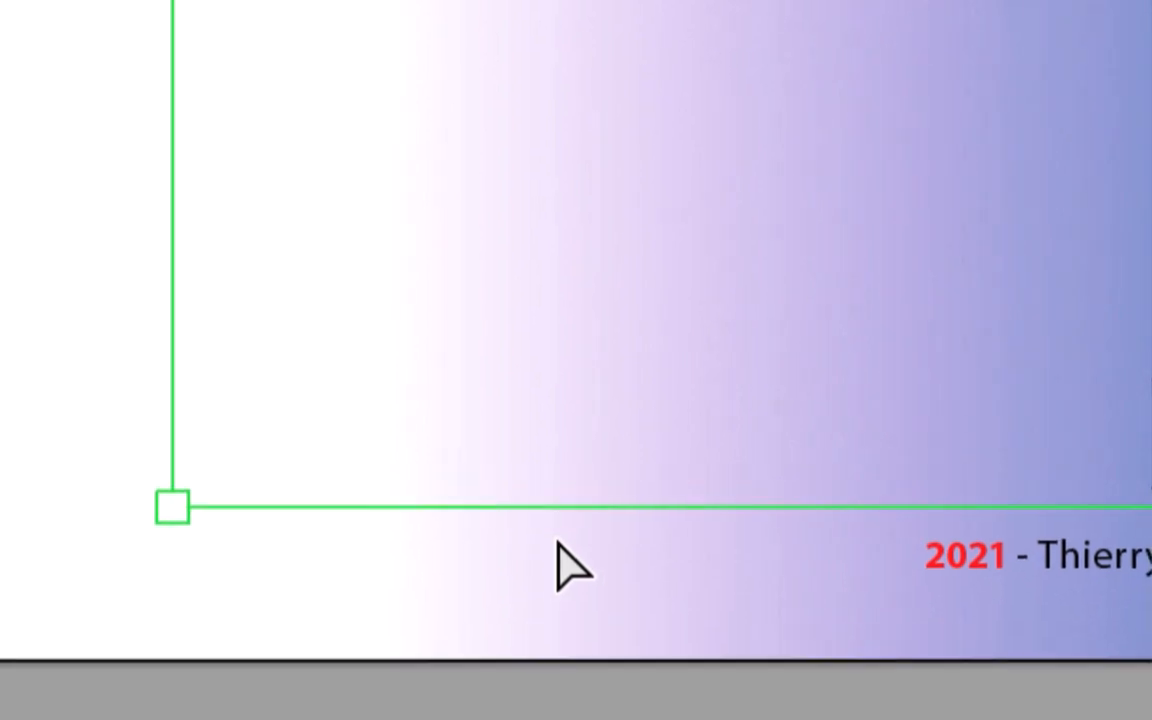
drag(557, 536, 557, 450)
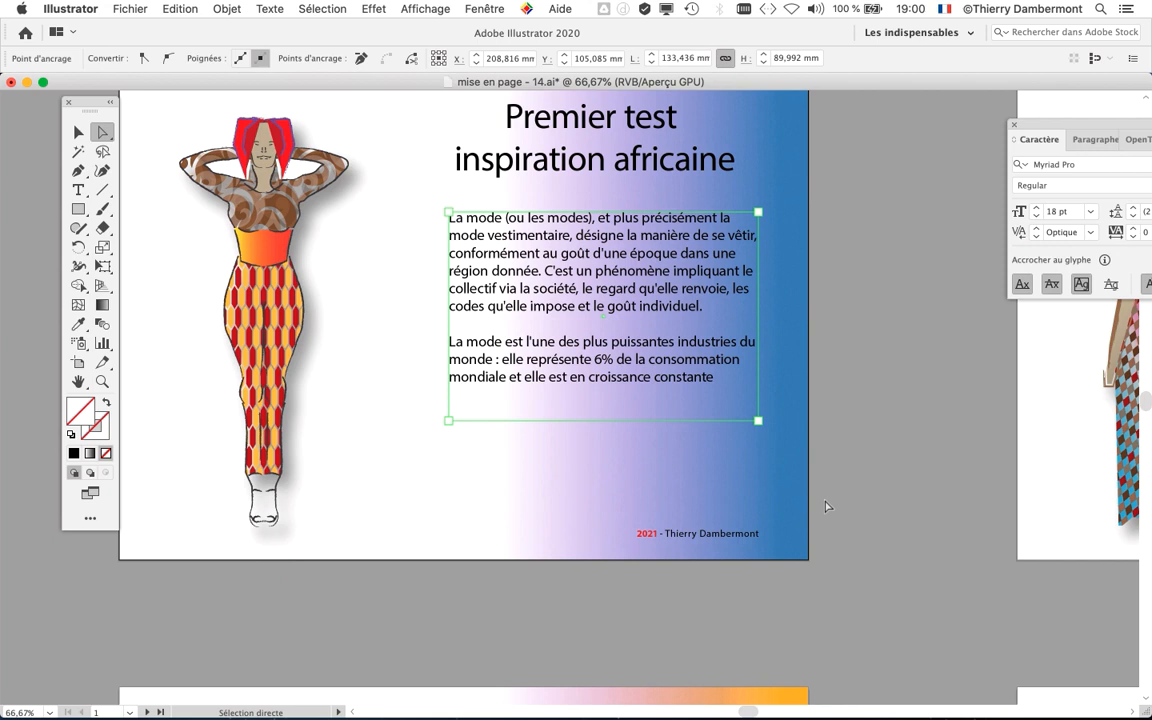
click(831, 557)
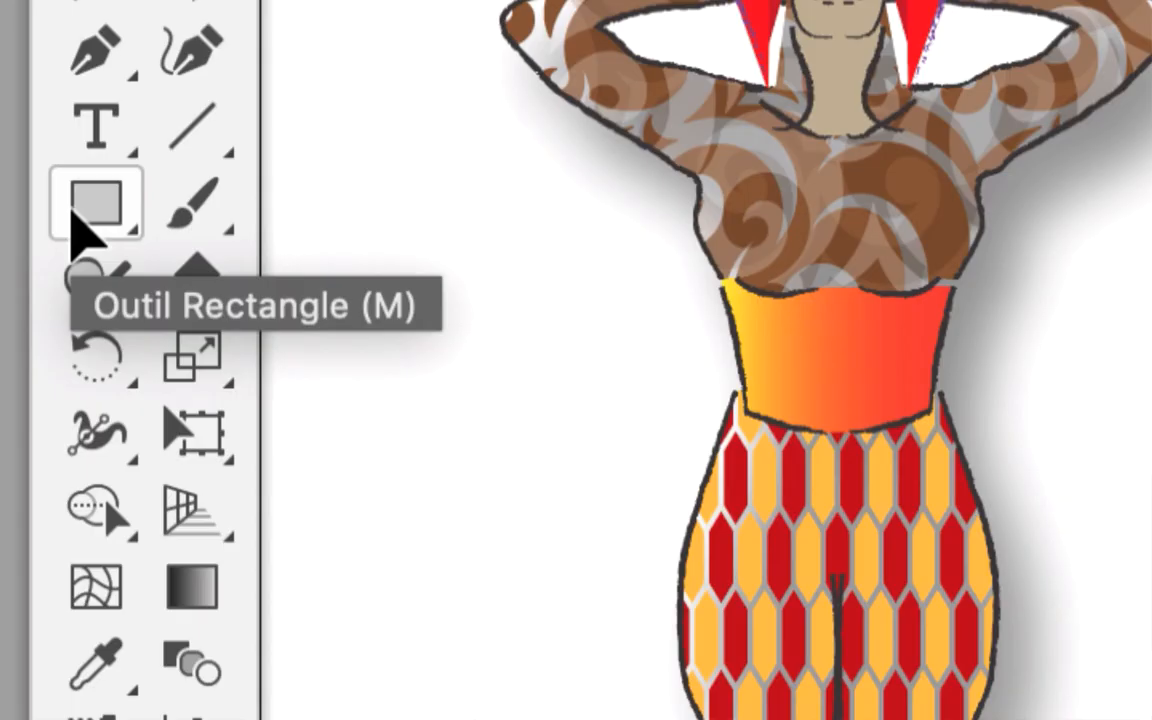
Draw a rectangle around the body text frame with no fill and a 1 pt black stroke, and deselect it.
click(73, 214)
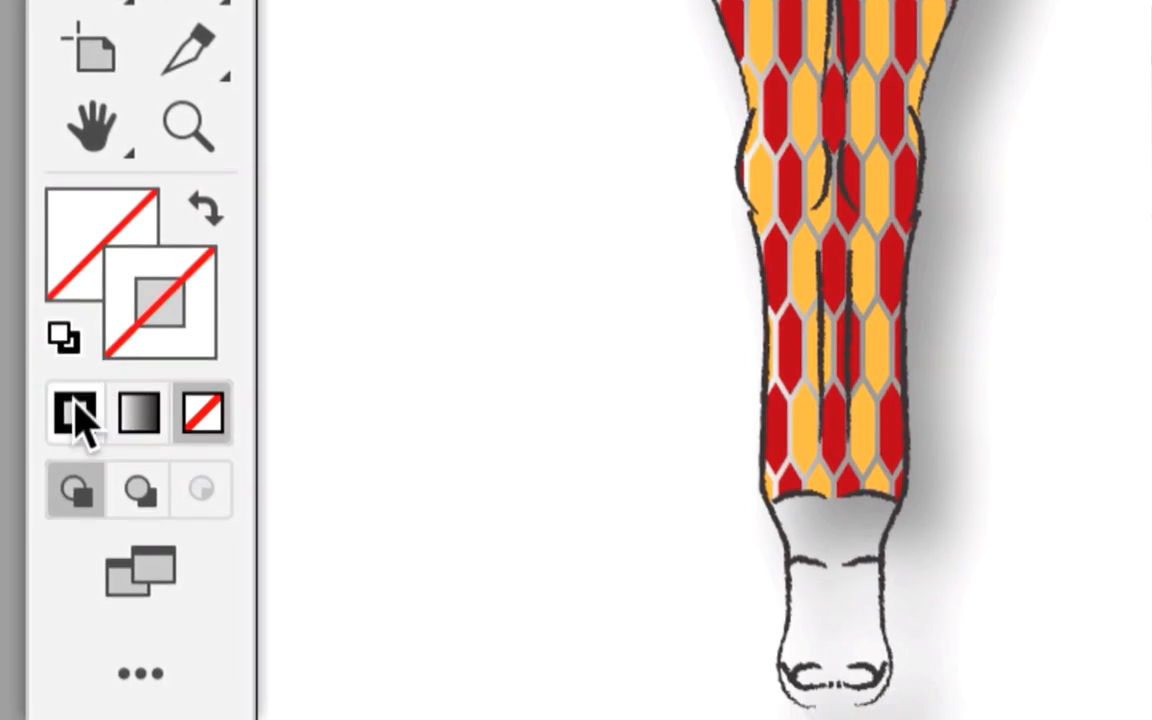
click(76, 412)
click(100, 240)
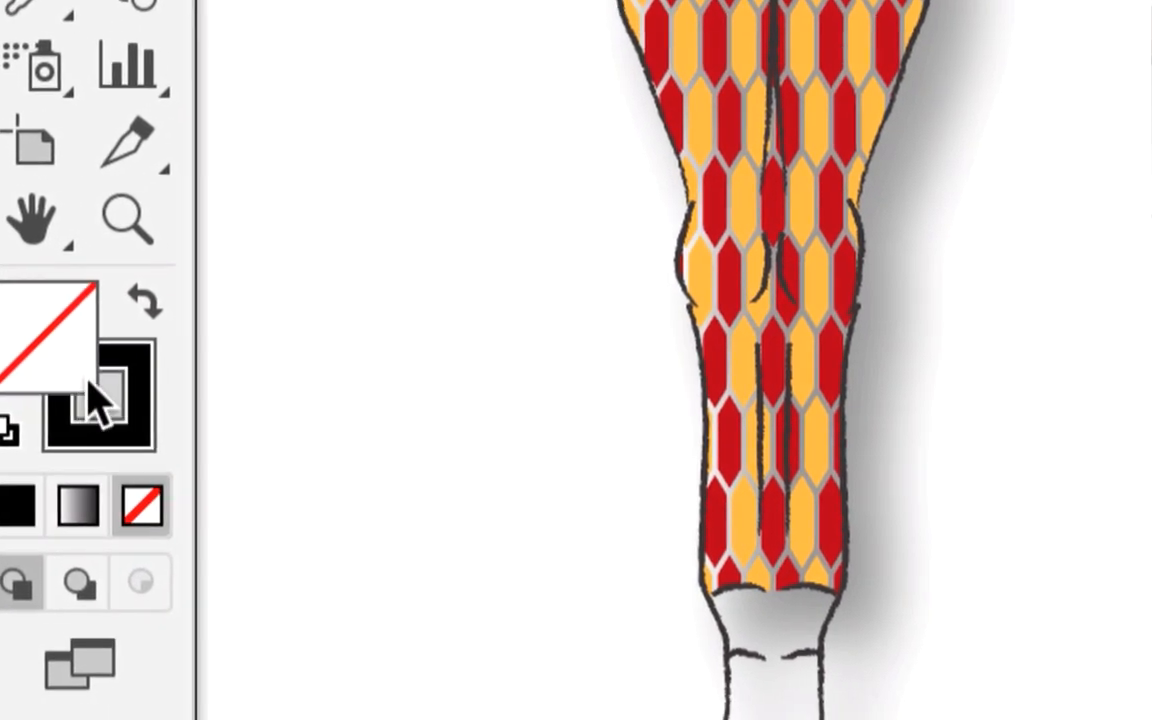
click(97, 400)
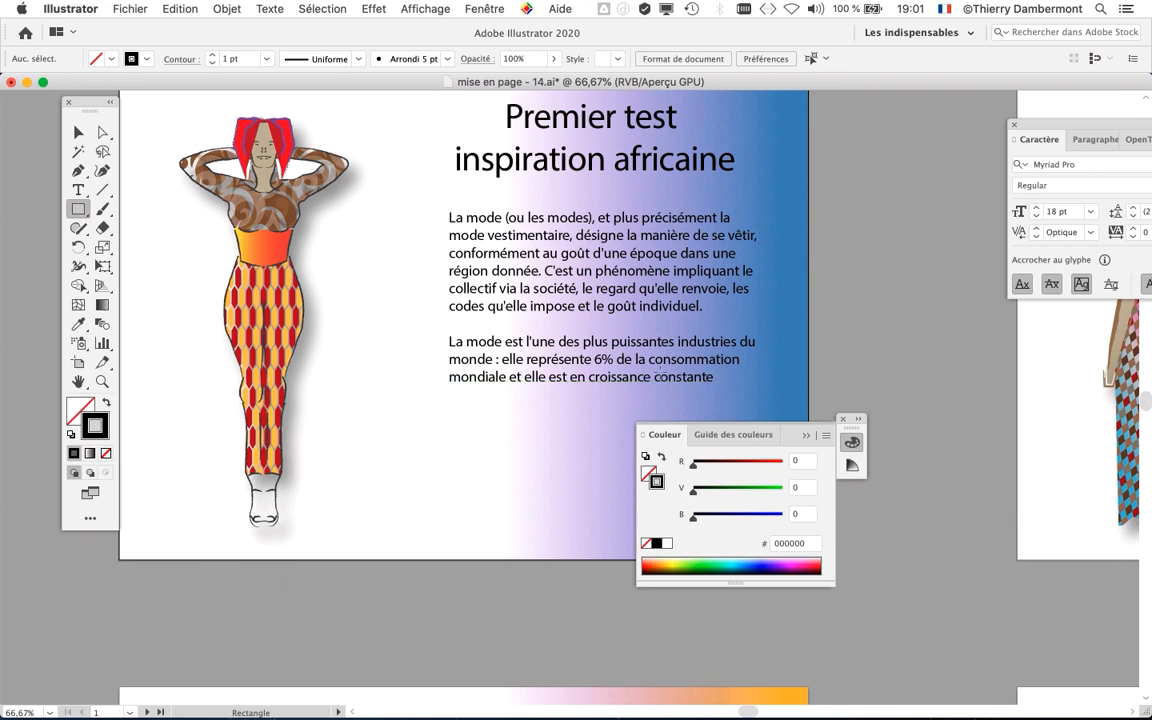
click(843, 420)
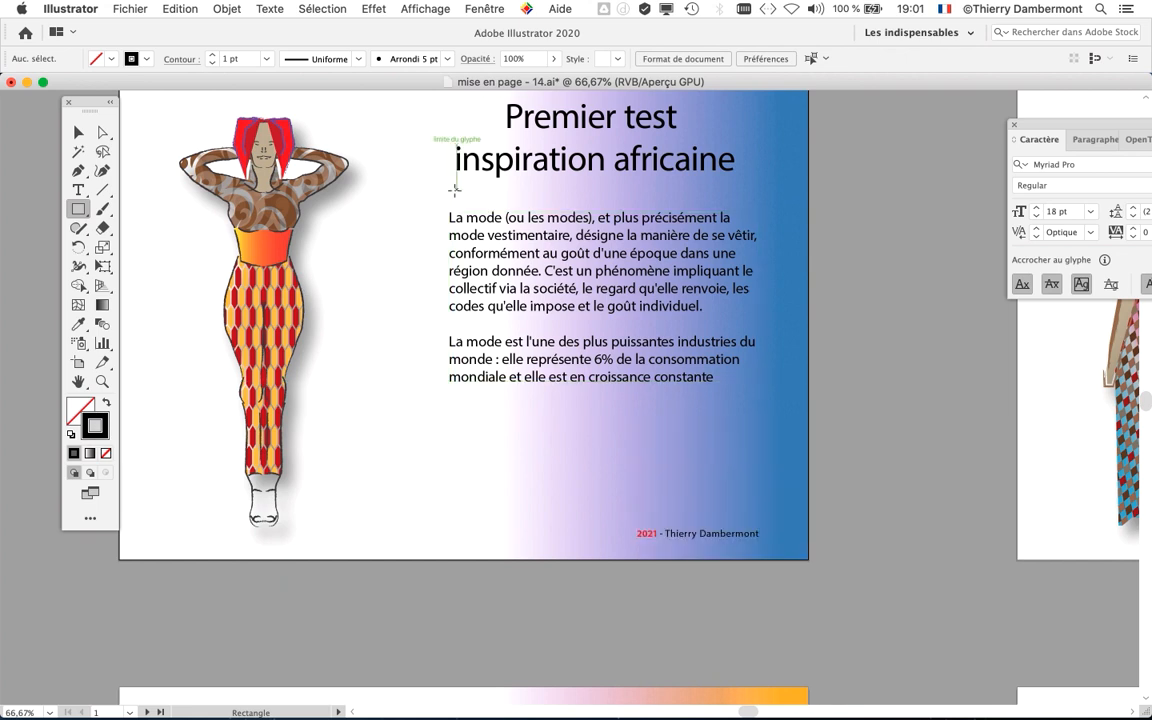
drag(431, 192, 779, 436)
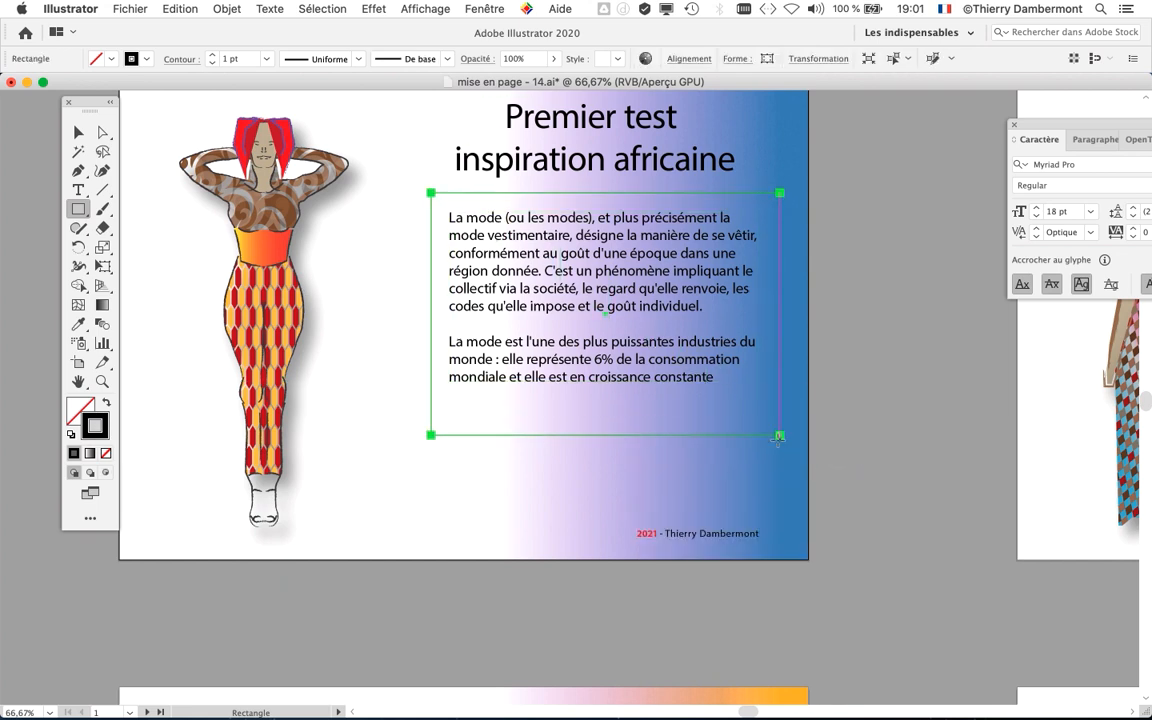
click(78, 131)
click(843, 369)
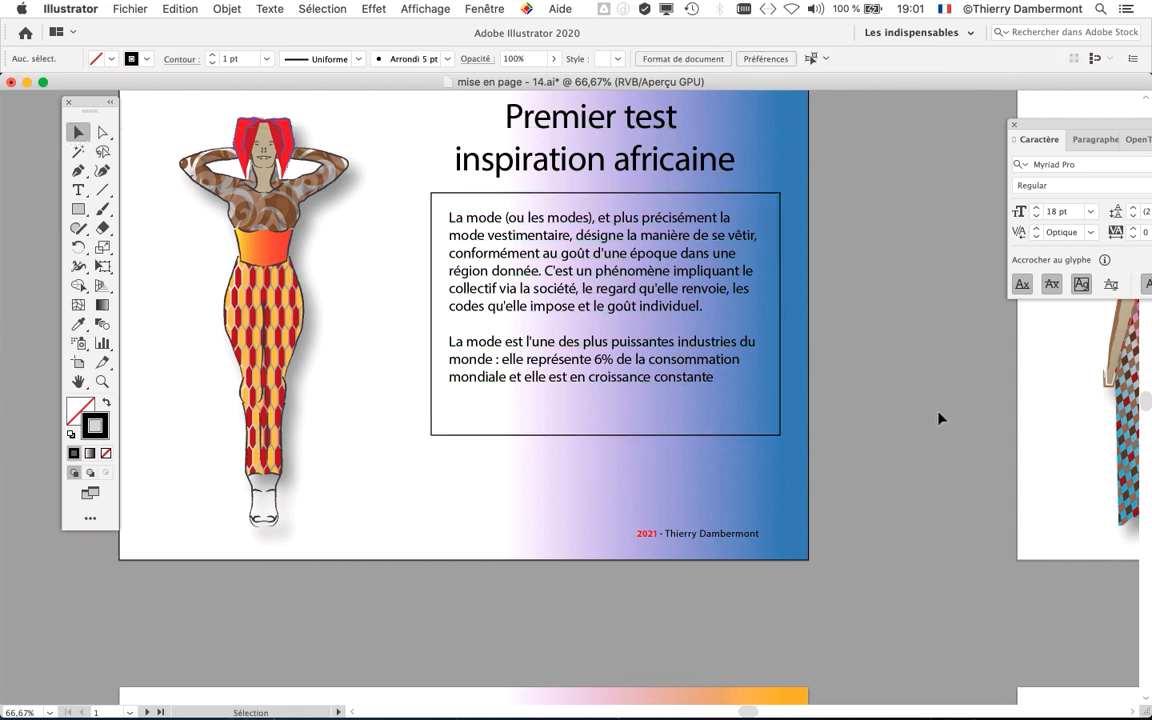
Draw a horizontal black line beneath each of the two title lines with the Line Segment tool.
scroll(727, 319, up, 1)
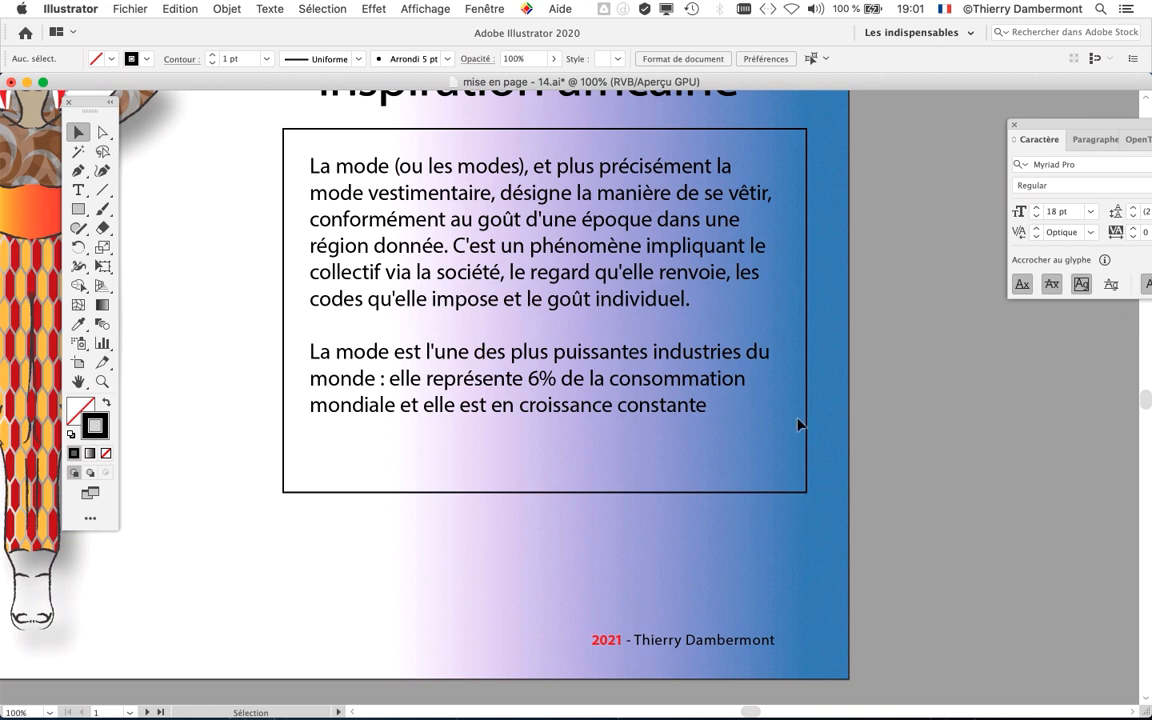
scroll(780, 378, up, 1)
scroll(783, 370, up, 4)
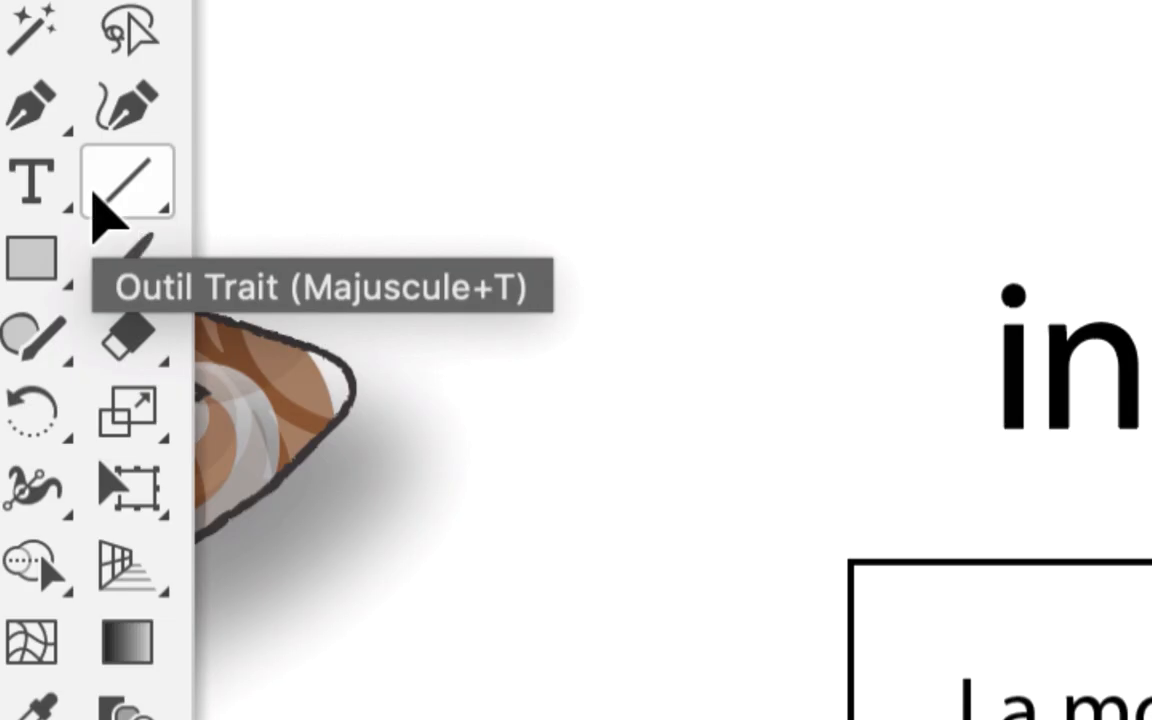
click(95, 196)
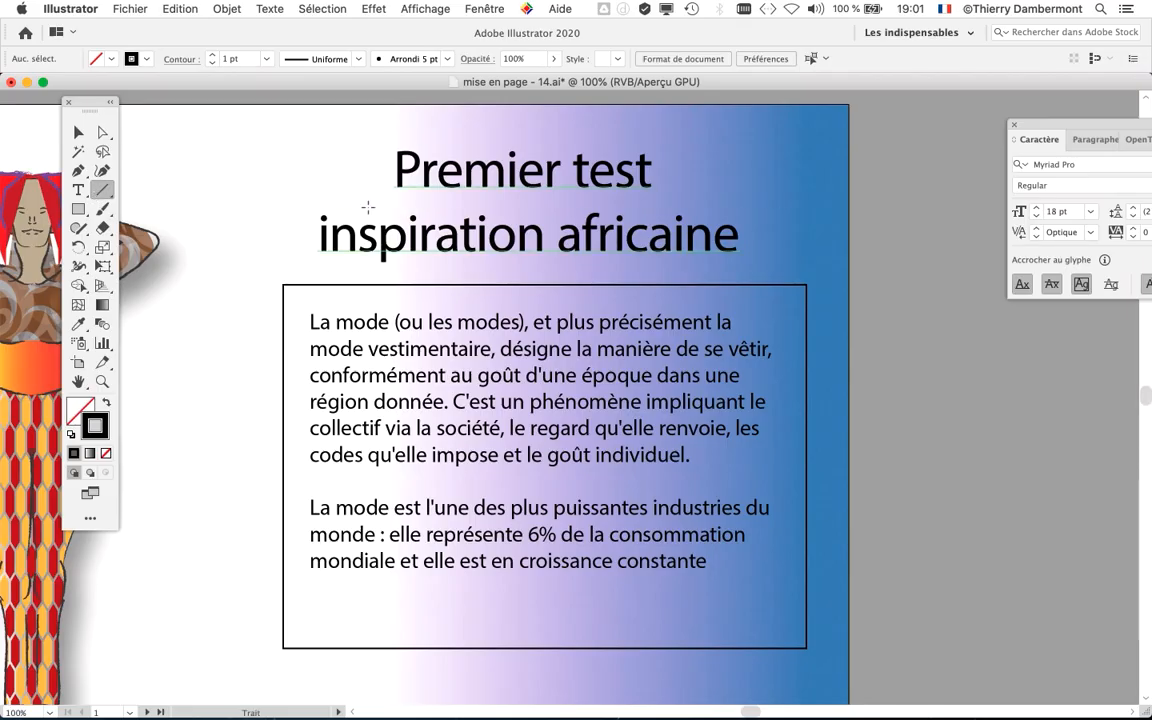
mouse_move(360, 201)
mouse_down()
mouse_move(712, 201)
mouse_move(677, 201)
mouse_up()
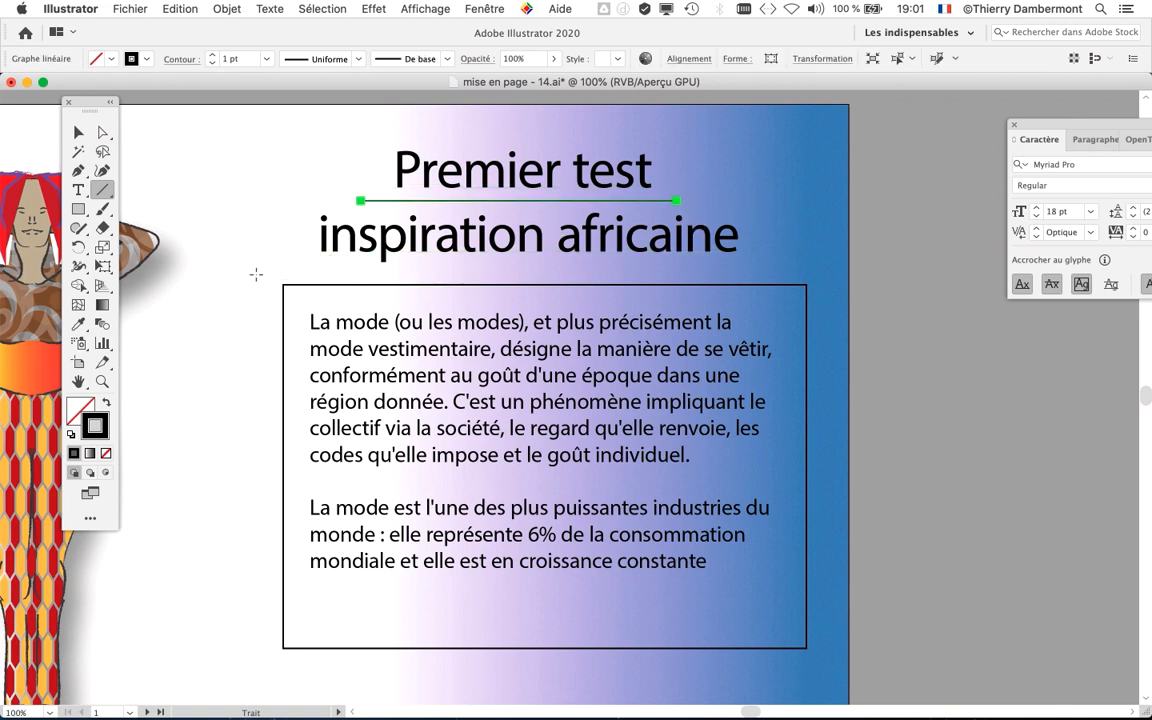
mouse_move(309, 265)
mouse_down()
mouse_move(770, 262)
mouse_move(751, 265)
mouse_up()
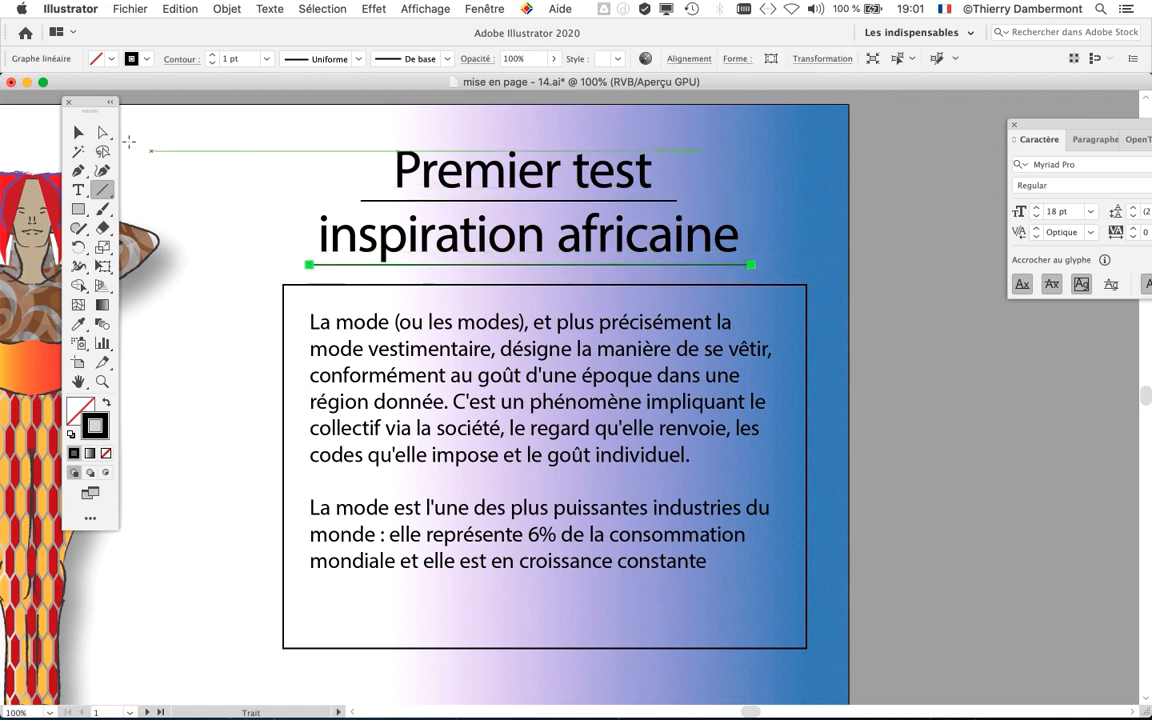
click(80, 134)
click(955, 426)
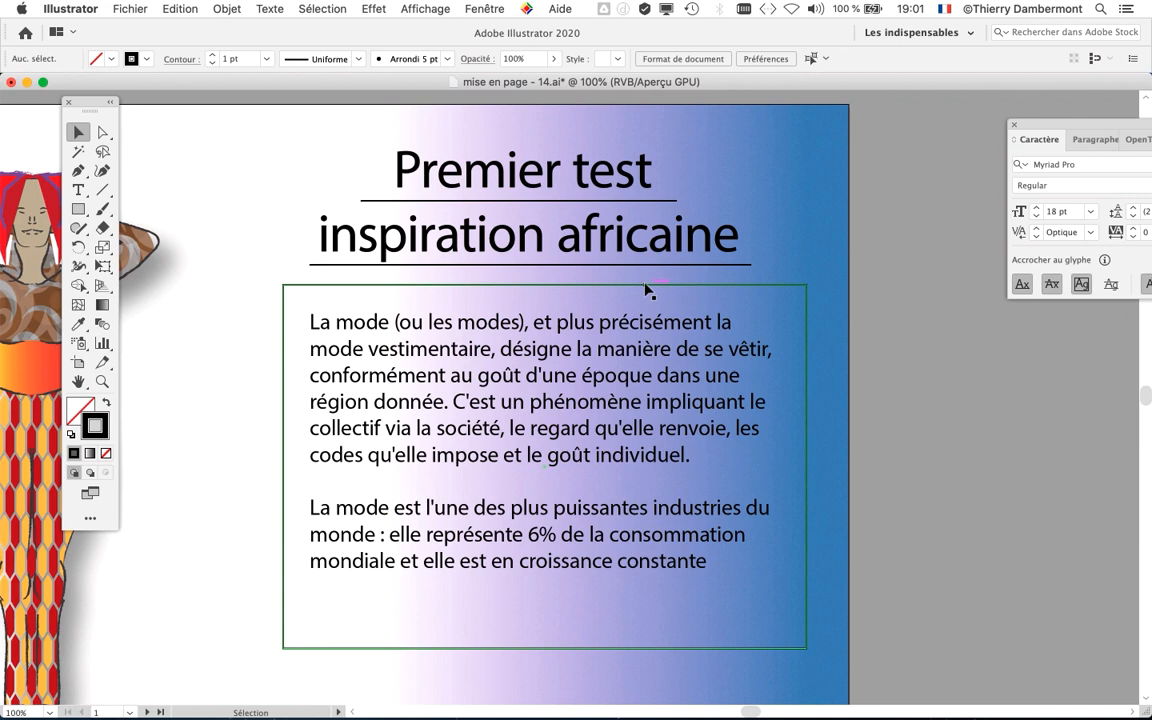
Delete the rectangle around the body text and the two lines under the title.
click(643, 287)
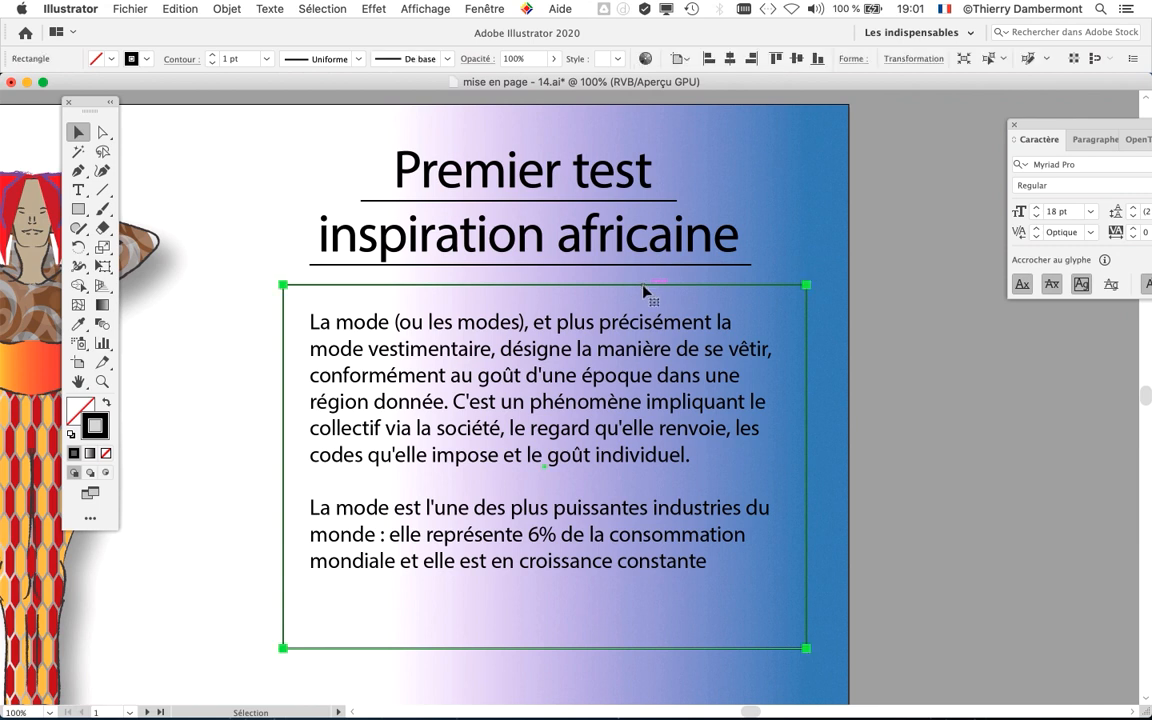
drag(643, 290, 947, 373)
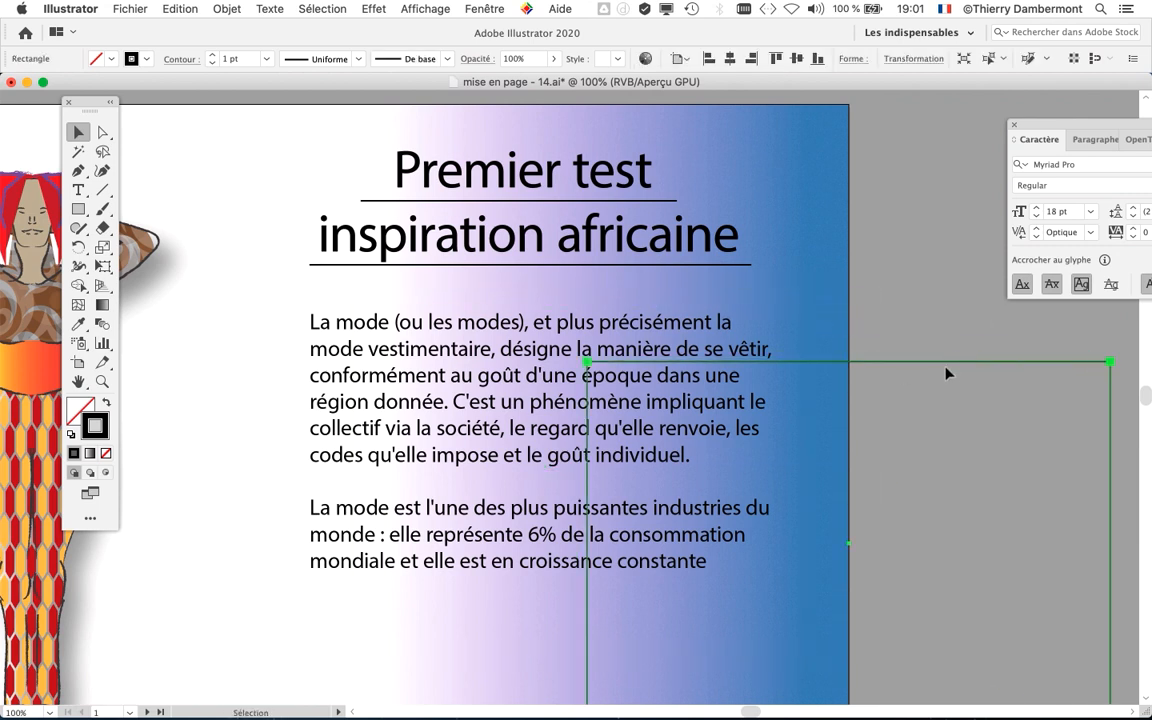
click(947, 373)
click(725, 265)
key(Delete)
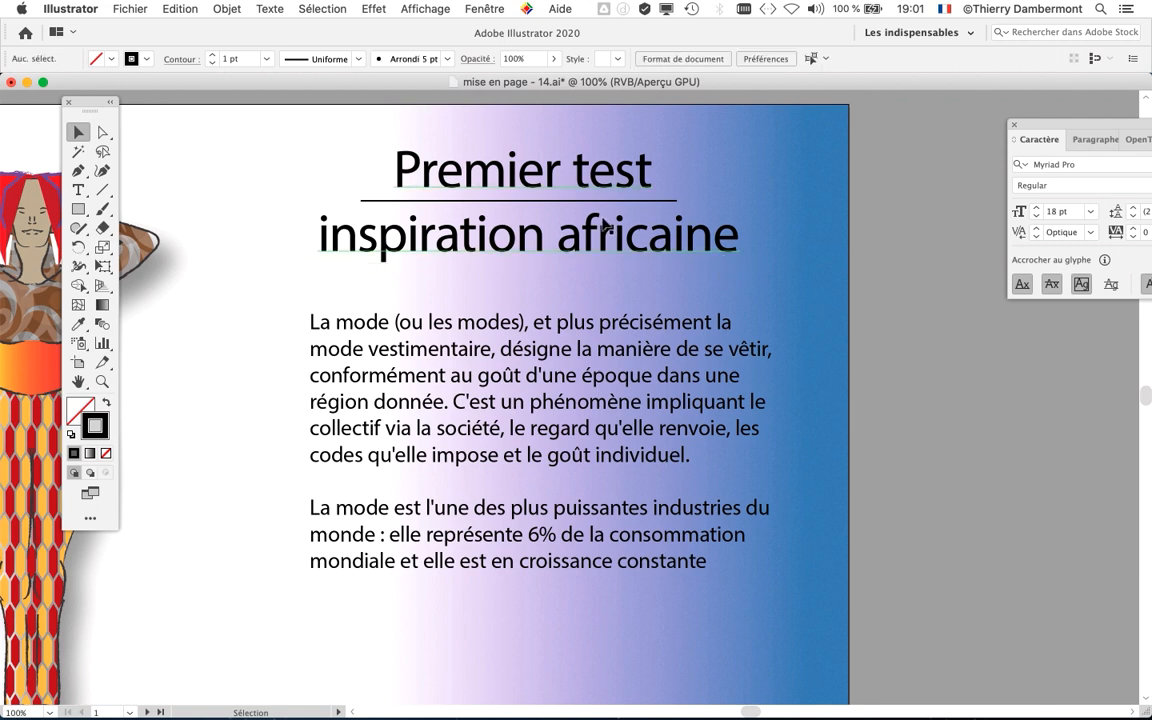
click(602, 201)
key(Delete)
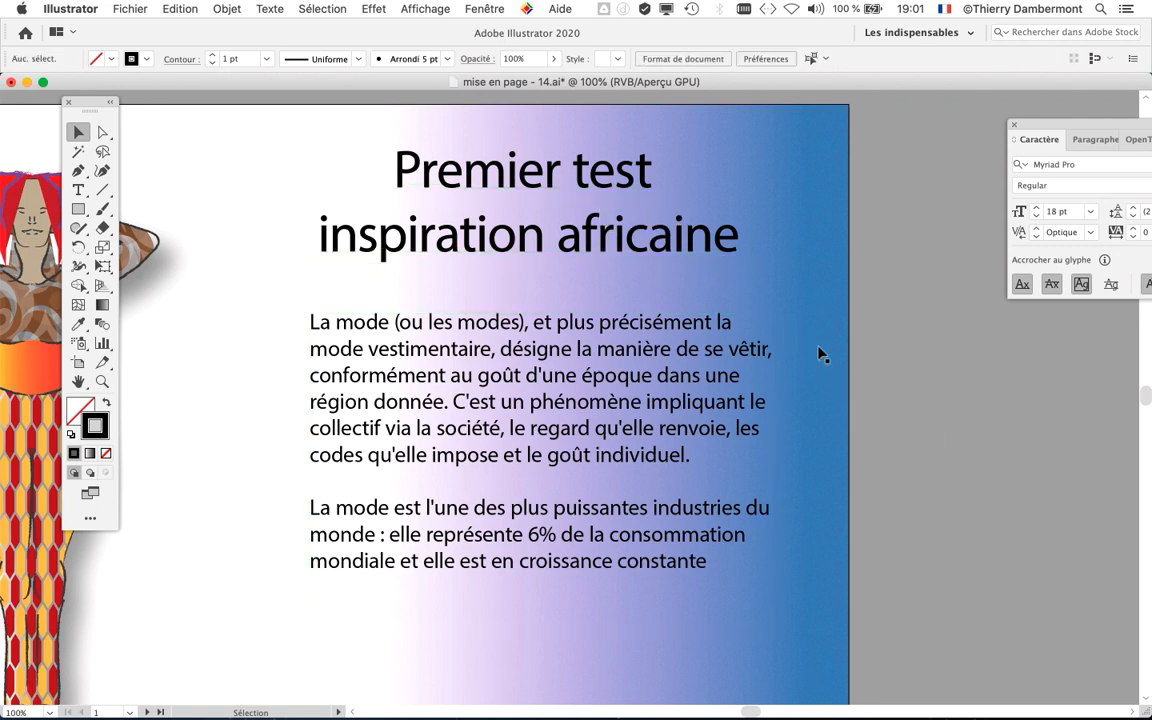
Select both lines of the title text and move the floating character settings fully into view.
click(79, 190)
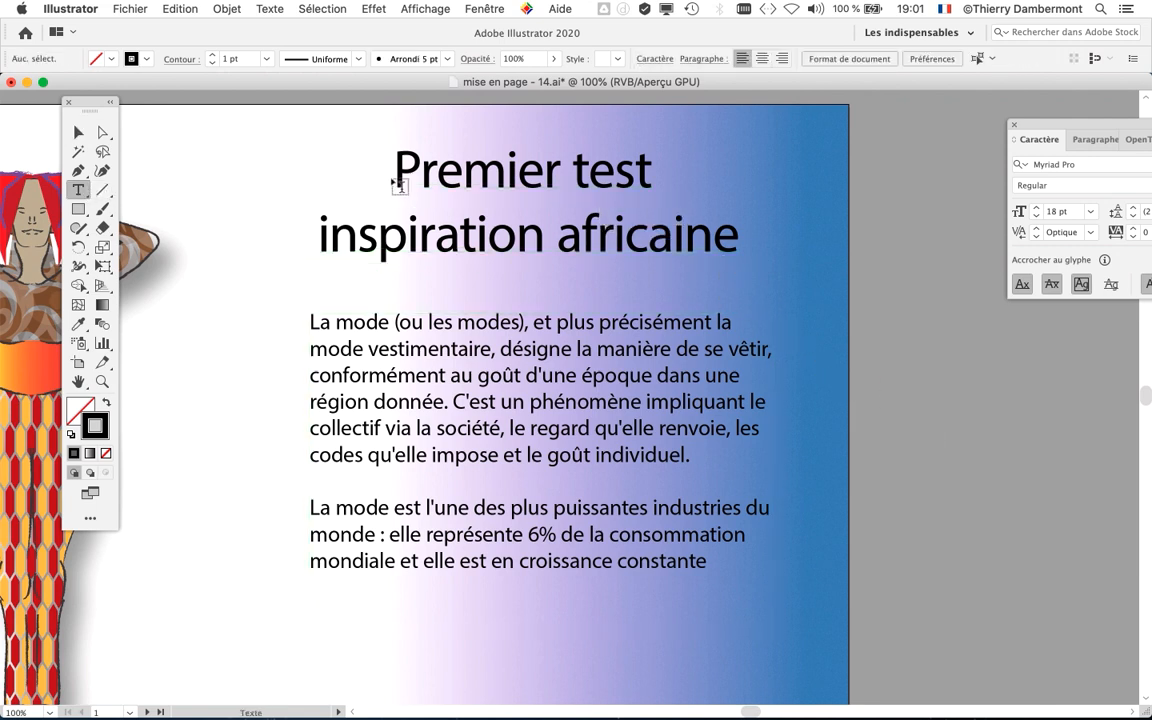
drag(398, 170, 795, 248)
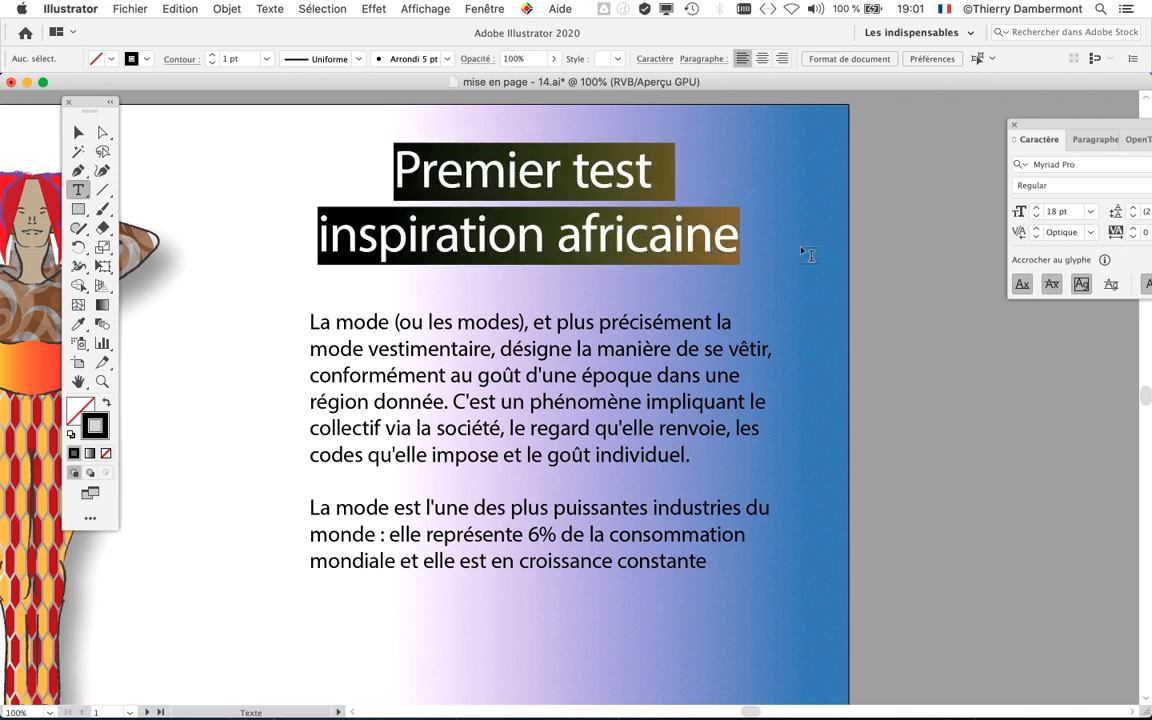
drag(1046, 133, 838, 133)
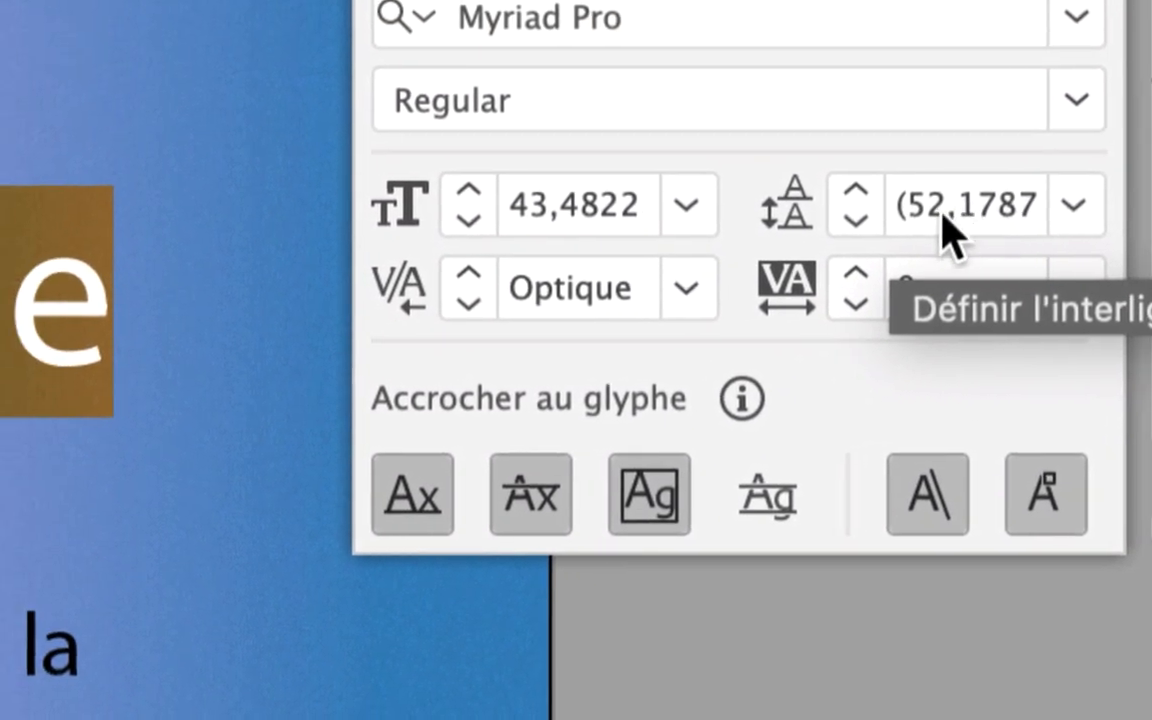
Examine the title's full leading value and compare it with the font size.
click(1072, 208)
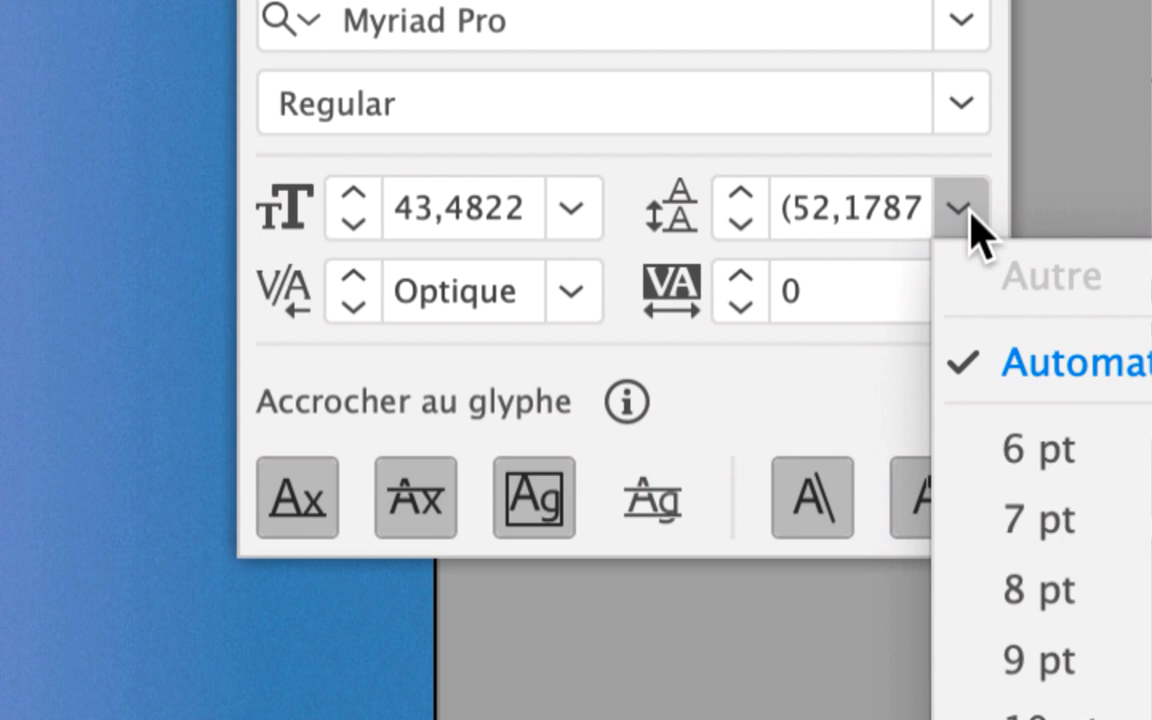
click(968, 213)
click(900, 210)
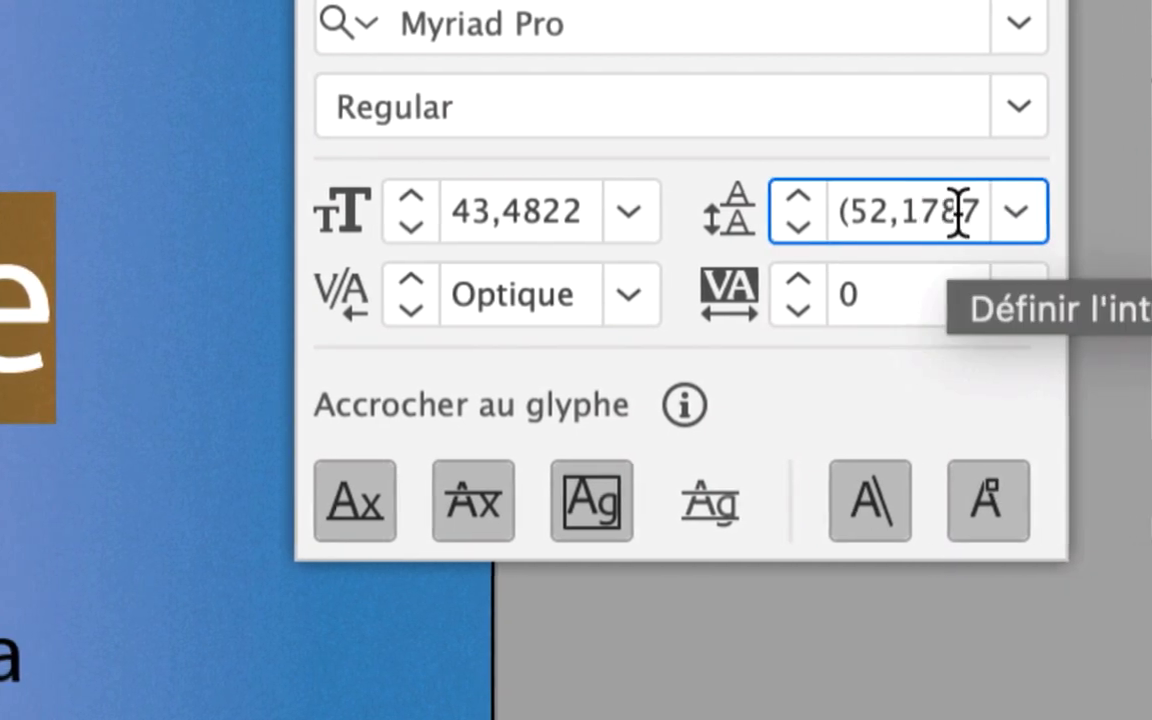
key(Right)
key(Right)
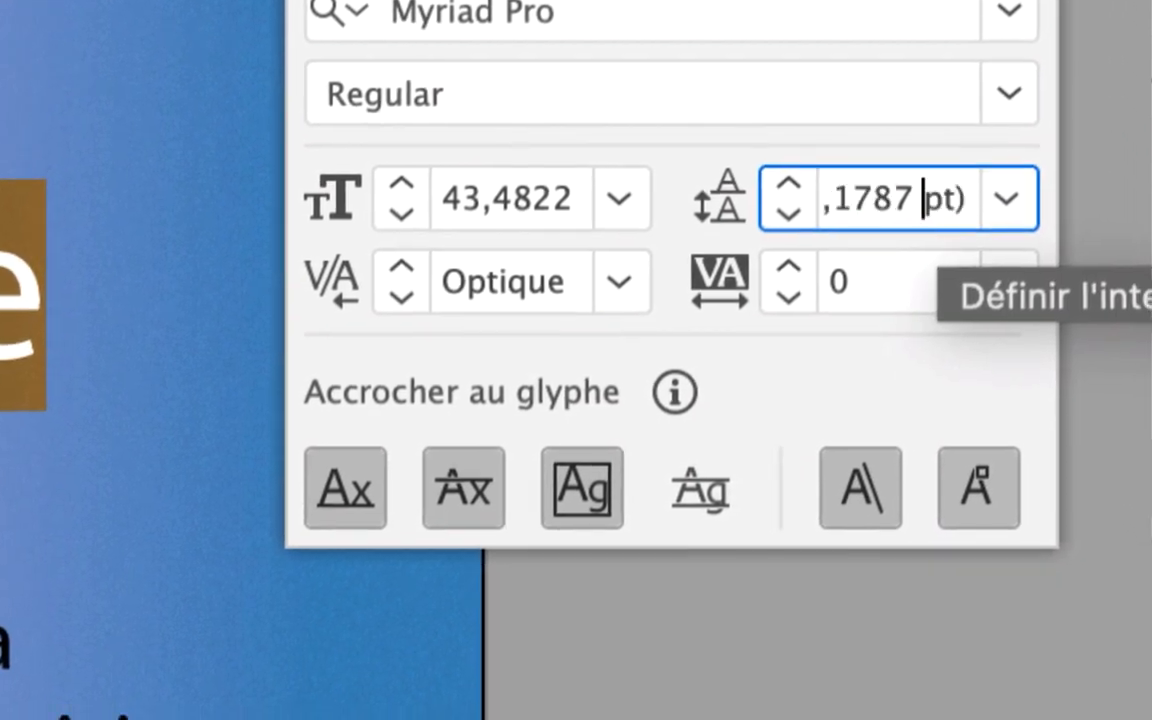
key(Left)
key(Left)
key(Left)
key(Left)
key(Left)
key(Left)
key(Left)
key(Left)
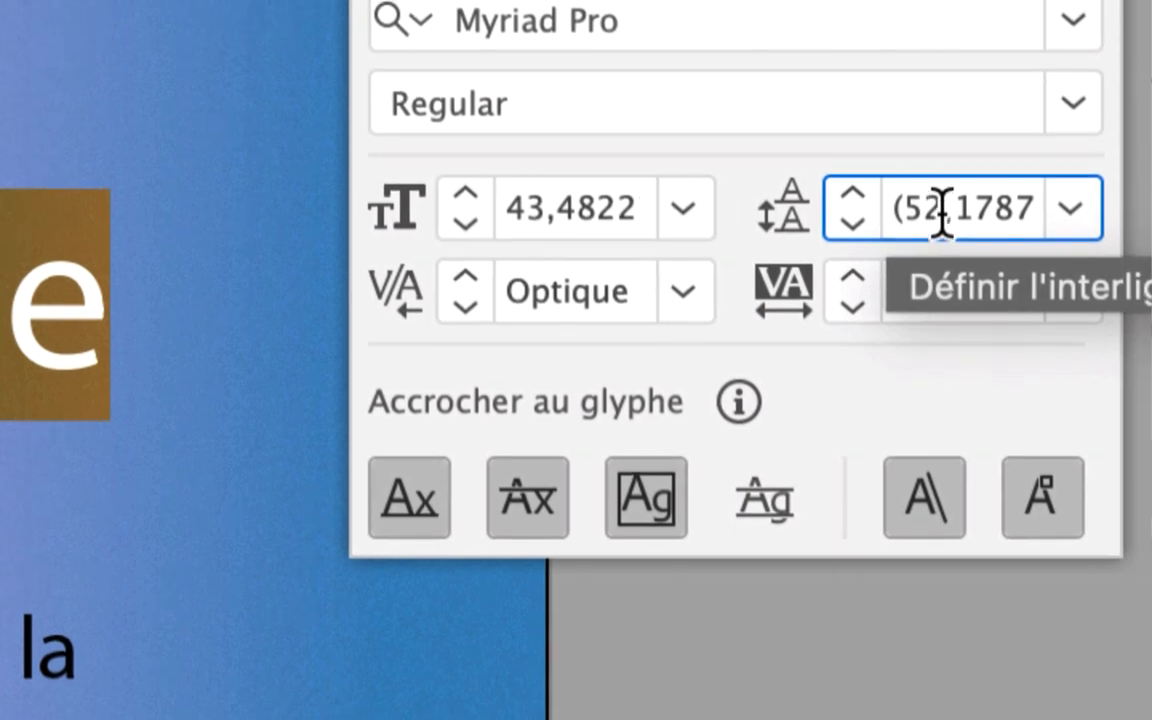
drag(904, 208, 969, 185)
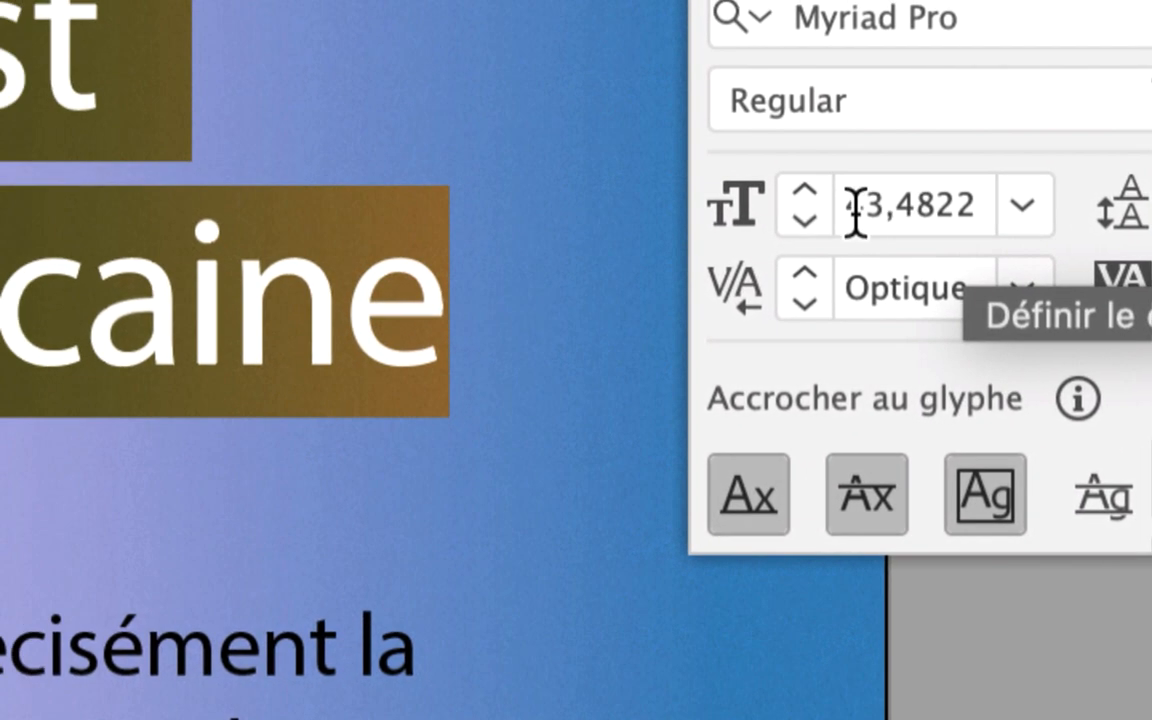
click(497, 226)
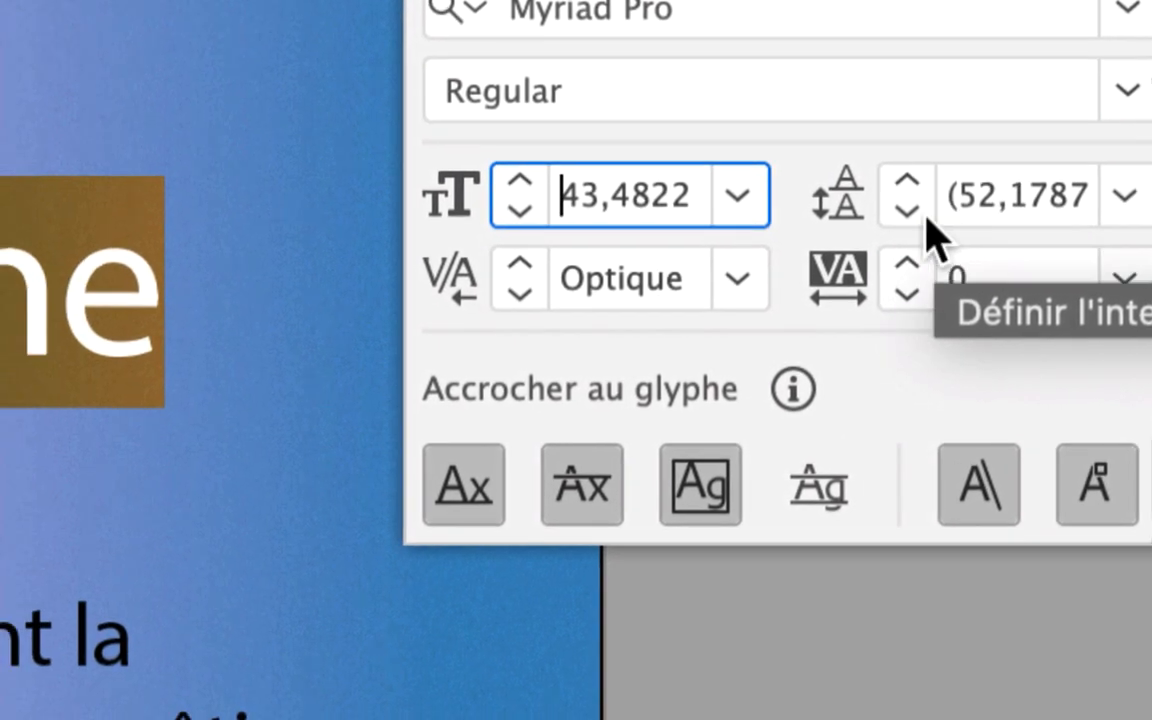
Try adjusting the title's leading in increments.
click(821, 216)
click(922, 216)
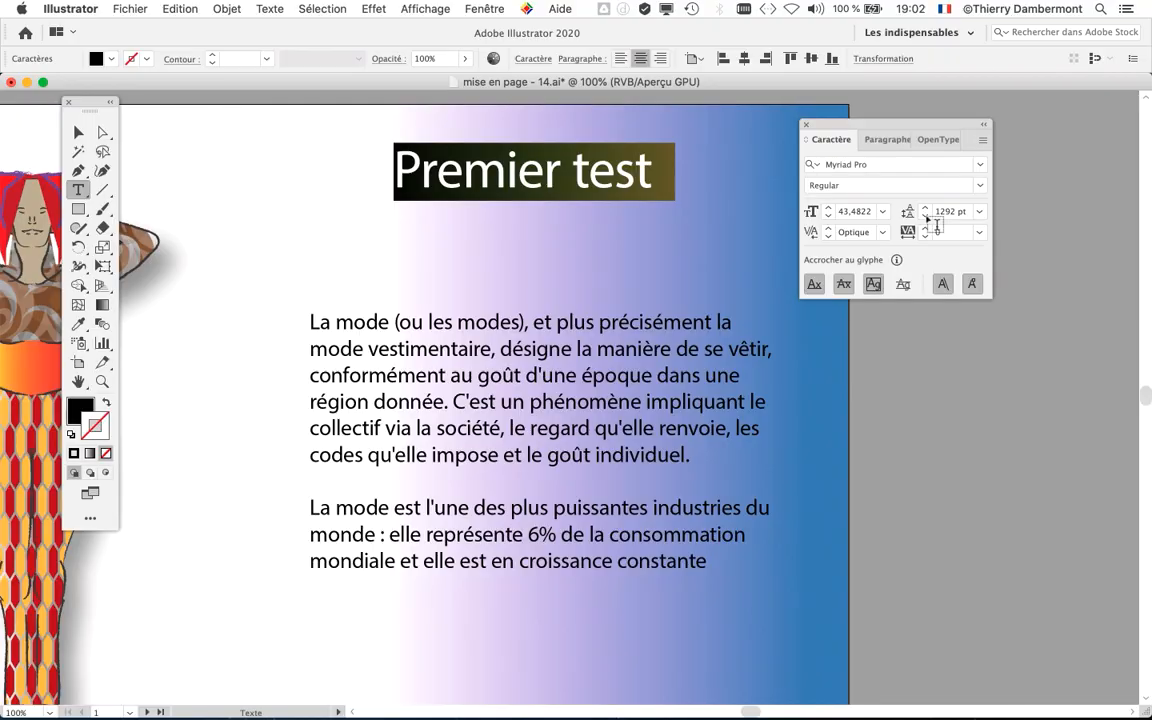
click(926, 216)
Try a 36 pt leading on the title text, and set it to 48 pt.
click(981, 211)
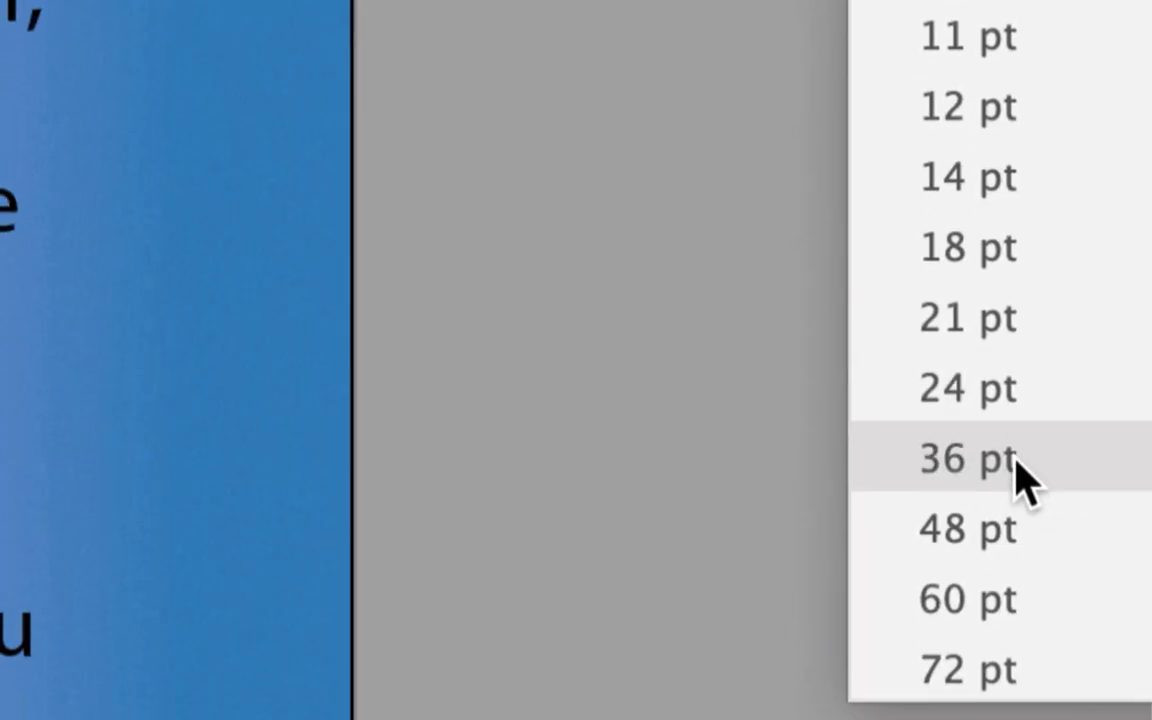
click(1015, 462)
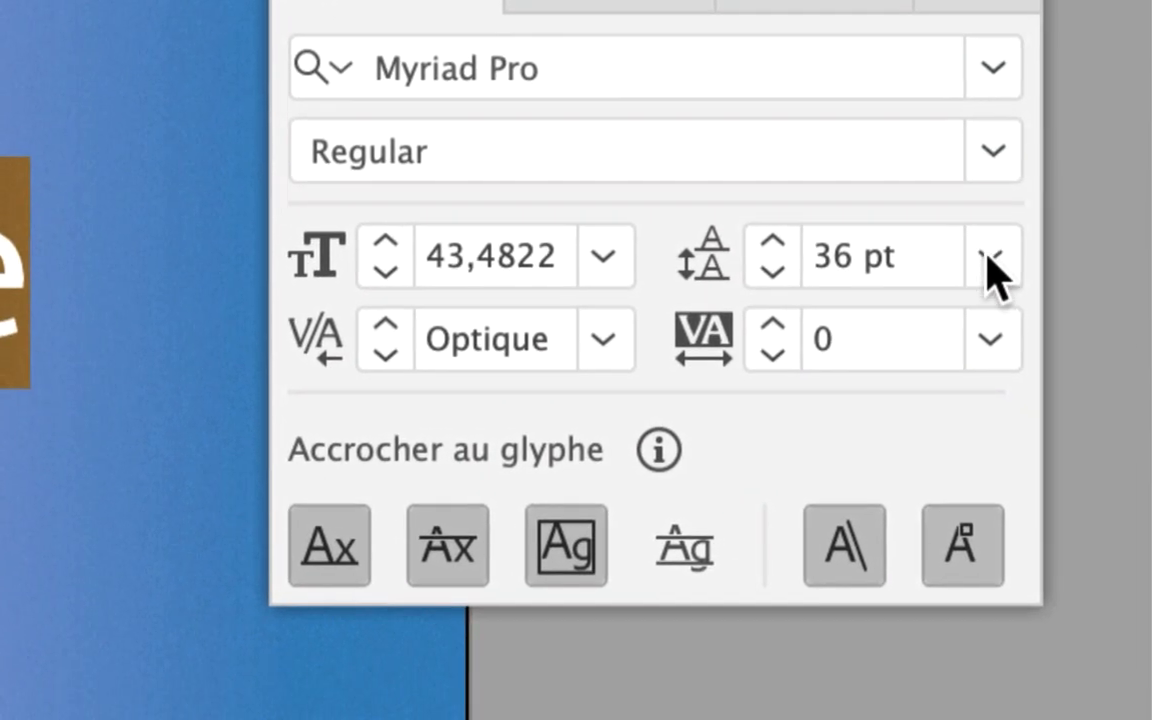
click(985, 262)
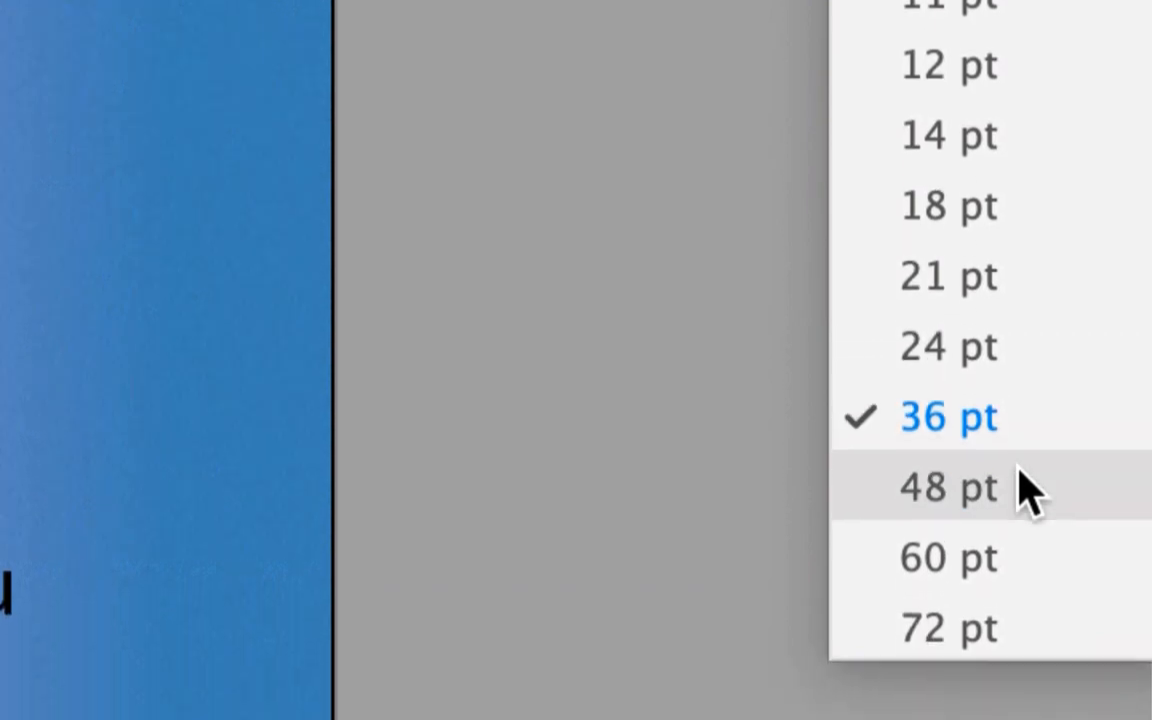
click(1025, 490)
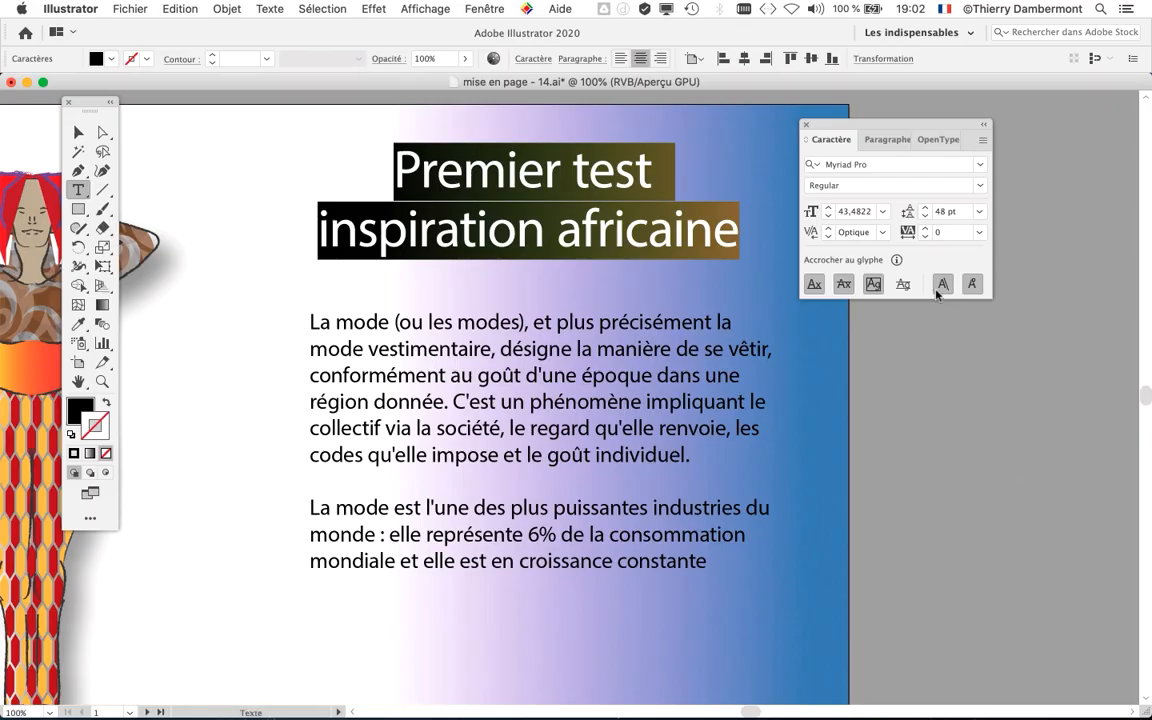
Set the title's leading to 36 pt, fine-tune it in 1 pt increments to 37 pt, and finish editing the text.
click(972, 211)
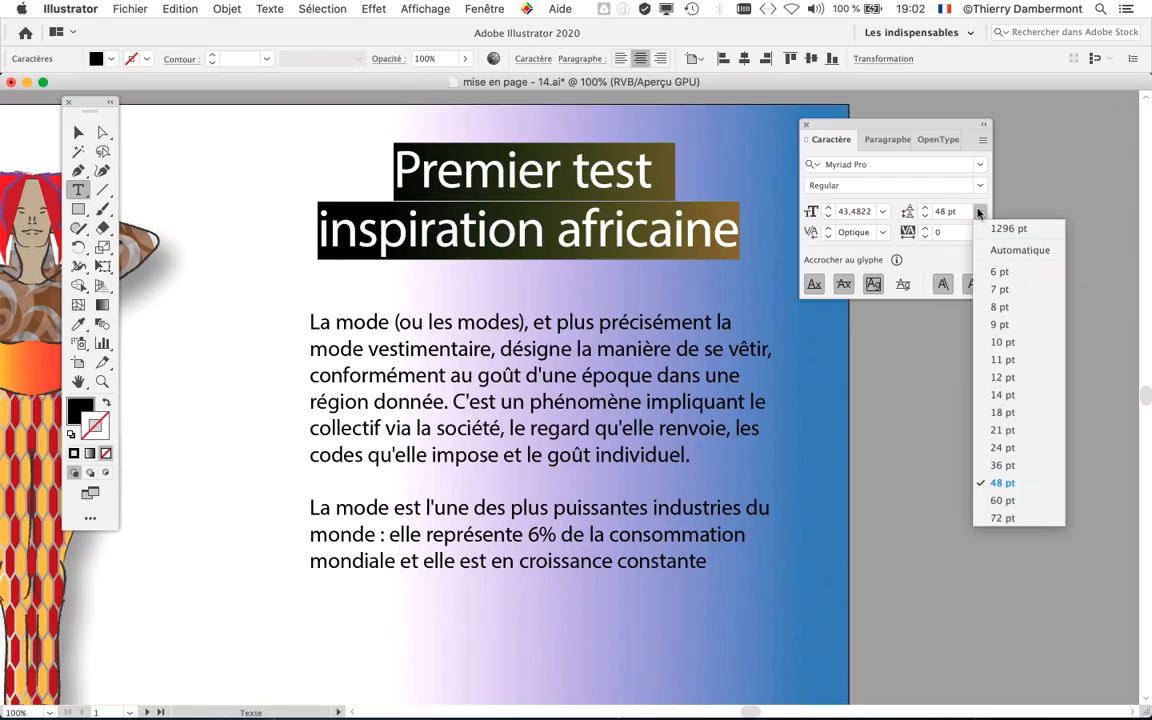
click(1025, 466)
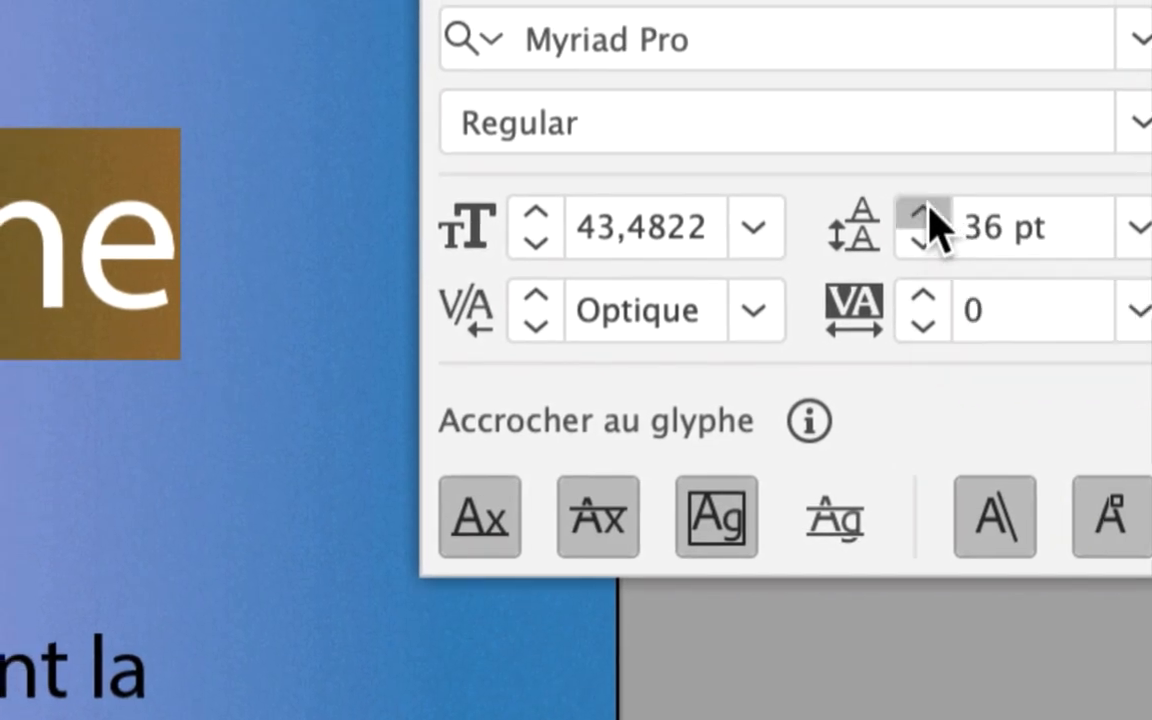
click(922, 214)
click(922, 214)
click(922, 214)
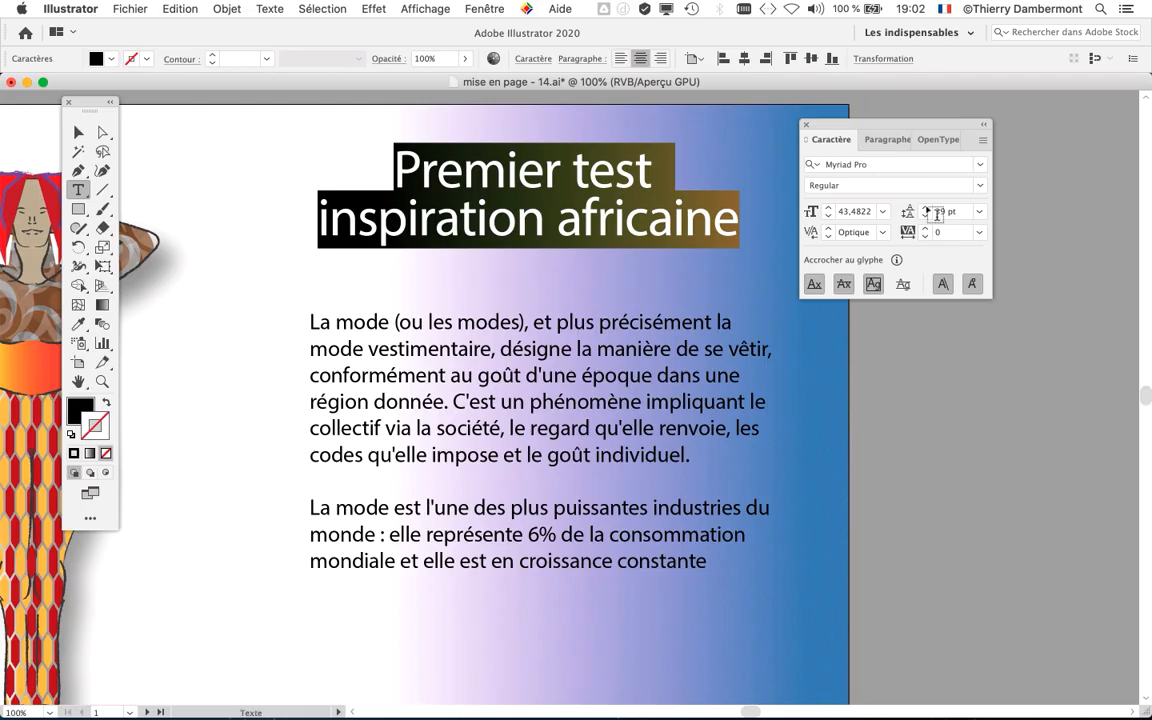
click(925, 218)
click(925, 218)
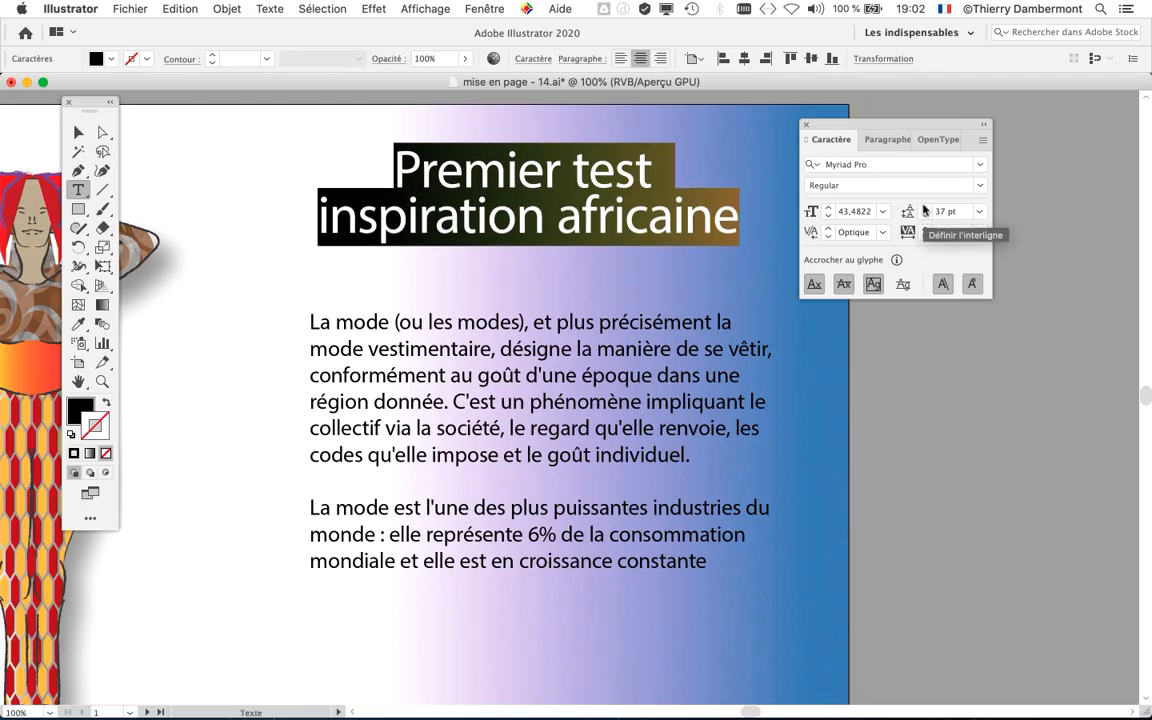
click(924, 208)
click(923, 209)
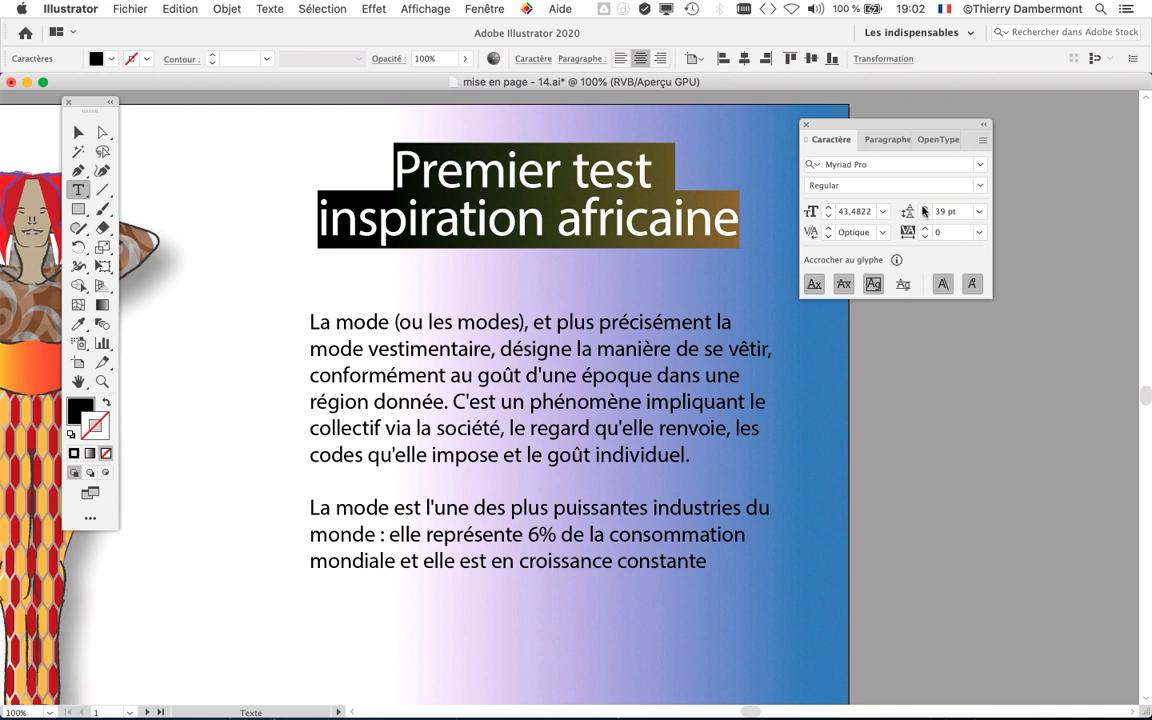
click(923, 208)
click(924, 217)
click(924, 217)
click(923, 217)
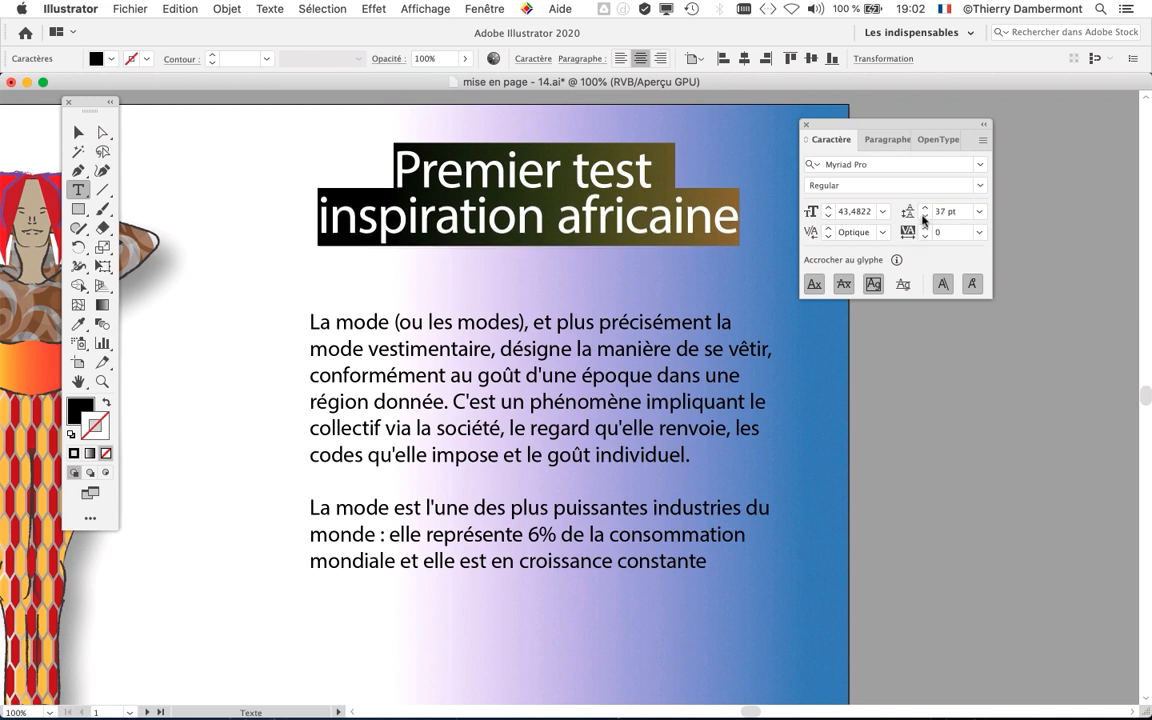
key(Escape)
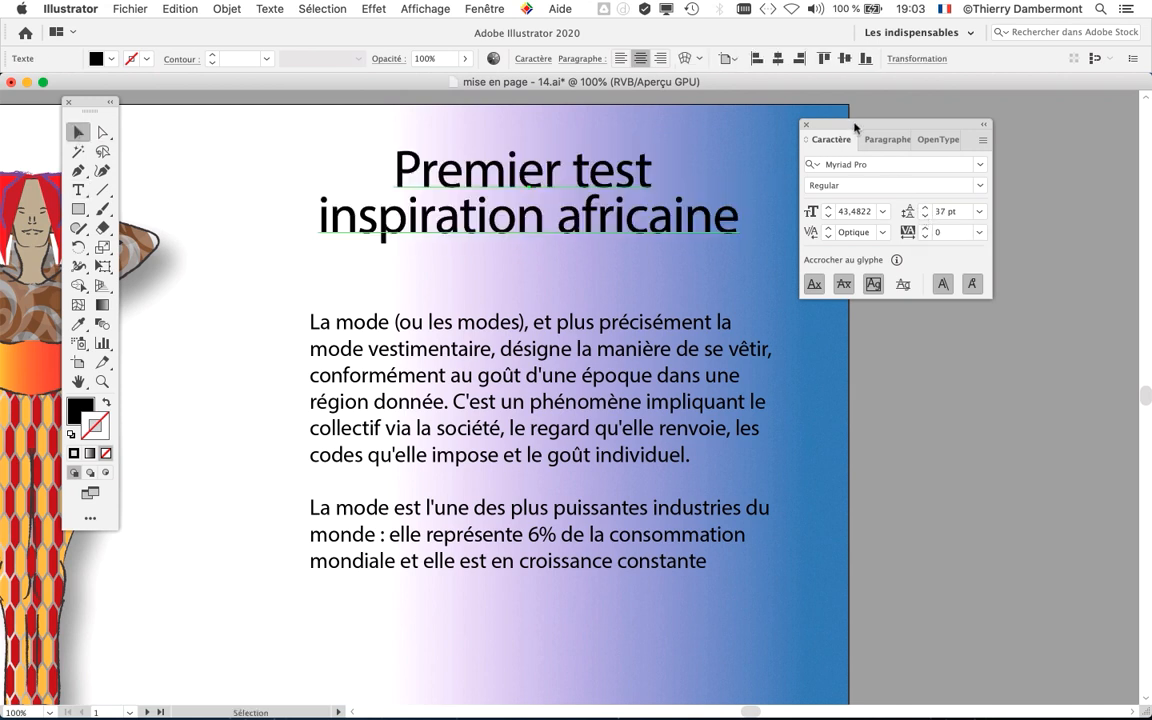
Move the floating character settings clear of the page, and reposition the title and the body text block beneath it.
drag(855, 127, 977, 131)
drag(650, 212, 652, 250)
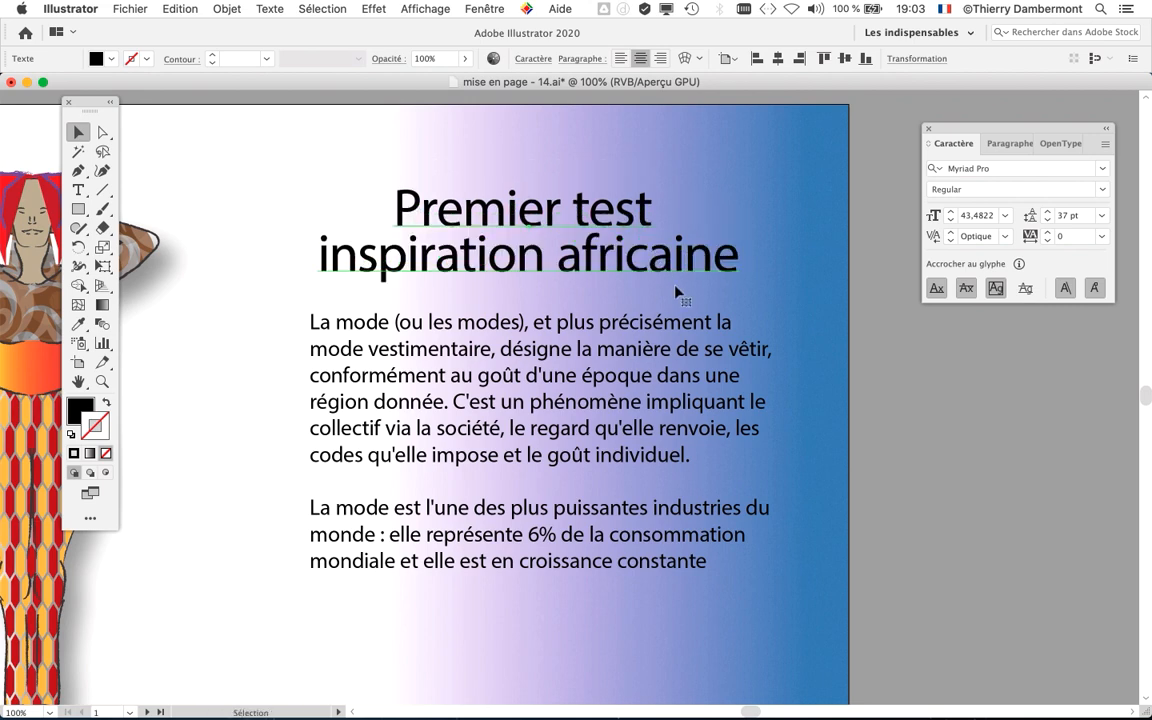
drag(676, 291, 667, 240)
click(902, 417)
scroll(688, 432, down, 1)
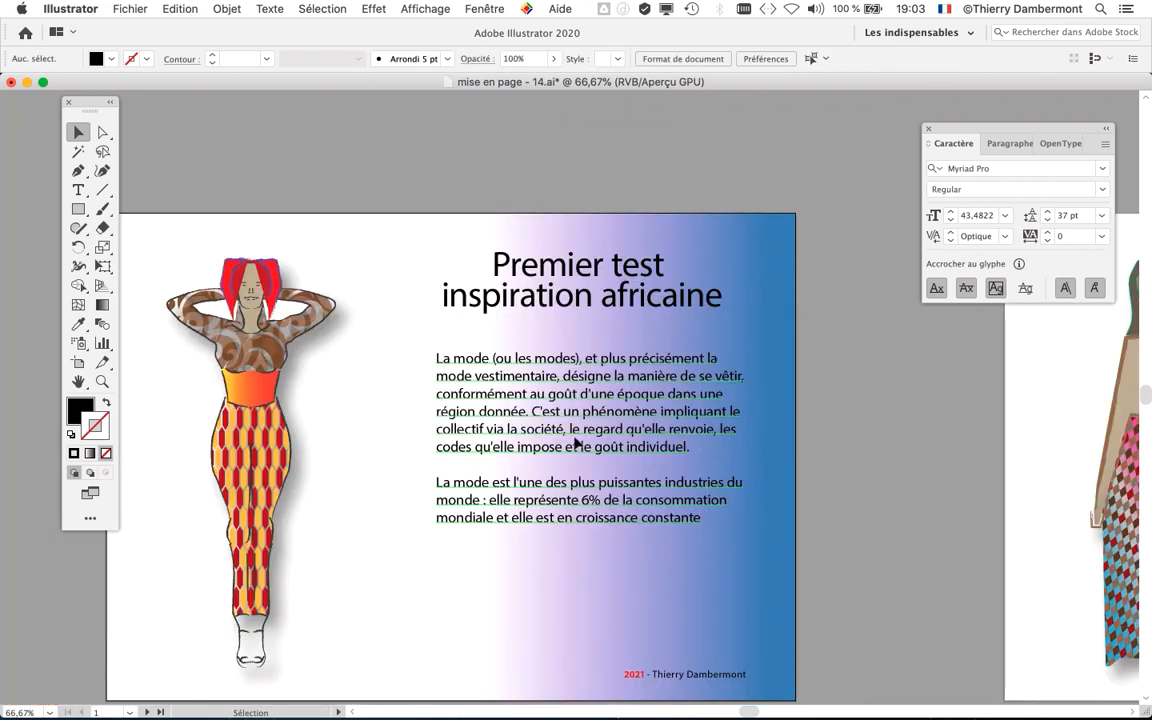
drag(576, 442, 578, 450)
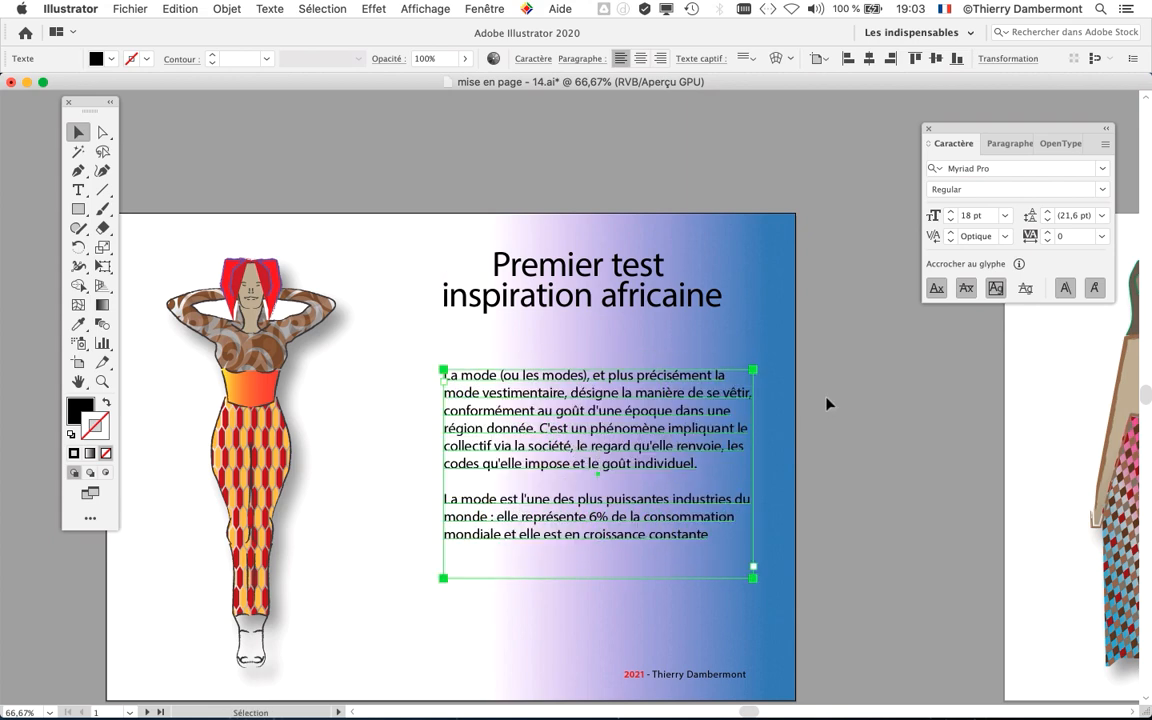
click(432, 328)
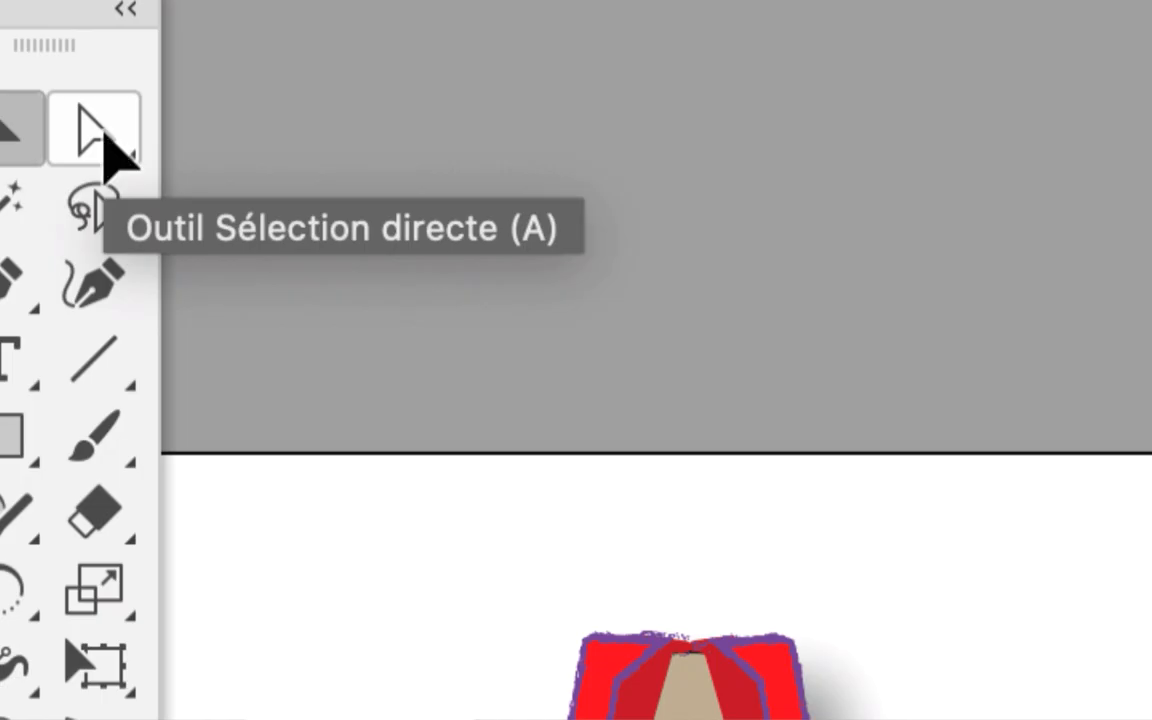
Resize the body text frame by its side edges only, narrowing it to about 87 mm and widening it to about 182 mm.
click(104, 136)
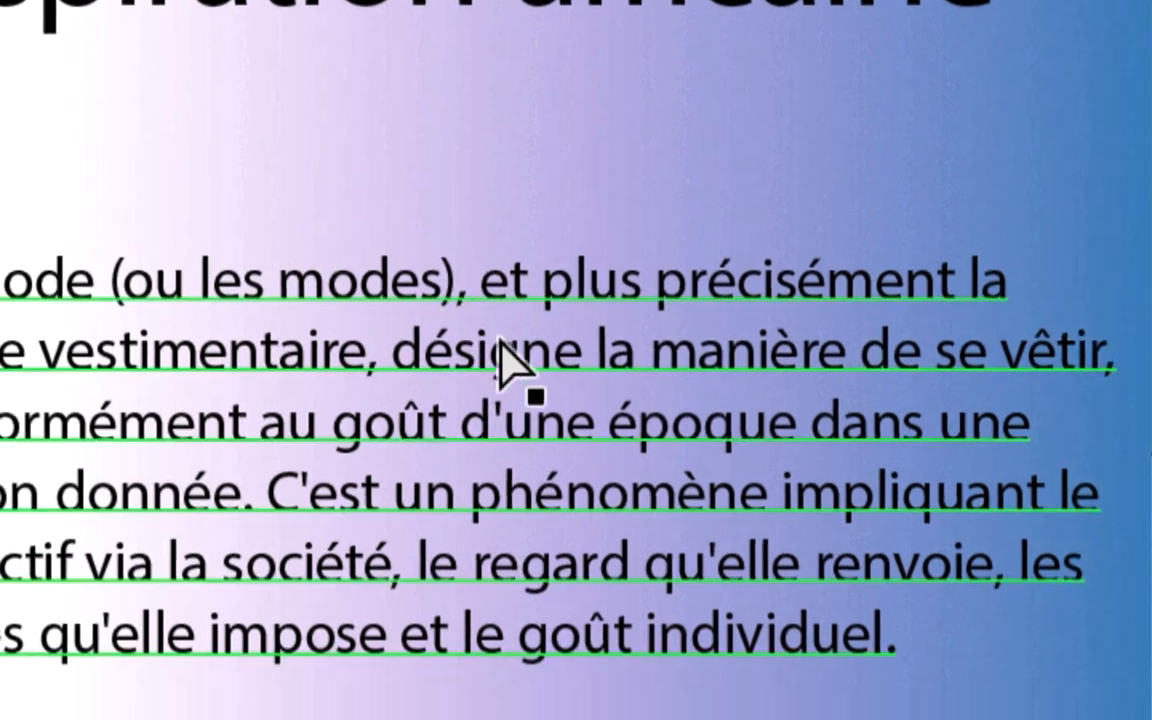
click(517, 360)
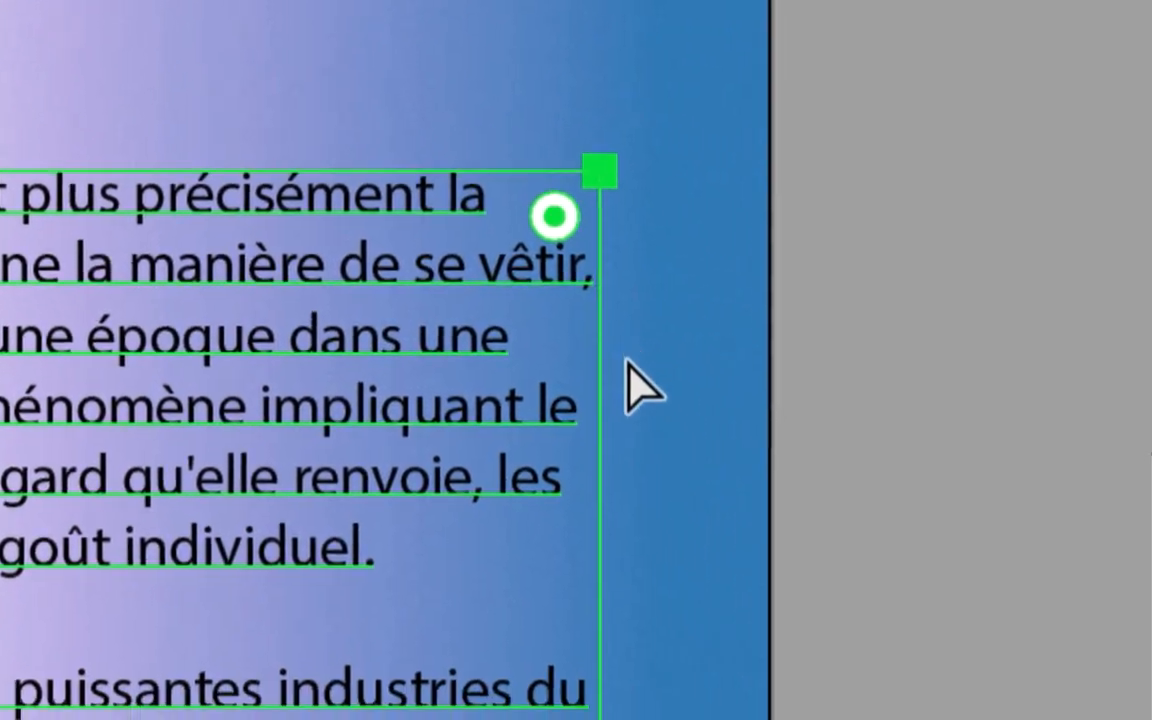
click(655, 400)
drag(558, 398, 532, 407)
drag(630, 405, 535, 388)
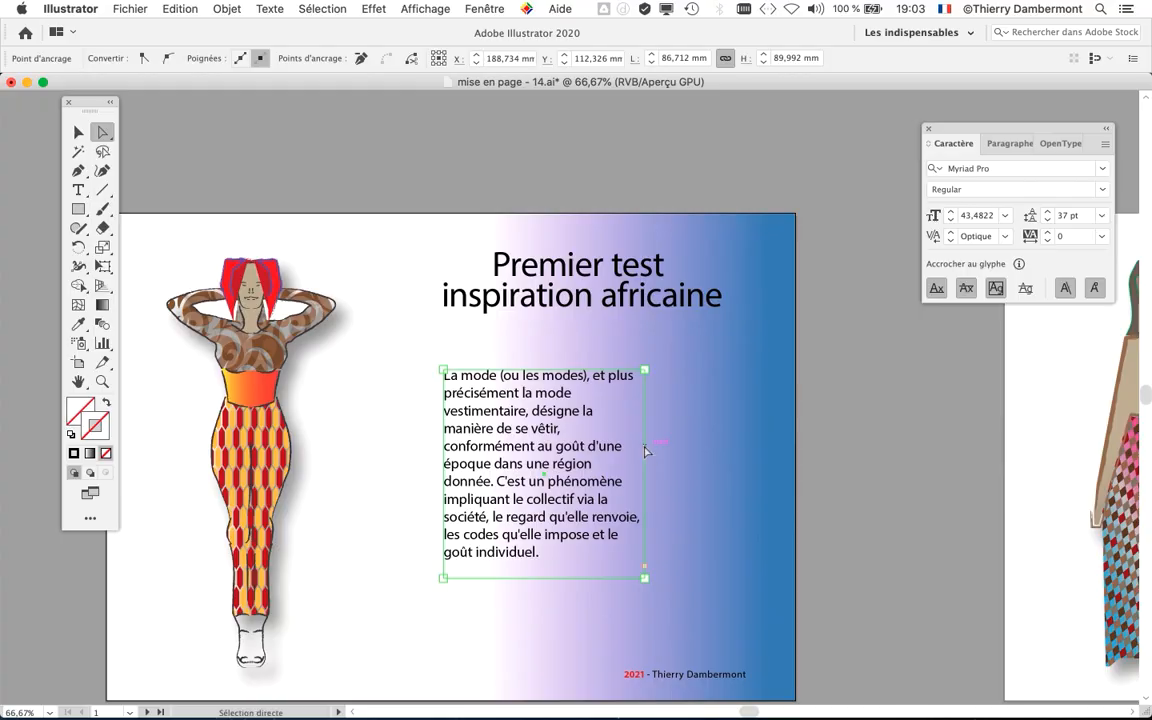
drag(645, 451, 754, 486)
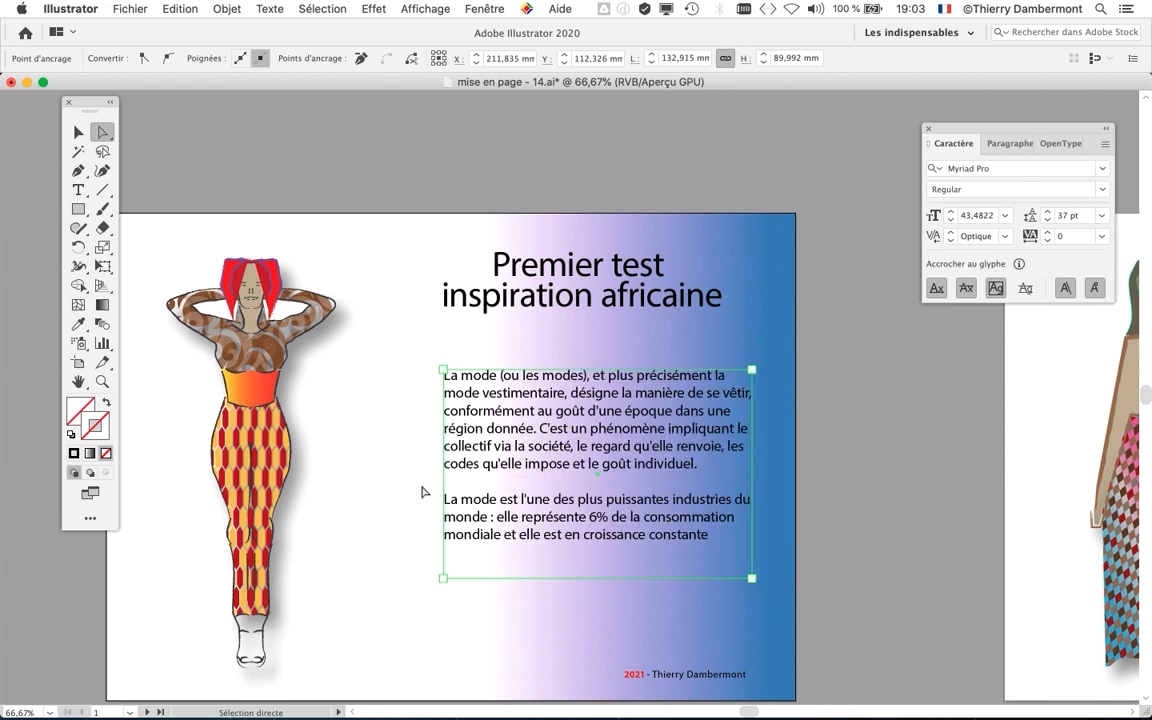
drag(445, 490, 329, 490)
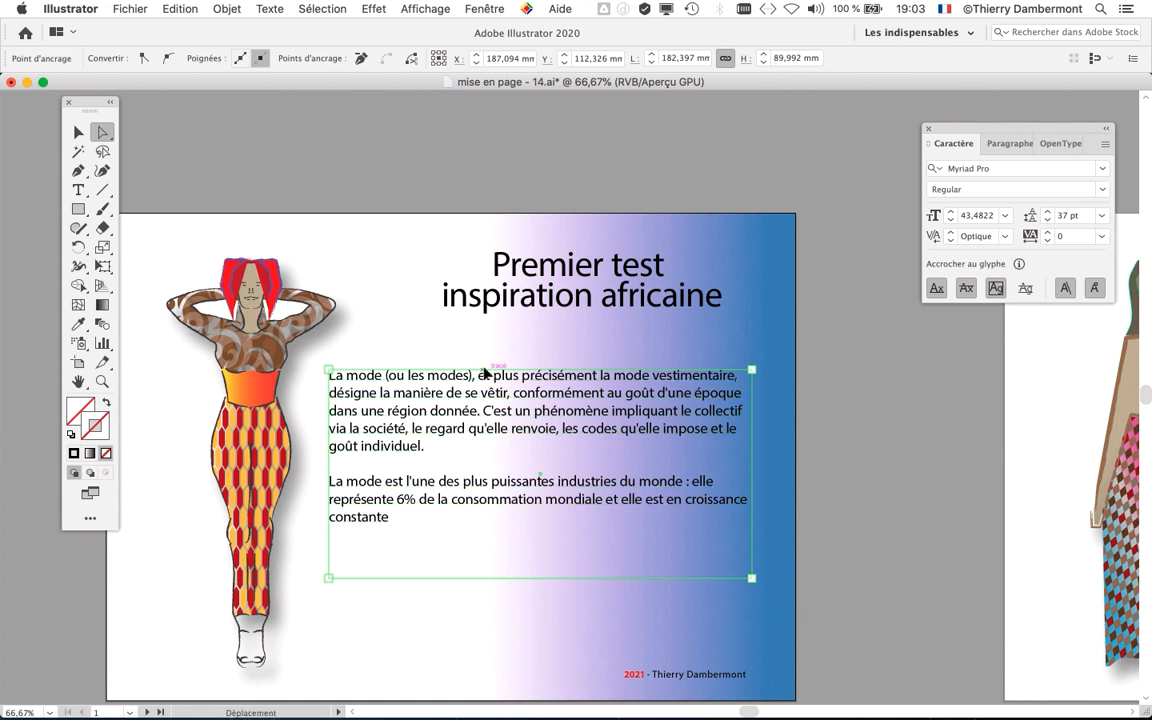
Try slanting the body text frame by shifting its upper edge, and undo both attempts.
drag(484, 372, 502, 370)
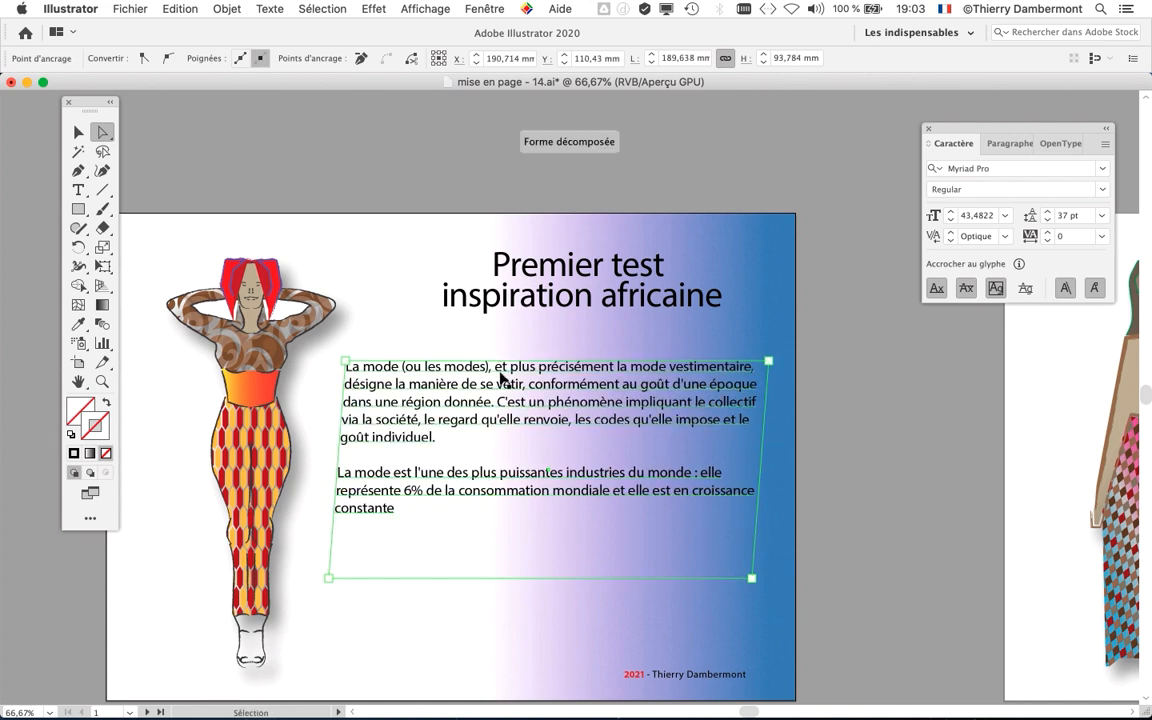
key(super+z)
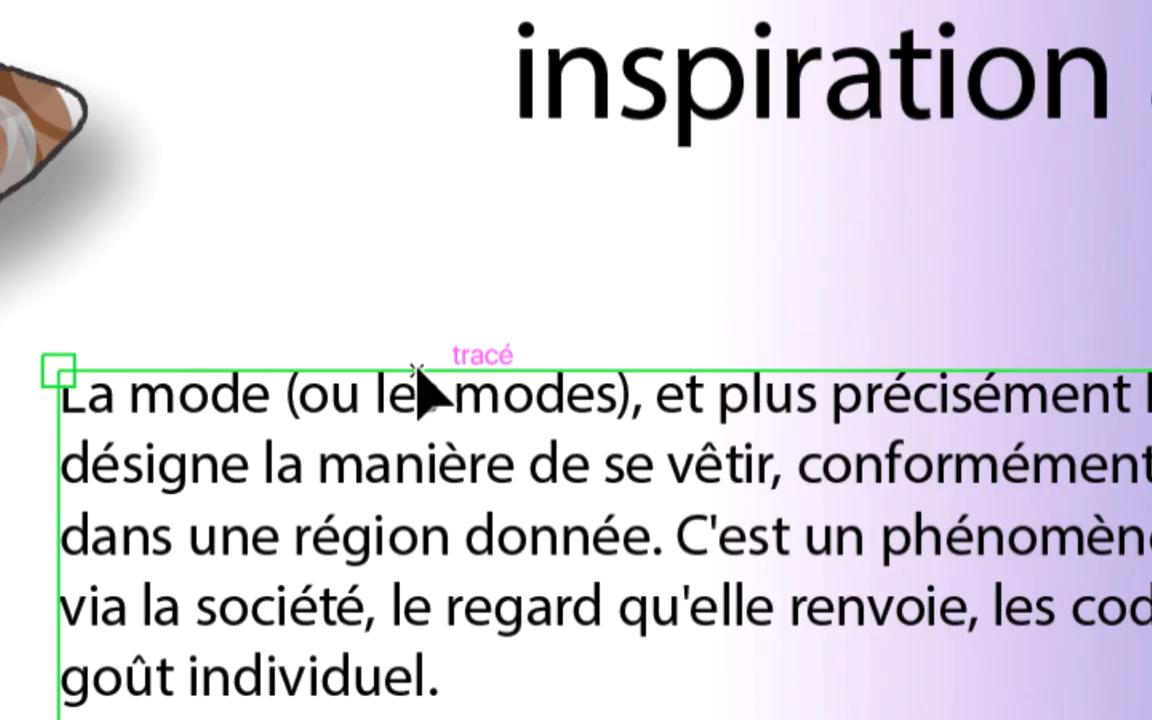
drag(420, 385, 630, 334)
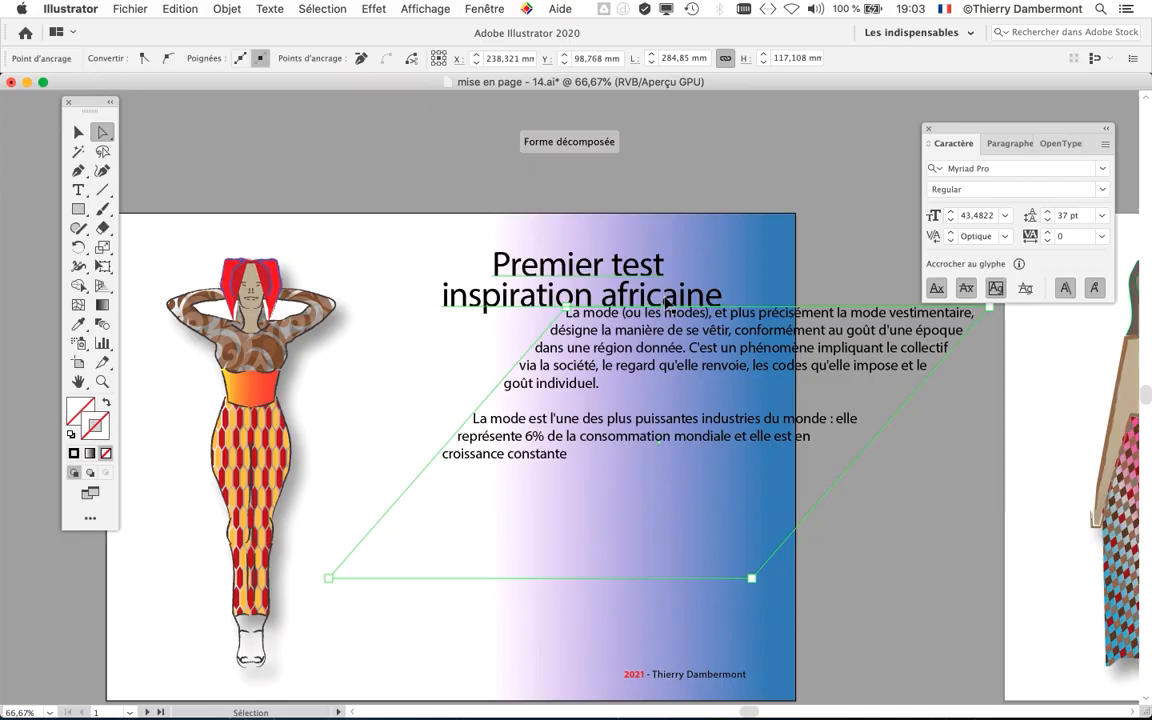
key(super+z)
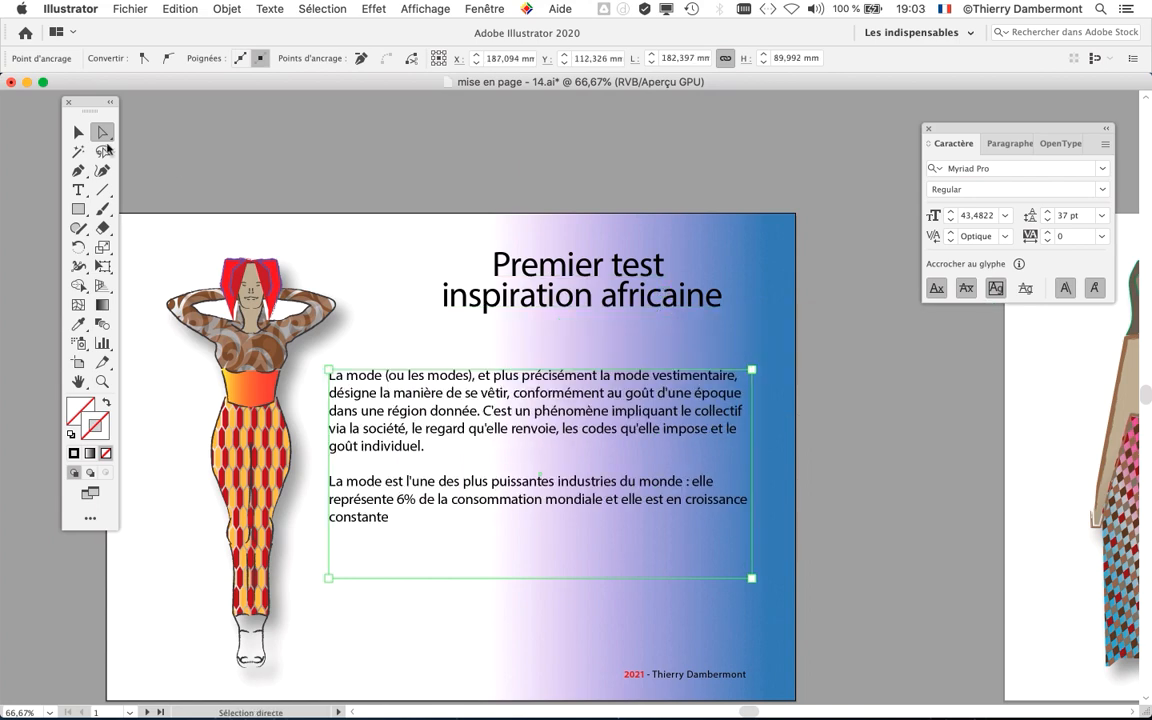
Move the whole body text block up closer beneath the title and deselect it.
click(79, 132)
drag(434, 373, 446, 350)
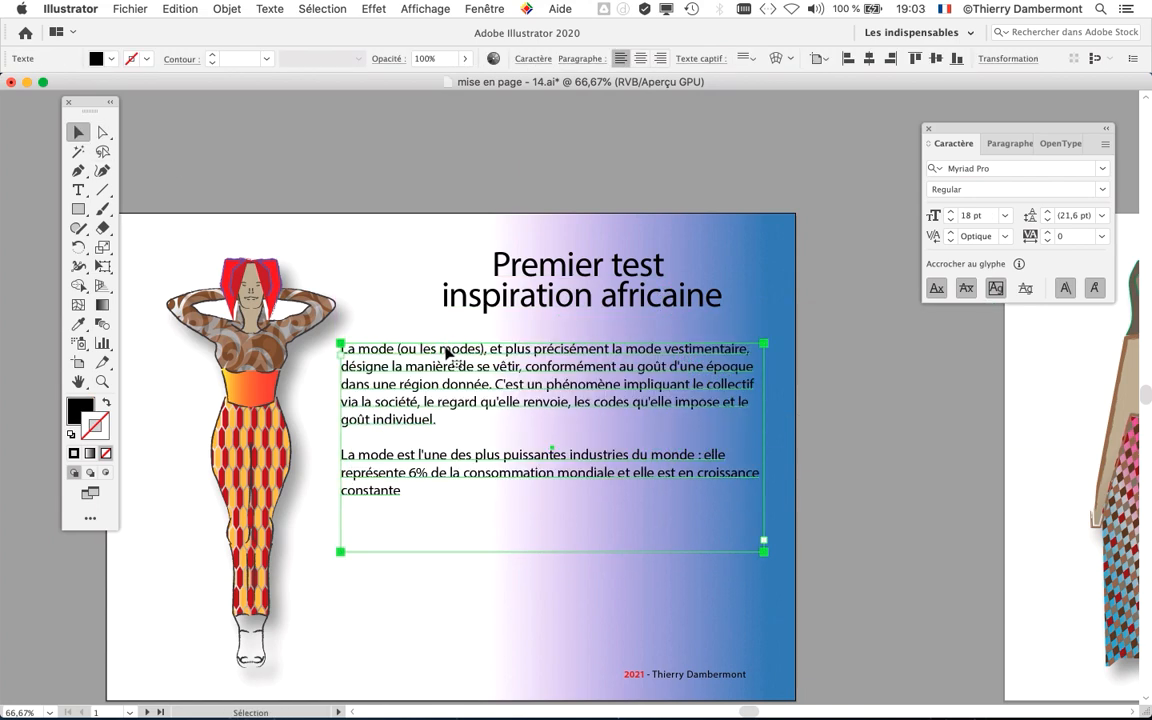
click(846, 408)
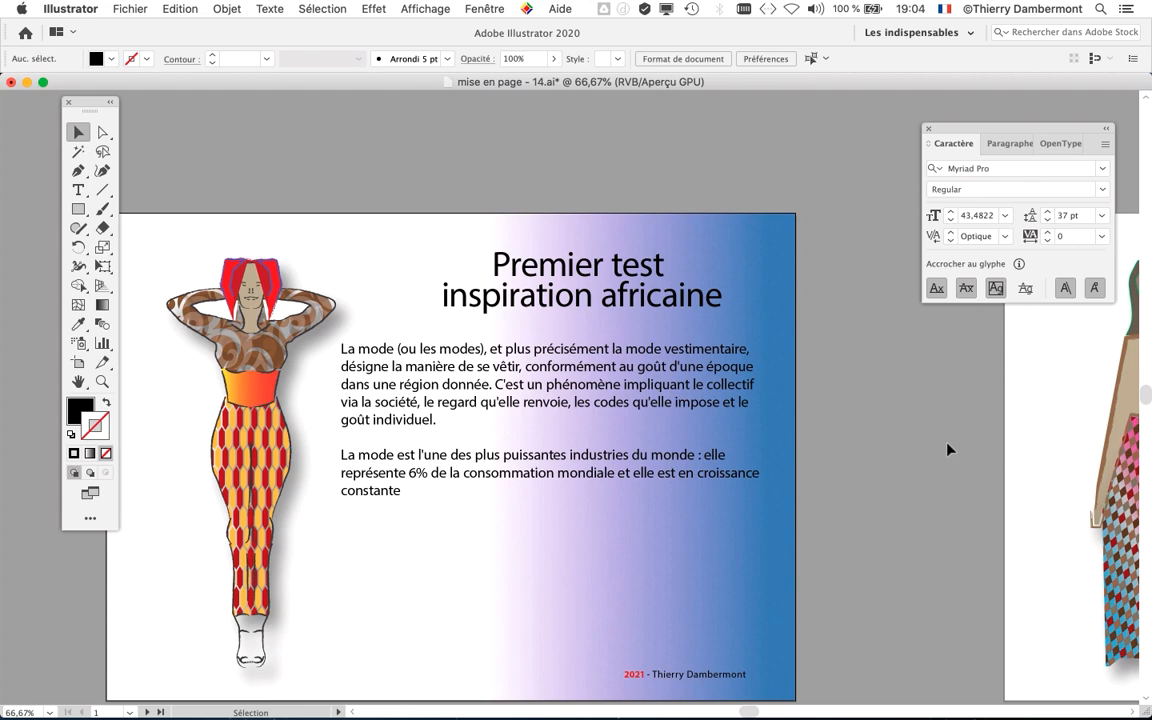
Narrow the body text frame to about 138 mm wide by moving only its right edge inward.
click(100, 133)
click(760, 407)
mouse_move(763, 407)
mouse_down()
mouse_move(758, 366)
mouse_move(681, 411)
mouse_move(764, 408)
mouse_up()
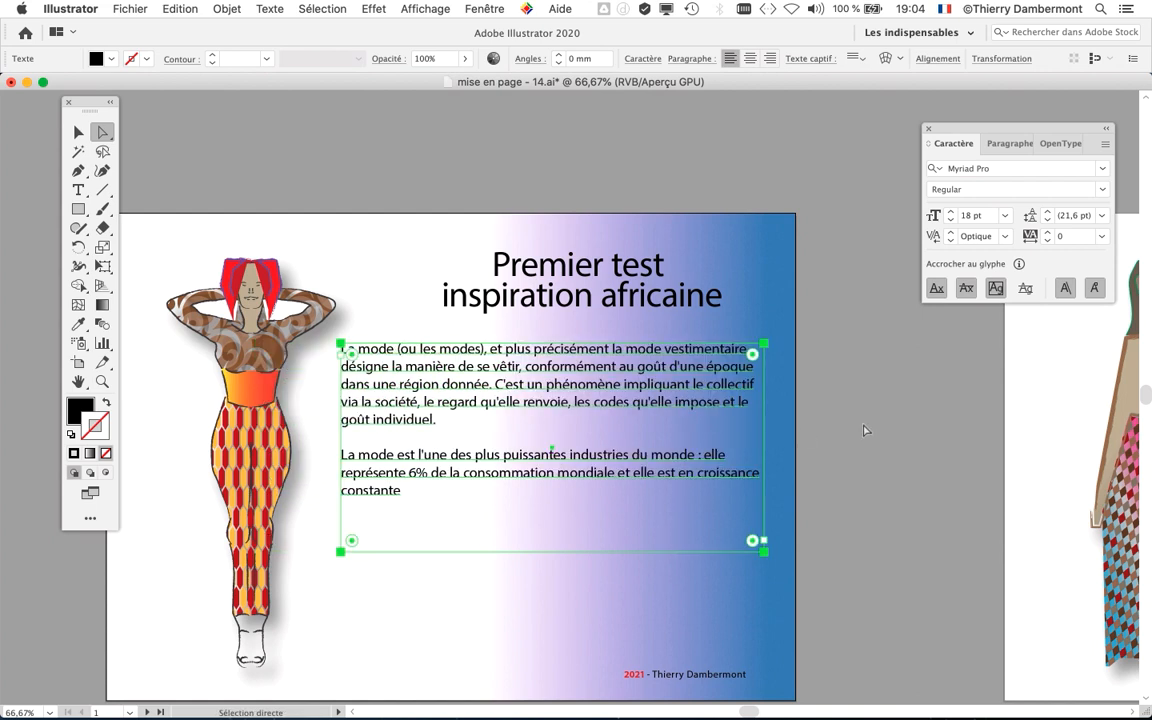
click(765, 410)
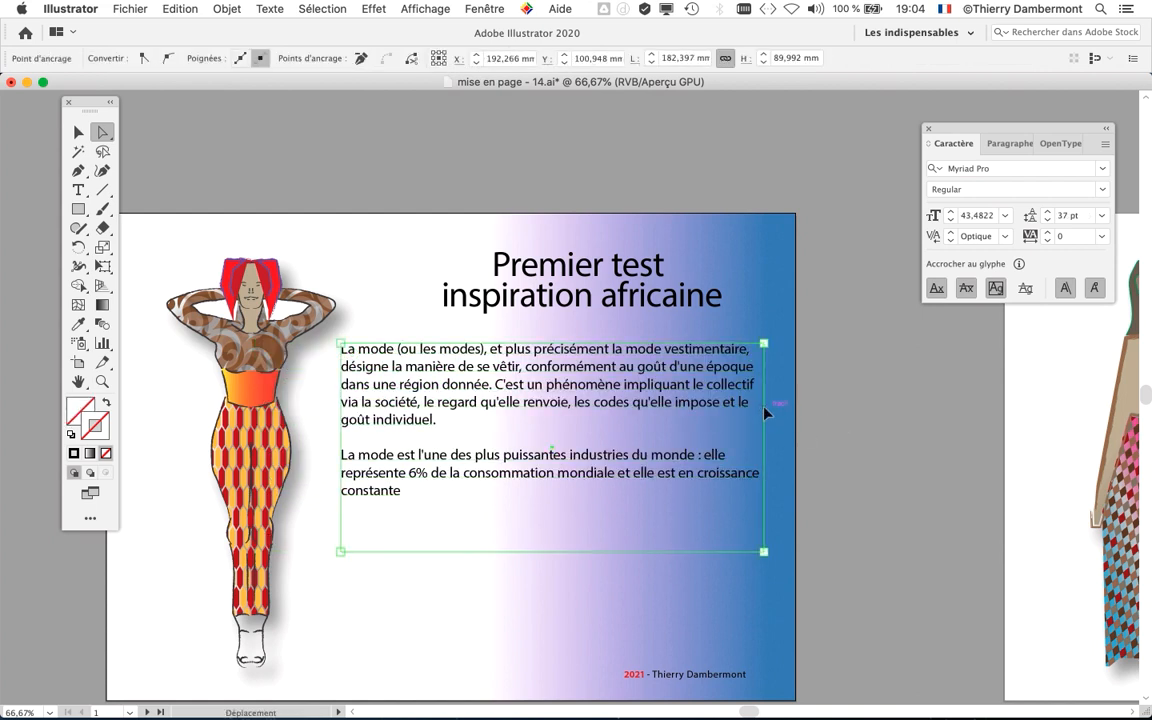
drag(767, 412, 660, 420)
Move the body text block so that it sits aligned just below the title, and deselect it.
click(78, 132)
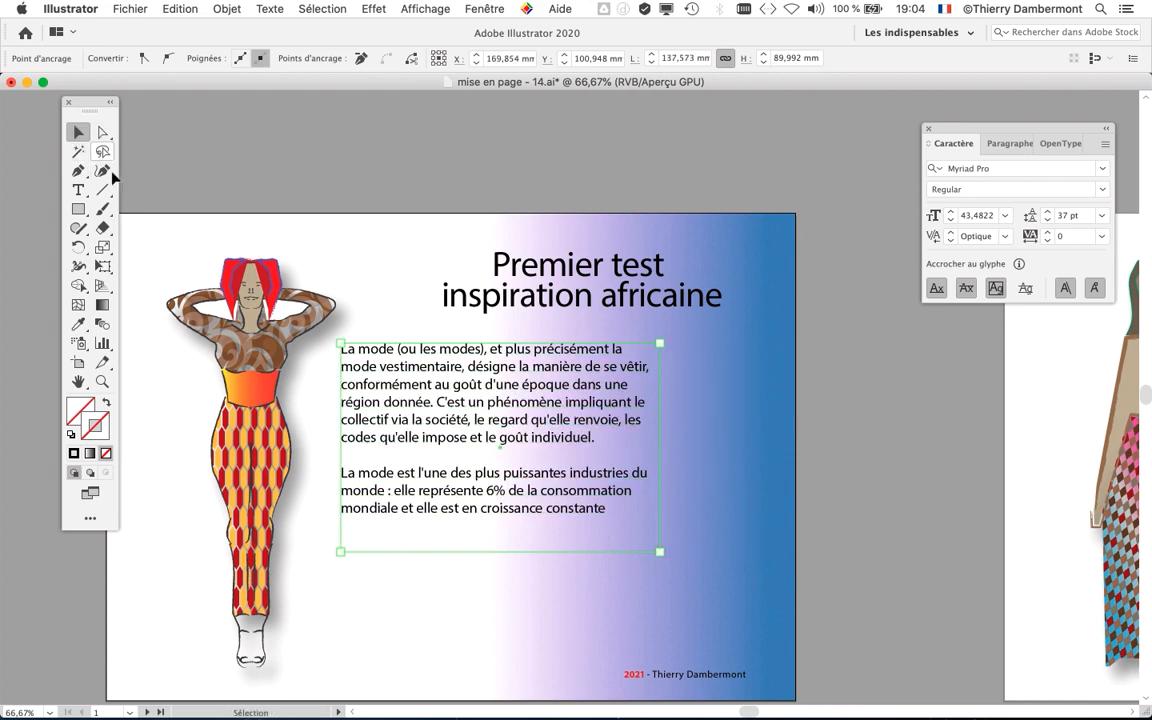
drag(409, 381, 485, 390)
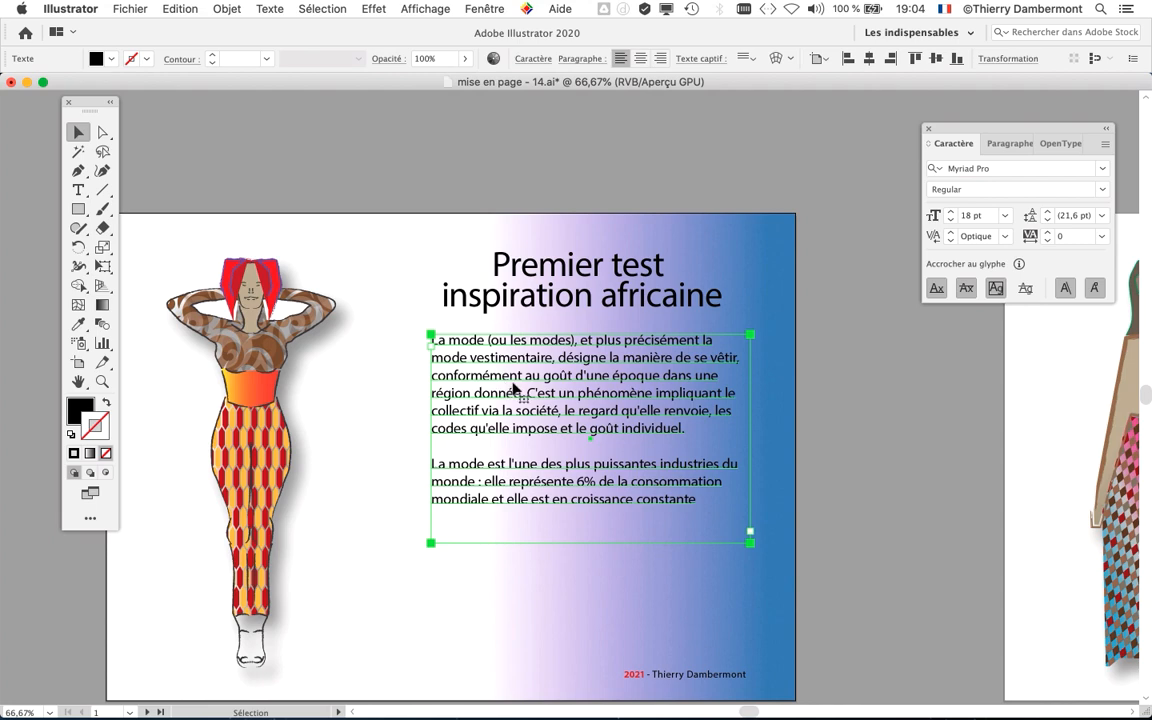
click(842, 431)
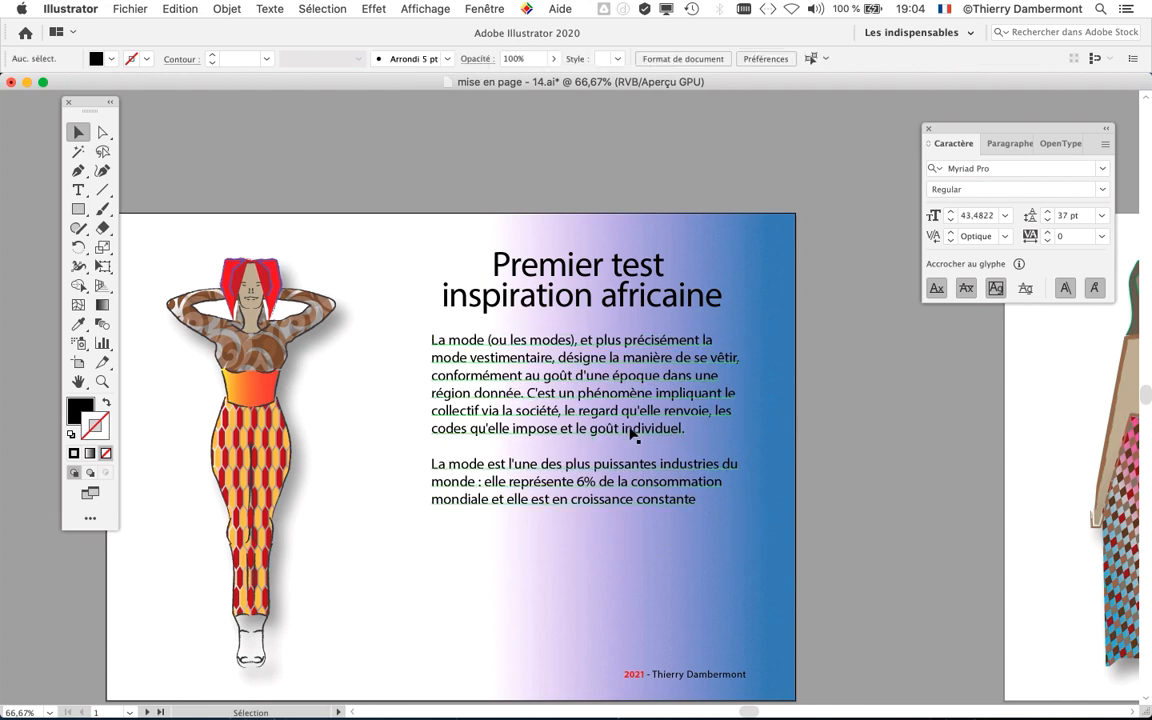
mouse_move(631, 430)
mouse_down()
mouse_move(635, 442)
mouse_move(652, 433)
mouse_move(640, 431)
mouse_up()
click(880, 480)
click(845, 465)
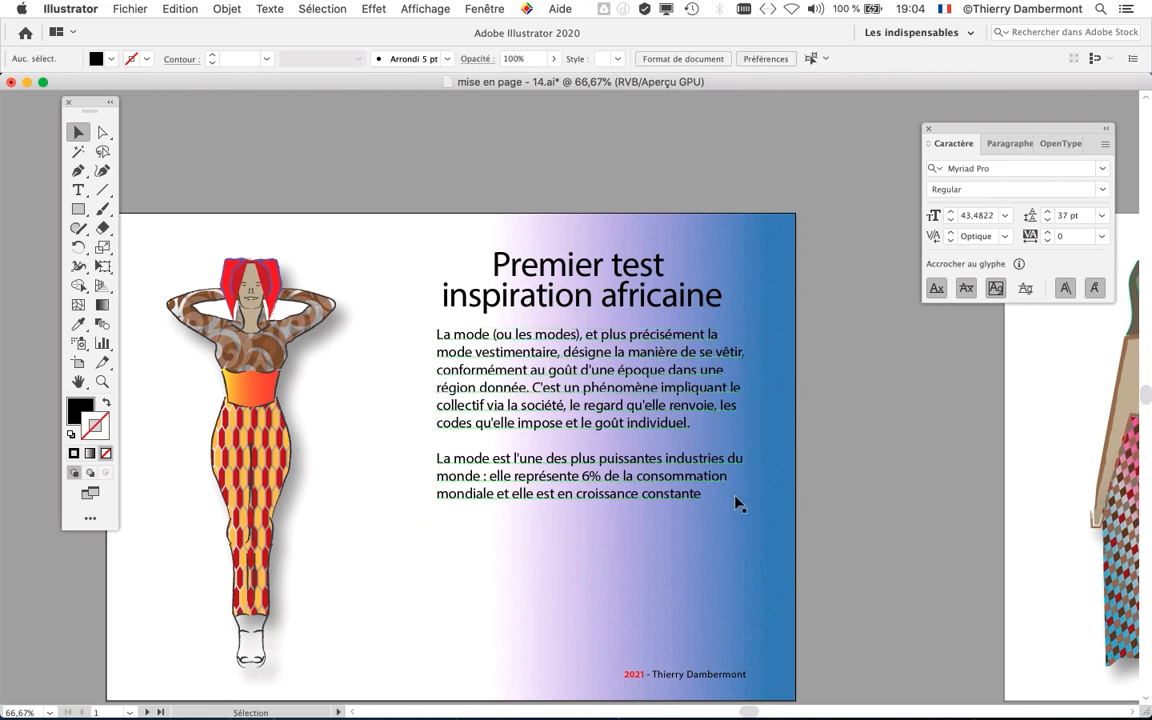
Examine the title and body text up close, comparing their character settings, and review the page alongside the neighbouring artboards.
drag(557, 370, 435, 342)
scroll(435, 294, up, 1)
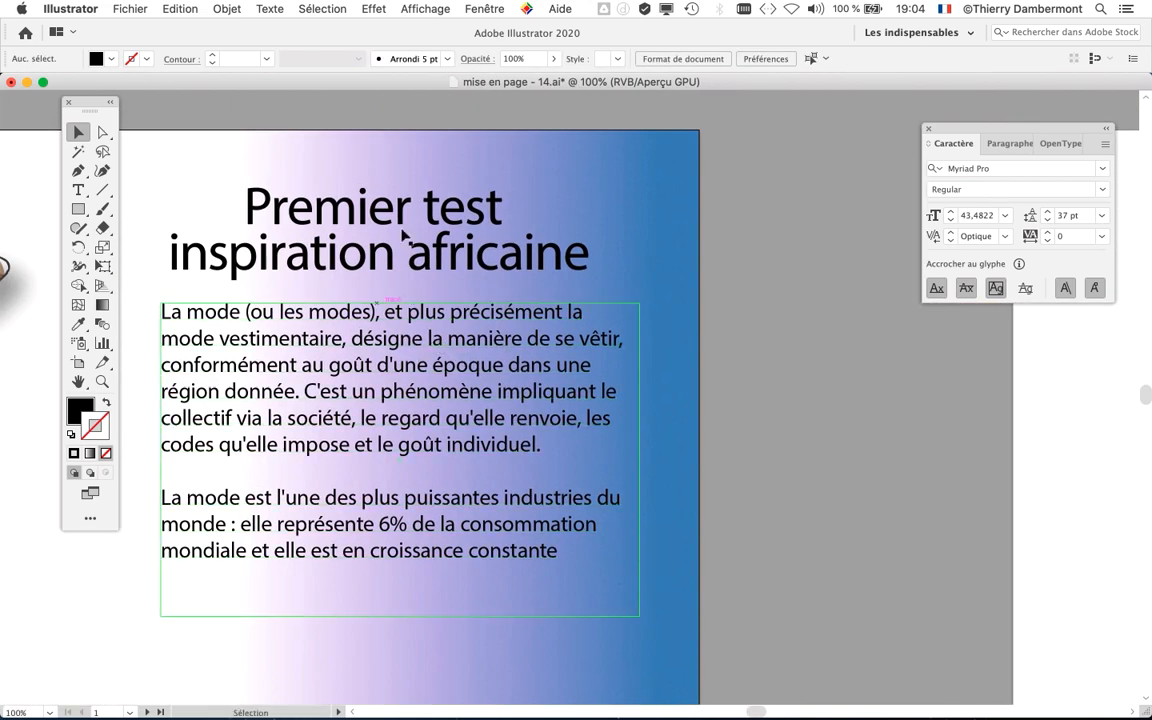
scroll(533, 397, left, 3)
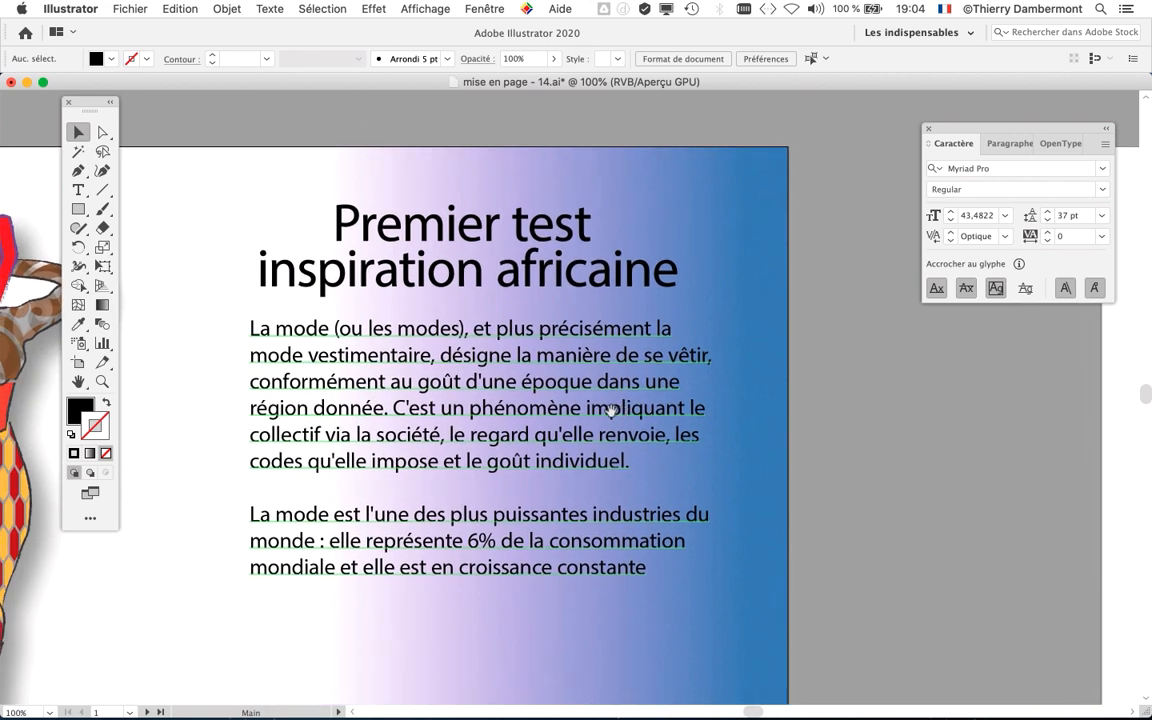
click(462, 270)
click(416, 333)
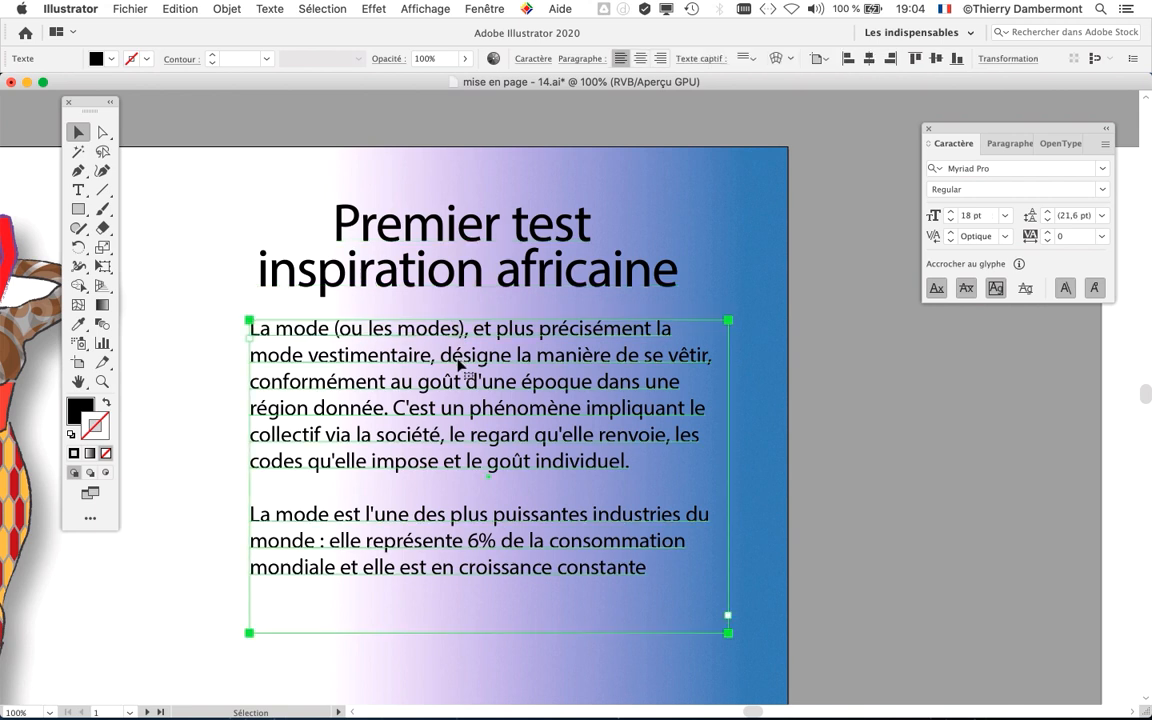
click(467, 282)
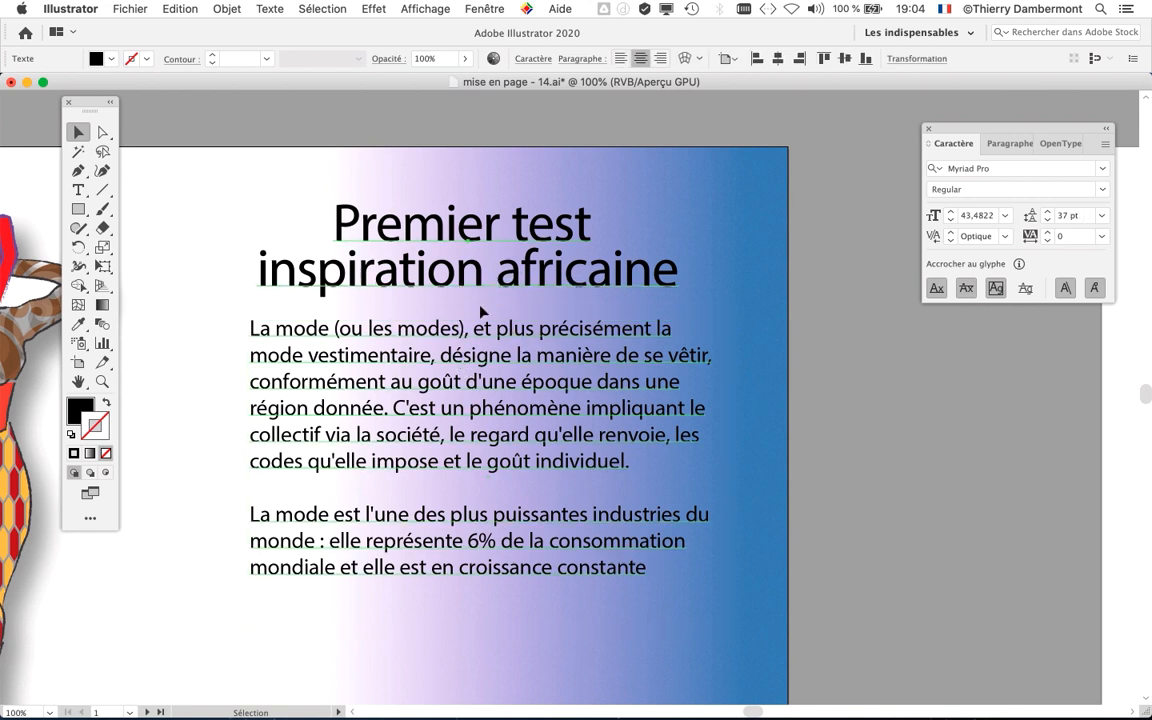
click(828, 455)
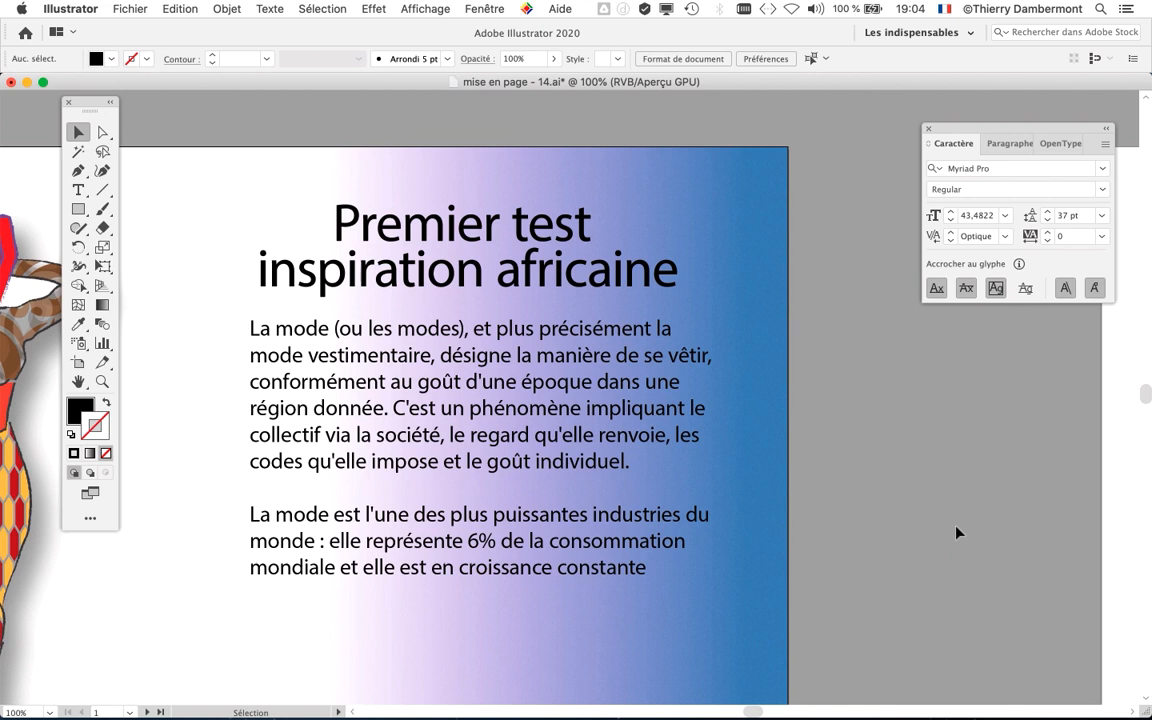
scroll(818, 452, down, 3)
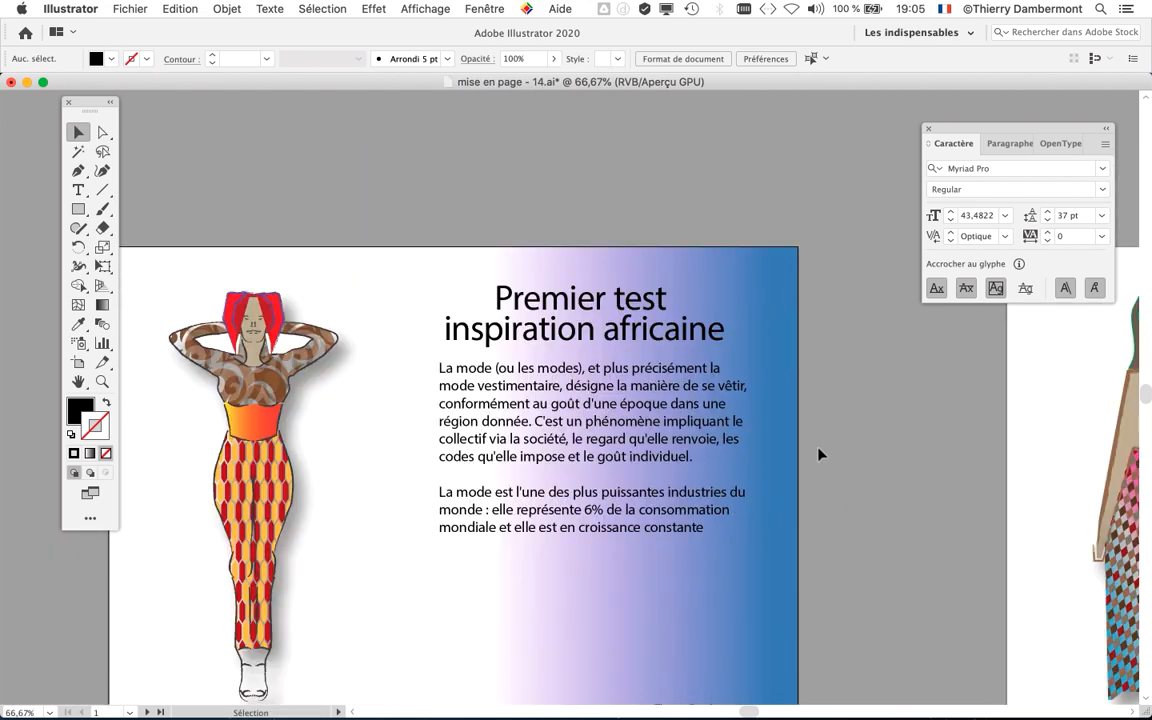
drag(737, 451, 483, 348)
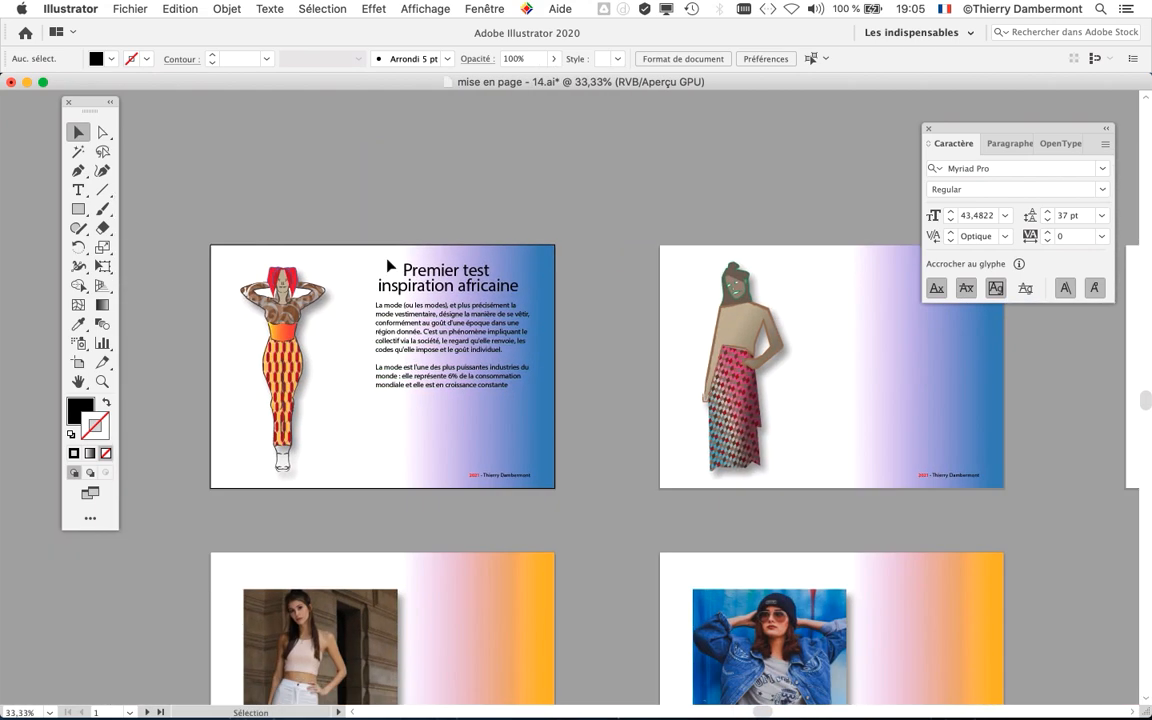
Save the document under the new name "mise en page - 15.ai" in the "pour moodboard" folder, in Adobe Illustrator format with default options.
click(139, 6)
click(176, 145)
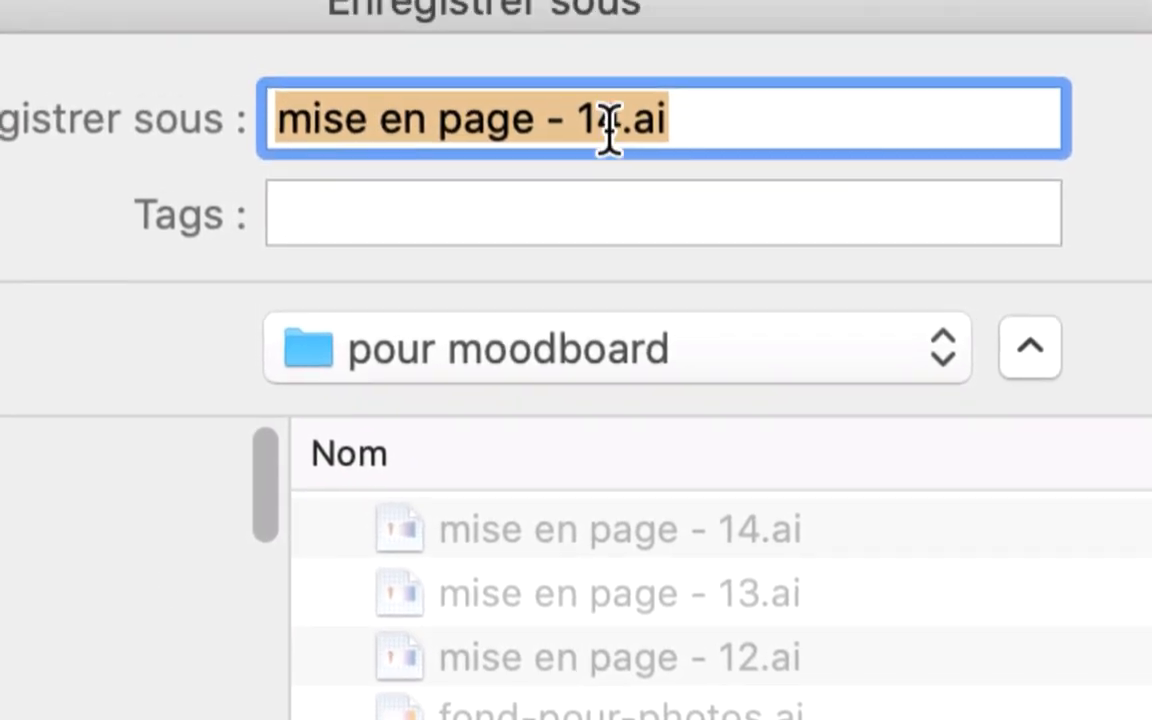
click(610, 130)
drag(612, 129, 599, 130)
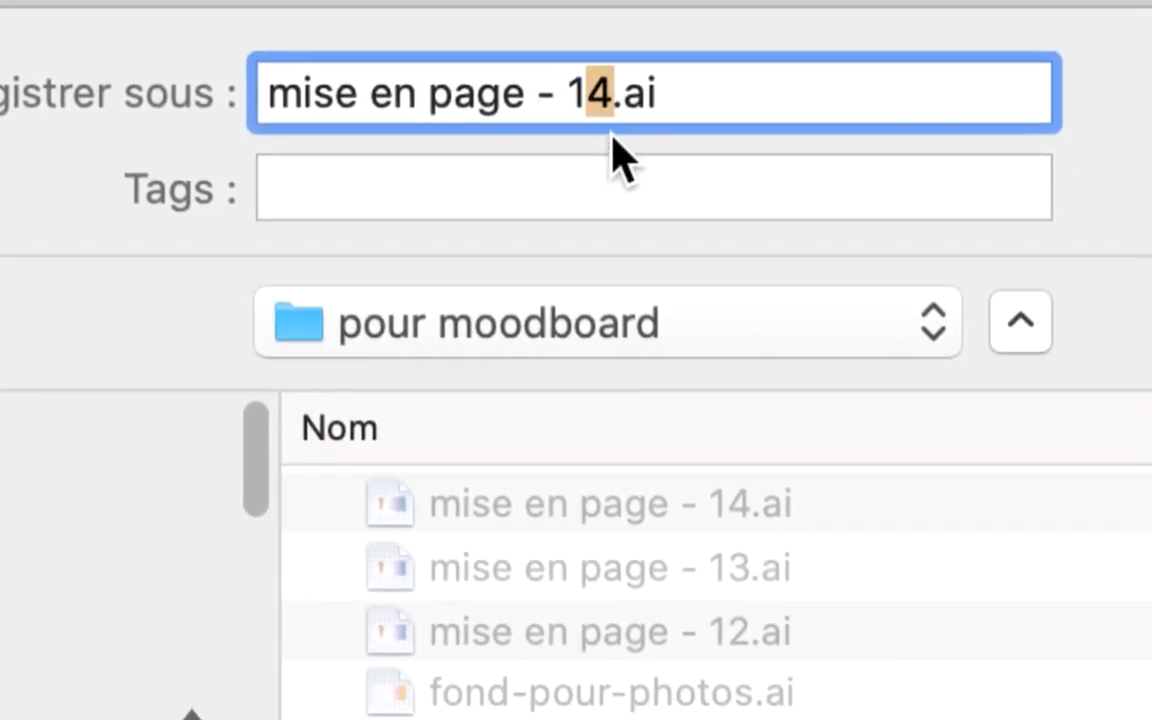
text(5)
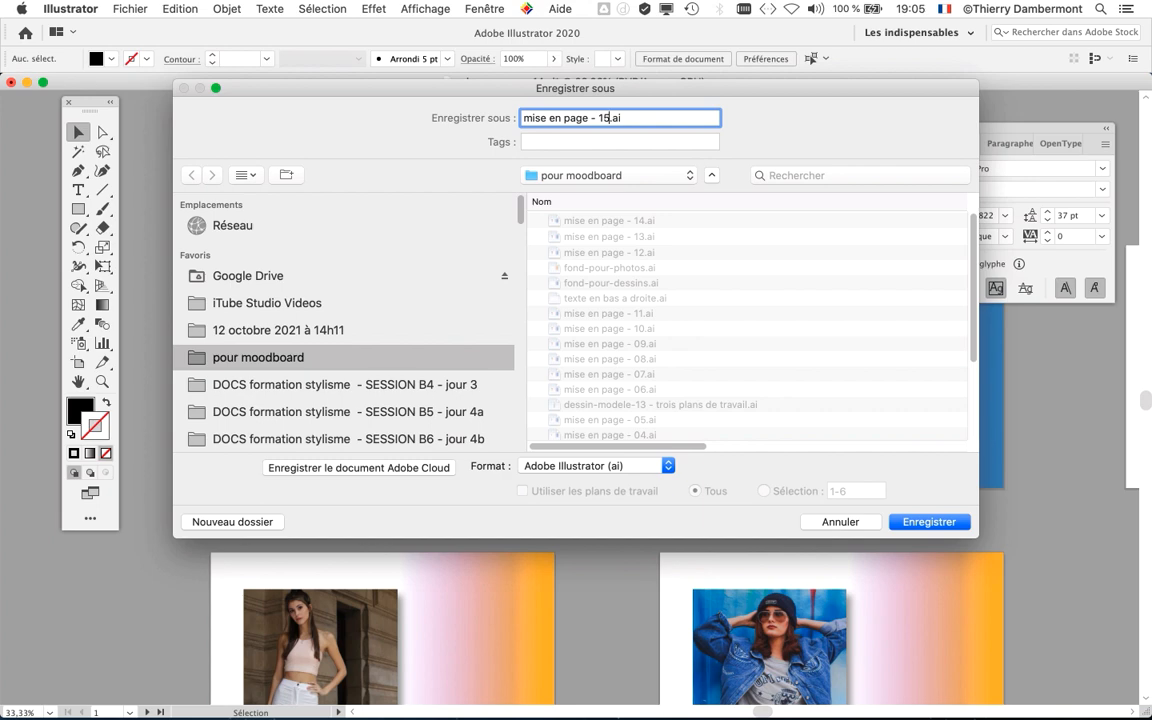
key(Return)
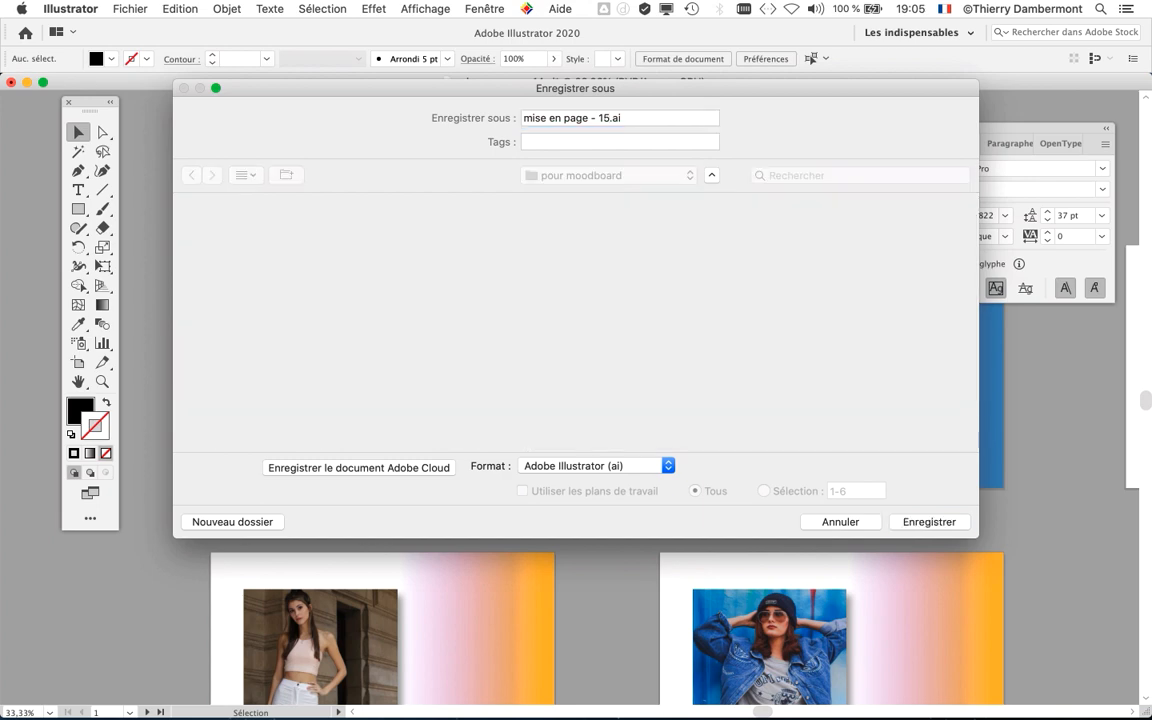
key(Return)
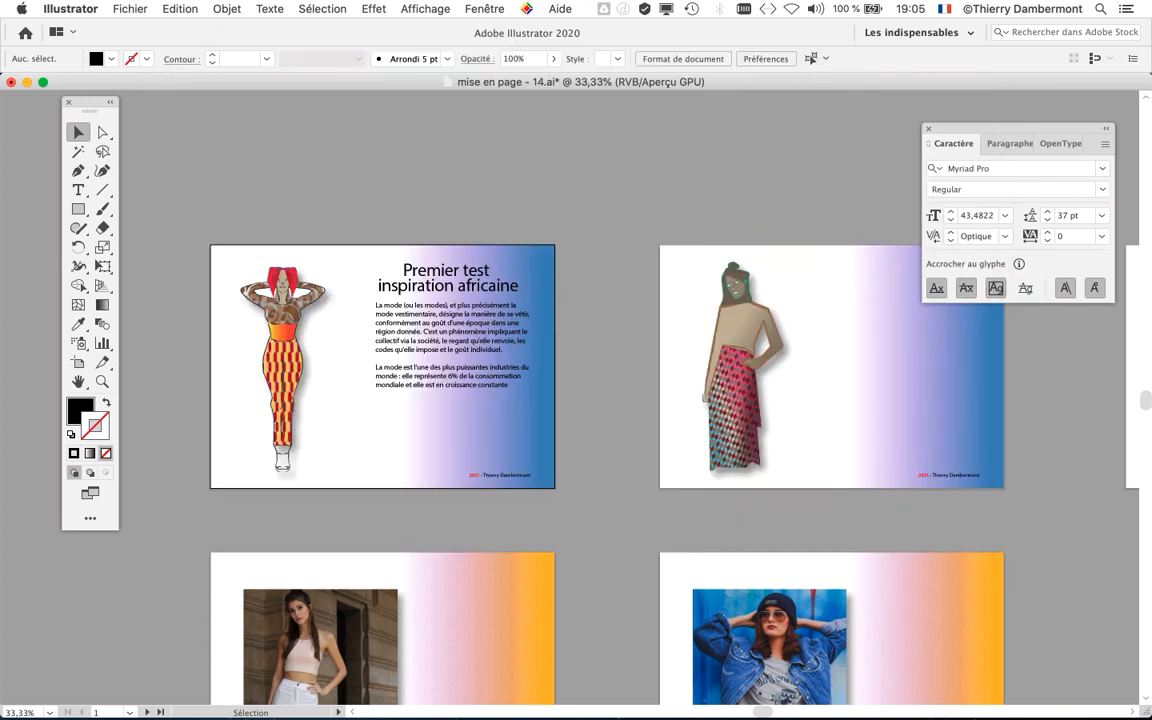
Display the paragraph styles panel and place it beside the first artboard, clear of the title and body text.
scroll(420, 267, up, 1)
drag(420, 267, 290, 164)
click(484, 8)
mouse_move(586, 660)
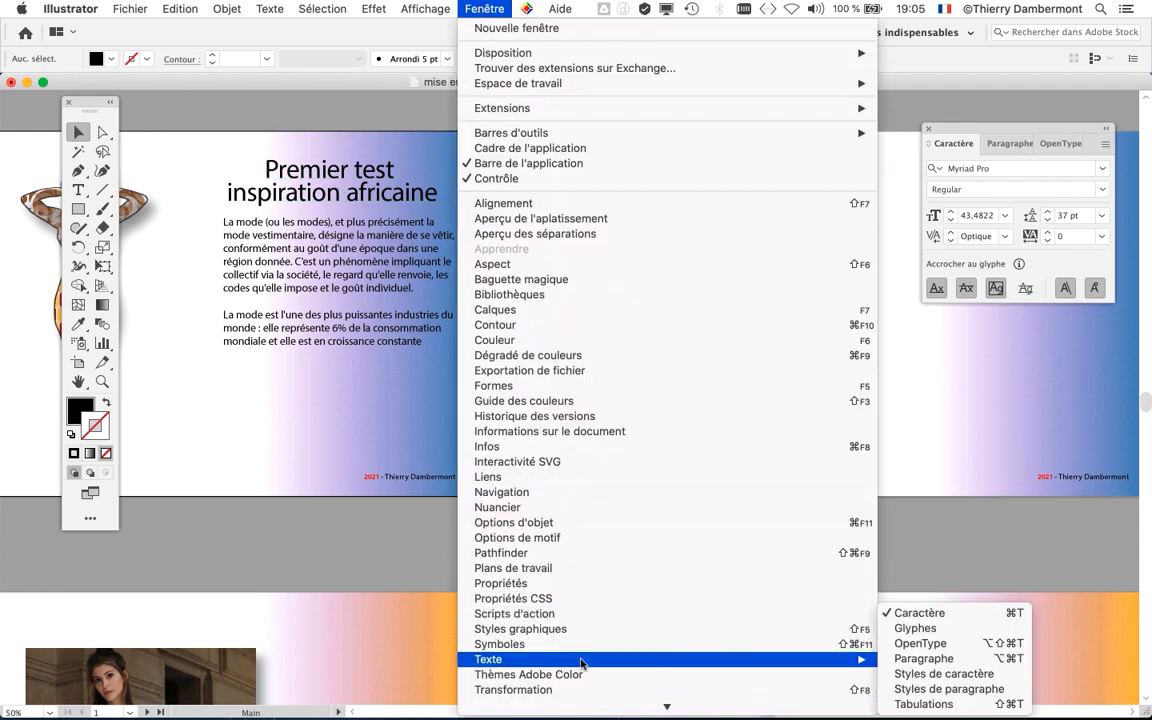
click(960, 689)
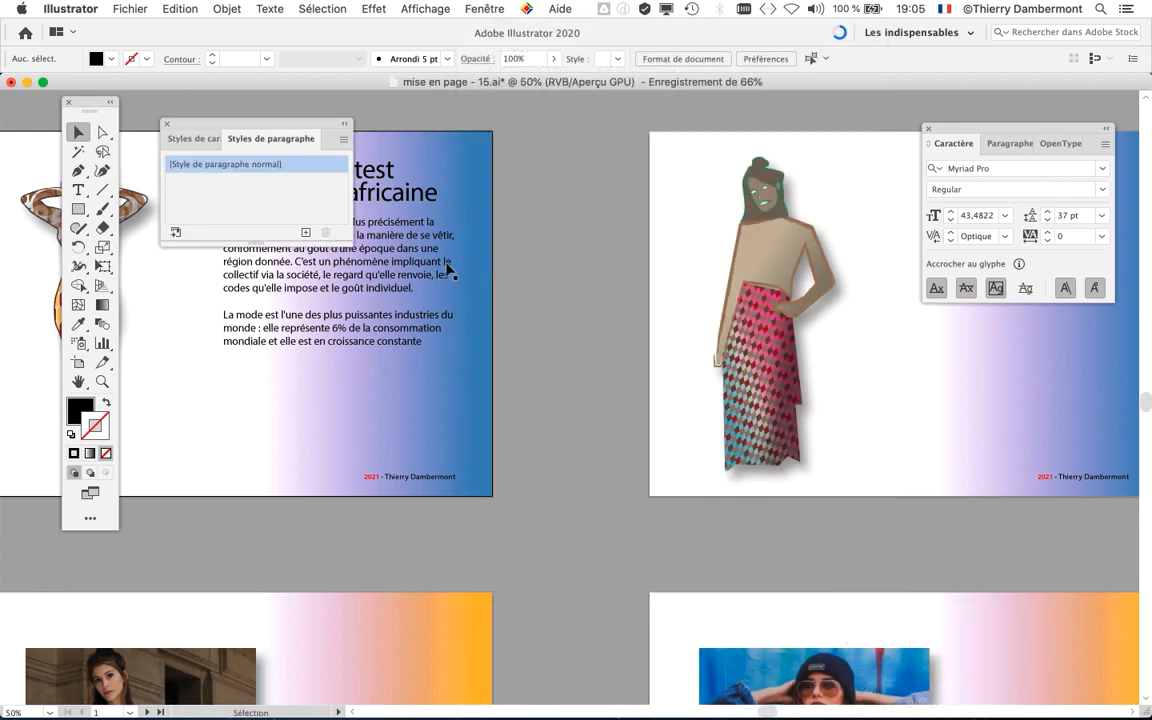
drag(274, 128, 643, 184)
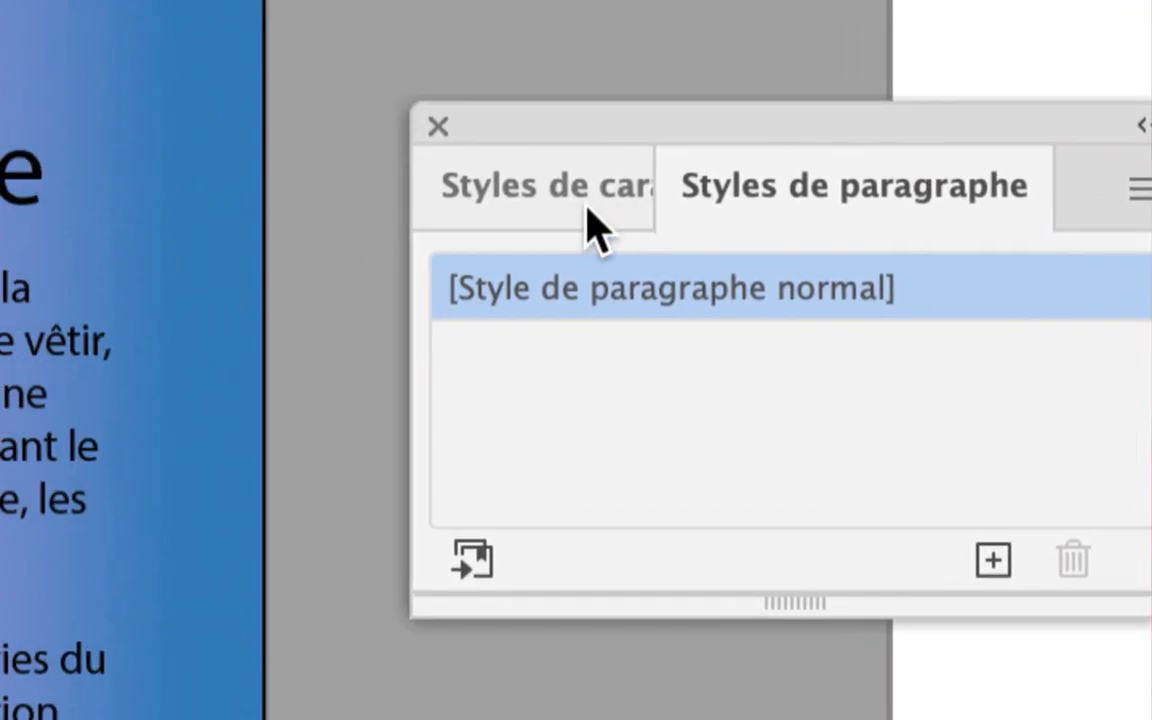
Separate the character styles from the paragraph styles panel and close them, keeping only the paragraph styles beside the page.
click(588, 207)
drag(588, 207, 424, 716)
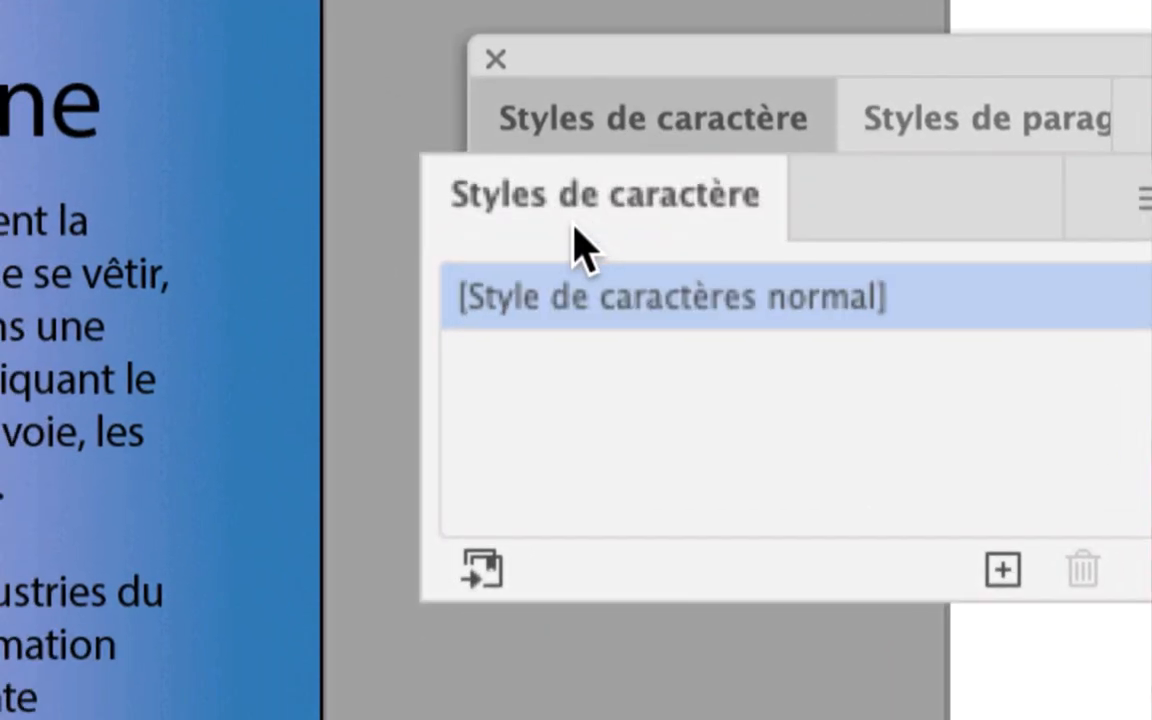
drag(554, 308, 552, 354)
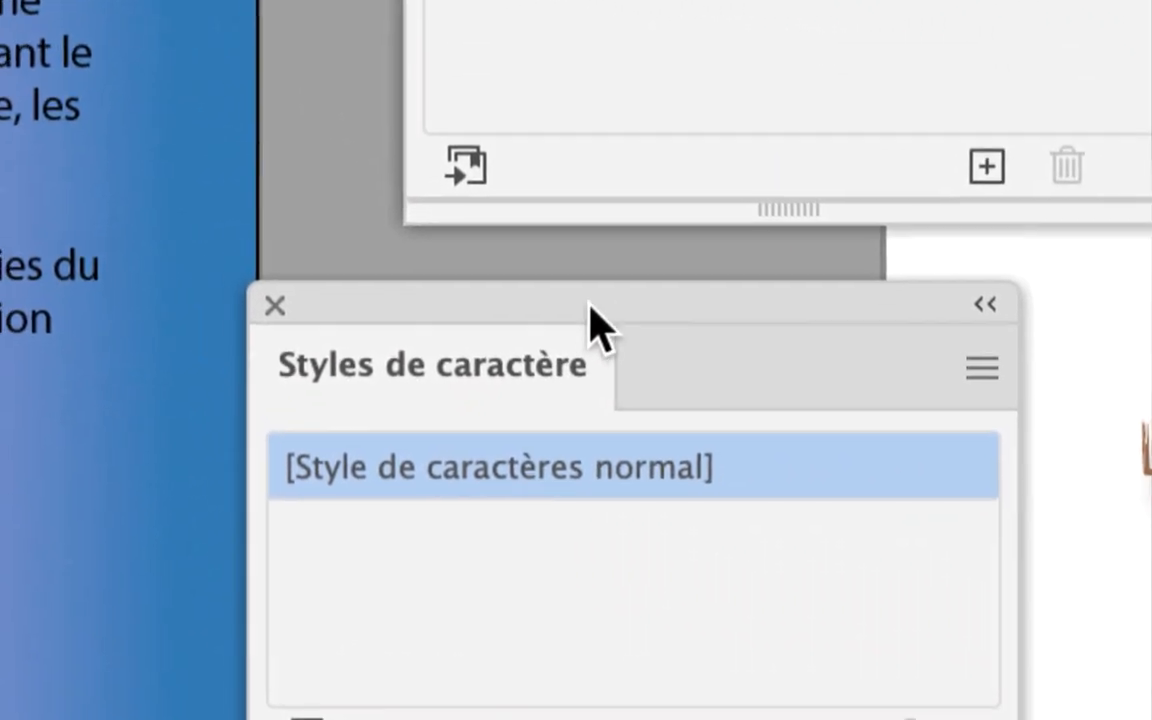
drag(590, 303, 627, 324)
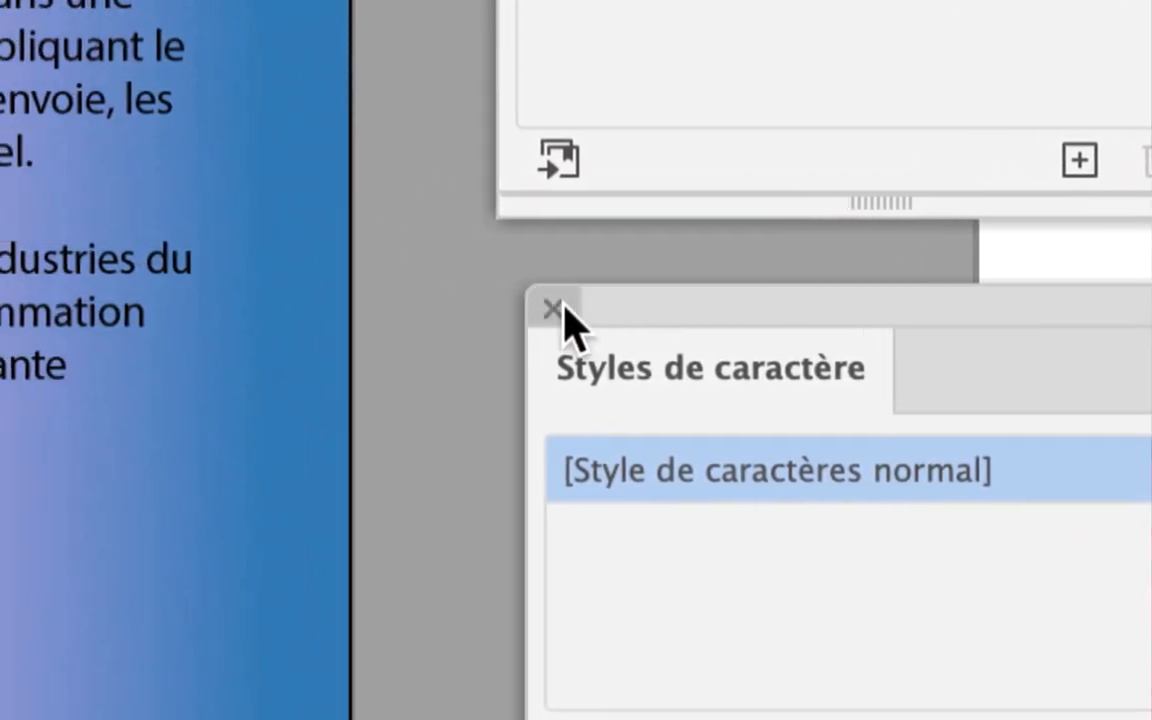
click(541, 309)
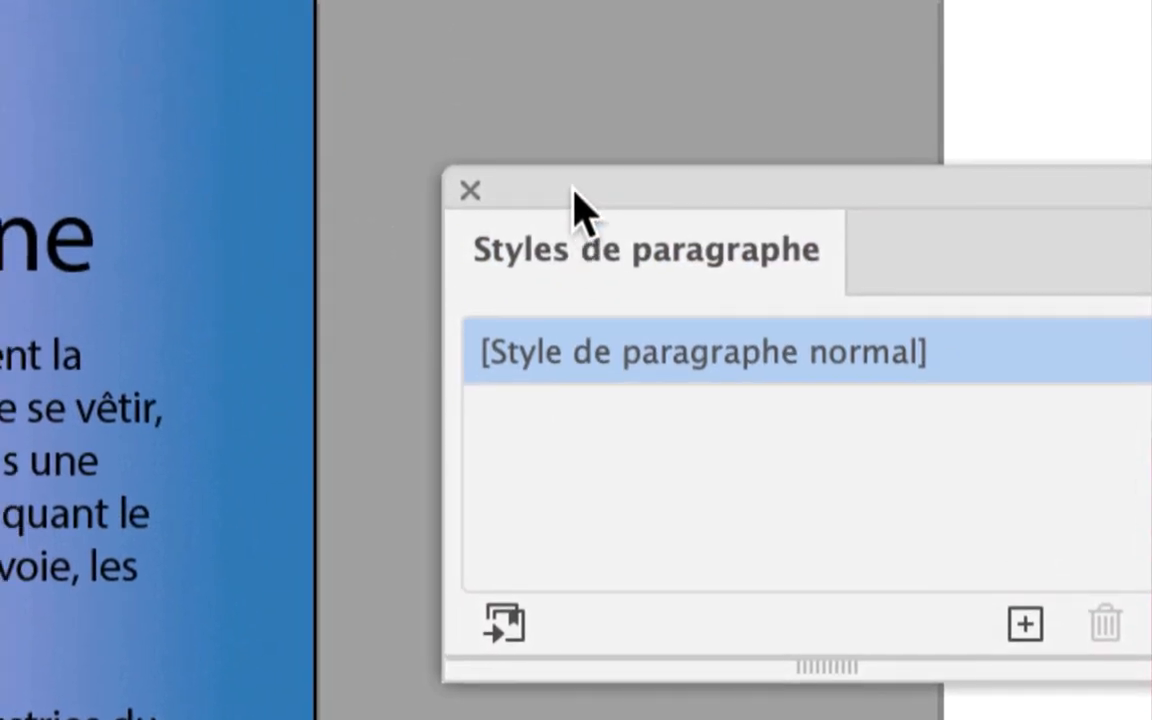
drag(583, 210, 511, 282)
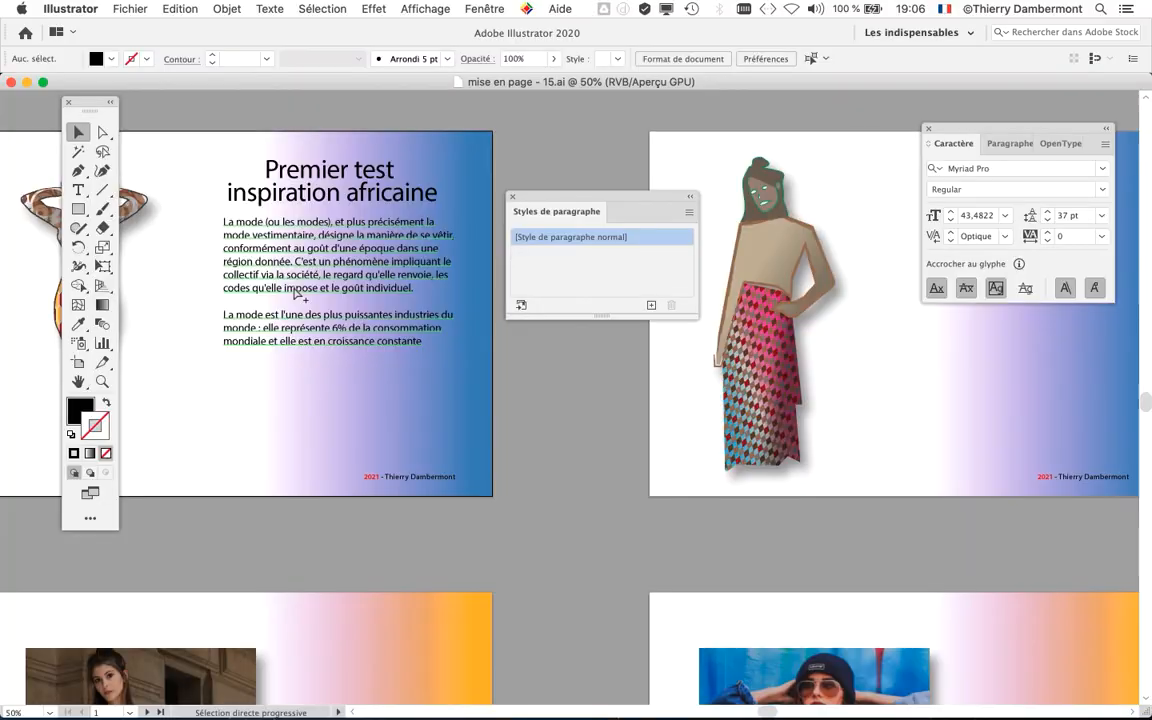
Switch to Firefox to review the source paragraphs in the Wikipedia article "Mode (habillement)", and return to the Illustrator layout.
key(super+Tab)
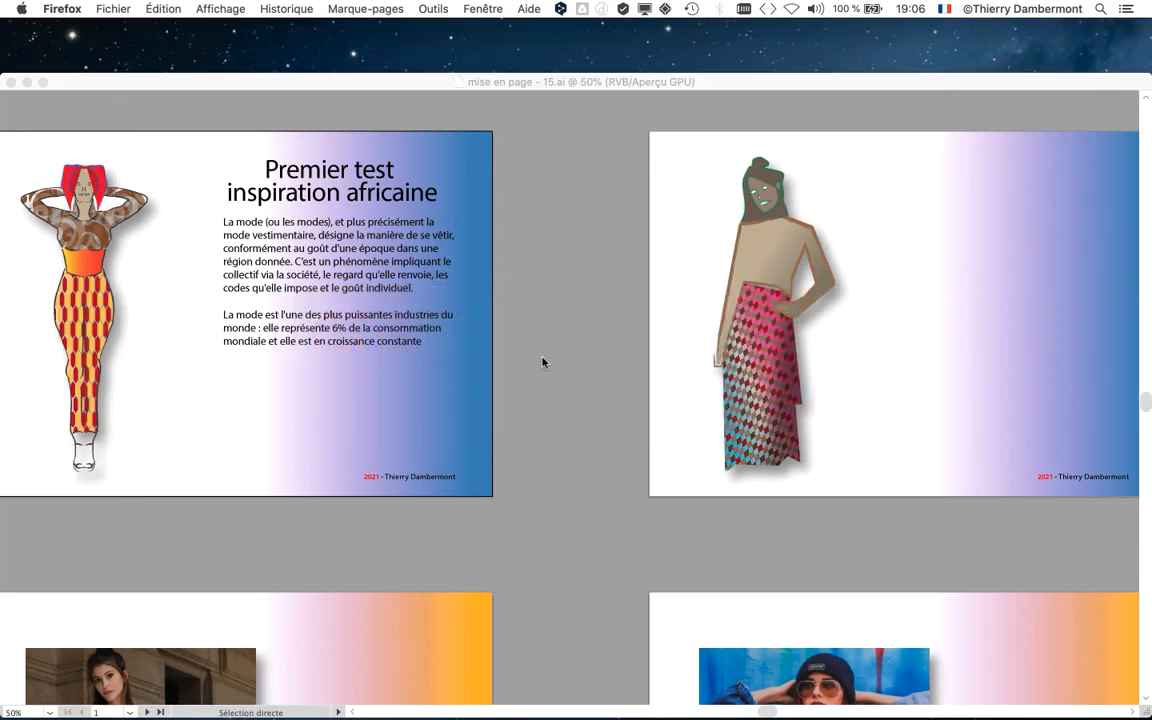
click(484, 10)
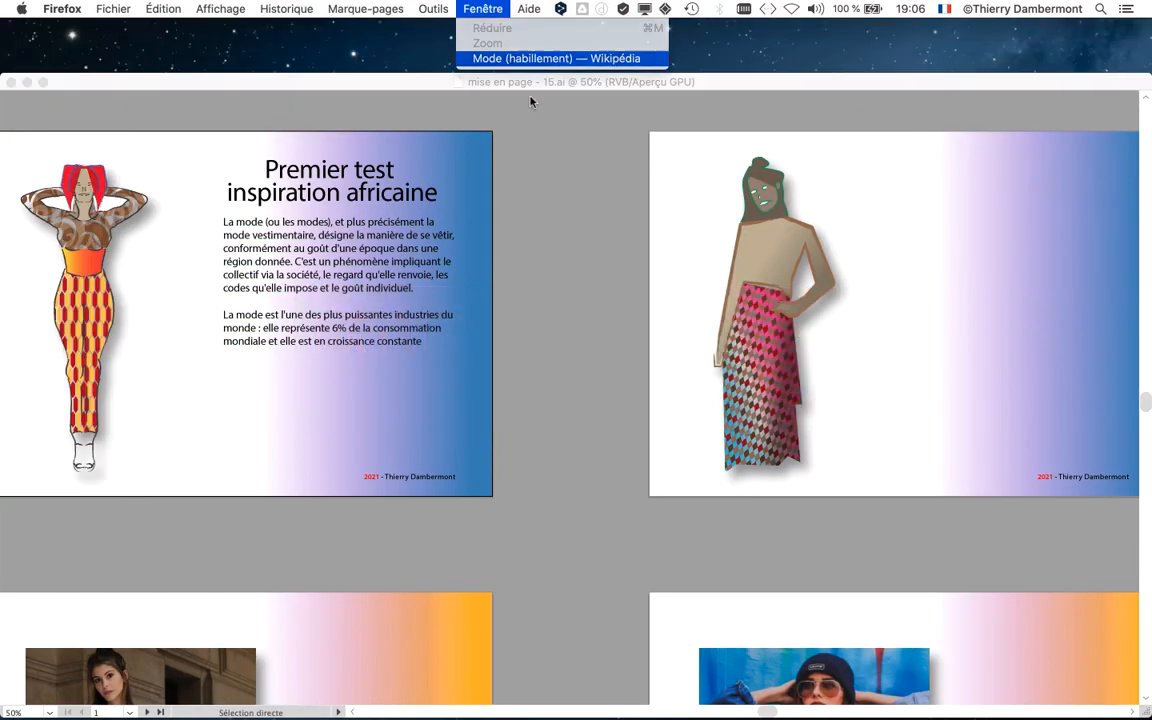
click(511, 59)
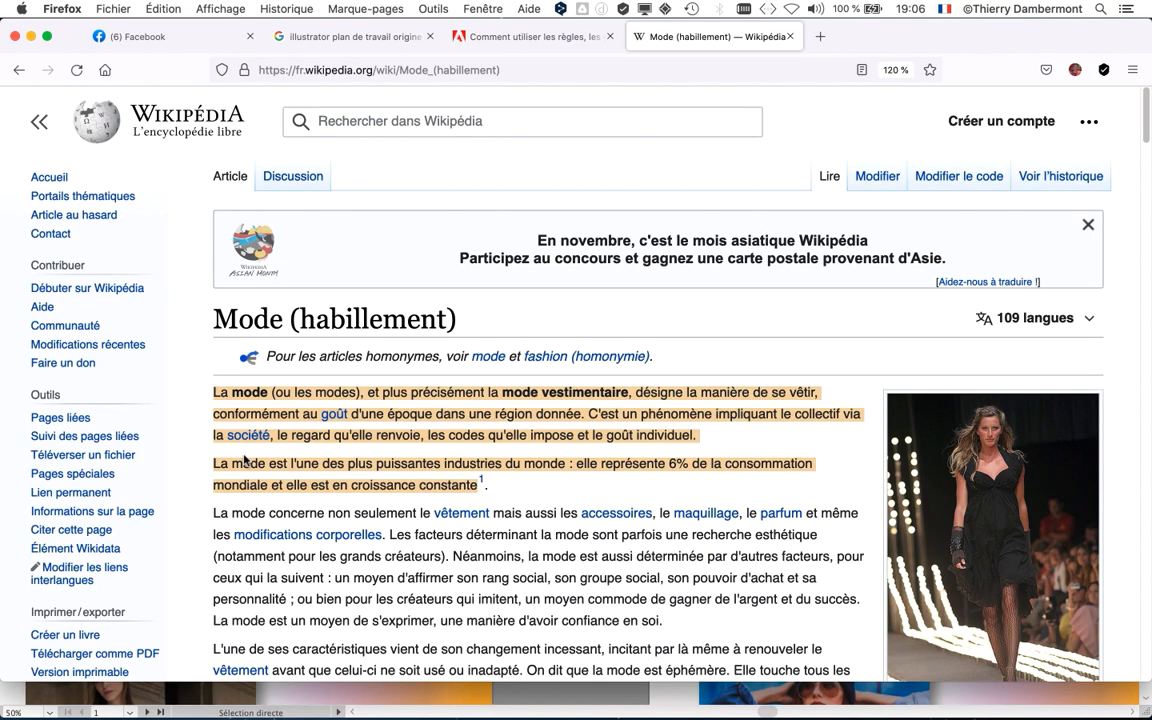
scroll(278, 470, down, 3)
click(31, 37)
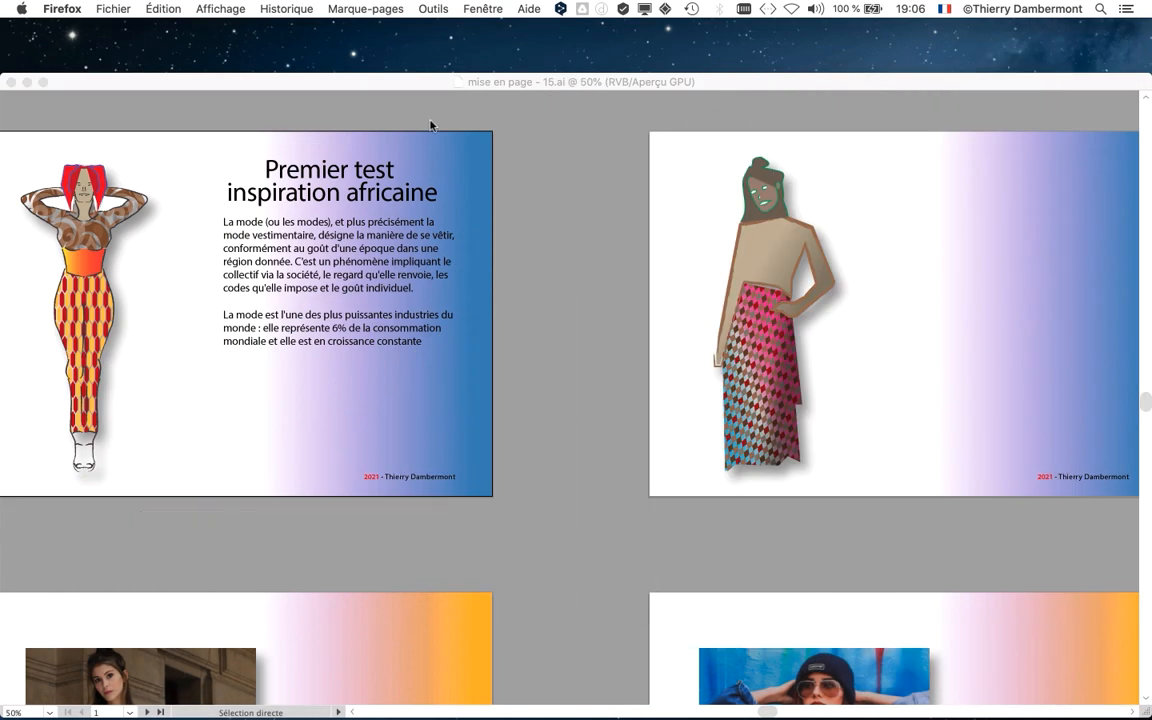
click(344, 77)
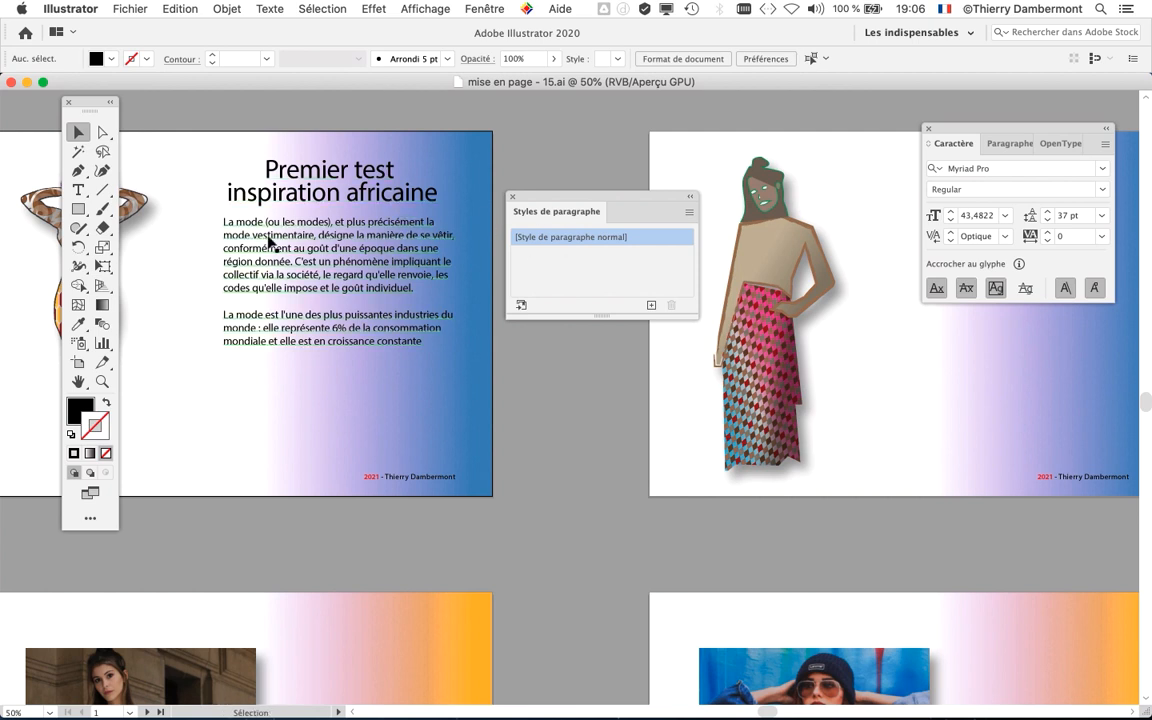
Increase the leading of the whole two-line title "Premier test inspiration africaine" to slightly more than 41 pt and close the character settings.
scroll(268, 242, up, 1)
drag(545, 197, 661, 216)
drag(325, 252, 377, 245)
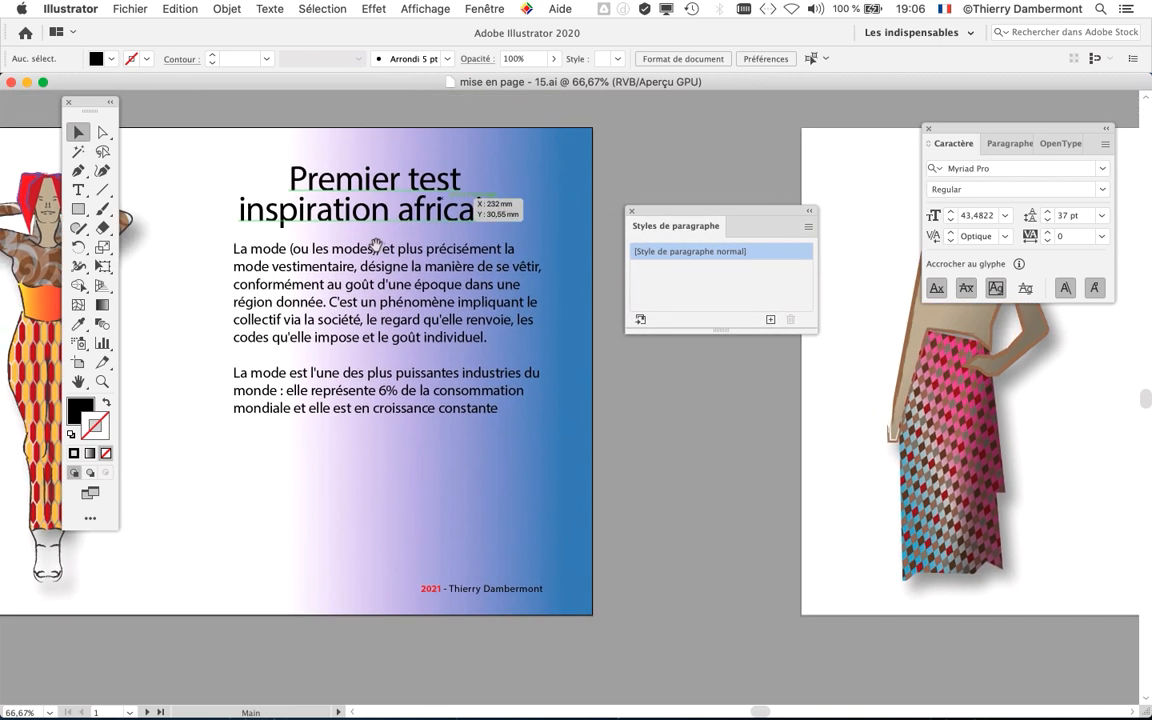
click(78, 189)
drag(290, 178, 487, 208)
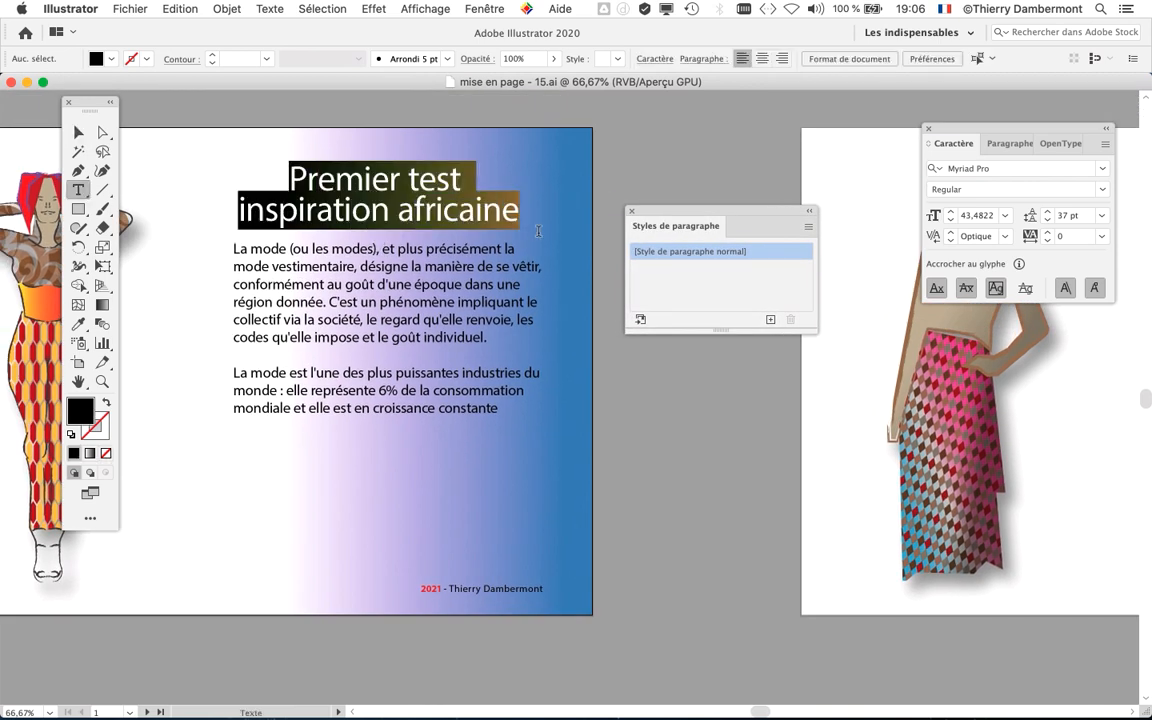
drag(950, 143, 591, 276)
drag(683, 204, 365, 265)
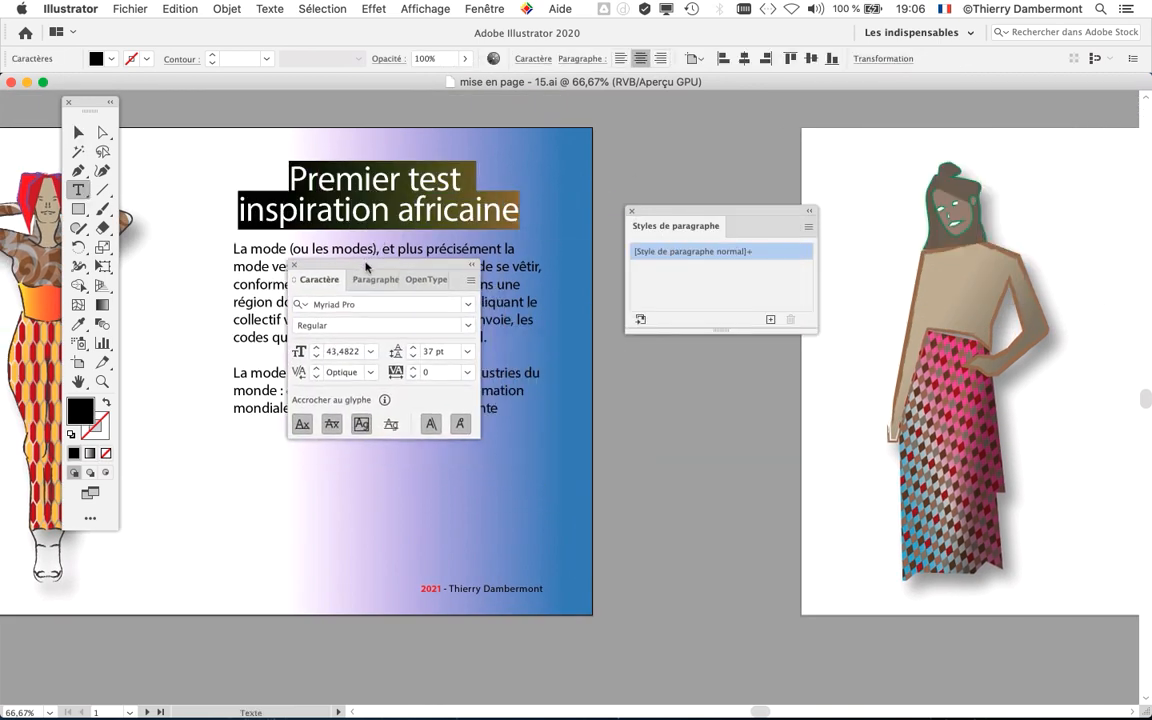
click(415, 349)
click(415, 349)
click(415, 349)
click(415, 349)
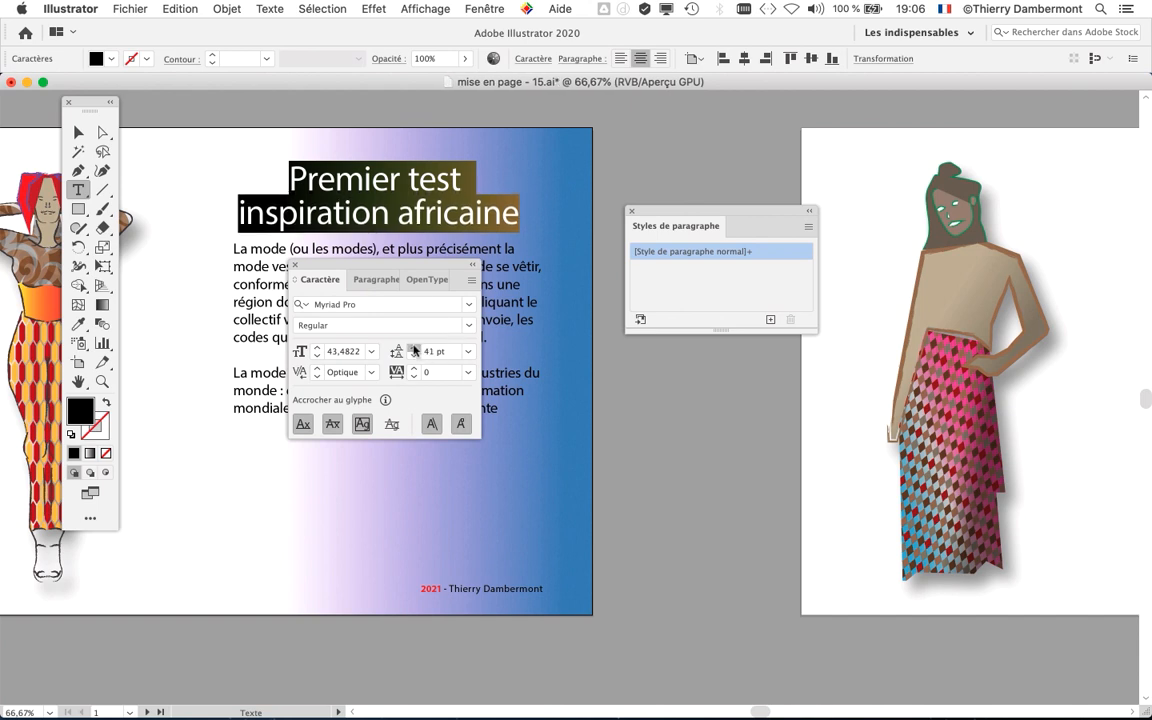
click(415, 349)
click(415, 349)
click(296, 267)
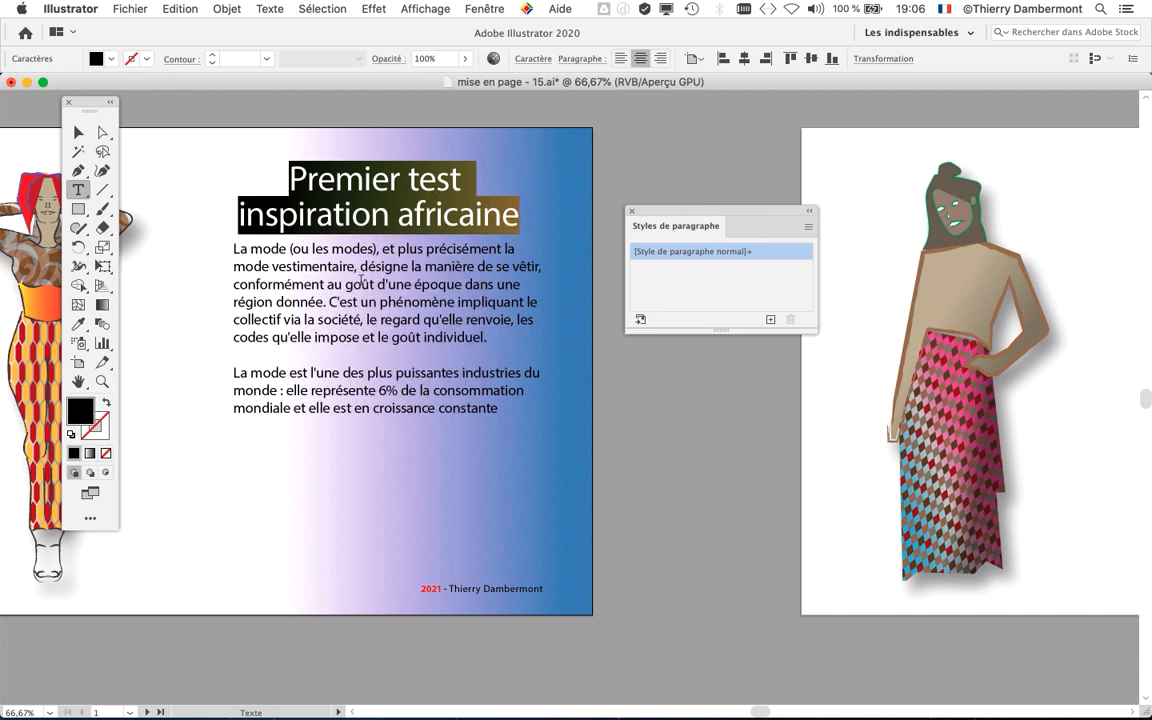
Display the hidden characters in the body text so that spaces and paragraph marks can be seen.
click(444, 374)
click(262, 8)
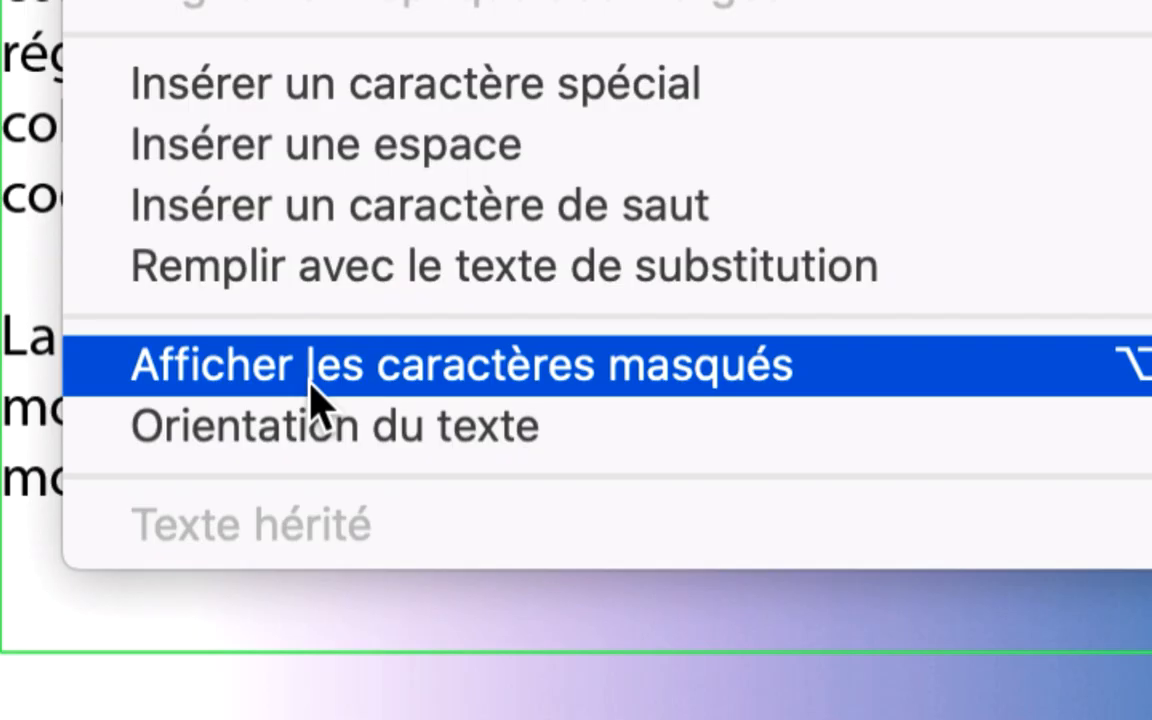
click(310, 380)
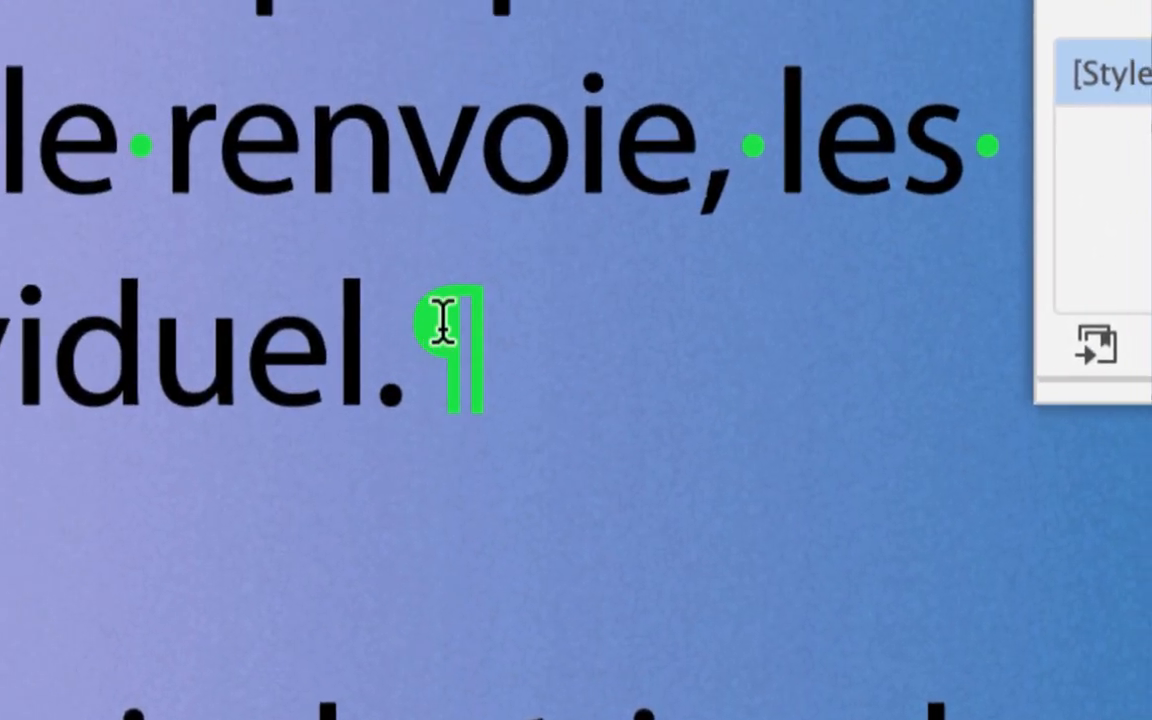
Examine the full stop and paragraph marks between the two body paragraphs up close, keeping the paragraph styles panel clear of the text.
drag(410, 365, 385, 350)
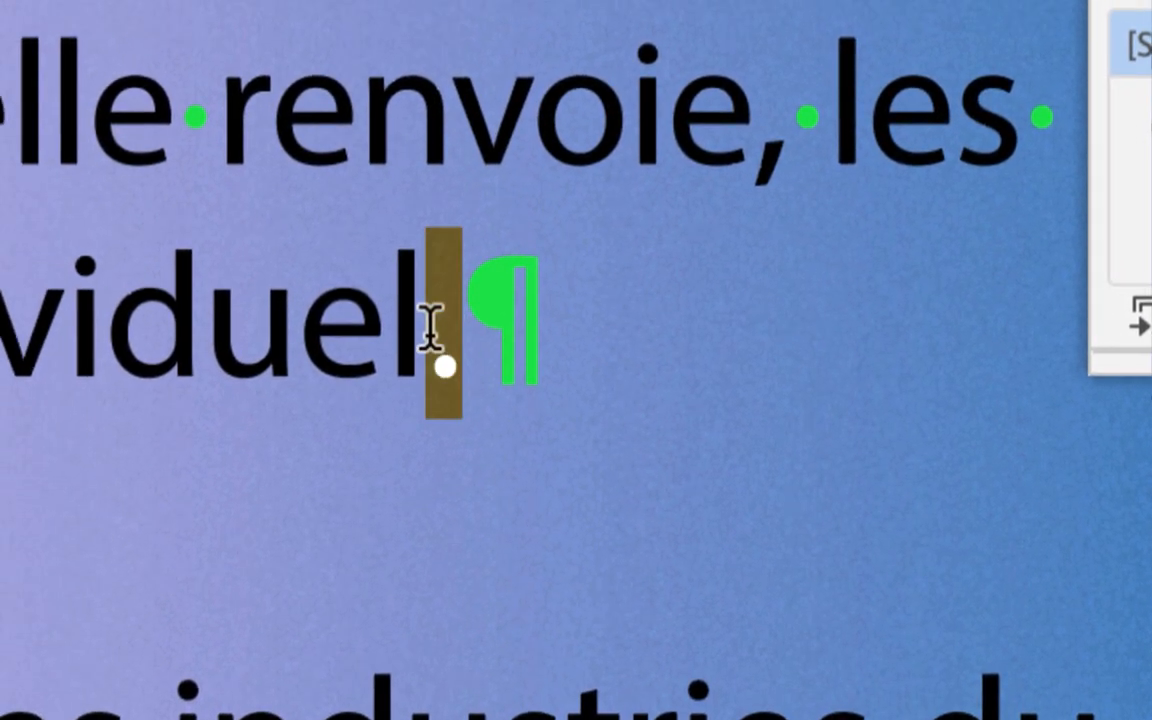
click(462, 330)
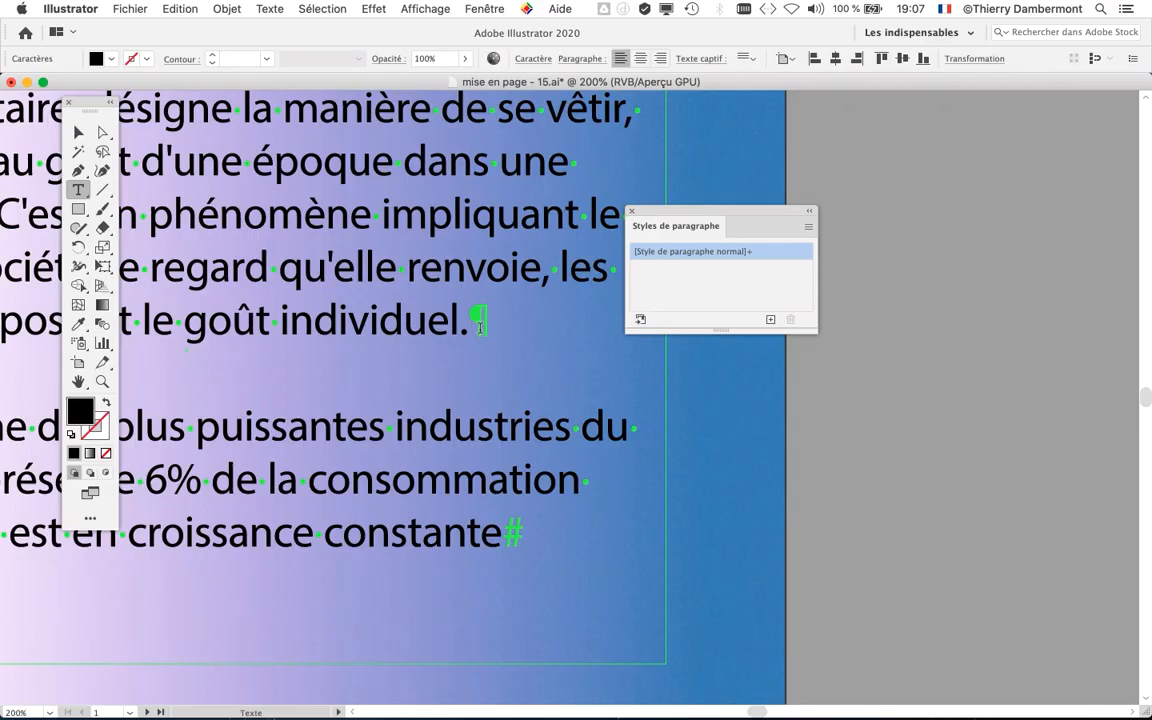
drag(480, 328, 838, 378)
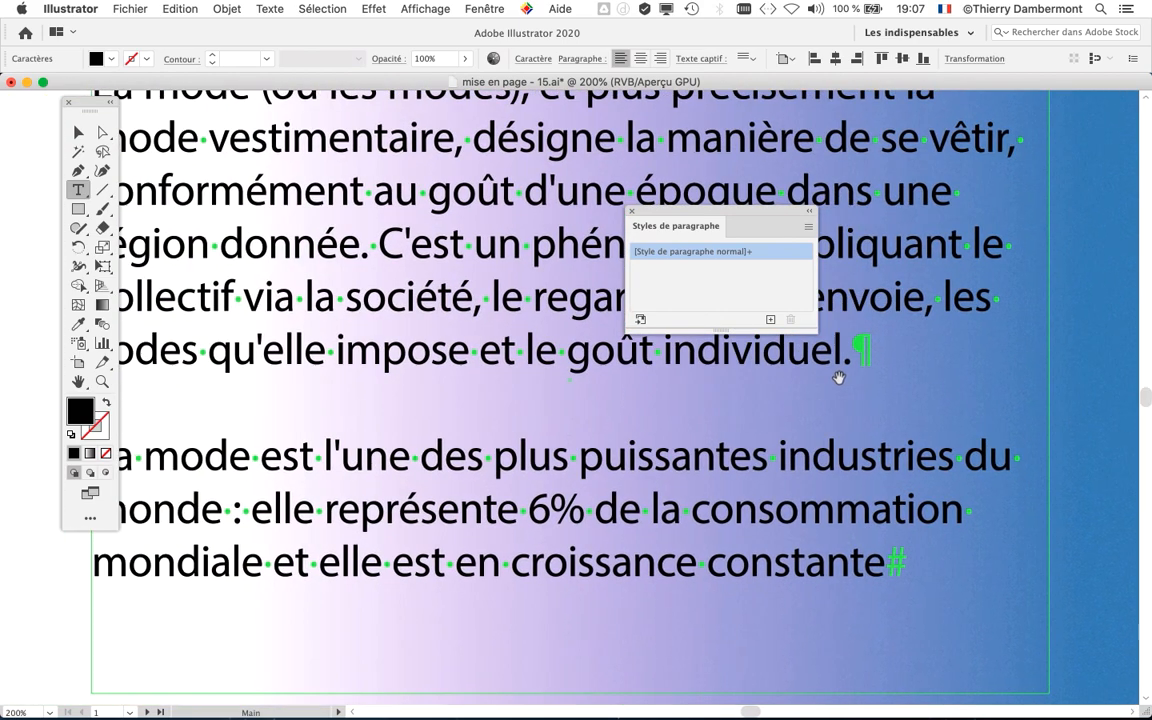
drag(703, 210, 963, 162)
key(super+minus)
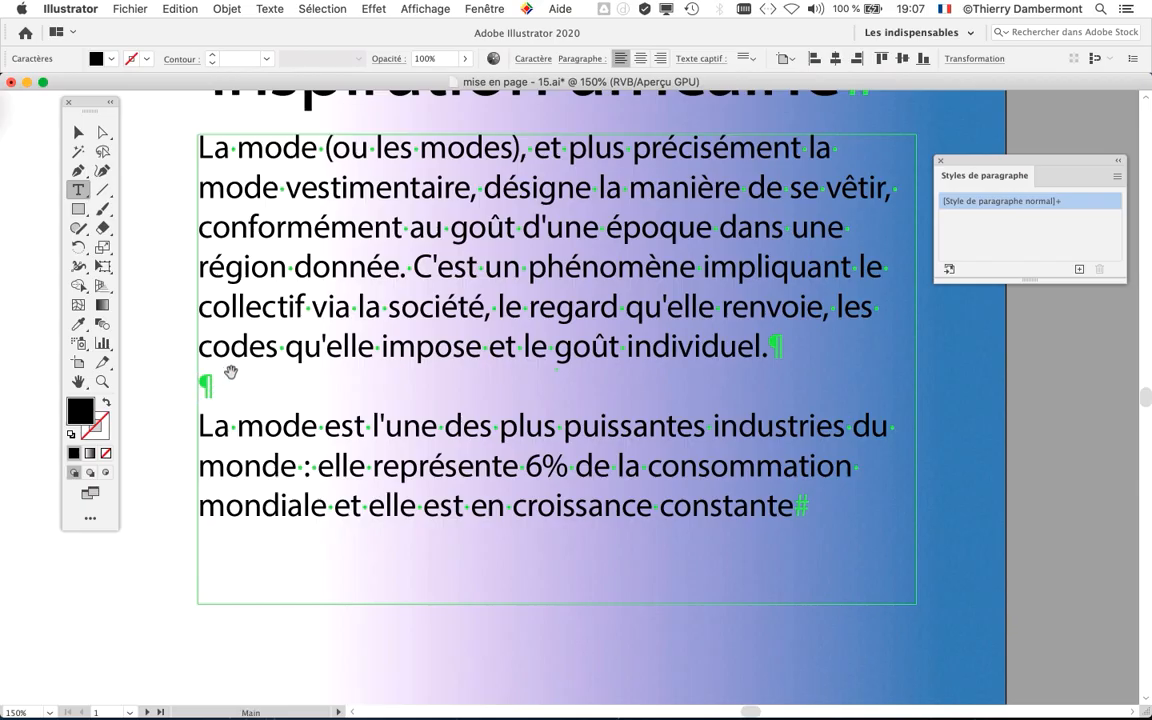
Create a new paragraph style from the formatting of the whole body text and apply it to that text.
click(78, 132)
click(79, 190)
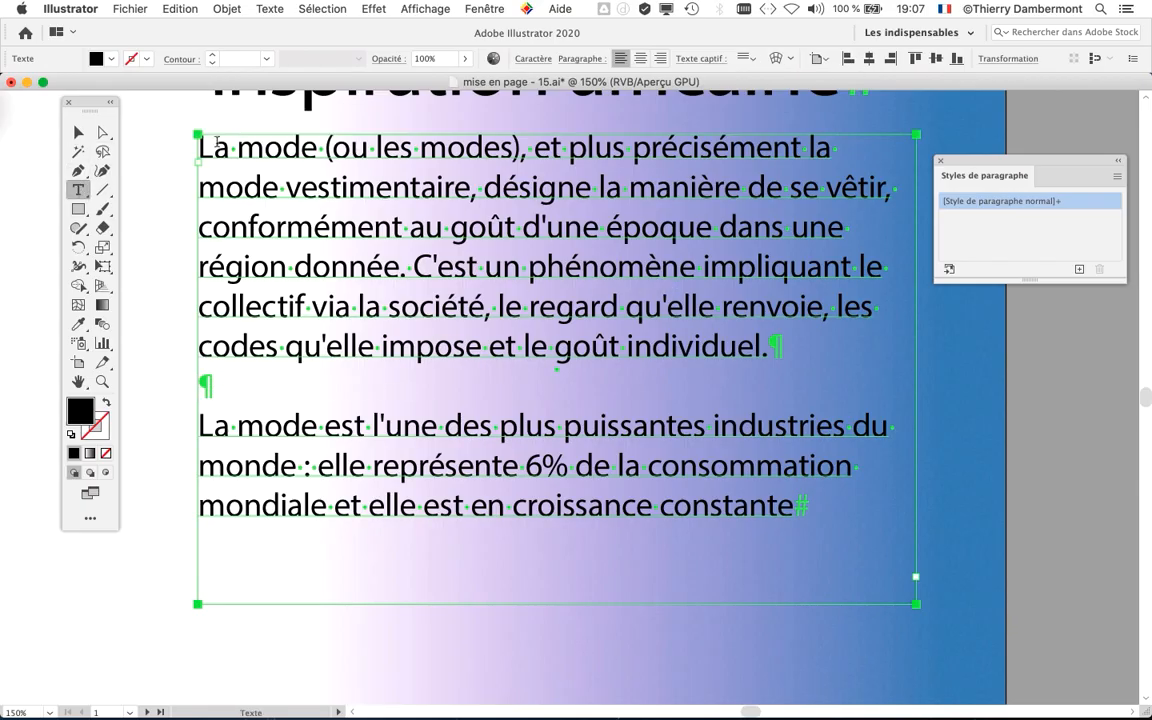
drag(200, 147, 795, 505)
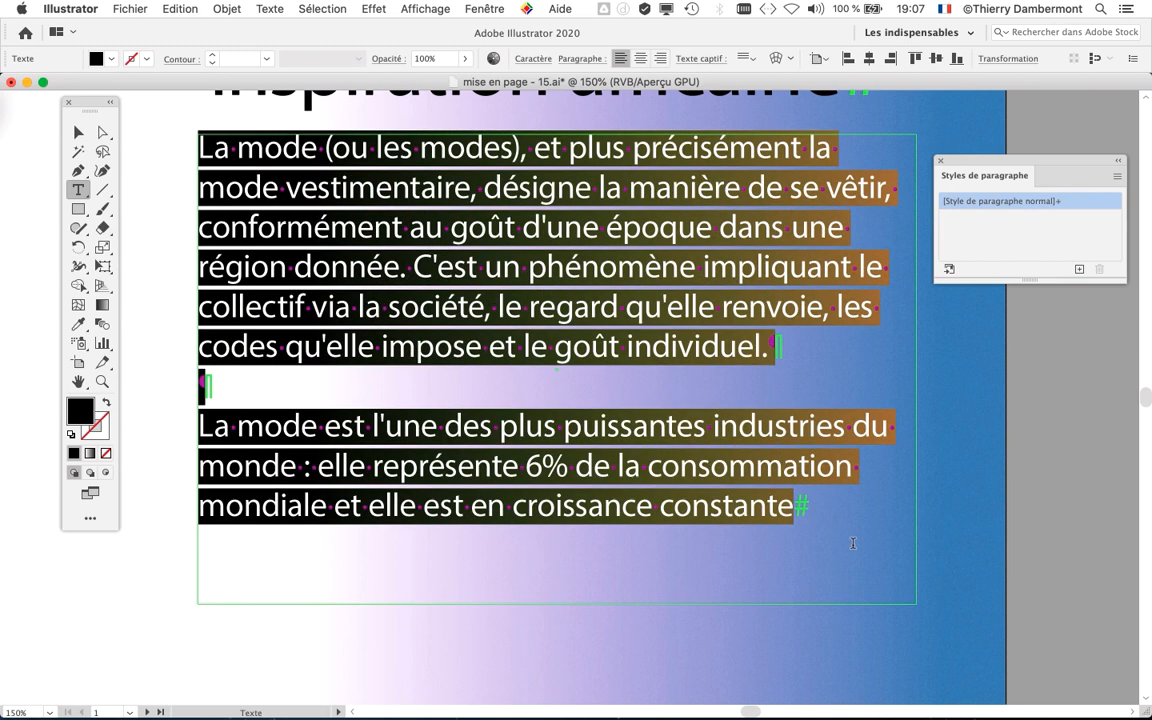
drag(972, 161, 839, 190)
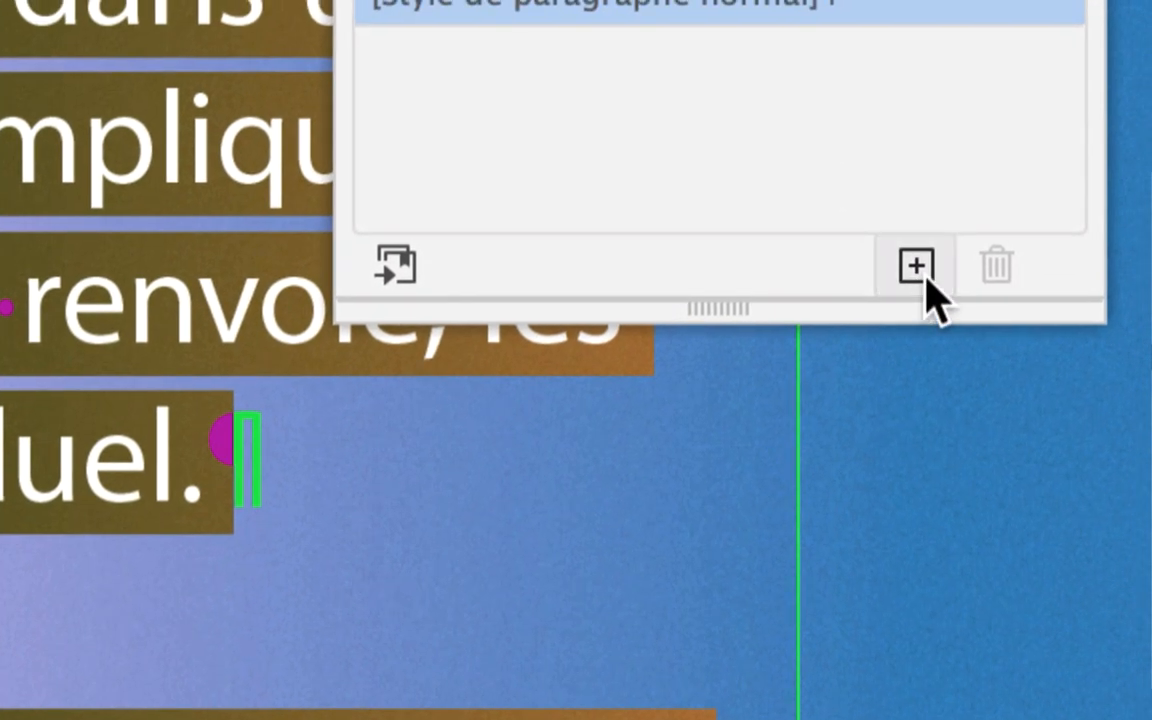
click(916, 266)
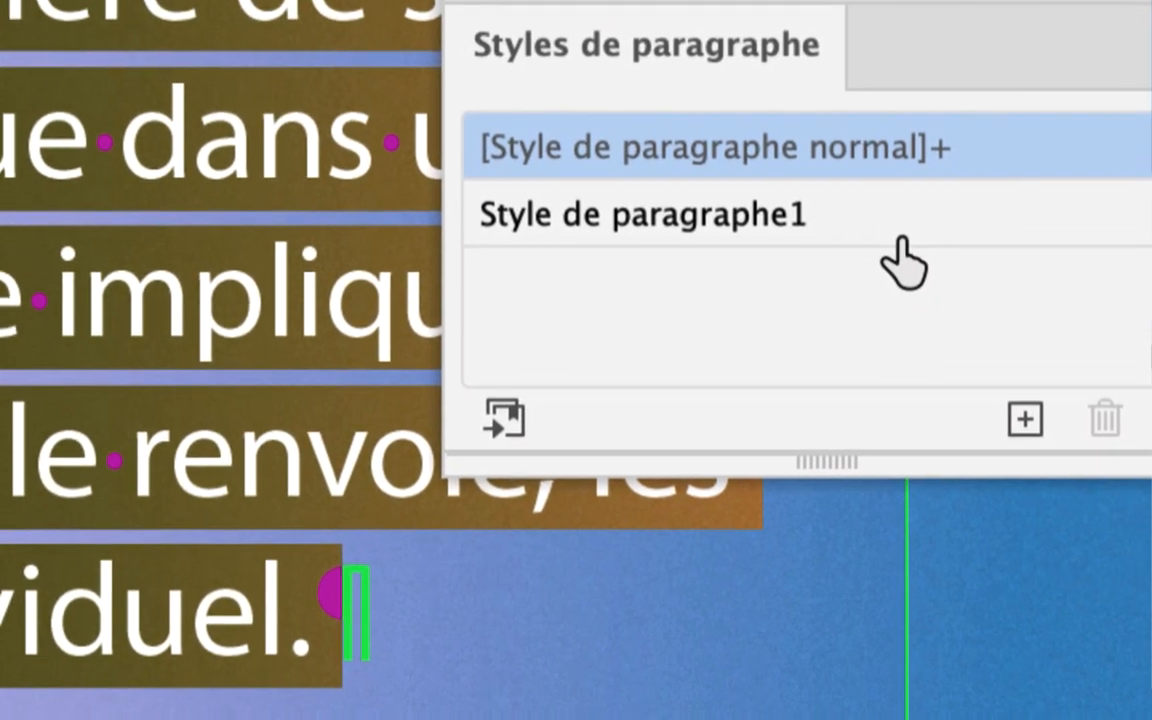
click(900, 232)
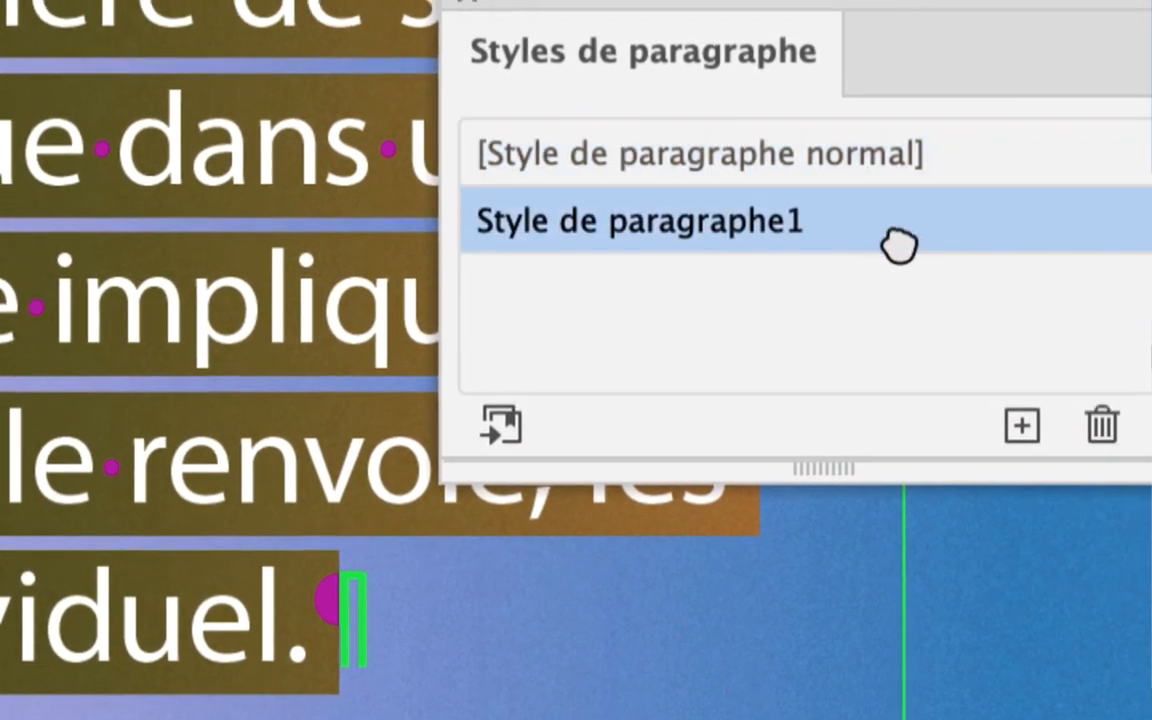
Rename the body text's new paragraph style as "body text" and move the paragraph styles panel clear of the text.
double_click(899, 245)
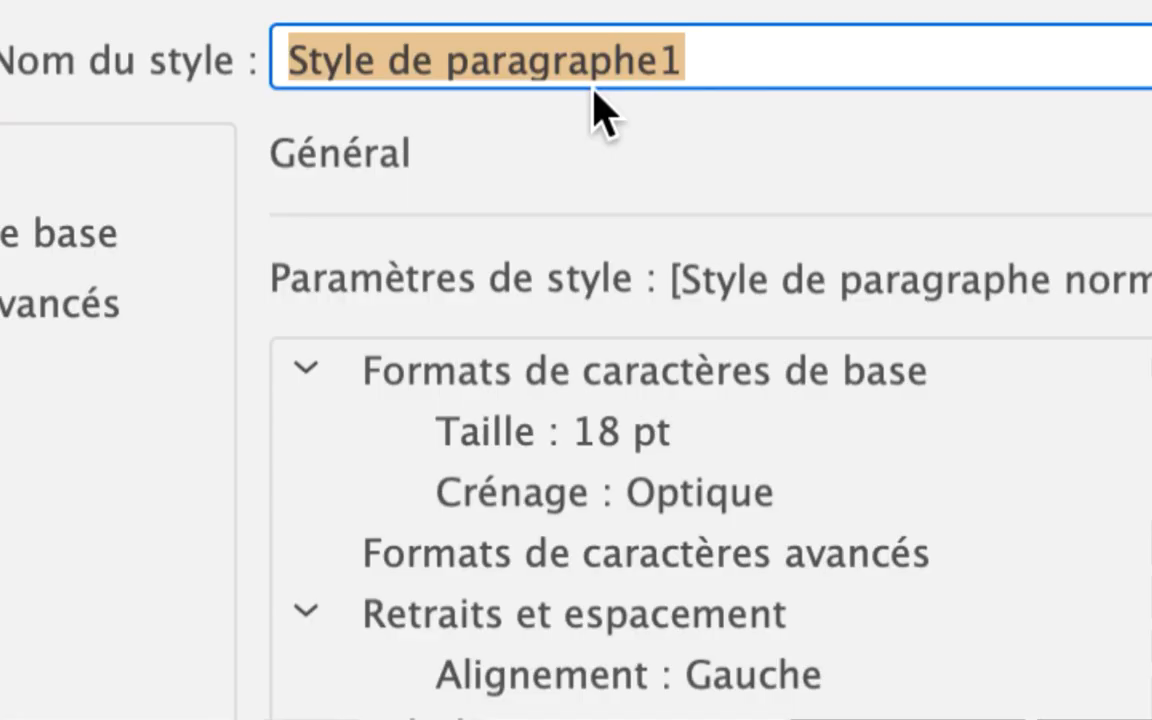
text(body text)
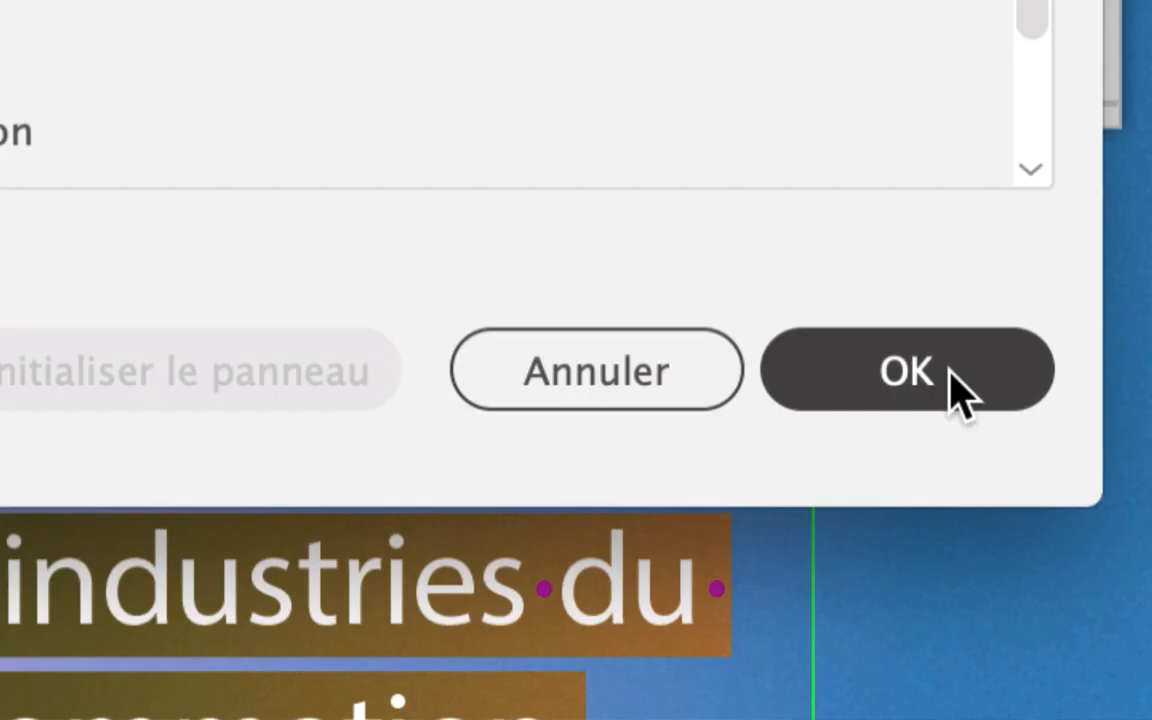
click(952, 372)
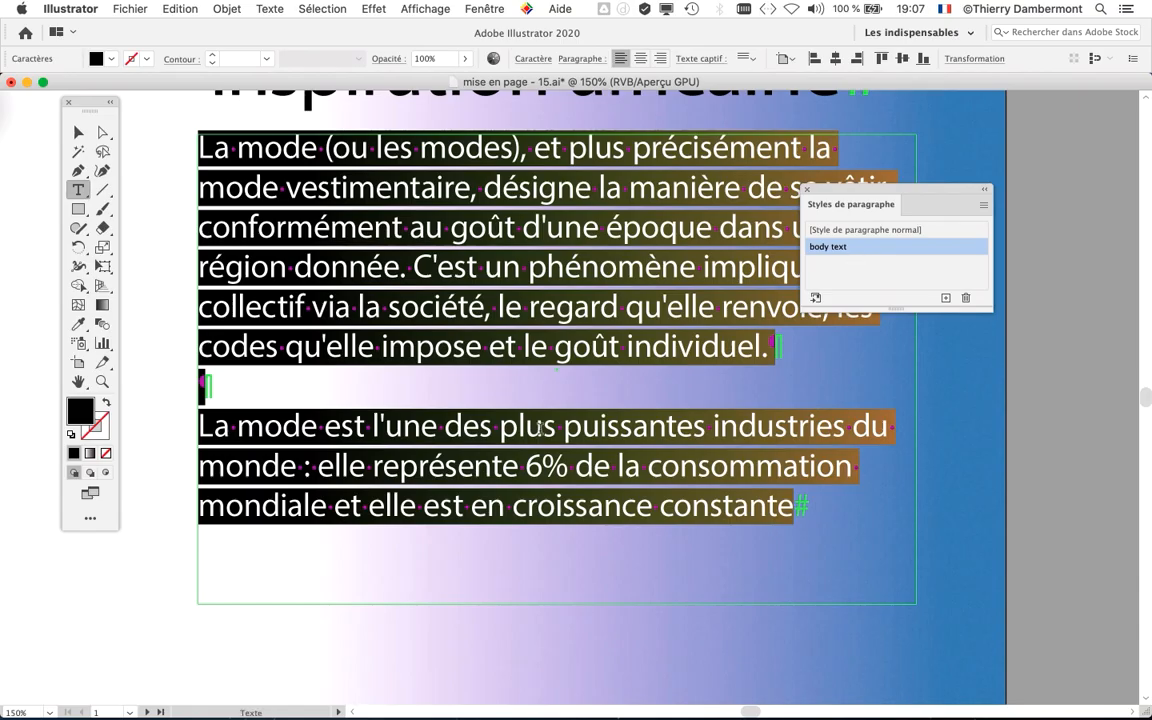
drag(827, 191, 893, 265)
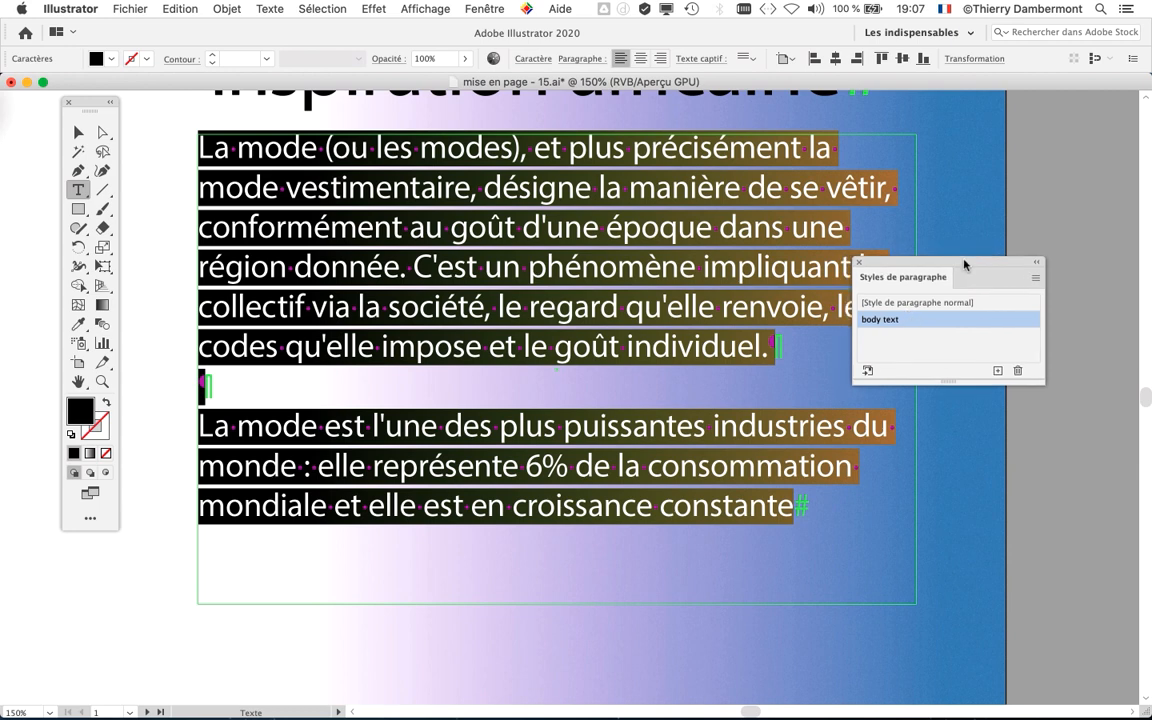
drag(960, 258, 1027, 272)
Create another paragraph style from the formatting of the title "Premier test inspiration africaine" and apply it to the title.
scroll(731, 334, up, 5)
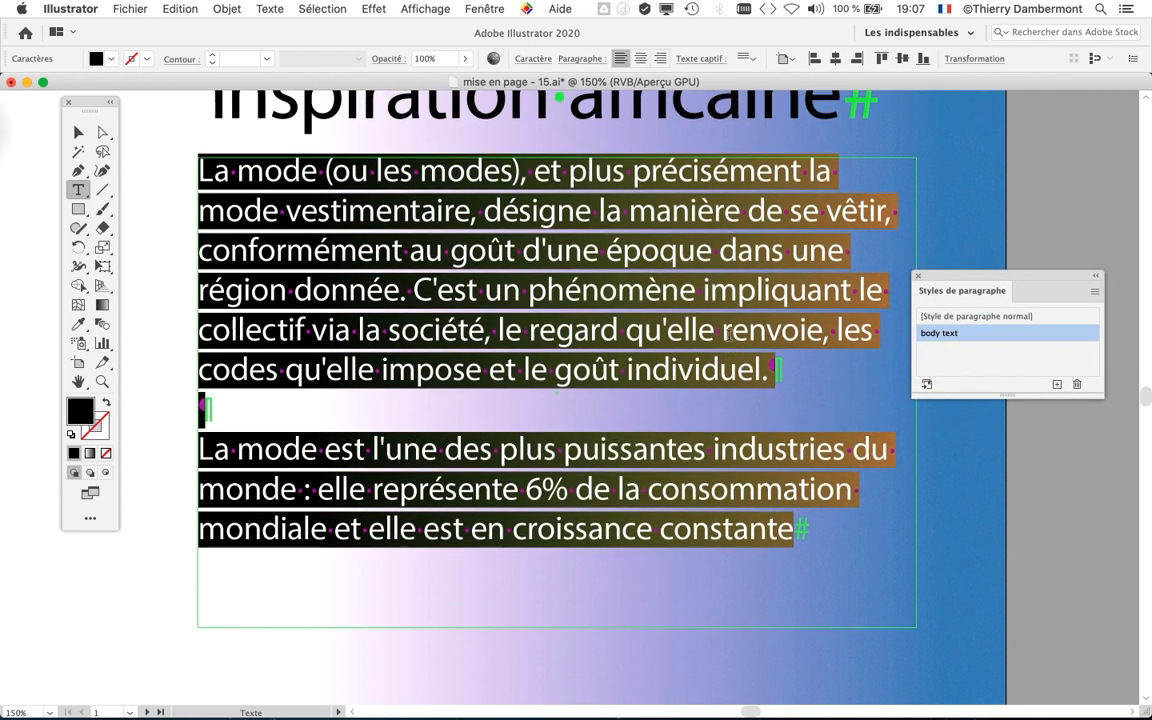
drag(333, 126, 840, 212)
click(975, 316)
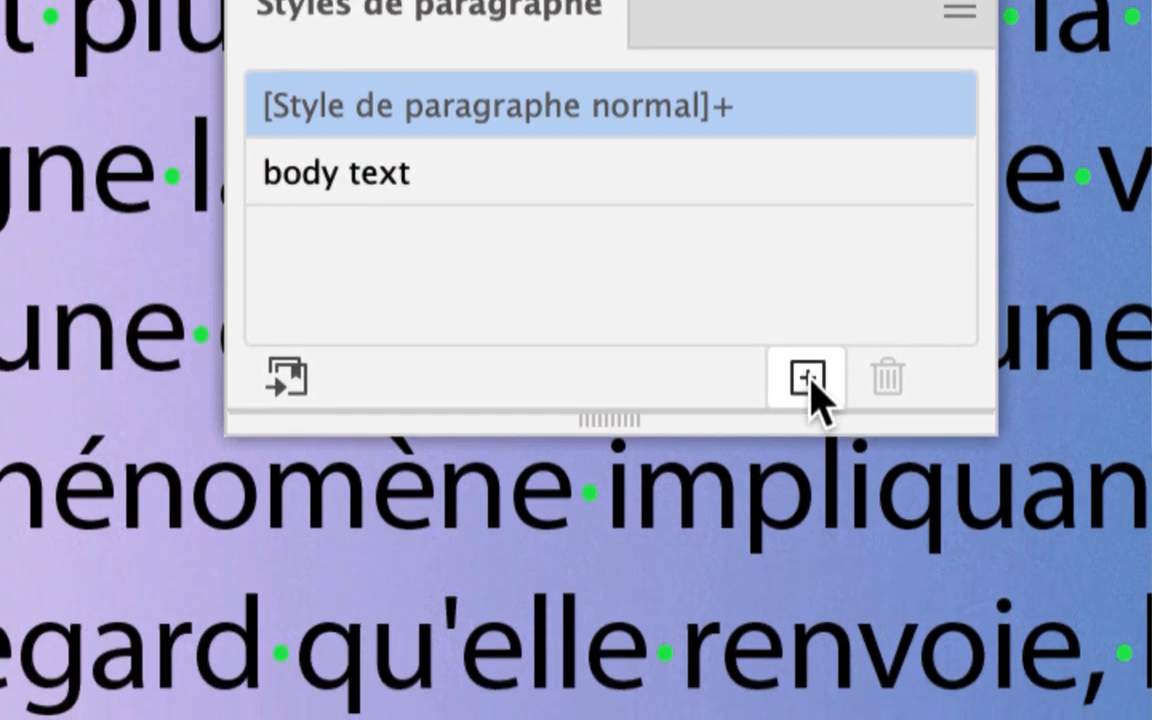
click(807, 441)
click(545, 305)
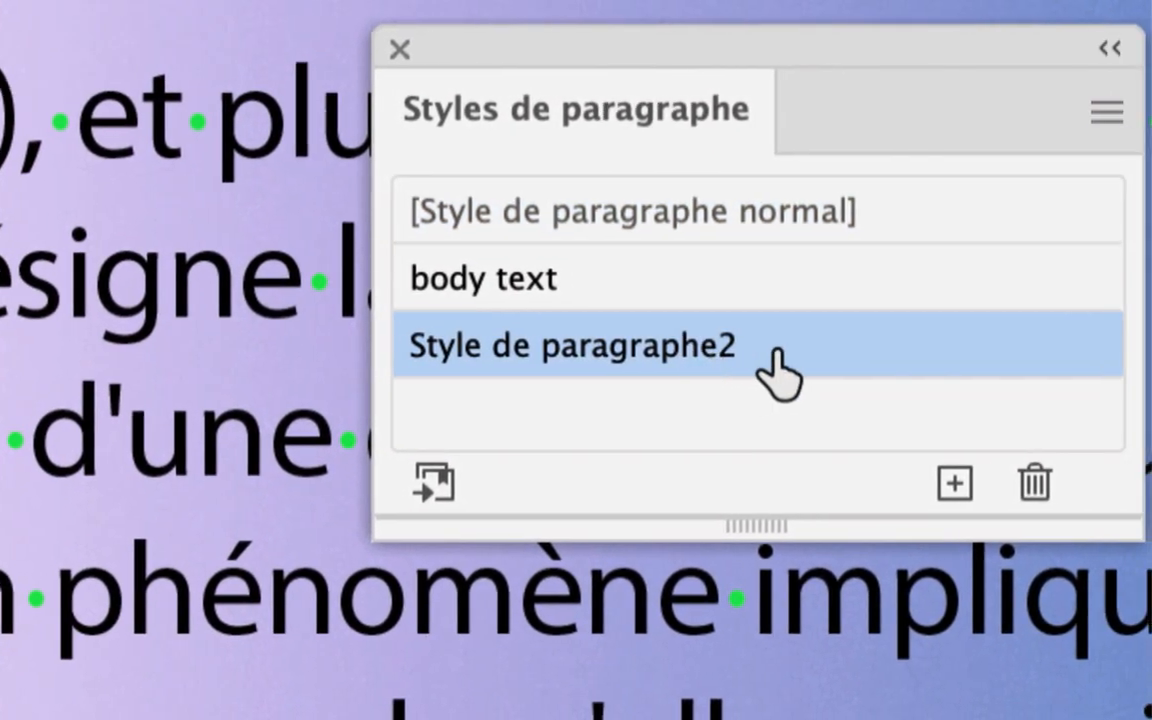
Rename the title's paragraph style as "titre", move the styles panel off the text and deselect the title.
double_click(762, 360)
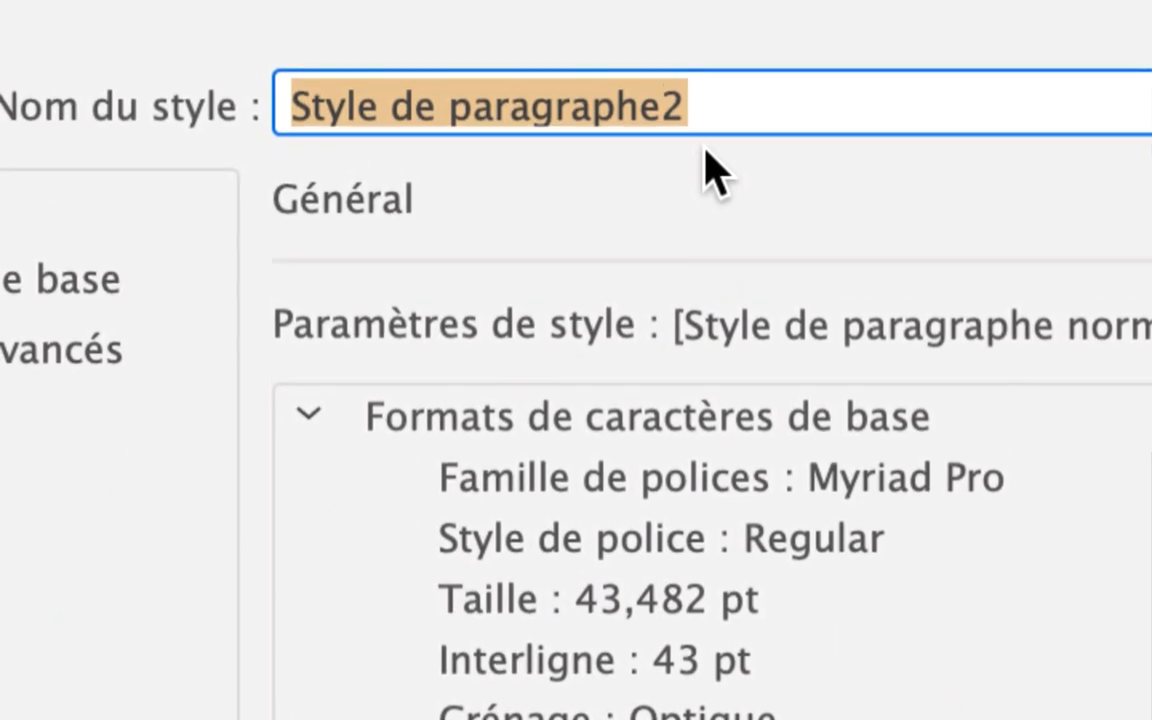
text(titre)
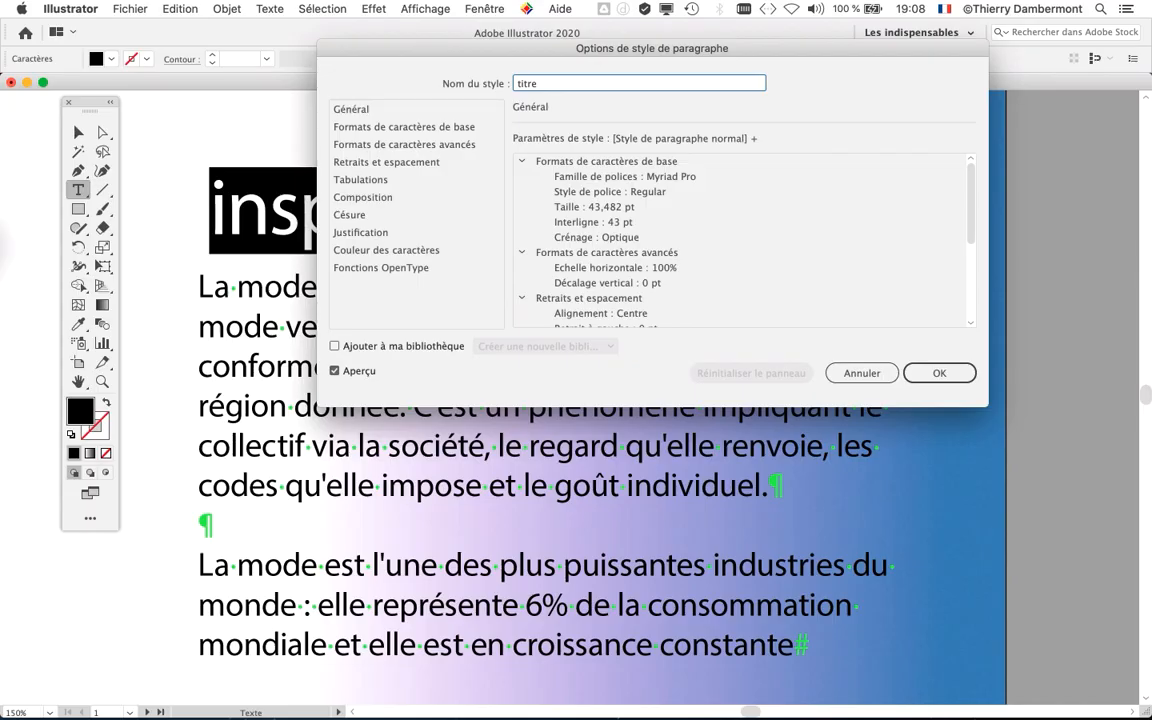
key(Return)
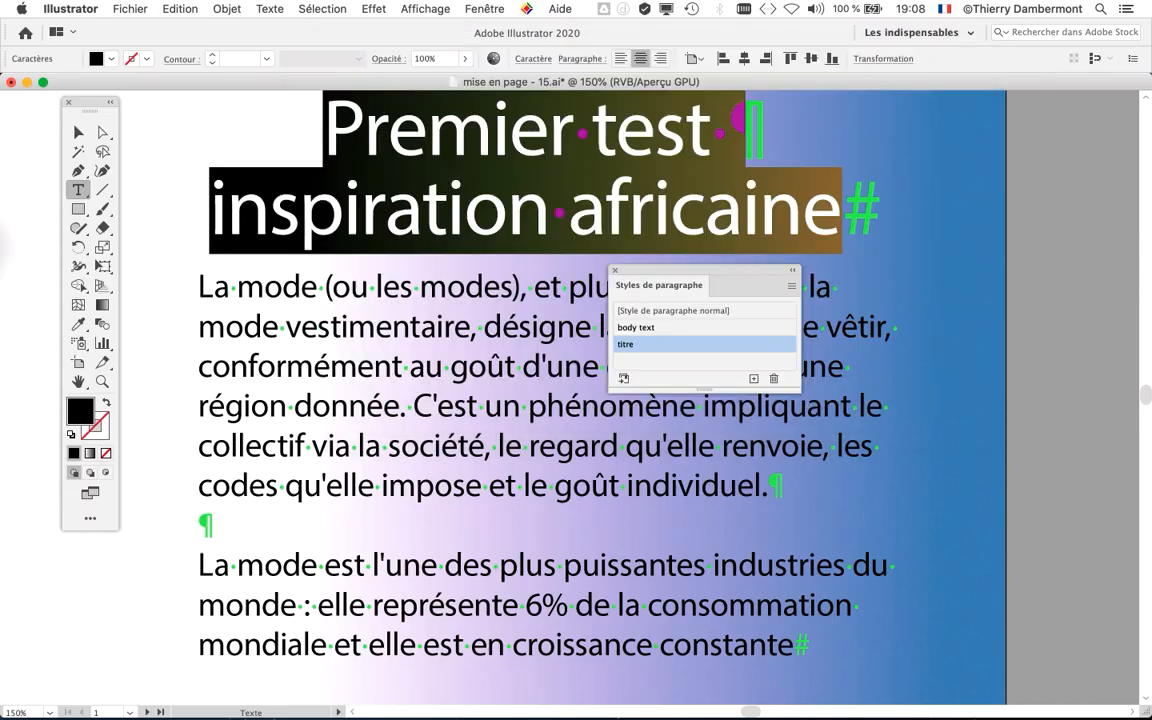
drag(700, 270, 1022, 165)
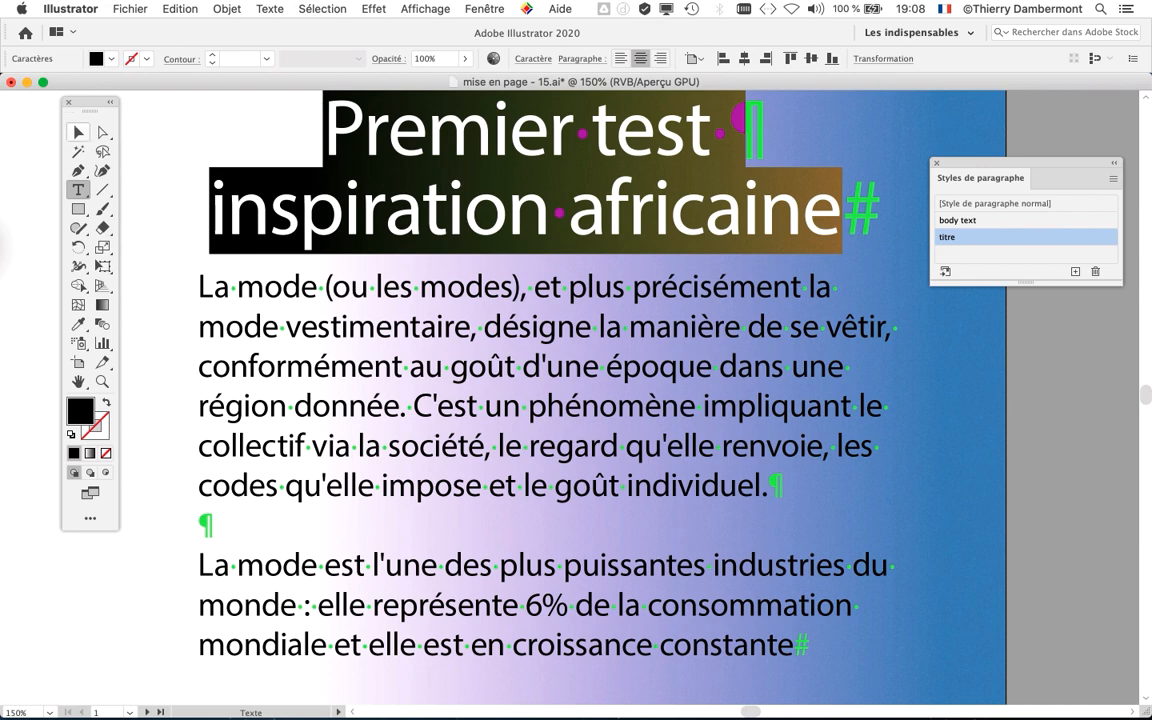
click(78, 131)
key(super+shift+a)
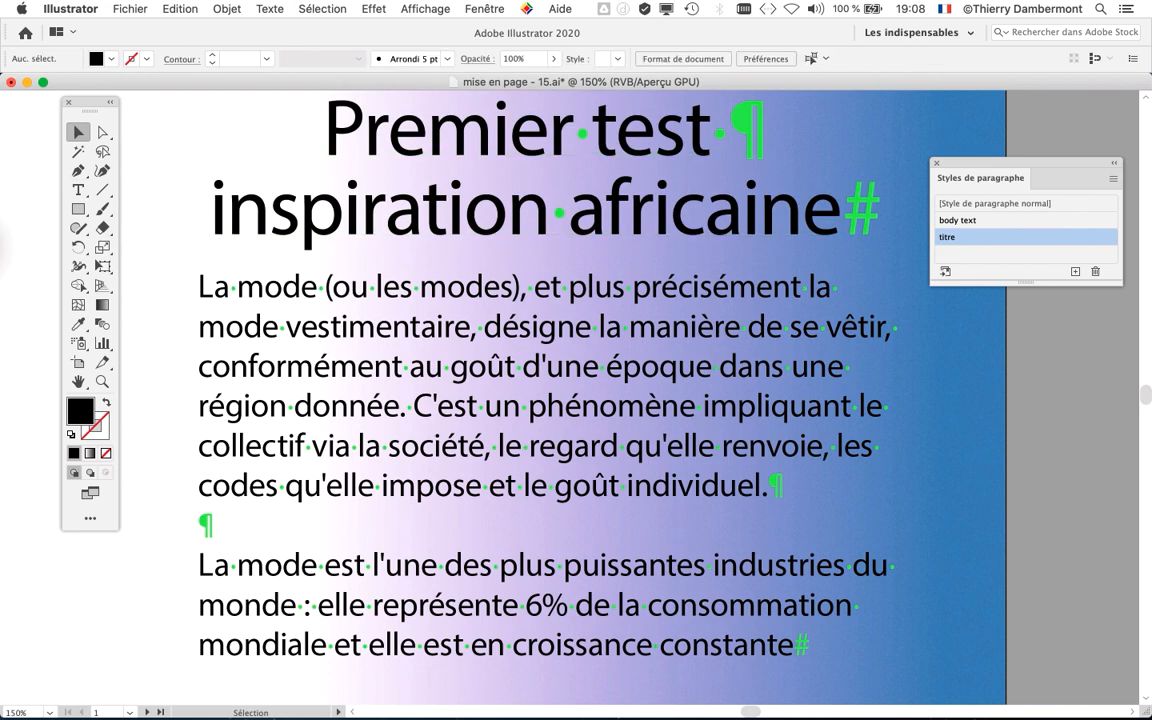
Align both title lines to the left and move the title back above the body text, near its left edge.
key(super+minus)
key(super+minus)
scroll(576, 400, right, 10)
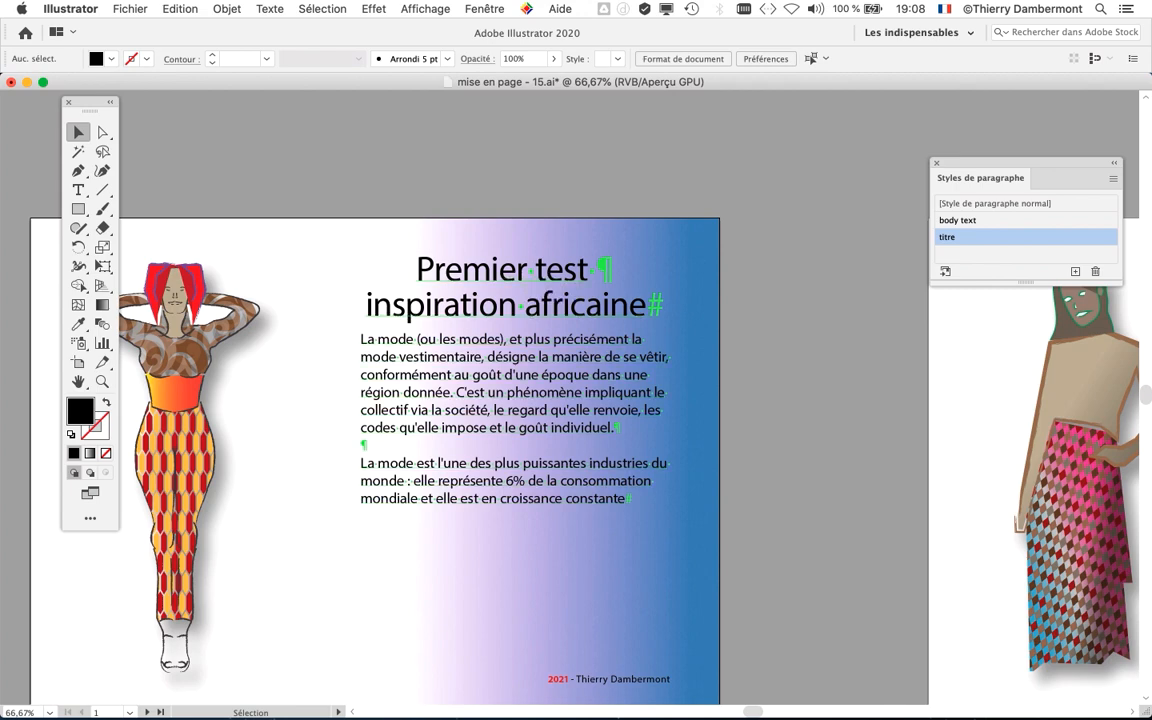
scroll(495, 270, up, 2)
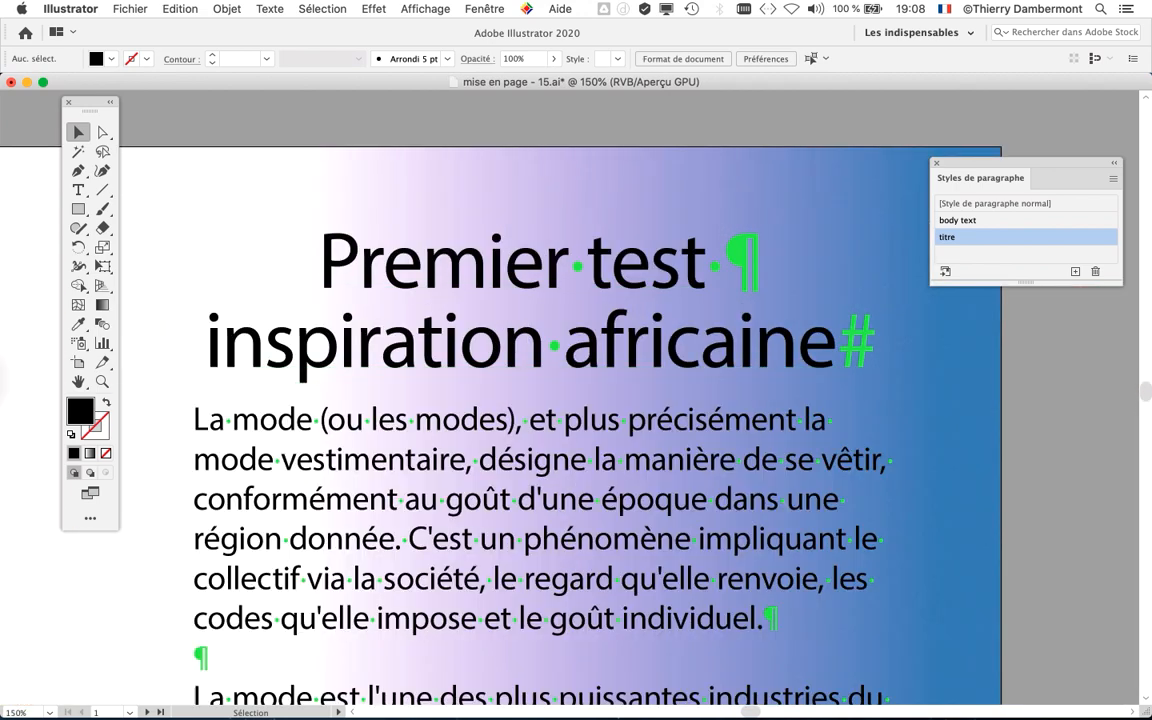
key(t)
drag(320, 262, 836, 350)
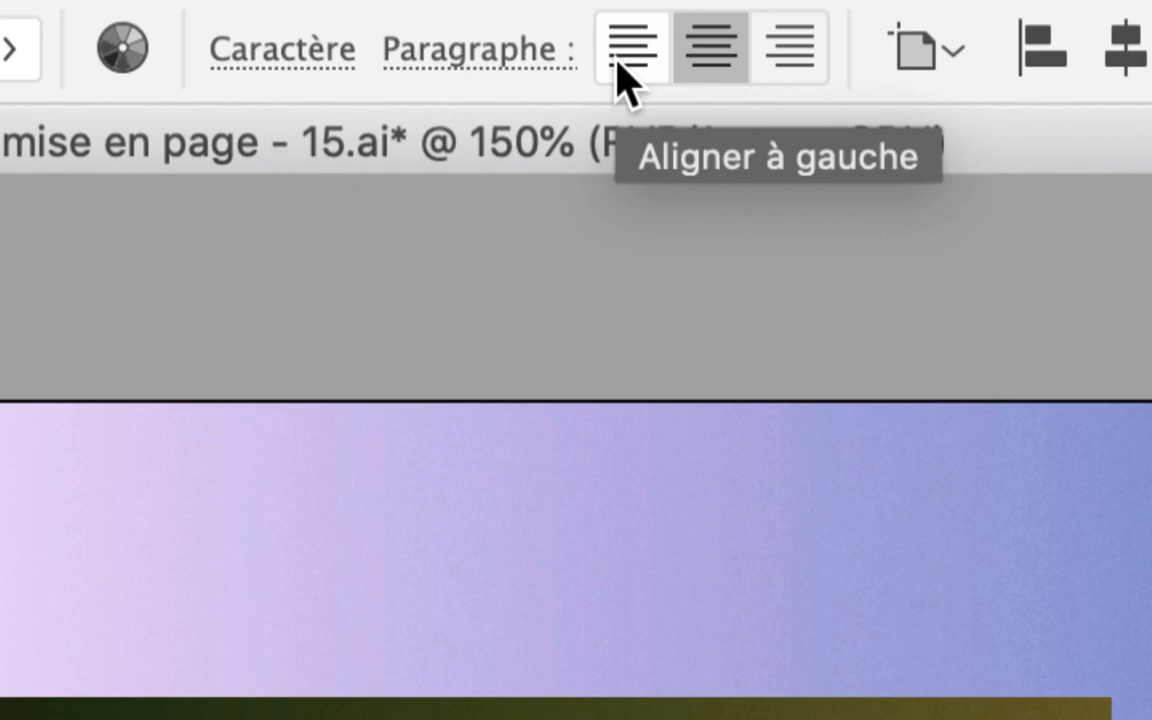
click(618, 64)
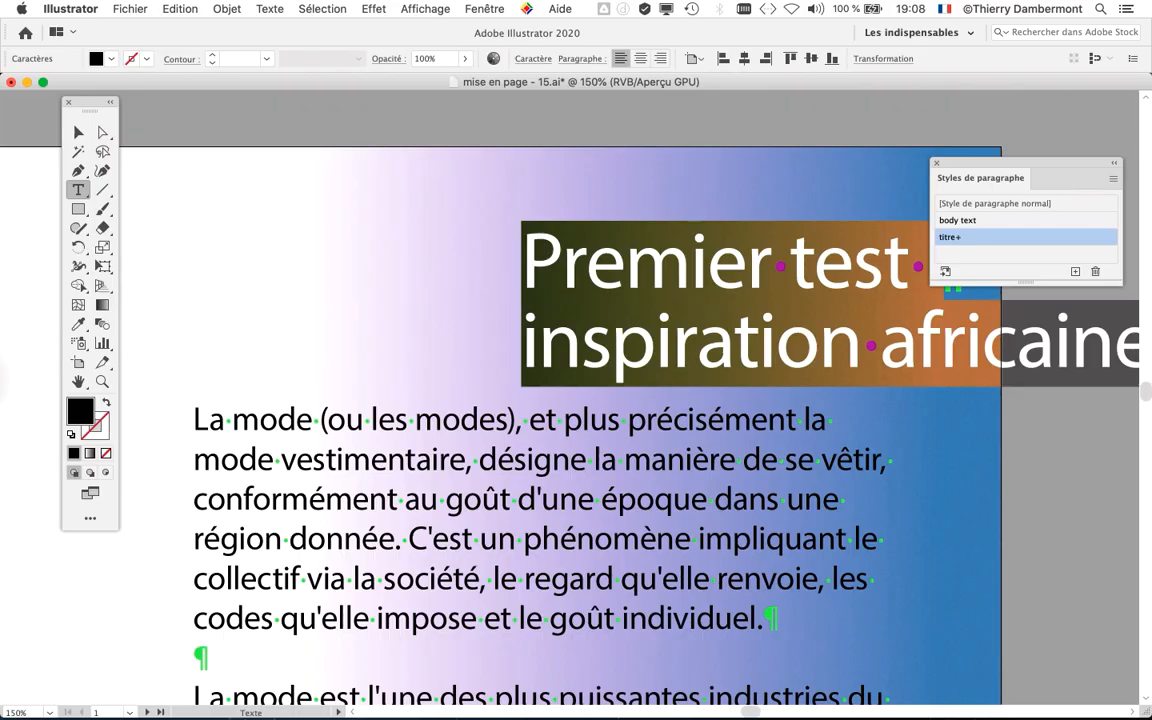
key(Escape)
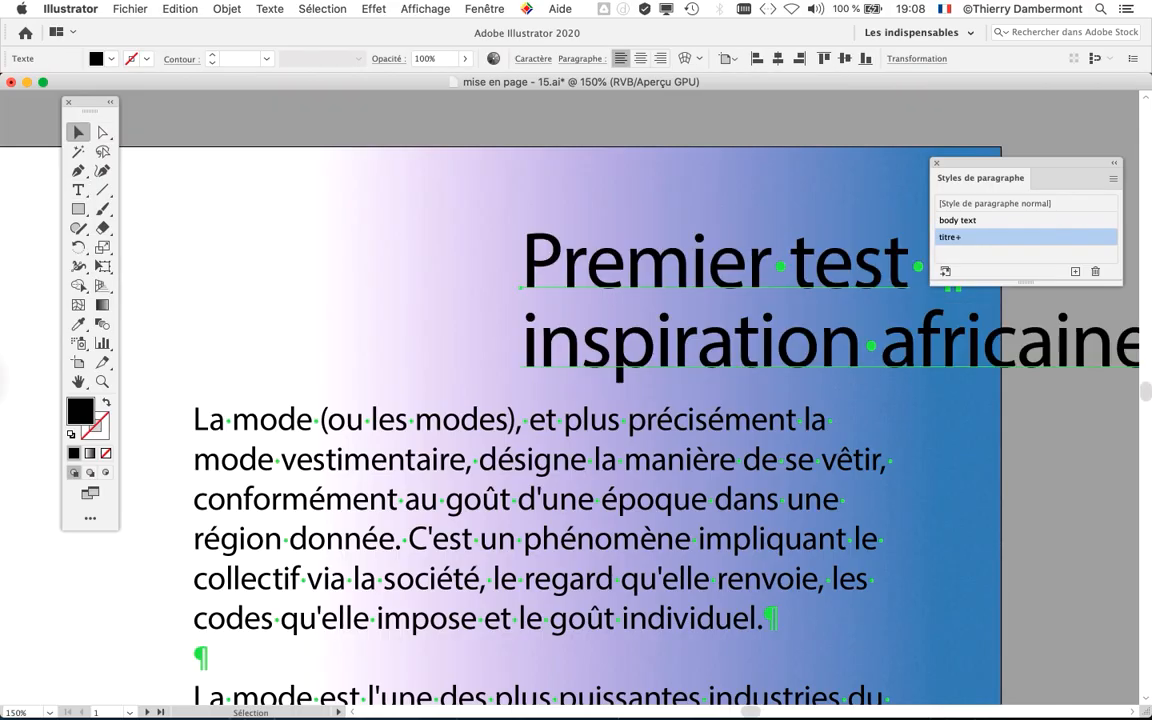
drag(660, 300, 326, 292)
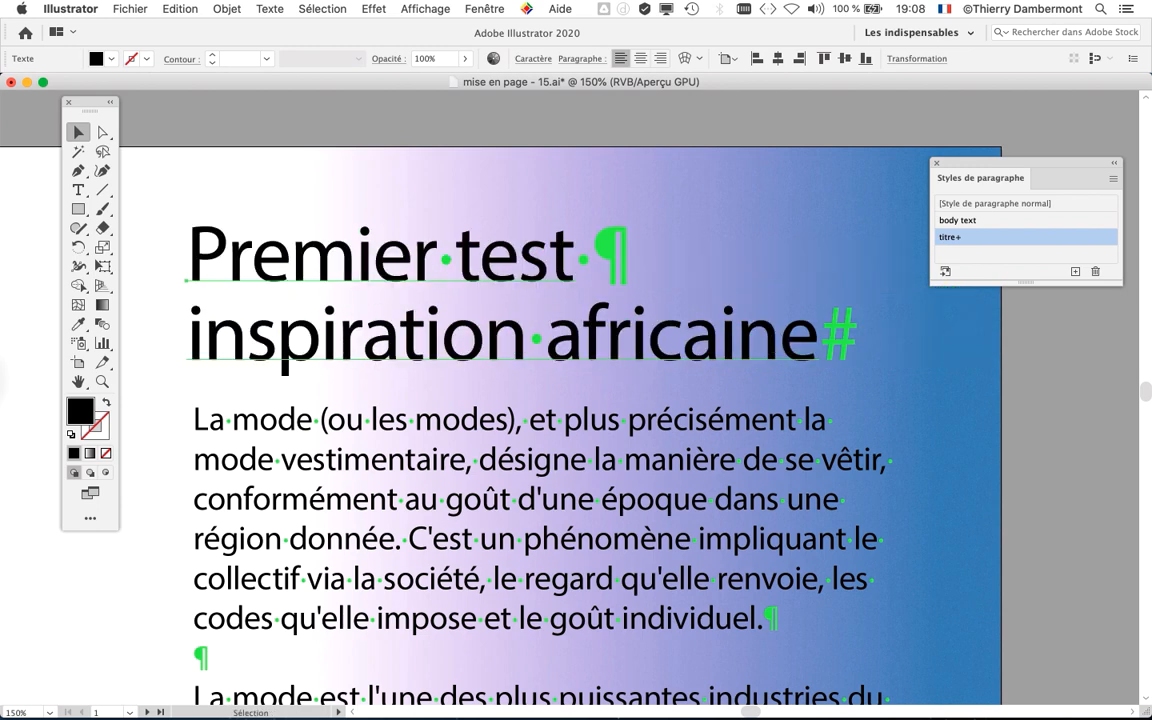
Redefine the "titre" paragraph style from the left-aligned title and move the styles panel clear of the text.
click(78, 189)
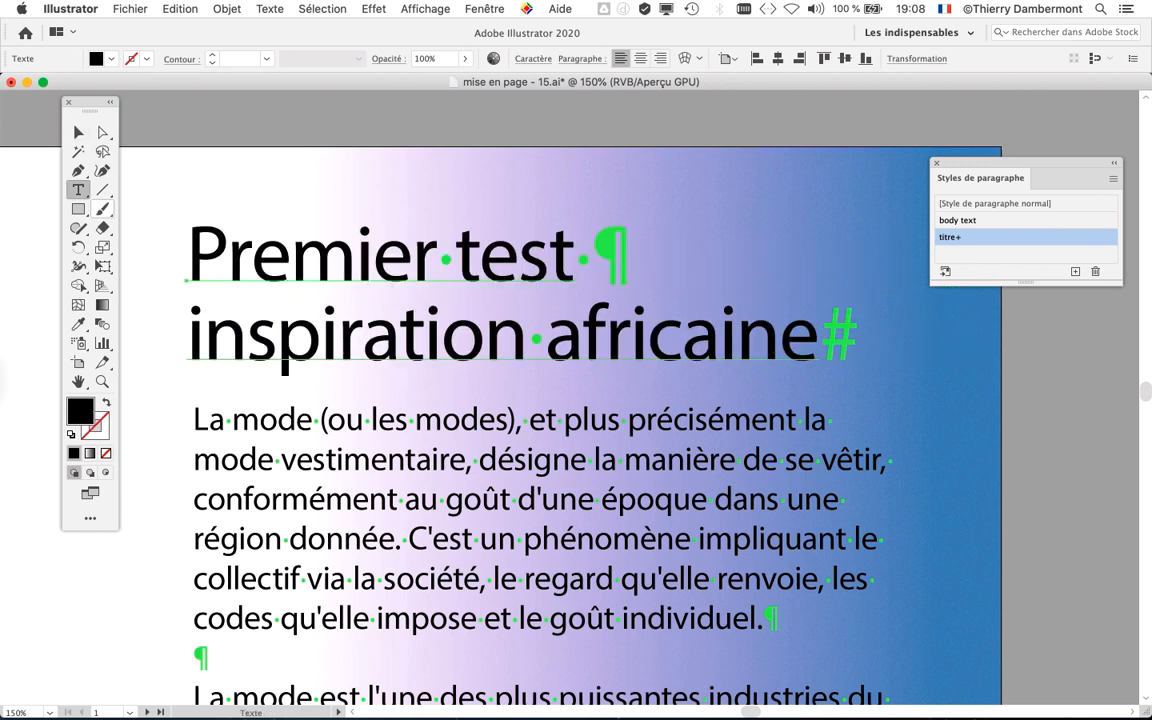
drag(190, 250, 818, 340)
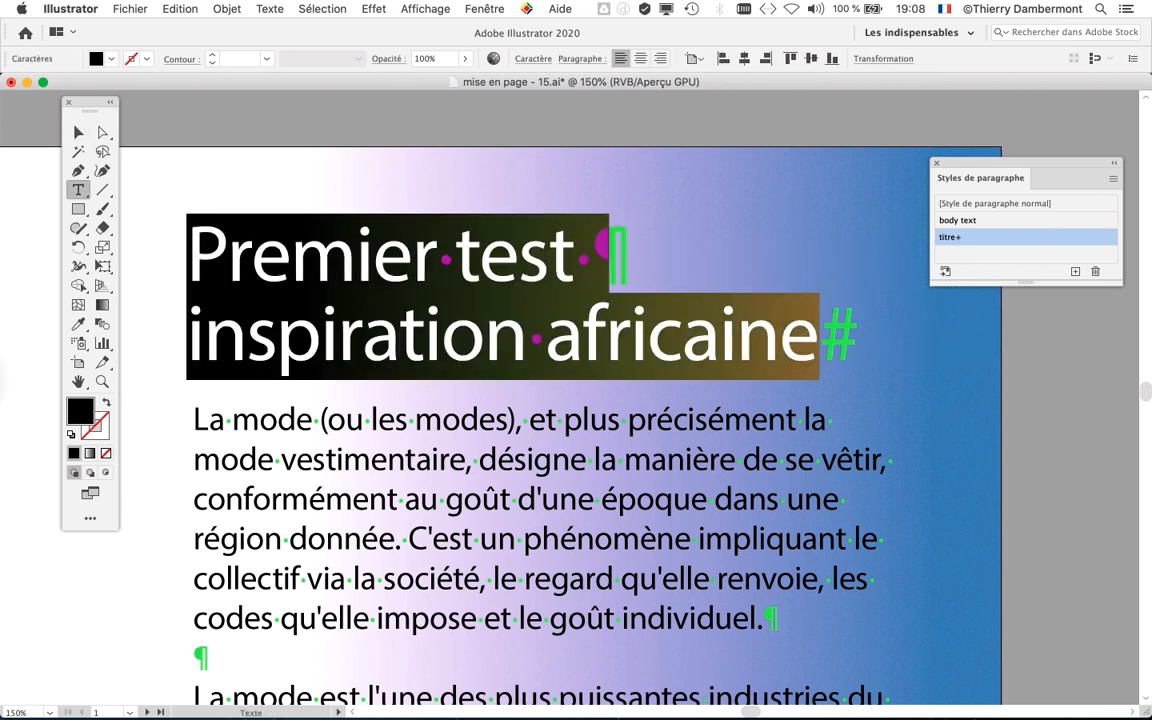
drag(1020, 165, 787, 150)
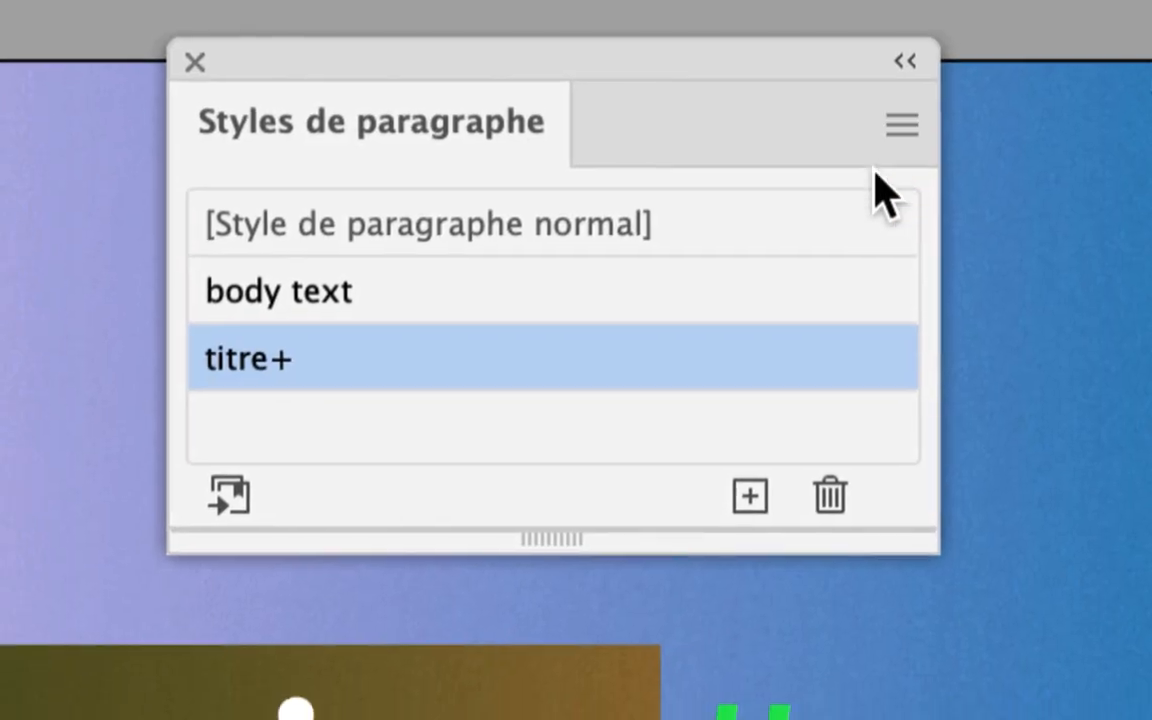
click(879, 162)
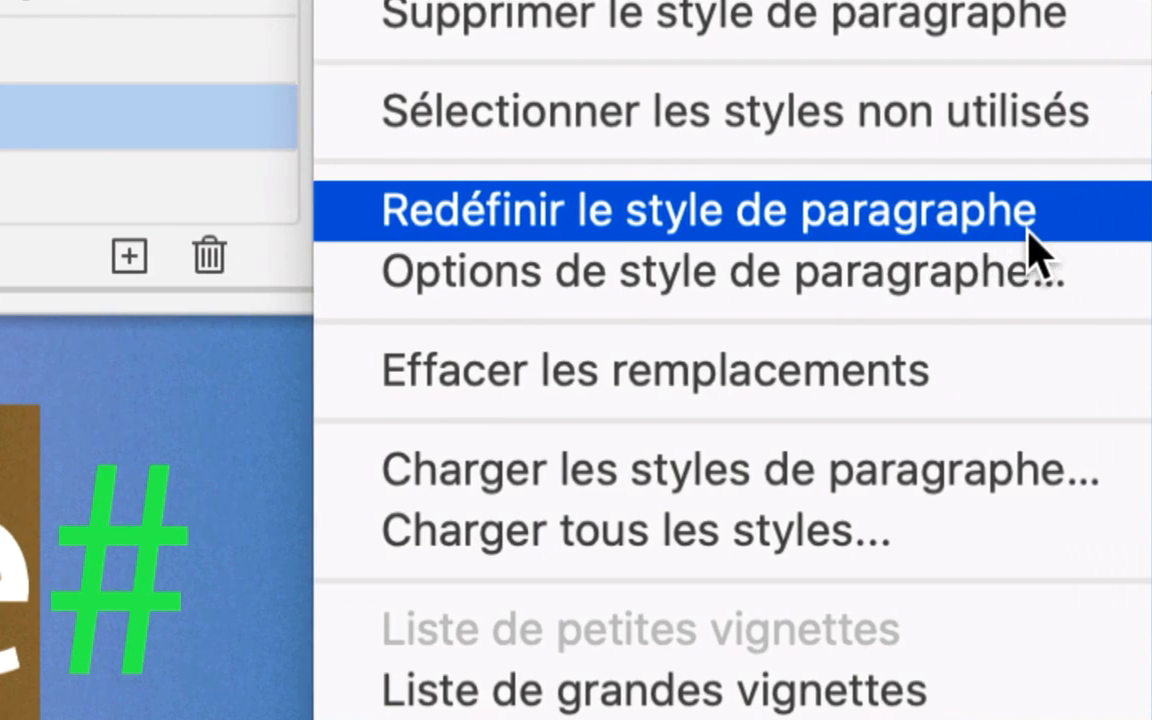
click(1030, 212)
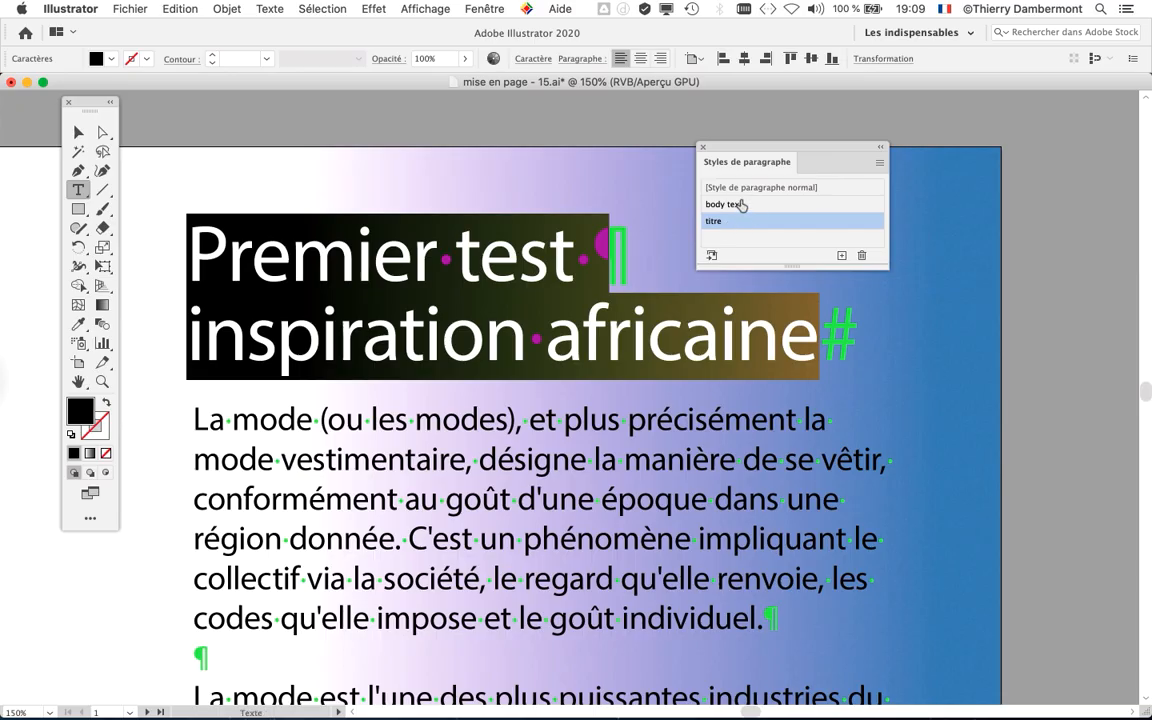
drag(732, 147, 995, 127)
Deselect the title and save the document as "mise en page - 16.ai" in the "pour moodboard" folder.
click(78, 132)
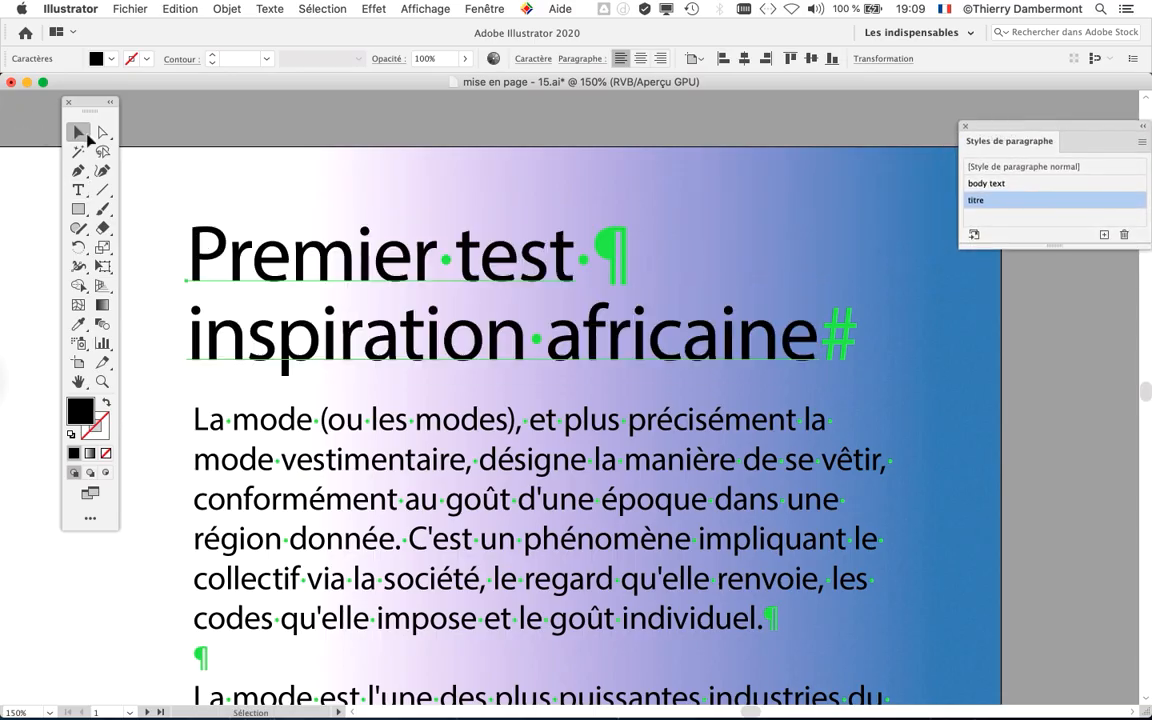
click(129, 8)
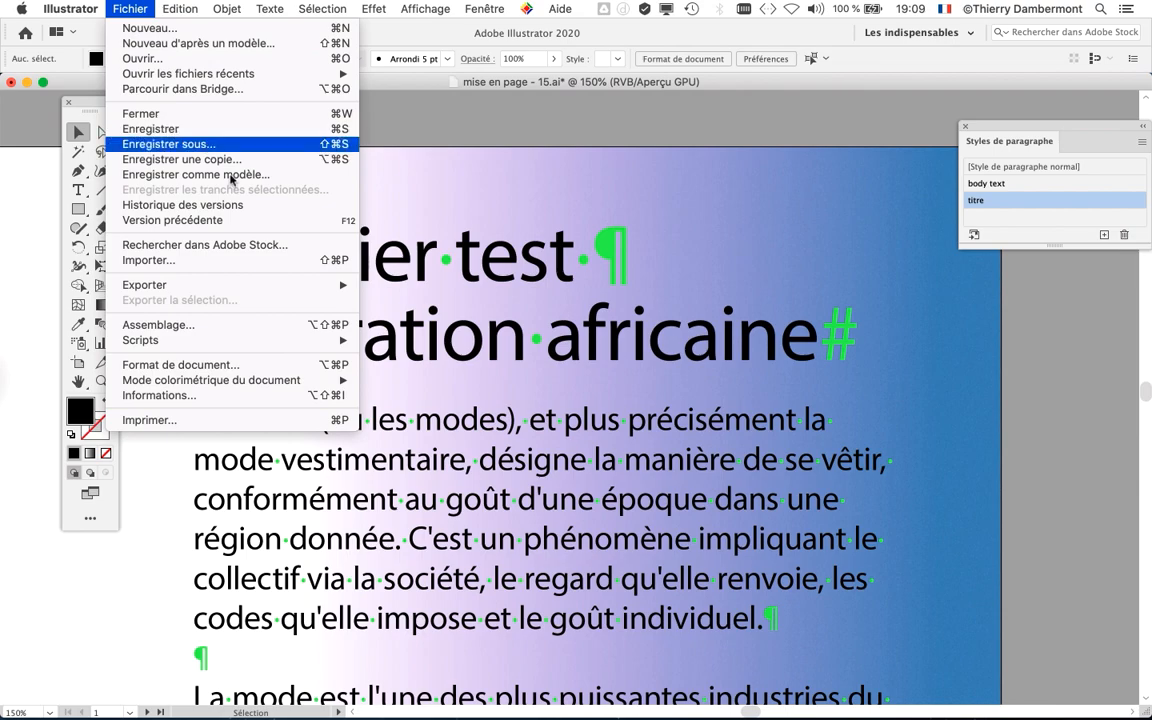
click(168, 144)
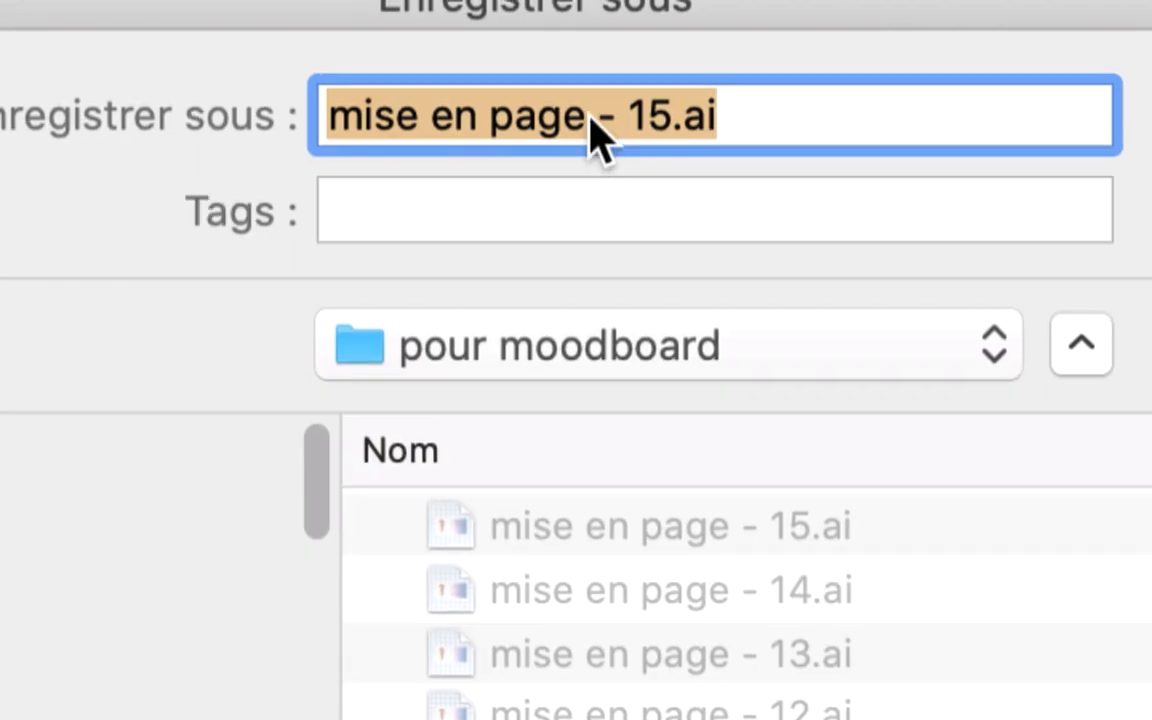
click(590, 116)
drag(643, 117, 660, 117)
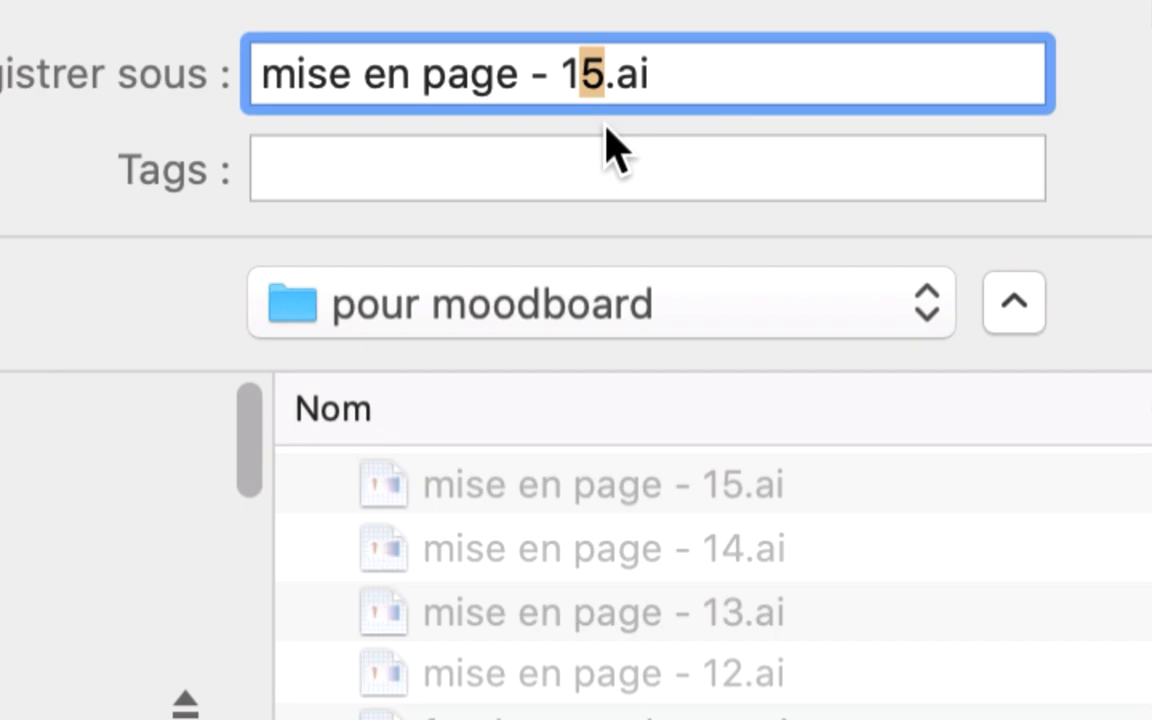
text(6)
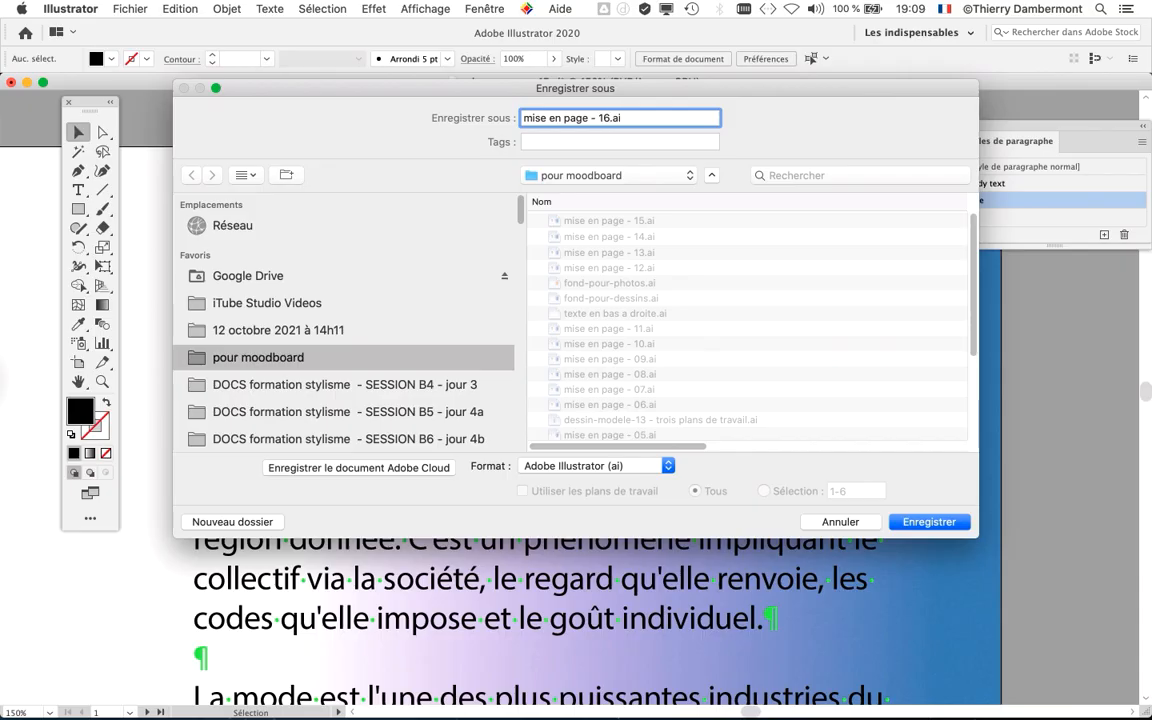
key(Return)
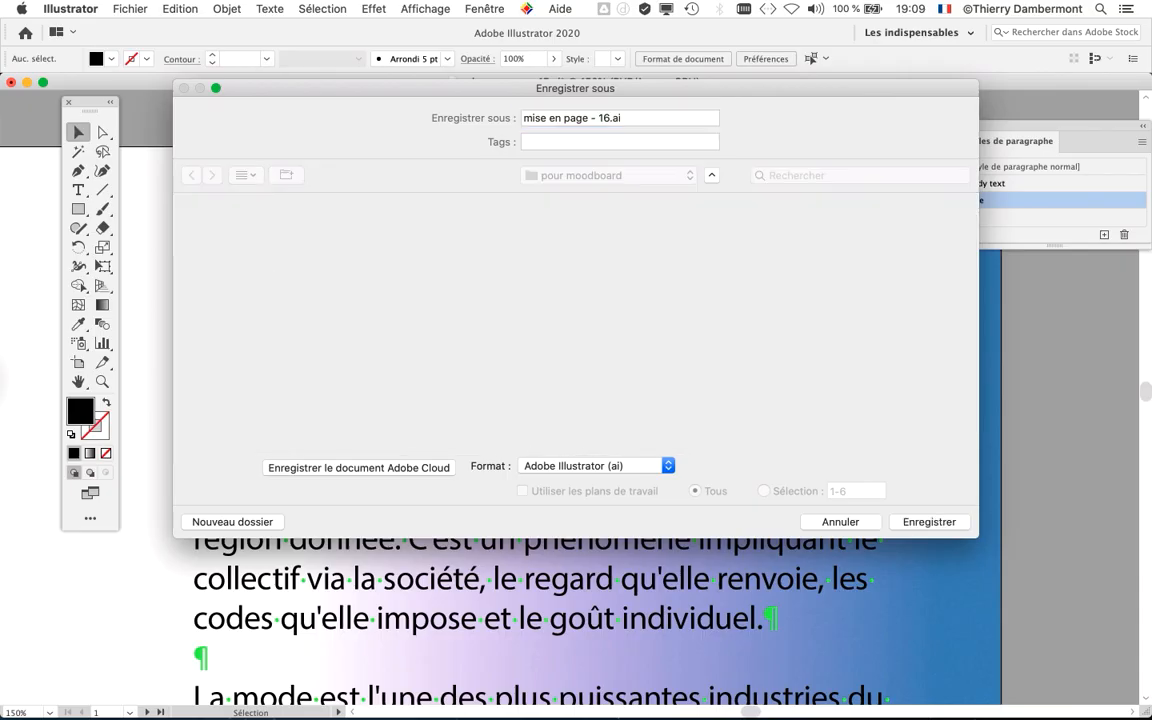
key(Return)
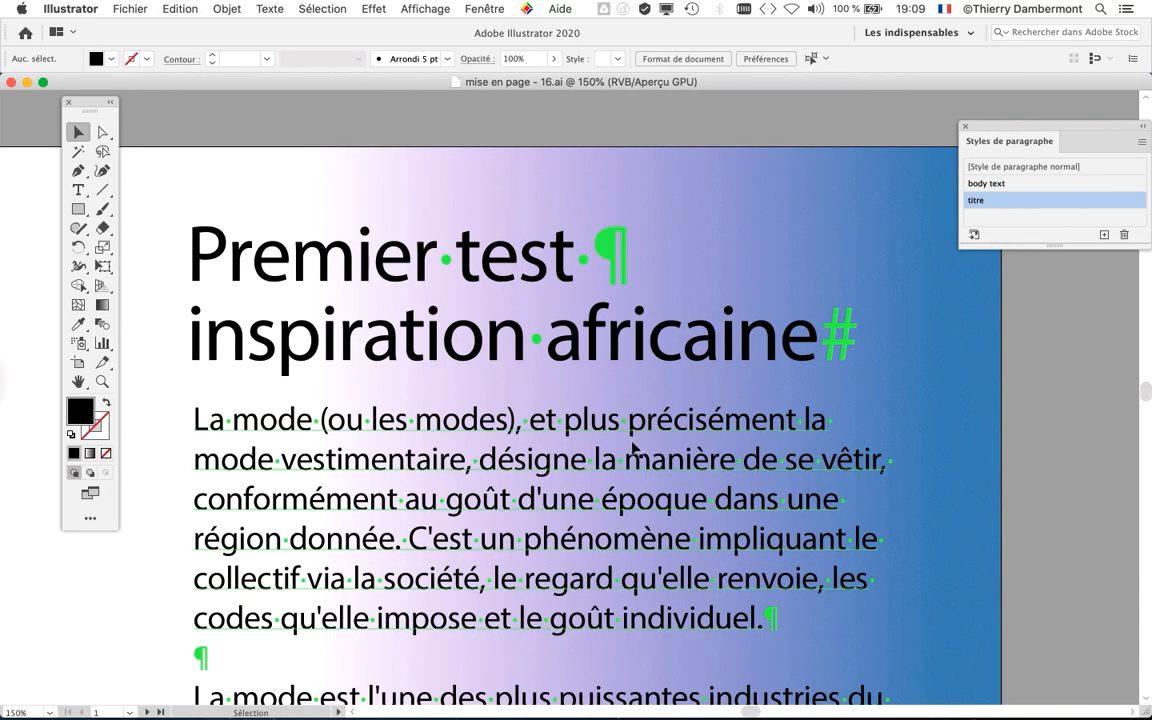
Look over the artboards beside and below the first page to see which ones still need text.
key(super+minus)
key(super+minus)
key(super+minus)
scroll(310, 189, down, 2)
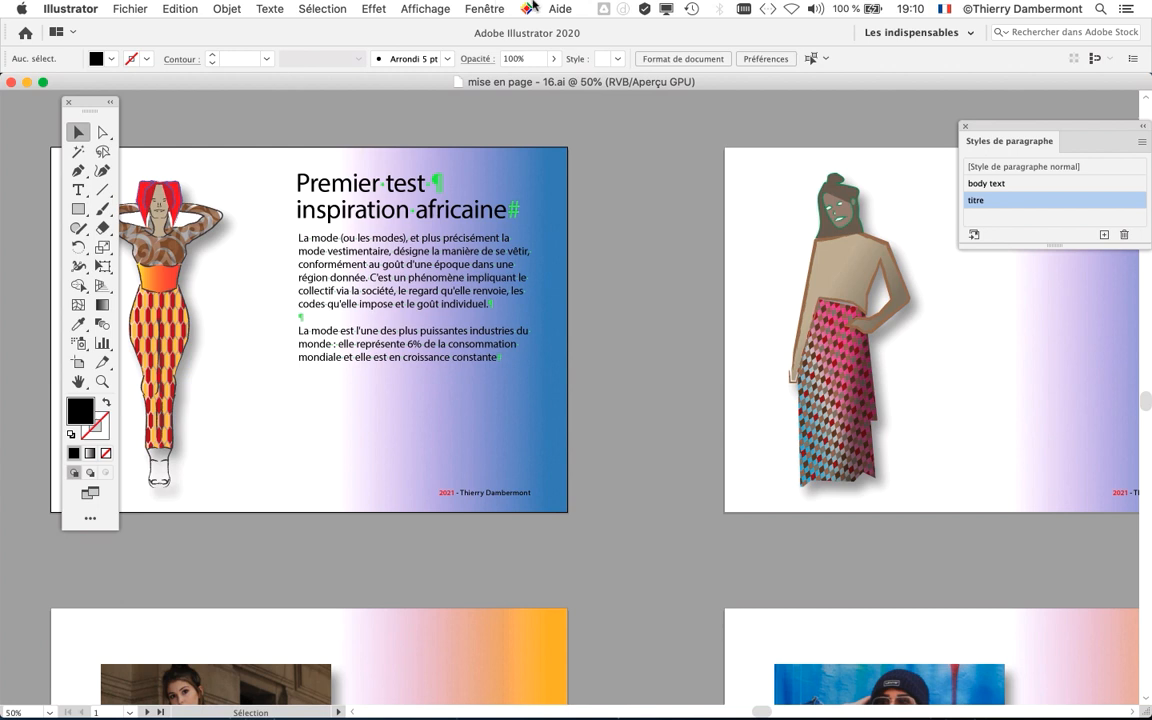
scroll(576, 258, down, 1)
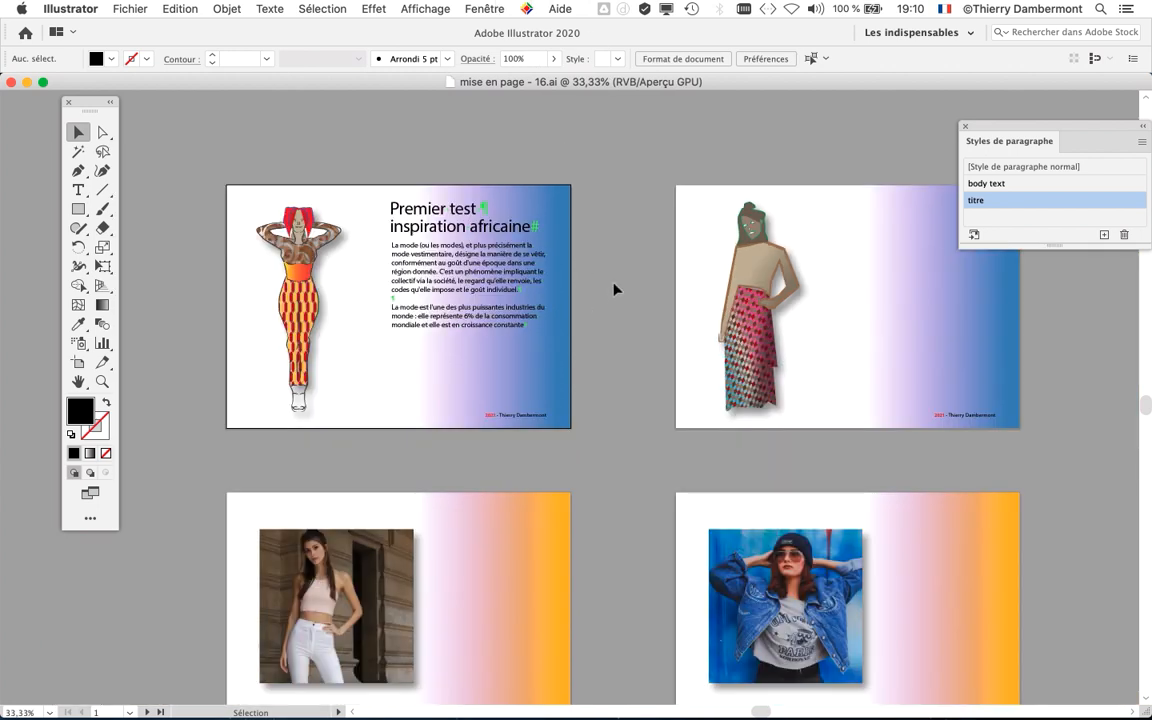
scroll(614, 289, right, 5)
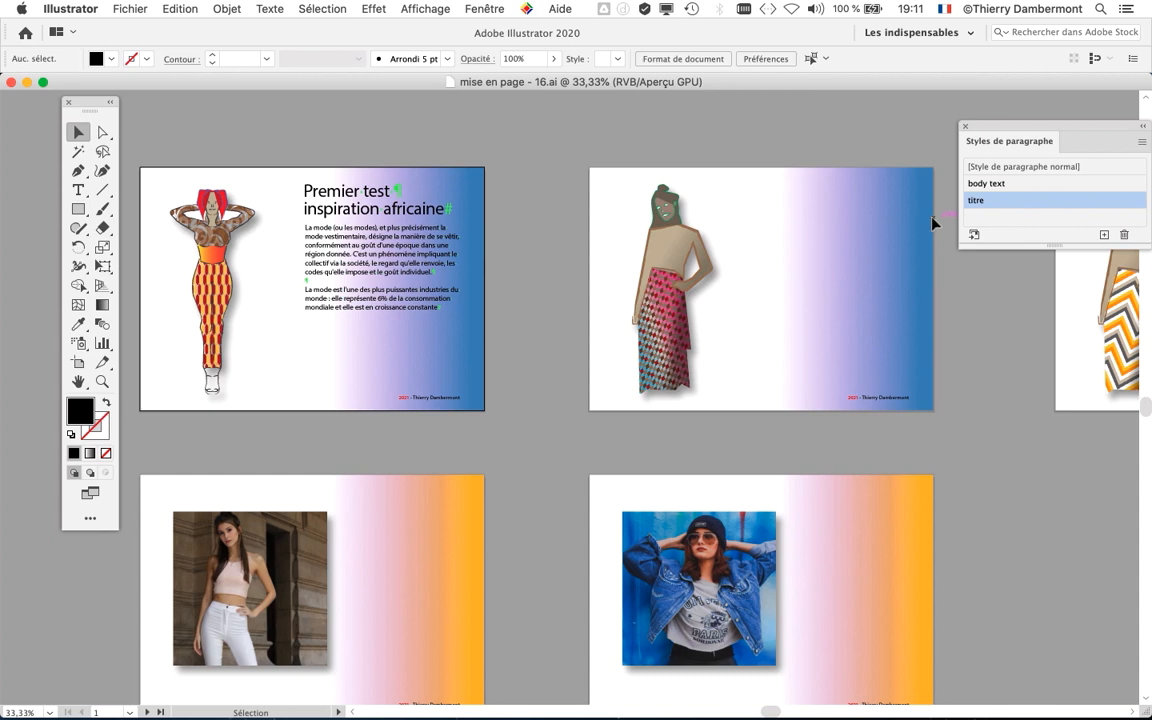
scroll(787, 250, right, 5)
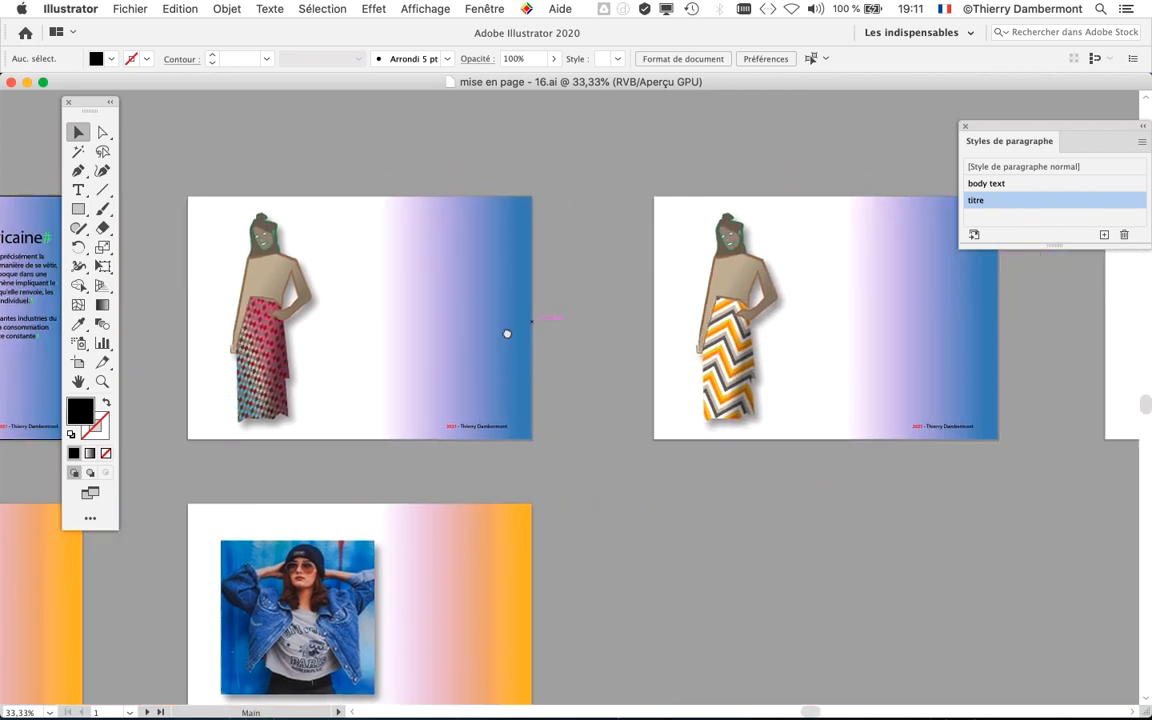
scroll(815, 309, left, 3)
scroll(815, 309, down, 2)
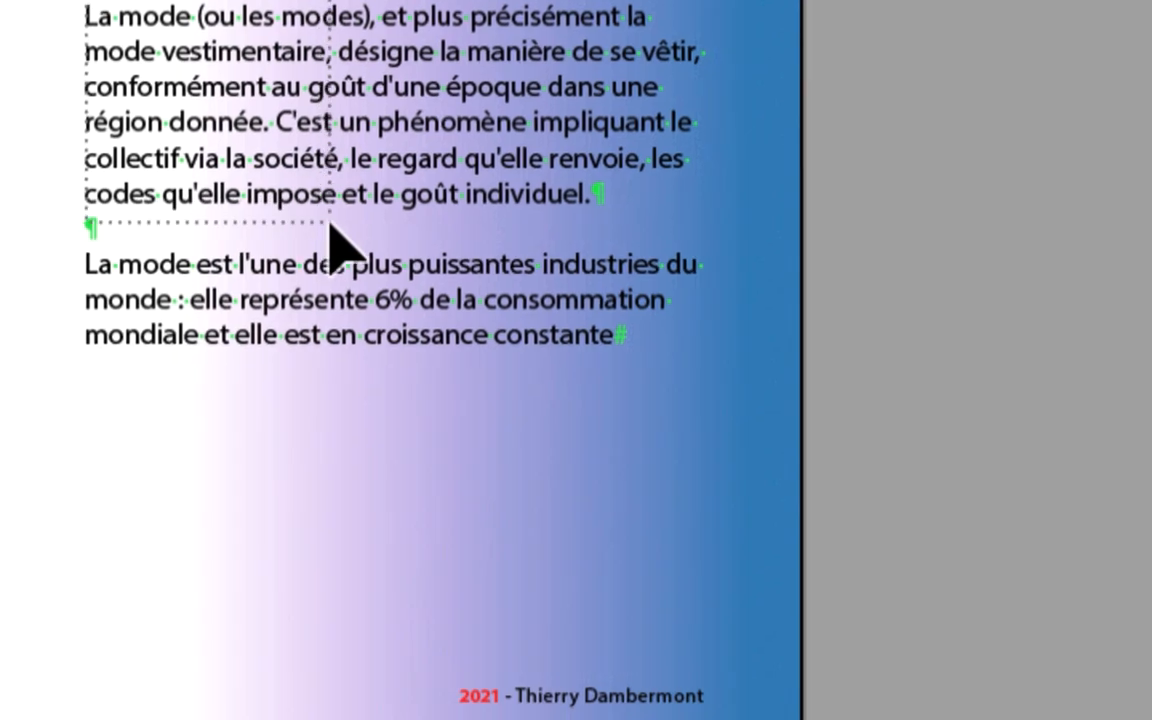
Select the first page's title and body text block together and check the layers and their locks.
drag(330, 222, 322, 202)
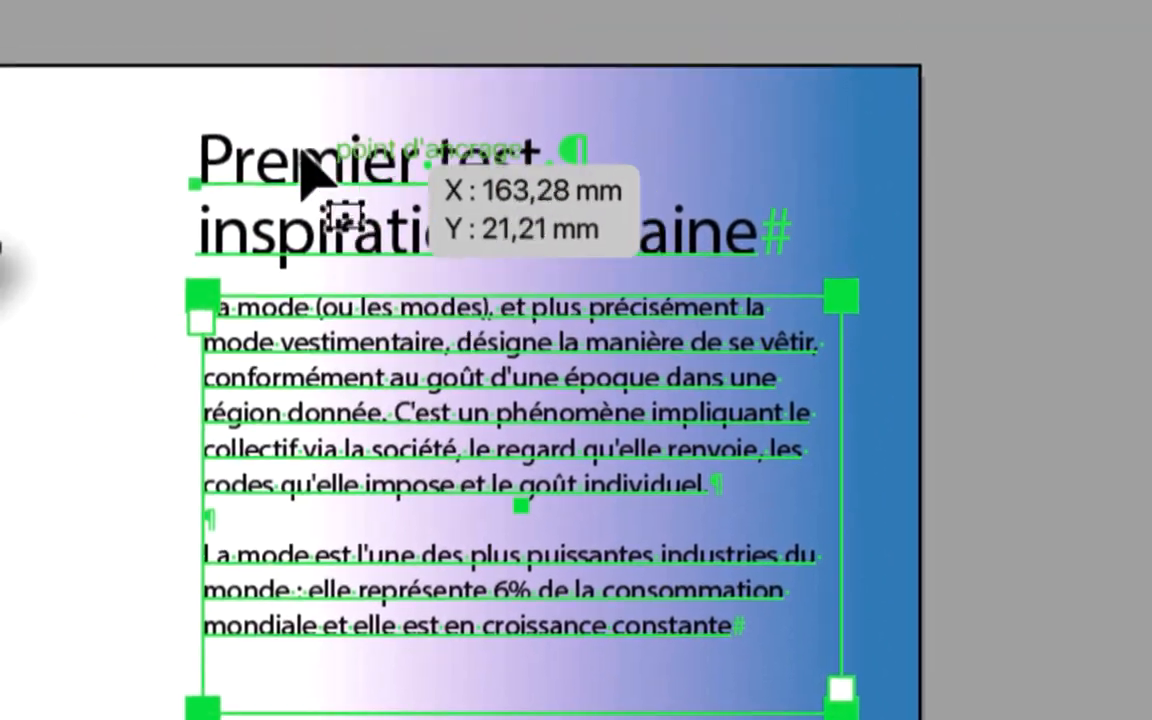
click(288, 116)
drag(260, 110, 371, 383)
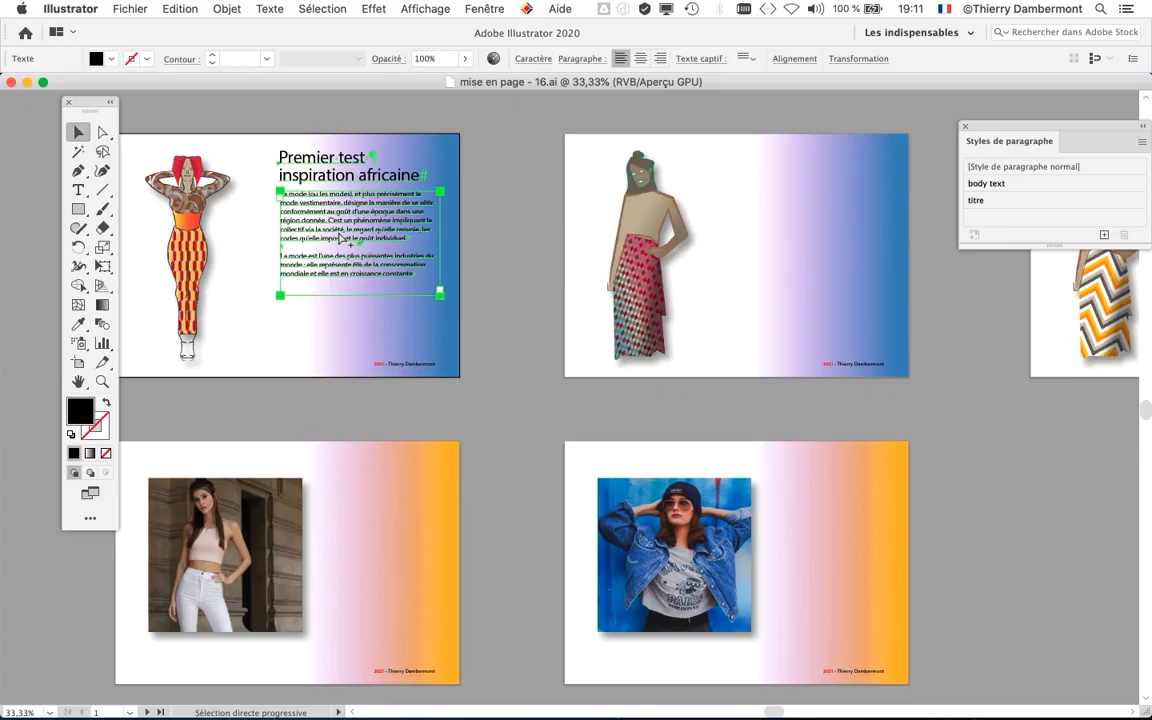
click(489, 8)
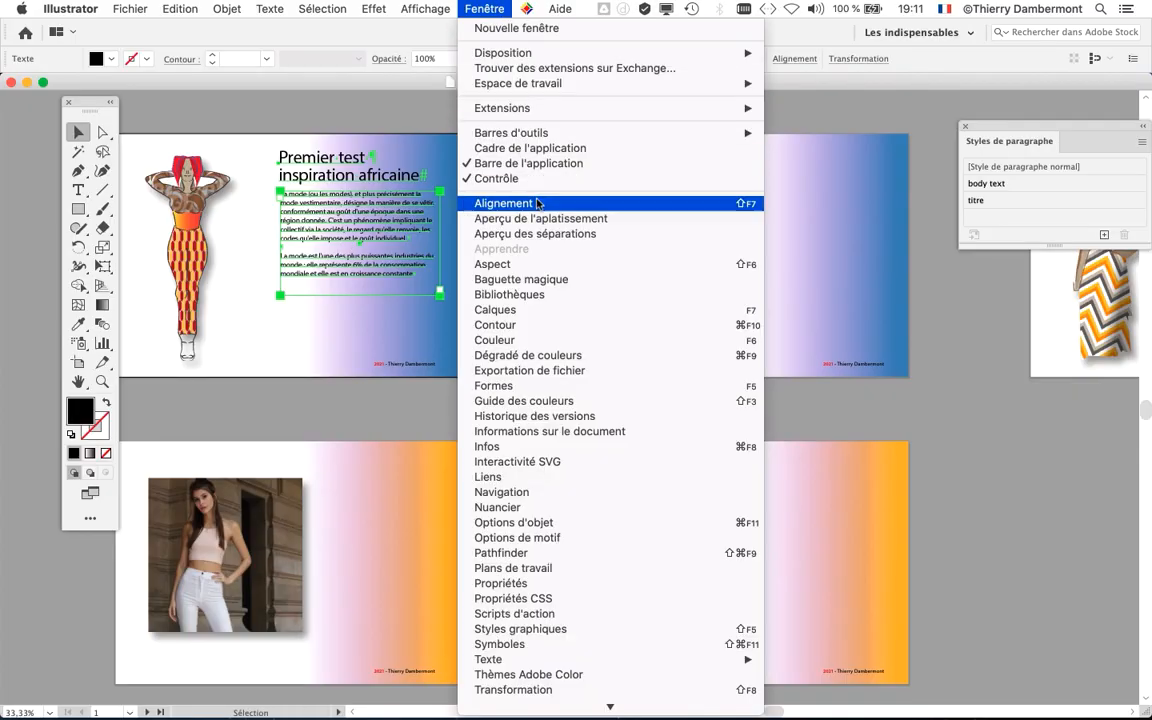
click(566, 314)
drag(894, 336, 790, 133)
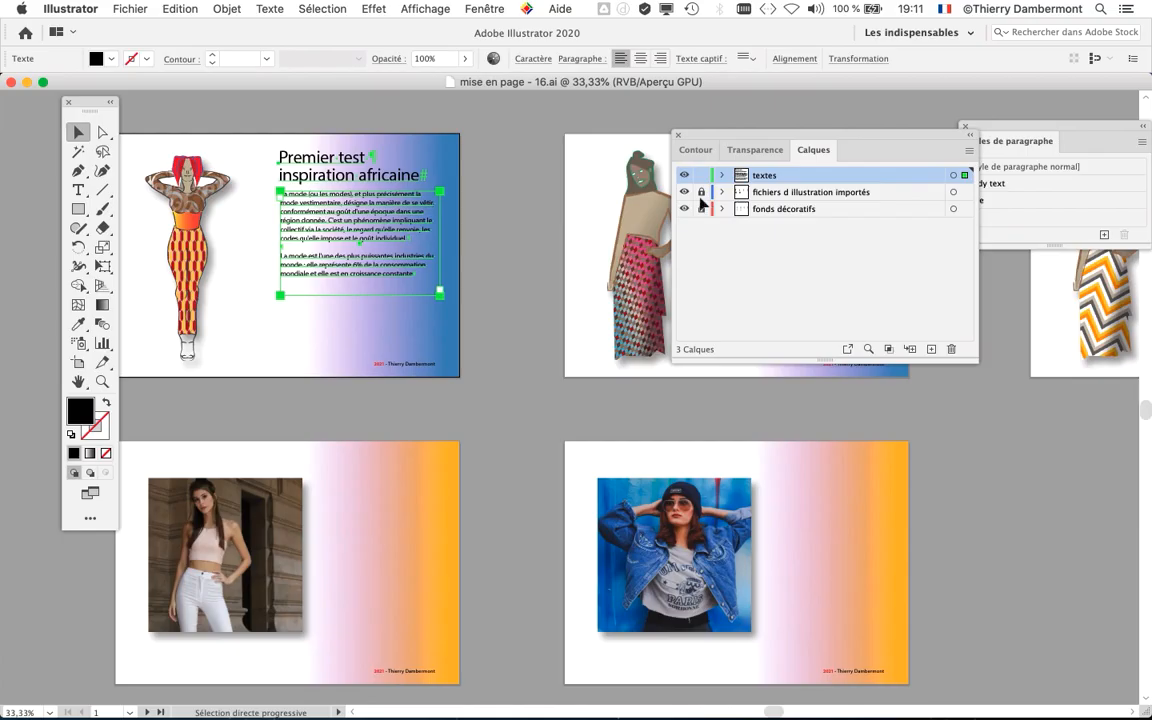
click(678, 137)
Copy the selected title and body text and paste them in place on the second artboard, beside the red-skirted figure.
scroll(256, 181, up, 1)
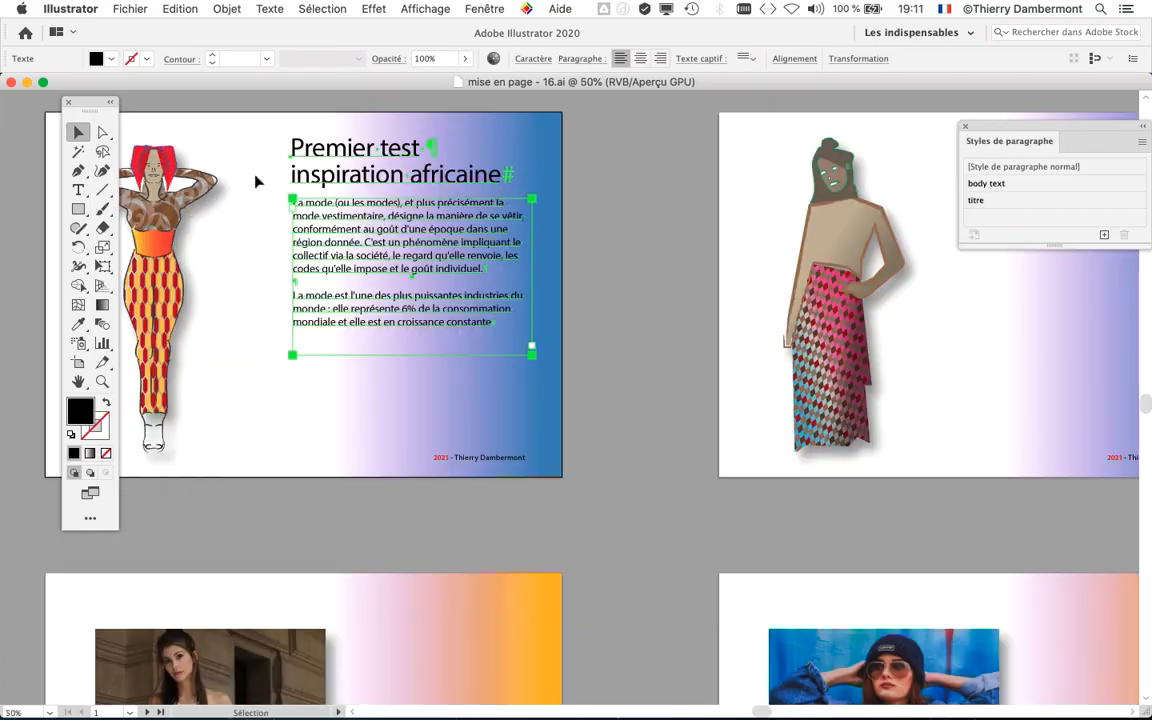
drag(316, 200, 314, 298)
scroll(288, 262, up, 1)
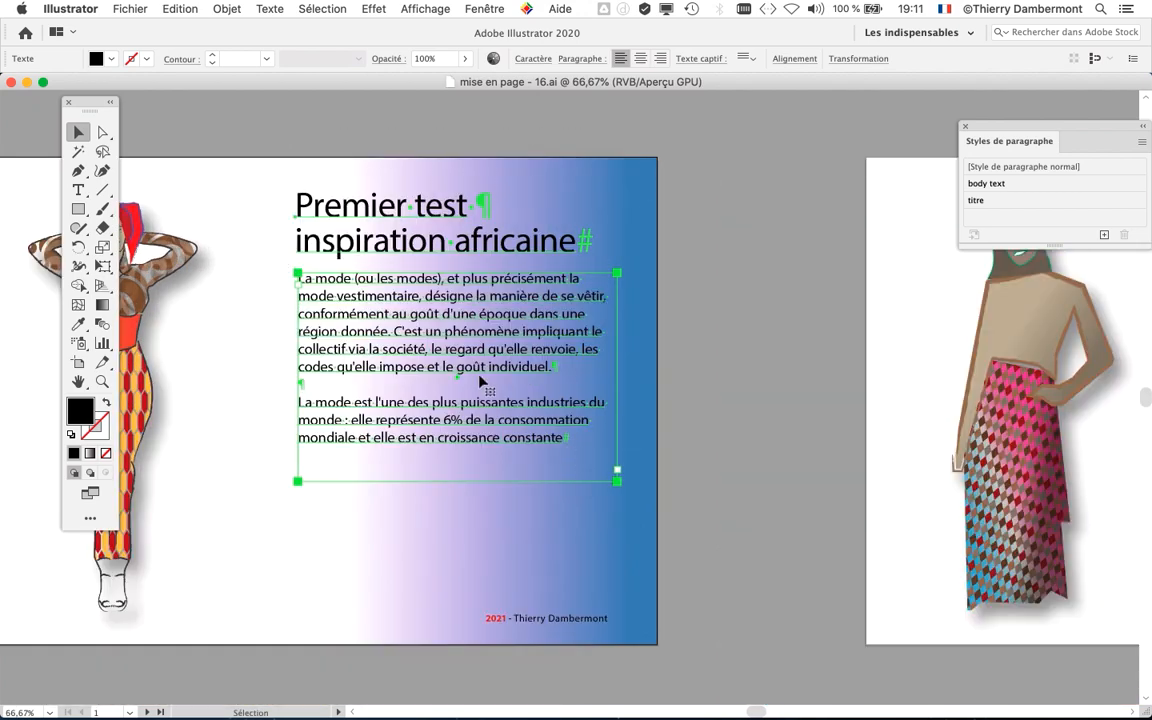
click(182, 8)
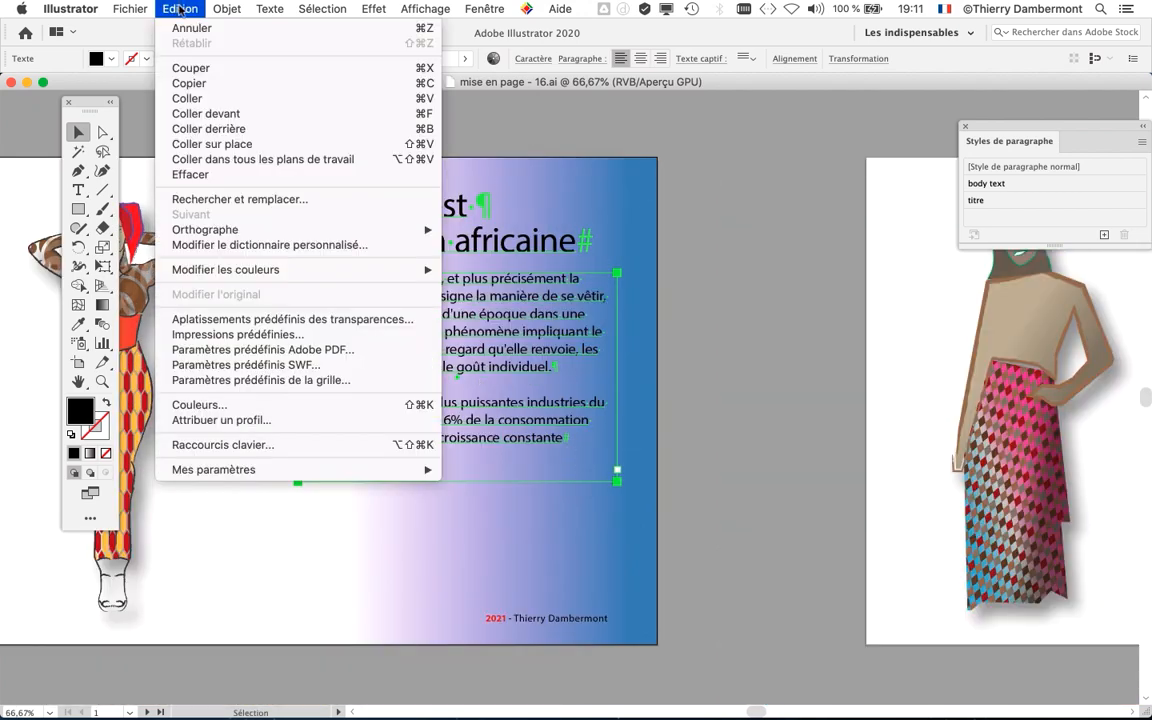
click(180, 85)
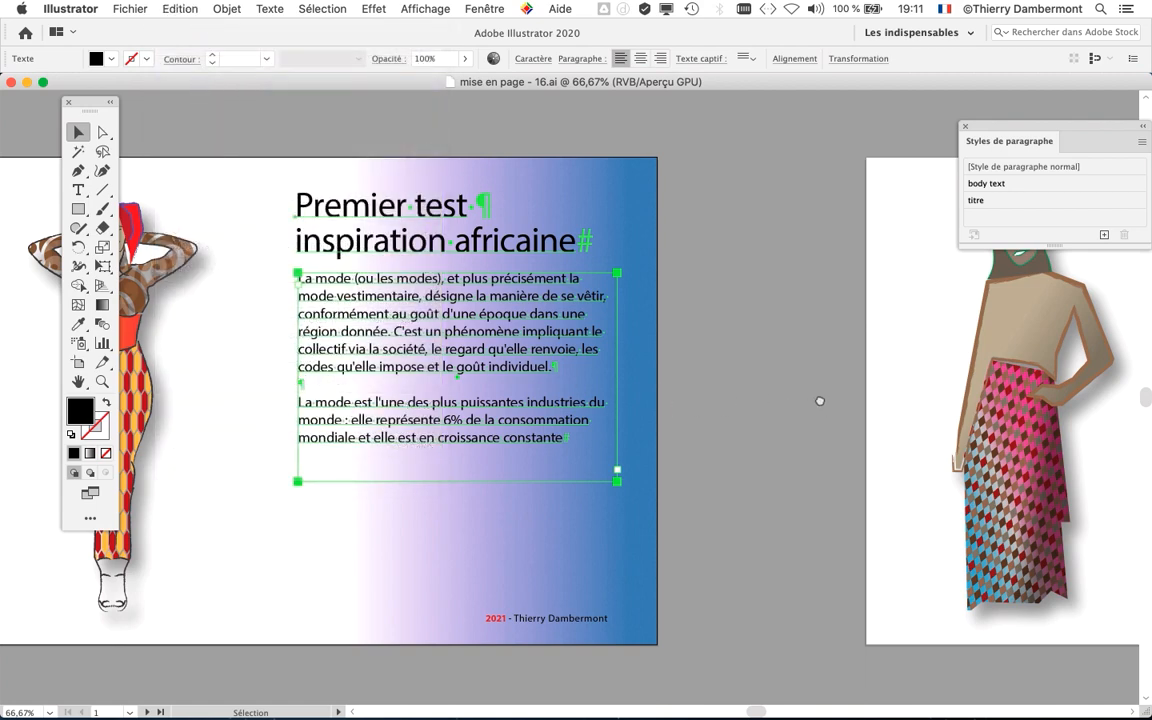
scroll(820, 401, right, 10)
click(543, 189)
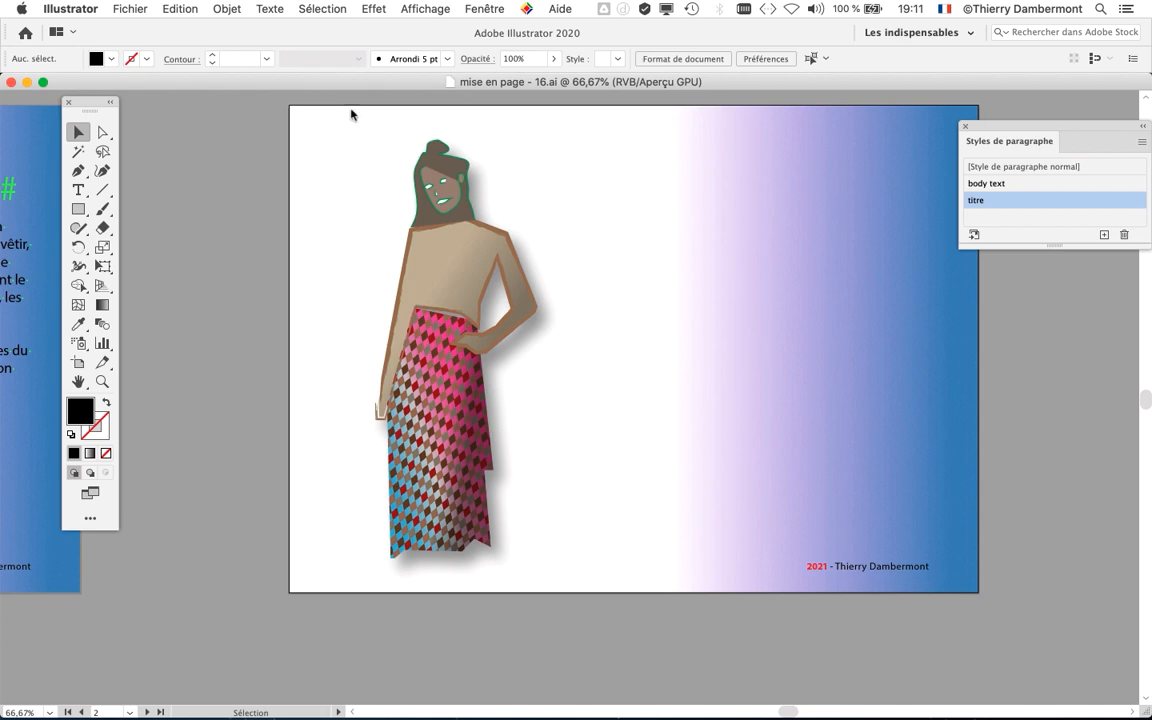
click(186, 9)
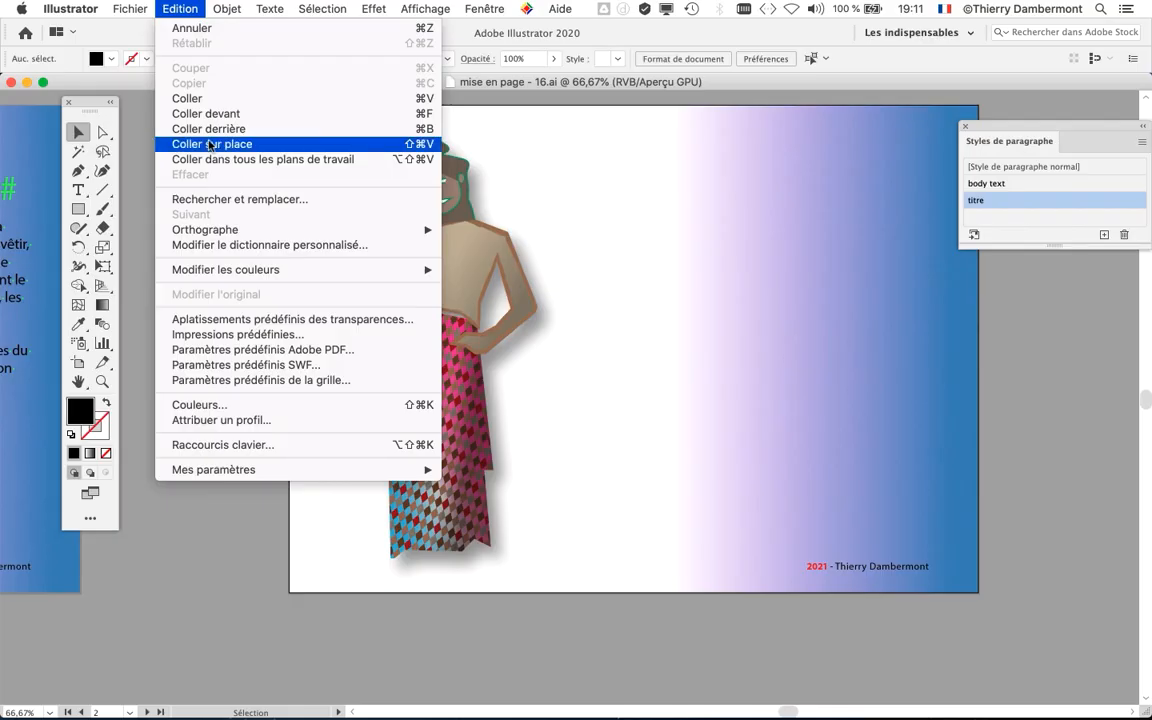
click(210, 145)
Paste the copied title and body text in place on artboard 5, the orange page with the woman in white trousers.
scroll(407, 374, down, 1)
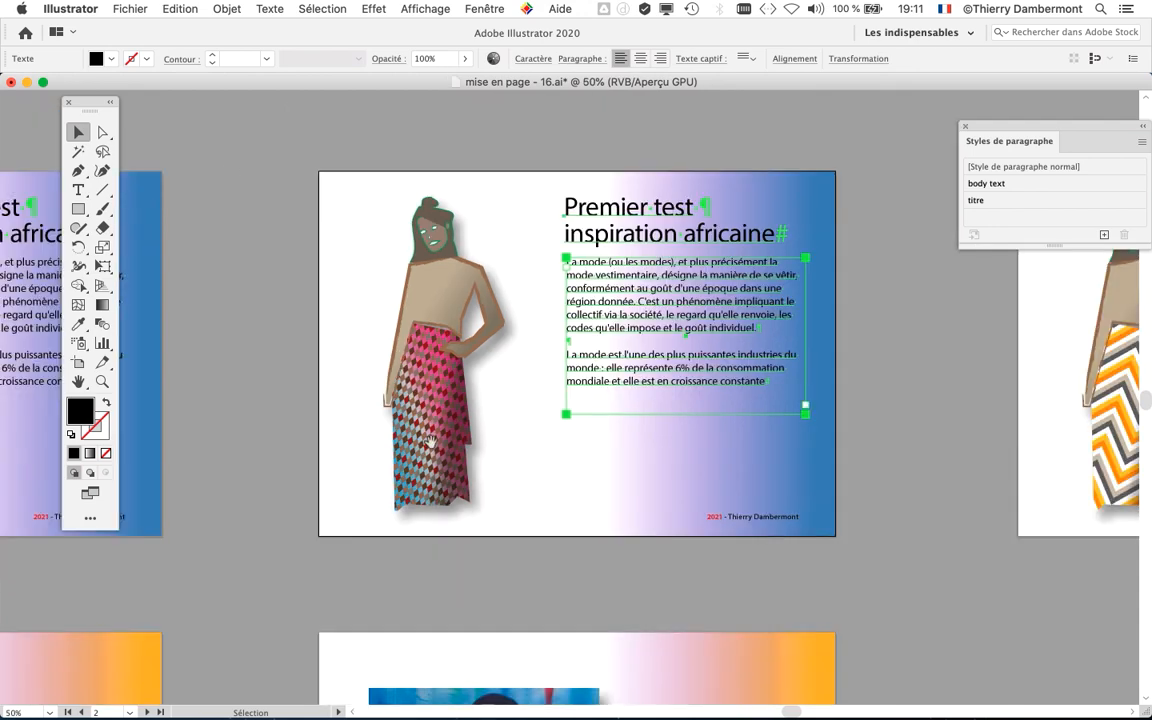
scroll(430, 441, down, 10)
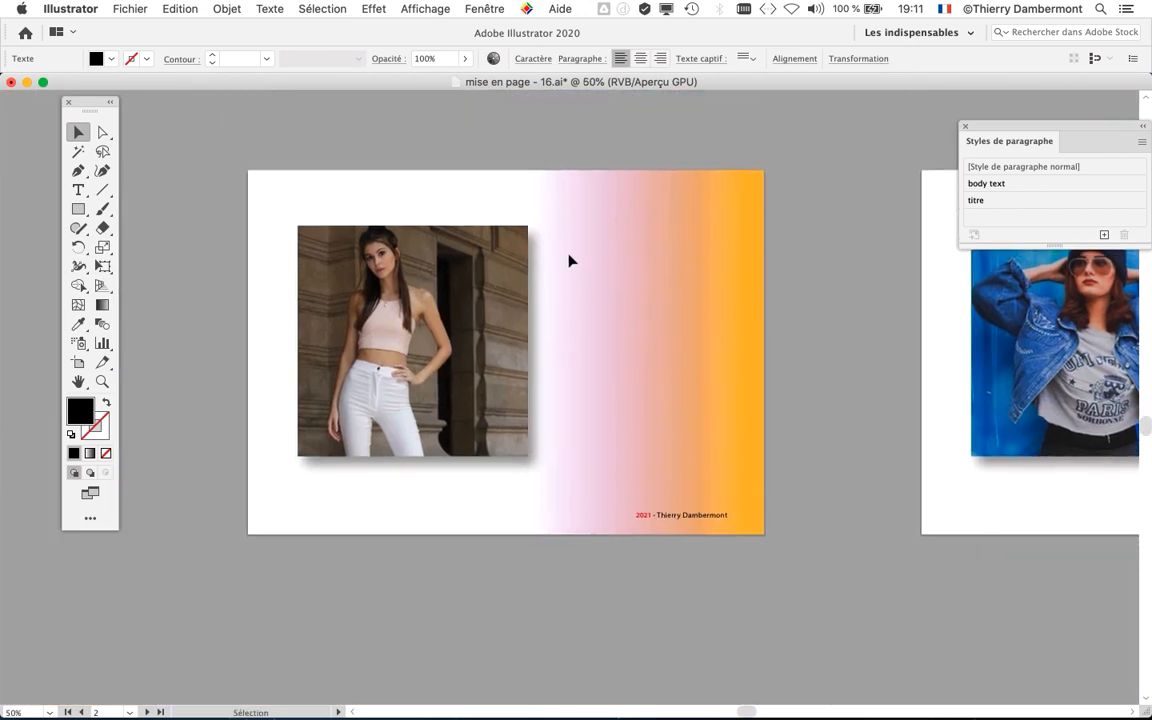
click(538, 253)
click(179, 8)
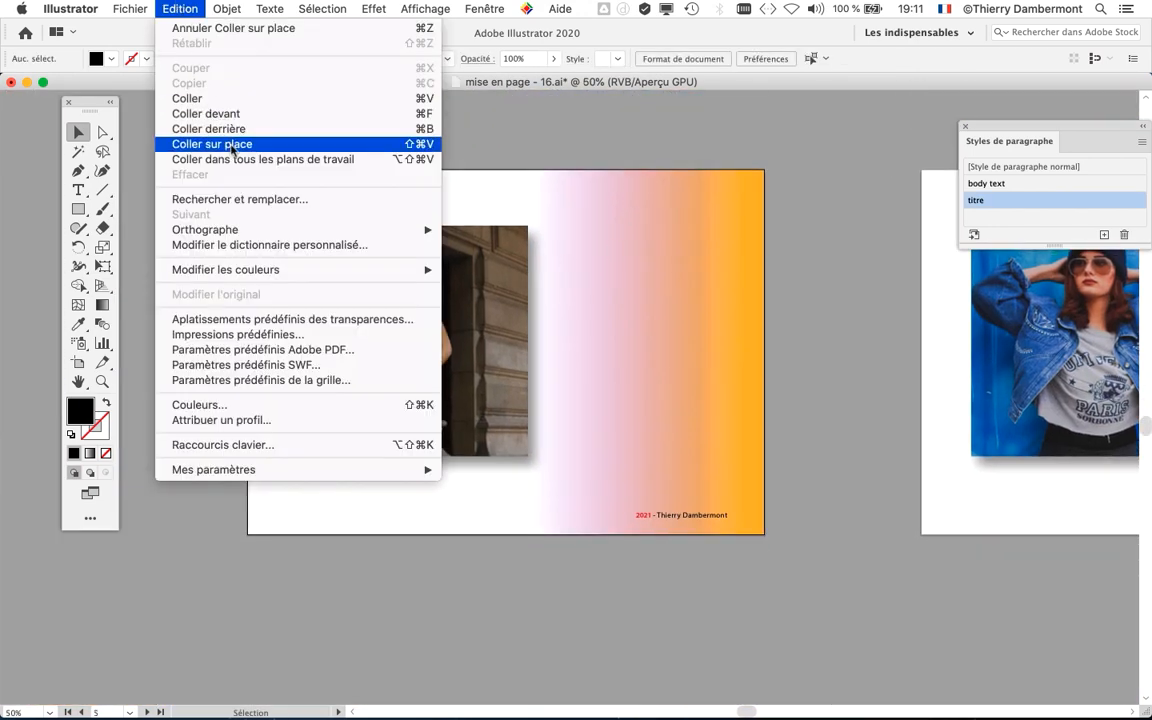
click(232, 148)
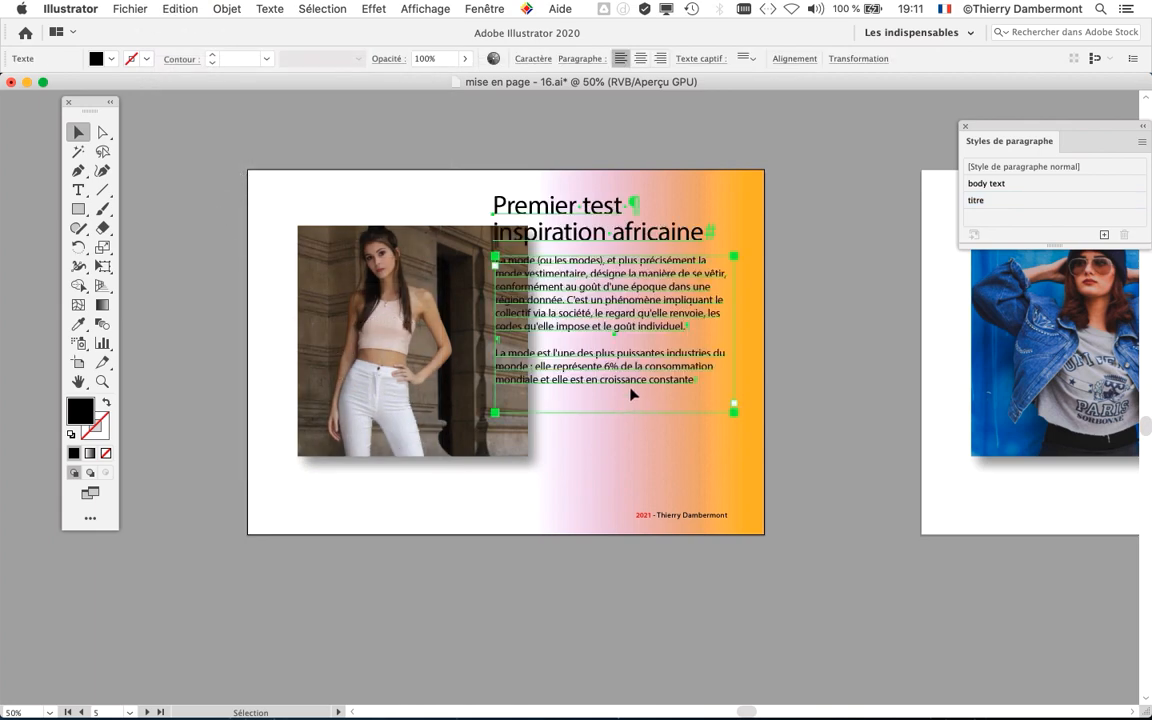
Compare the text position on the orange page with that on the blue page above it.
scroll(620, 358, up, 1)
drag(575, 368, 543, 446)
drag(600, 328, 595, 632)
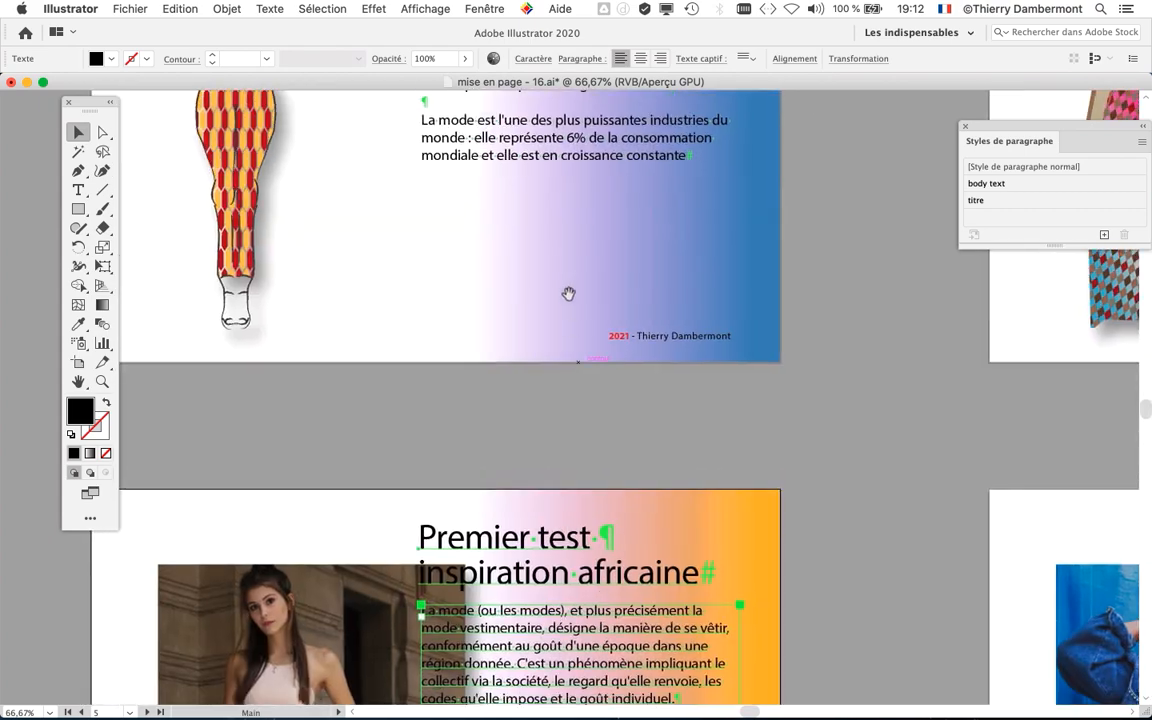
drag(568, 293, 545, 600)
drag(549, 467, 581, 105)
drag(594, 454, 565, 225)
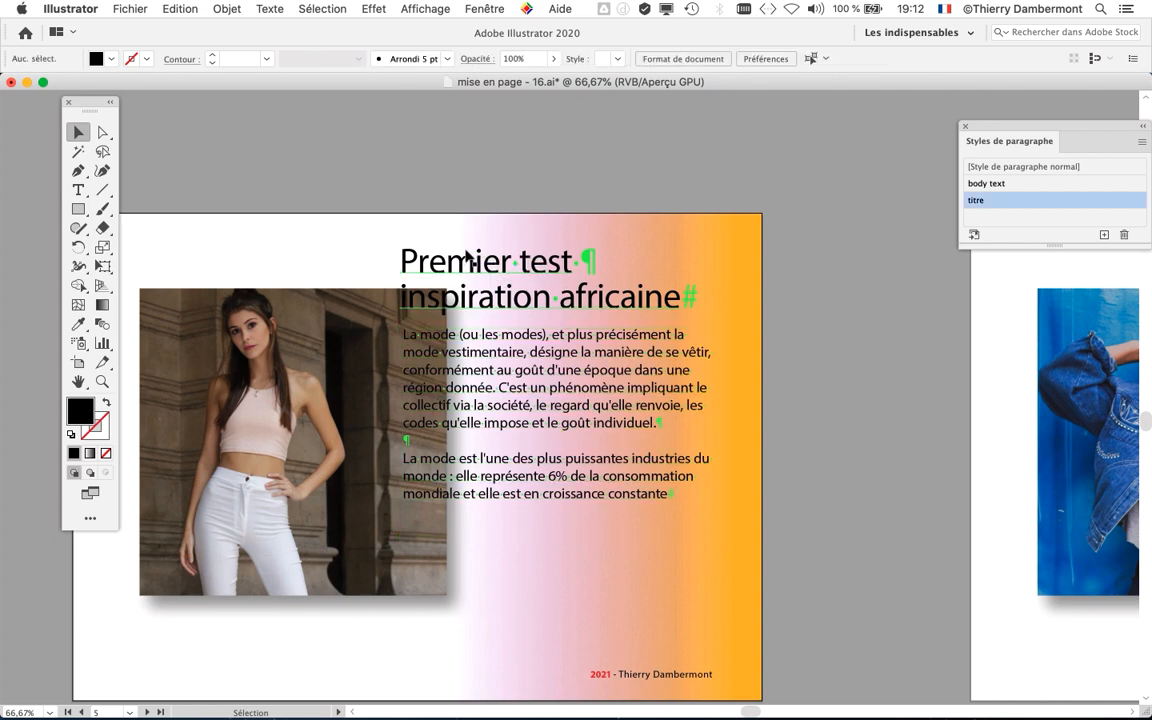
drag(466, 272, 548, 252)
key(super+z)
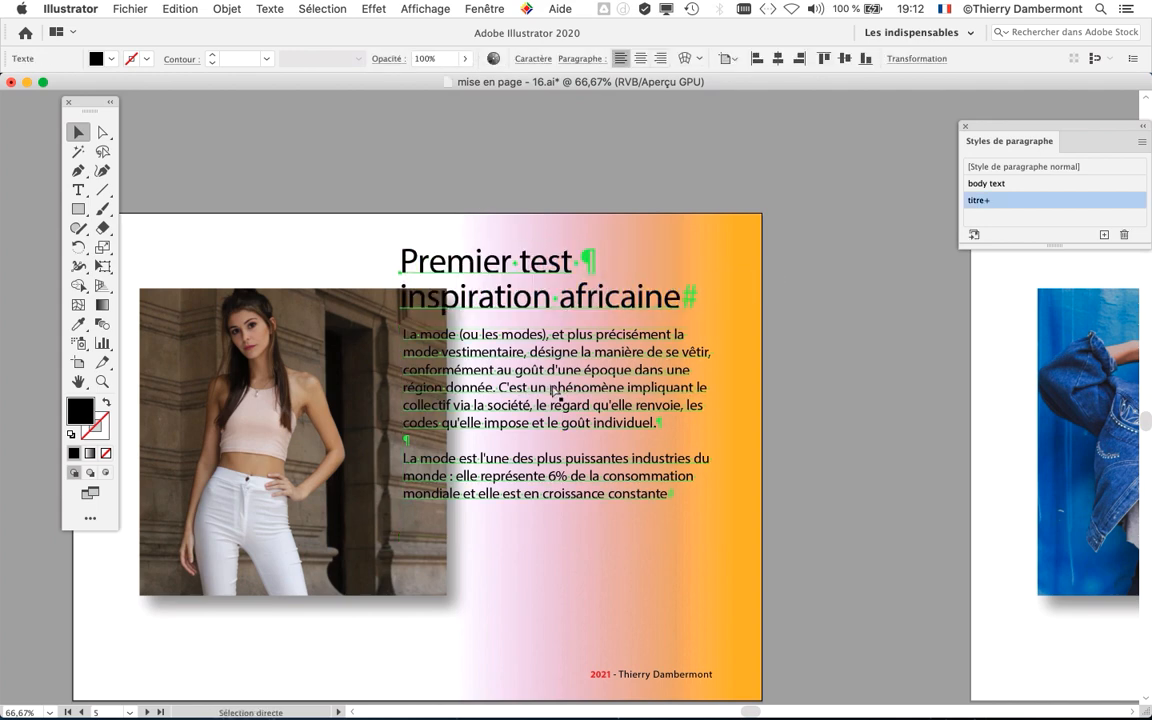
click(501, 162)
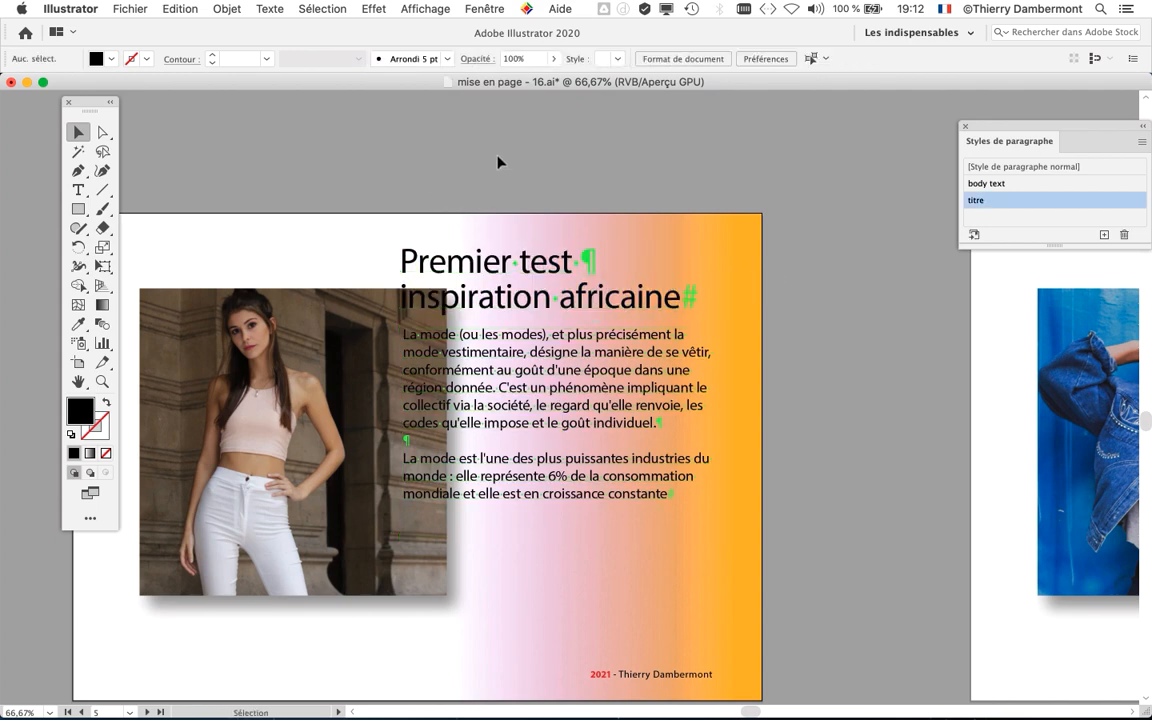
Select the orange page's title and body text together and move them right, clear of the photo.
click(557, 436)
shift+click(508, 309)
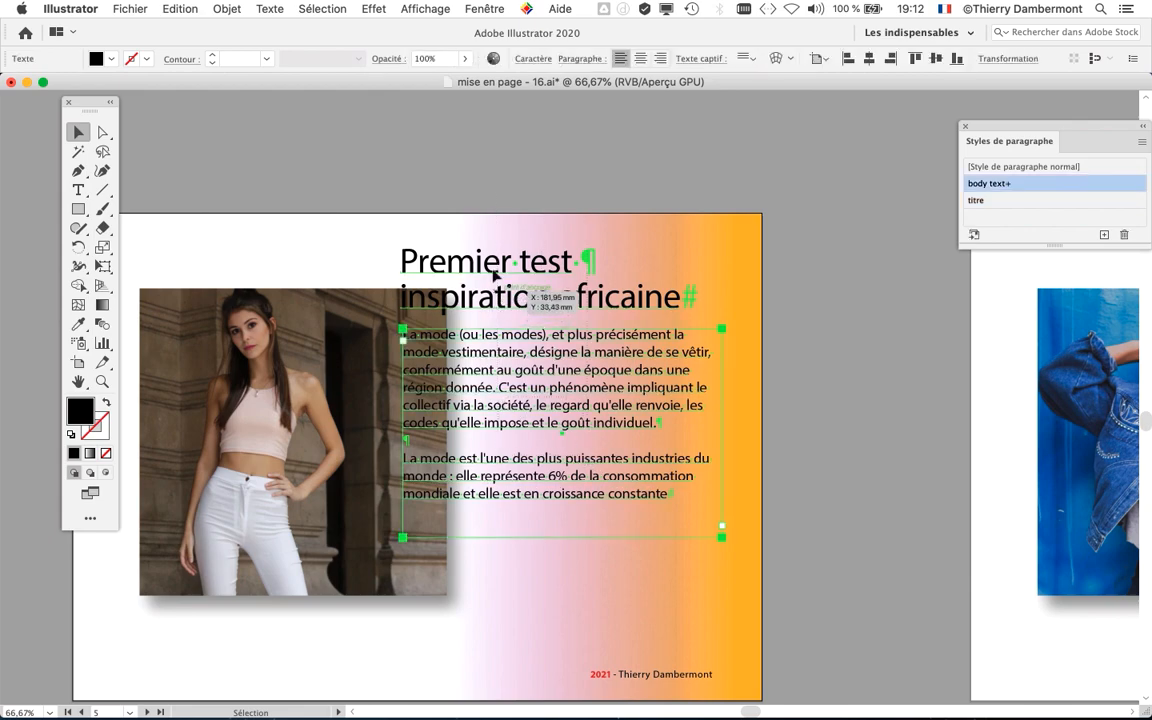
drag(466, 173, 572, 383)
drag(510, 313, 577, 323)
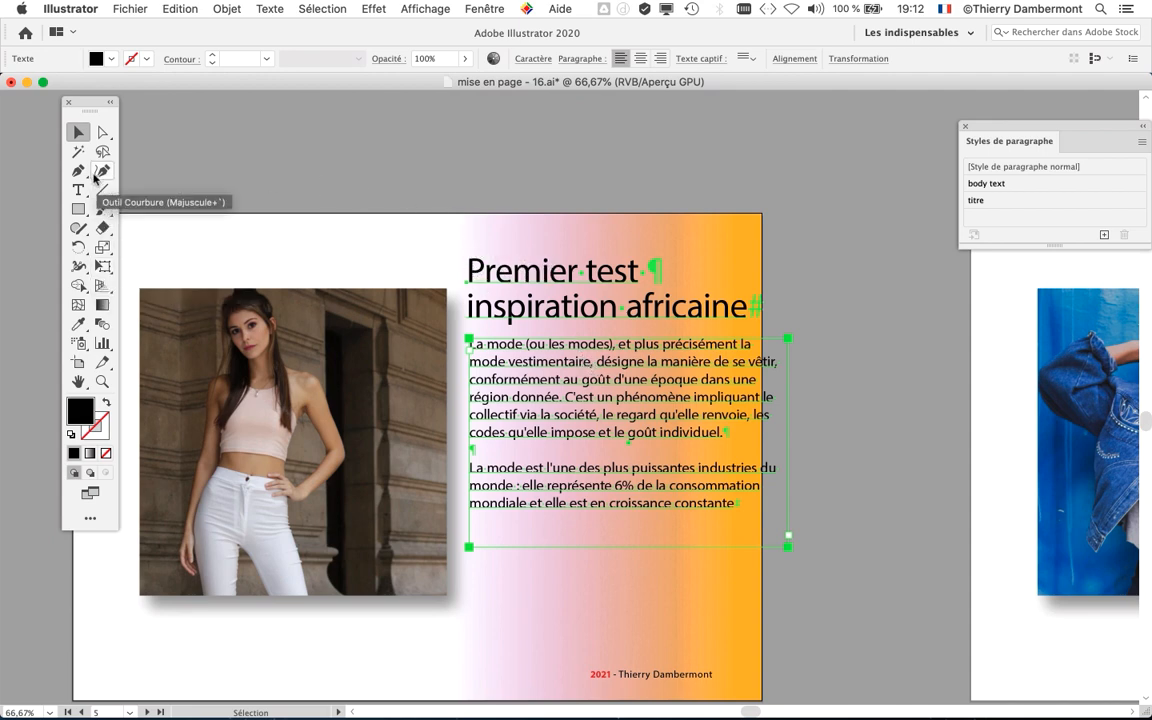
Narrow the body text frame from its right edge to about 98 mm wide, keeping it rectangular and inside the orange page.
click(104, 135)
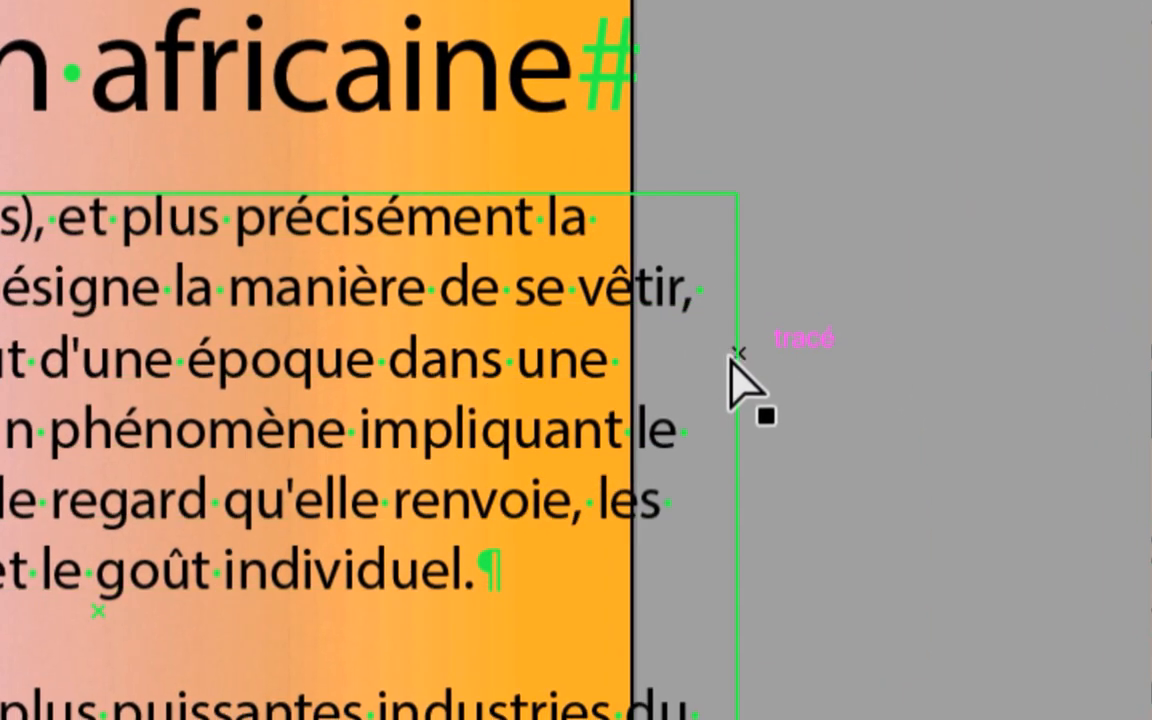
drag(731, 362, 376, 370)
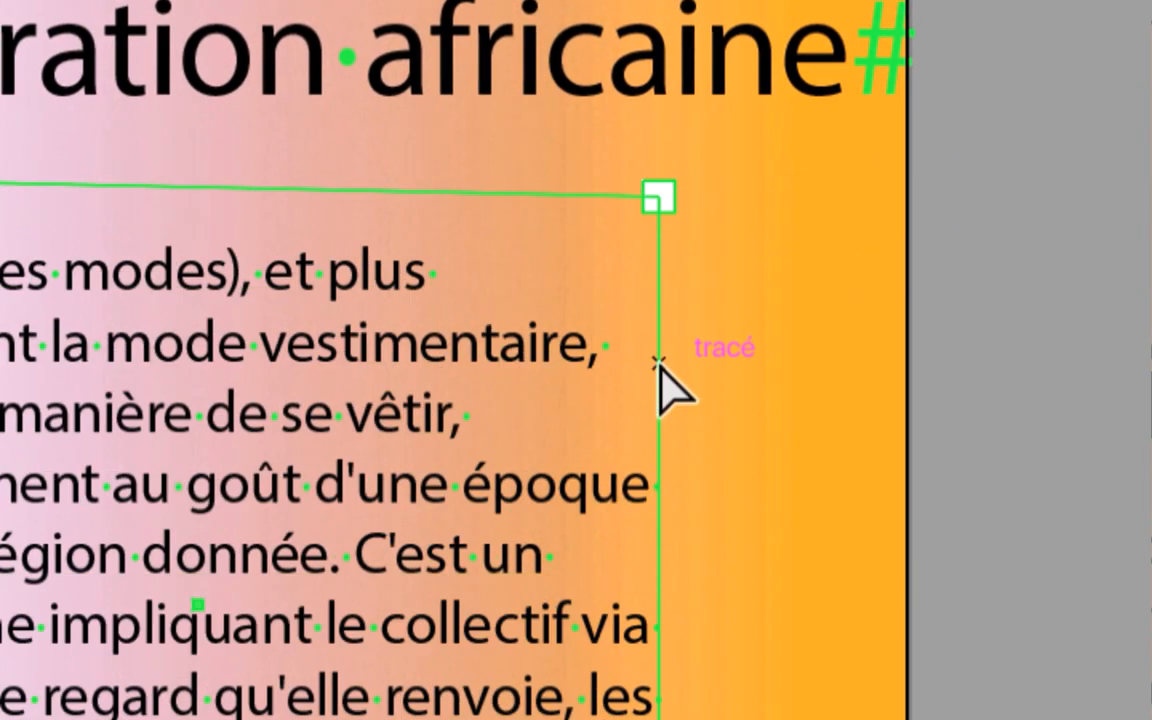
key(ctrl+z)
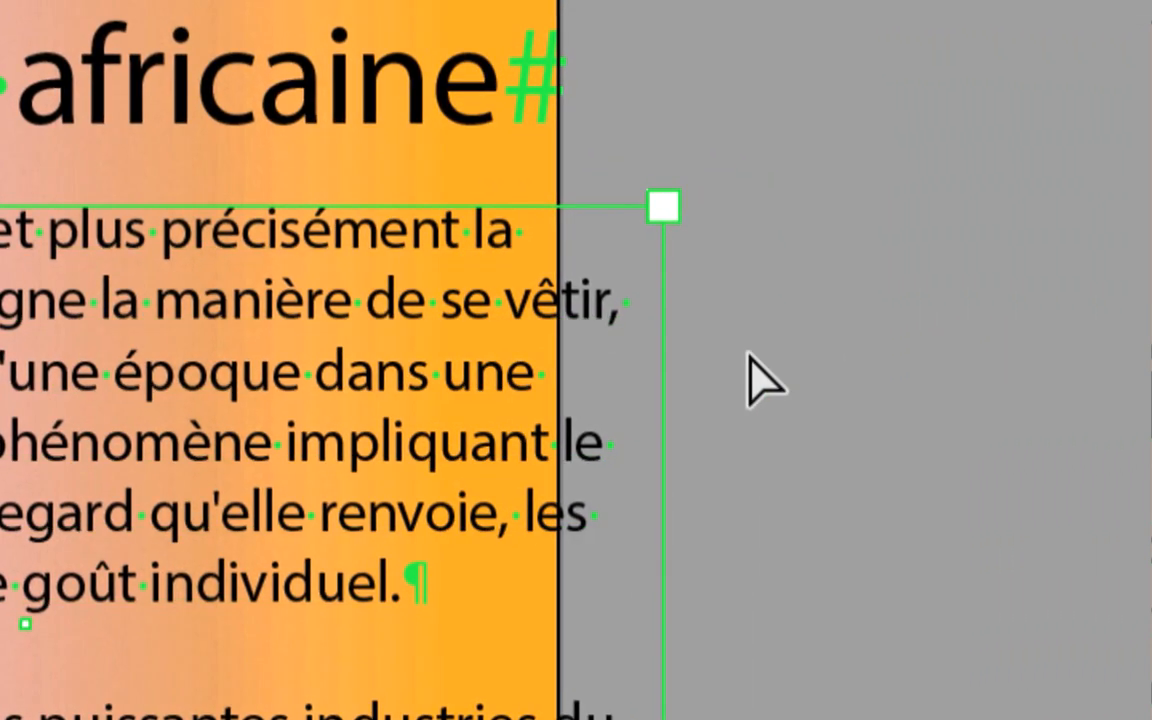
drag(722, 360, 351, 355)
drag(660, 380, 661, 381)
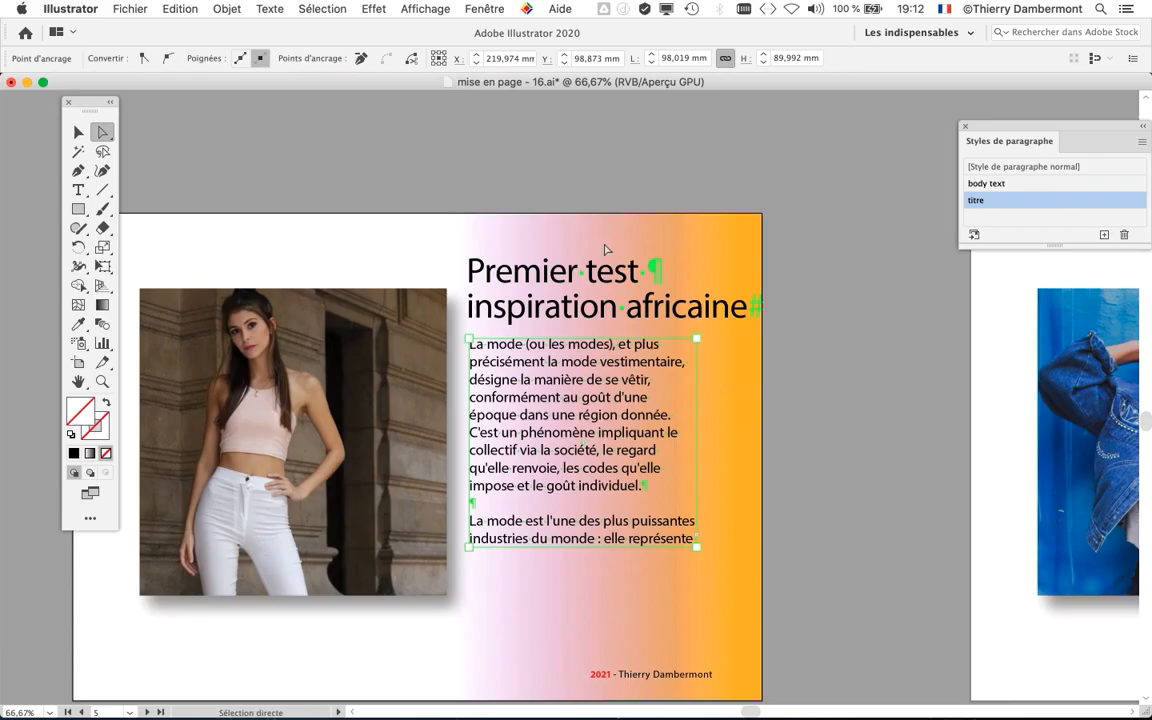
Break the orange page's title before "africaine" so the word starts a third line.
click(79, 190)
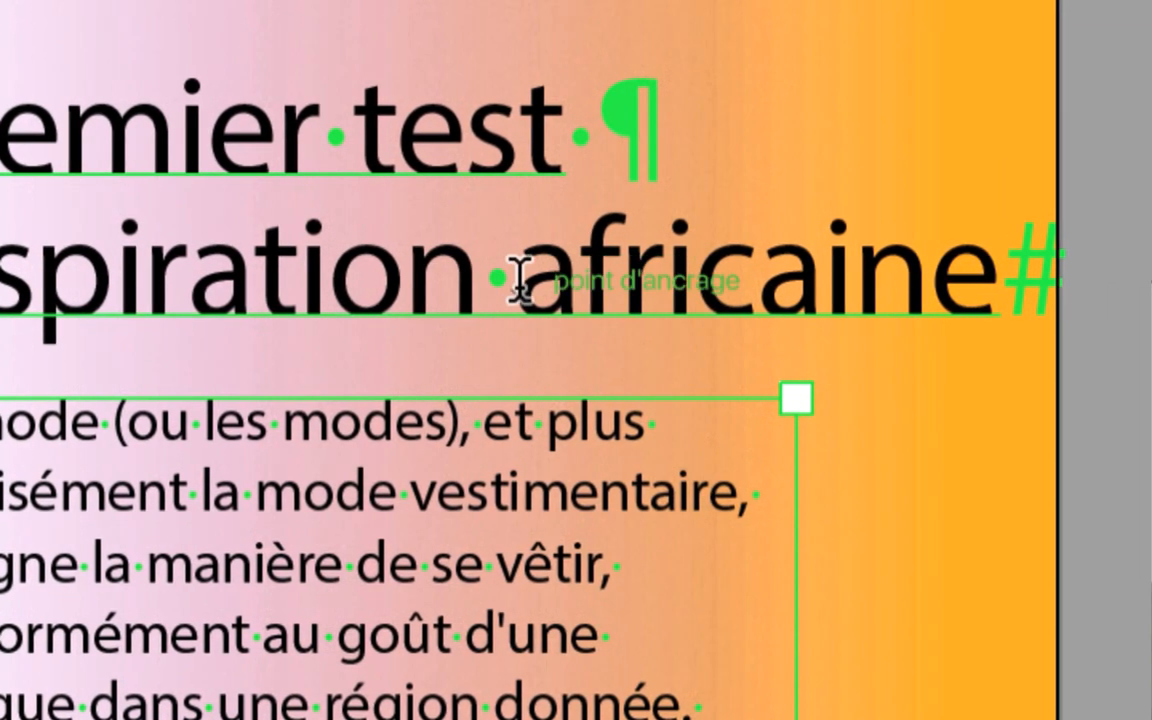
click(519, 280)
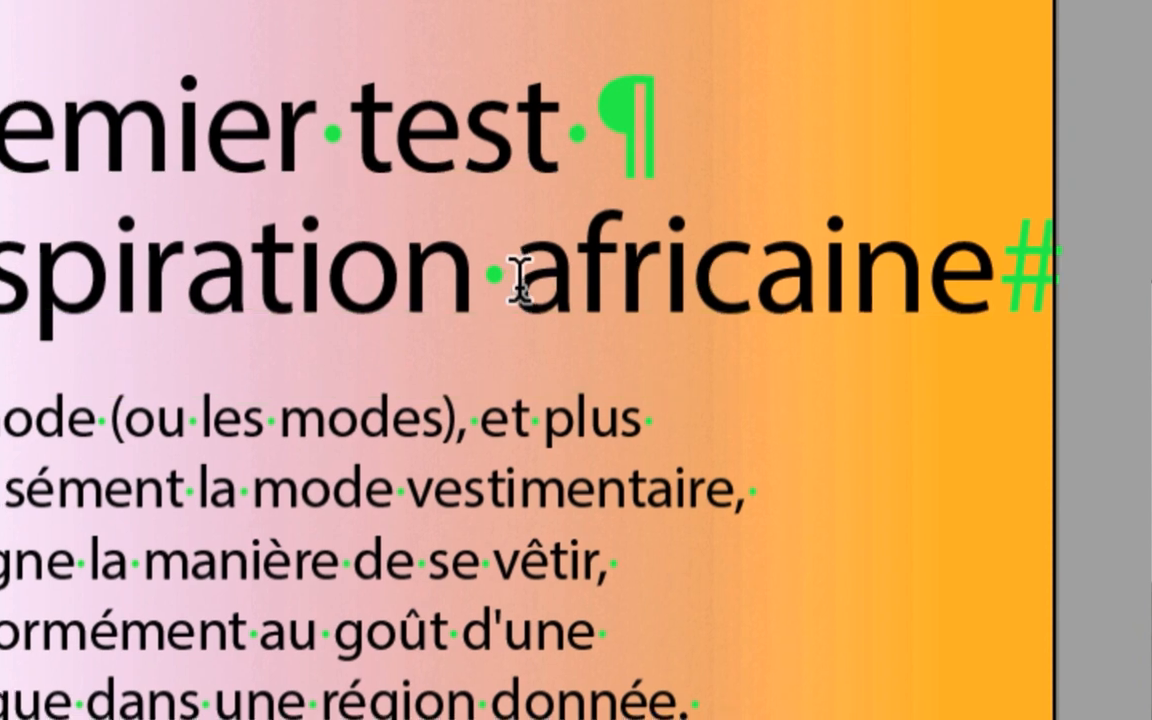
key(Return)
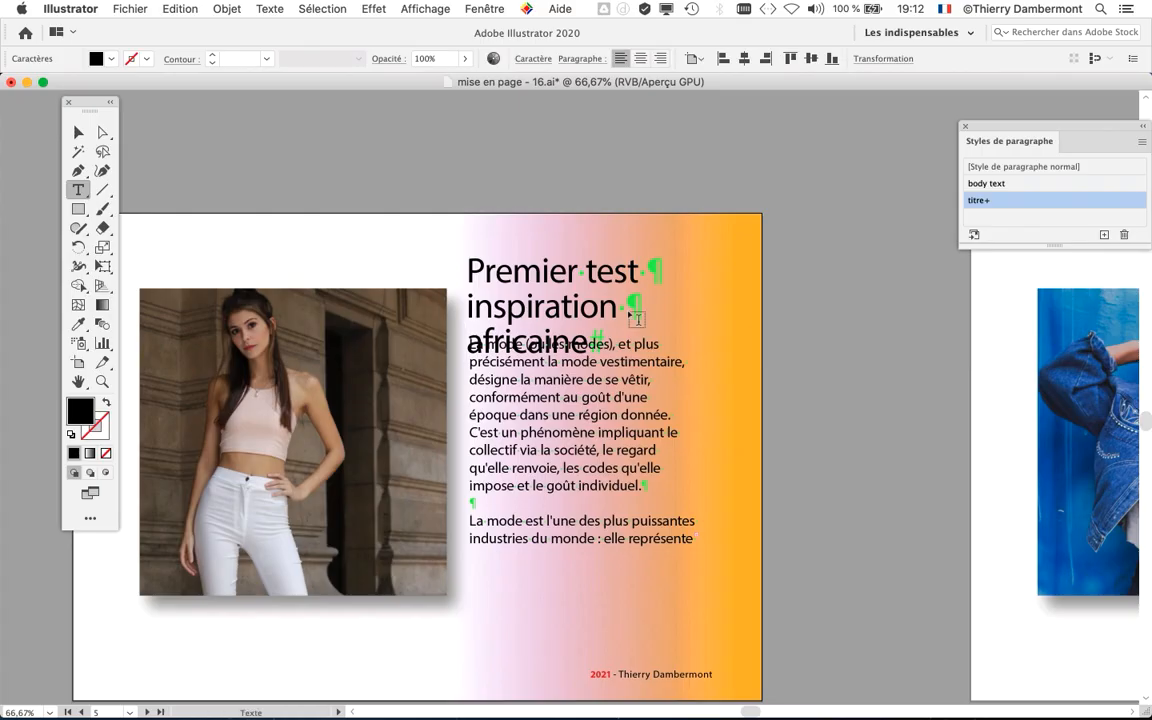
click(78, 132)
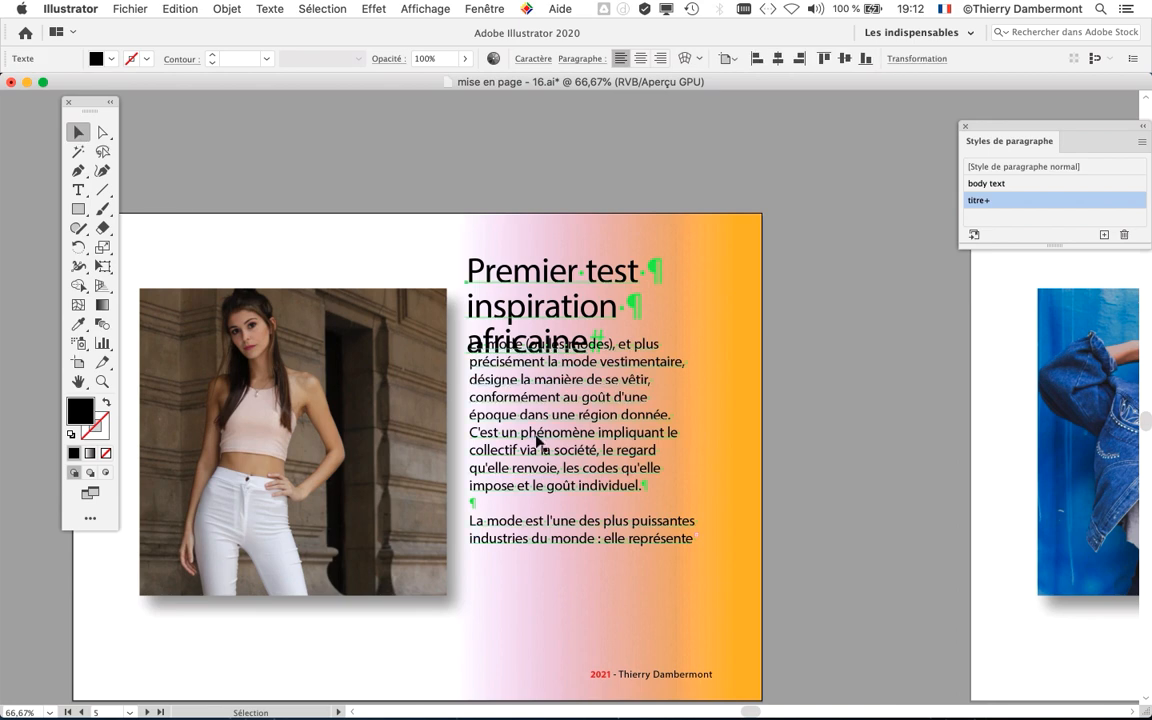
Move the body text block straight down about 13 mm, clear of the three-line title.
click(489, 400)
key(shift+super+a)
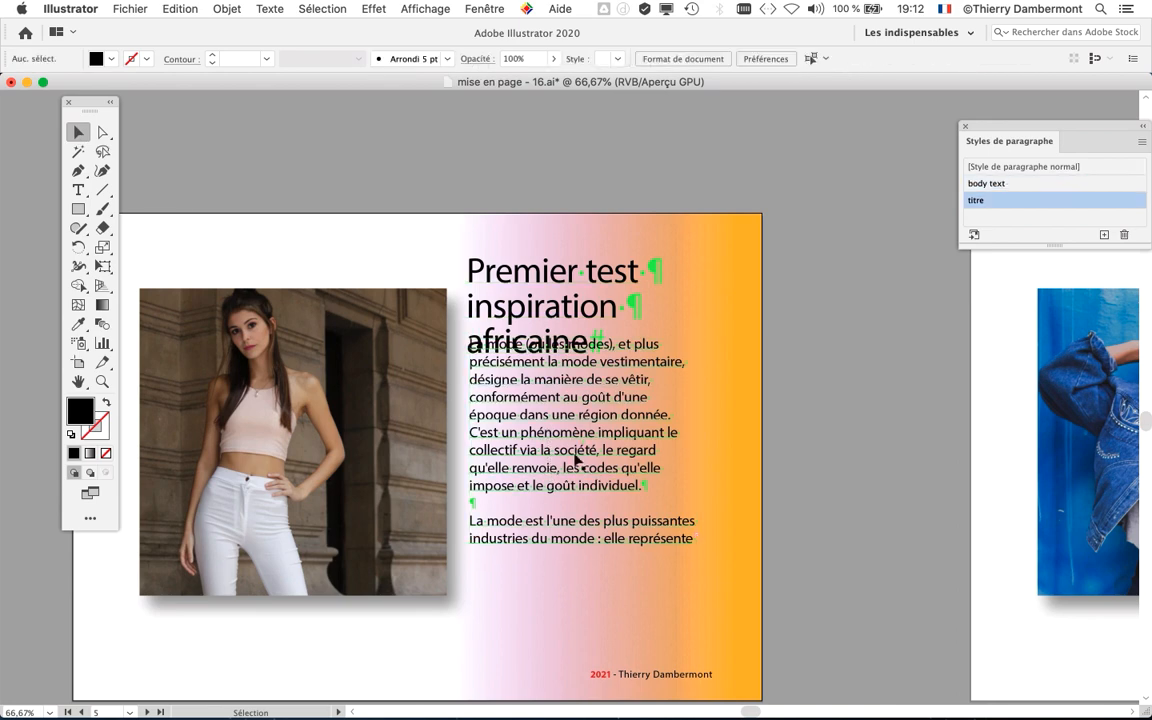
click(672, 346)
drag(672, 346, 673, 376)
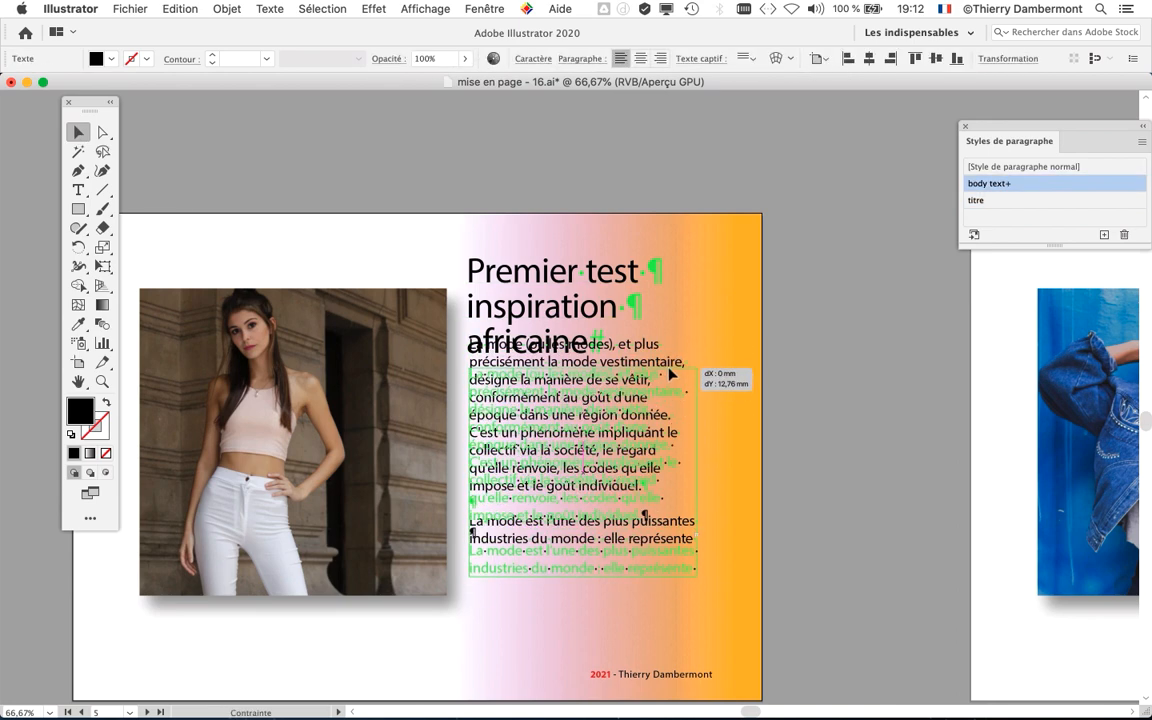
Move the orange page's title and body text together about 10 mm right and 8 mm down.
click(834, 392)
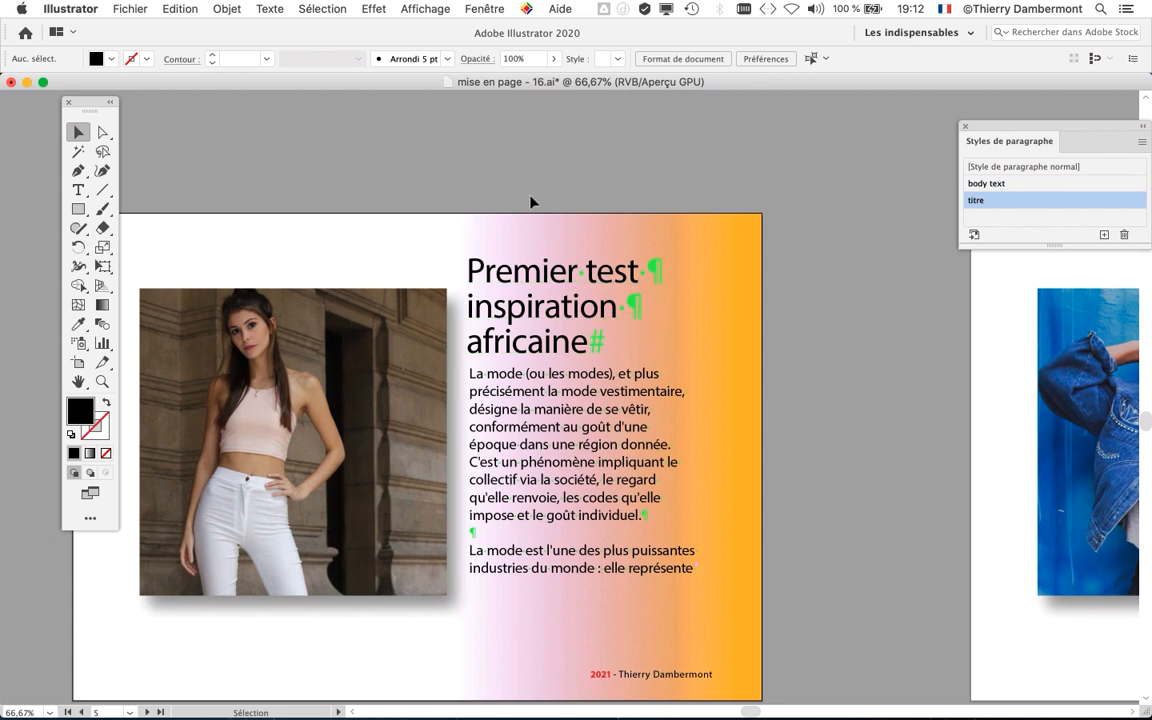
click(596, 445)
drag(596, 445, 620, 464)
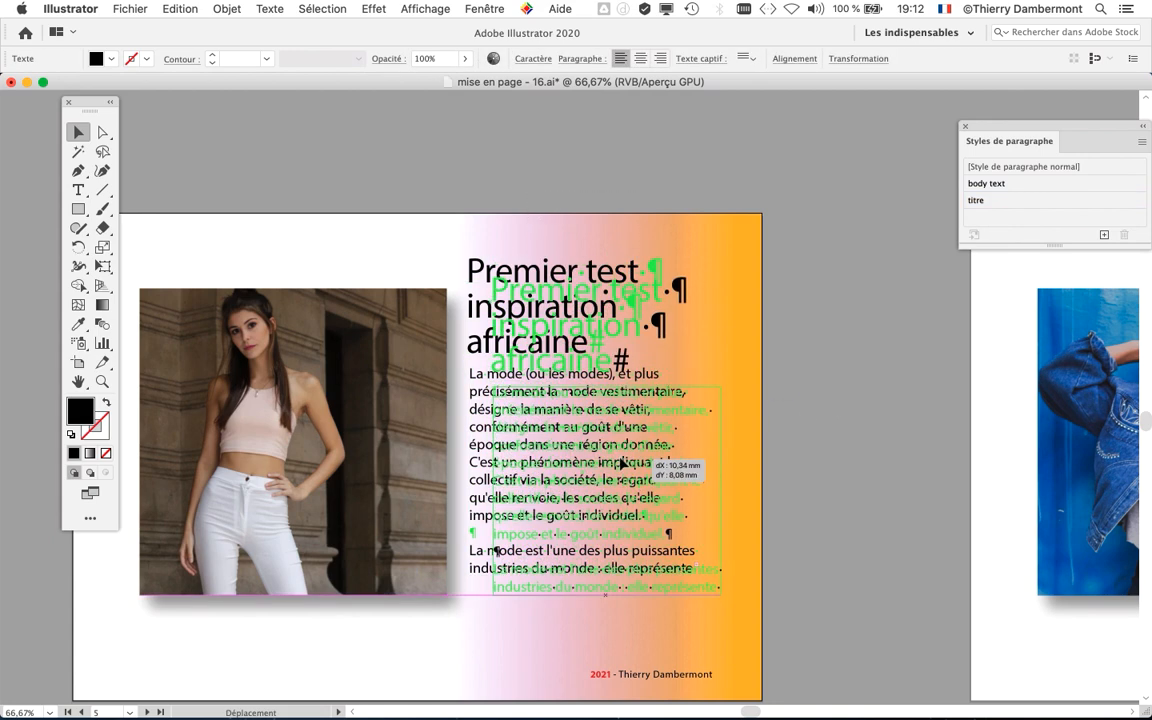
click(797, 594)
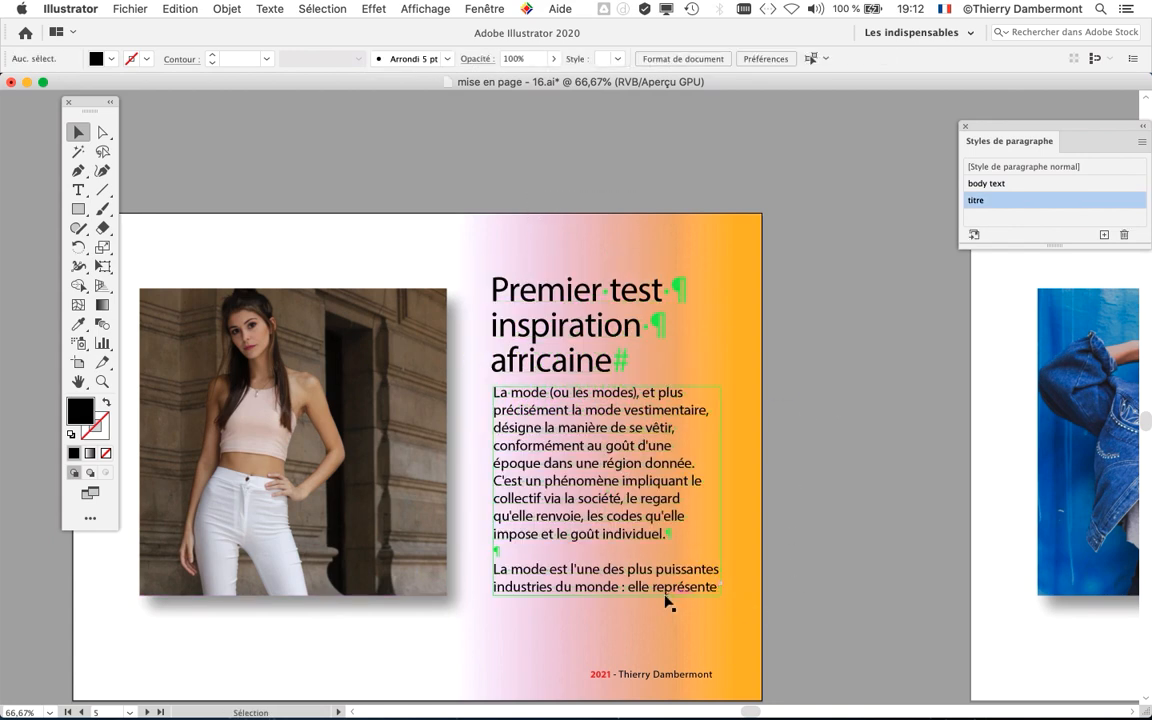
Extend the bottom edge of the orange page's body text frame down to about 111 mm high so the overflow text fits.
click(101, 133)
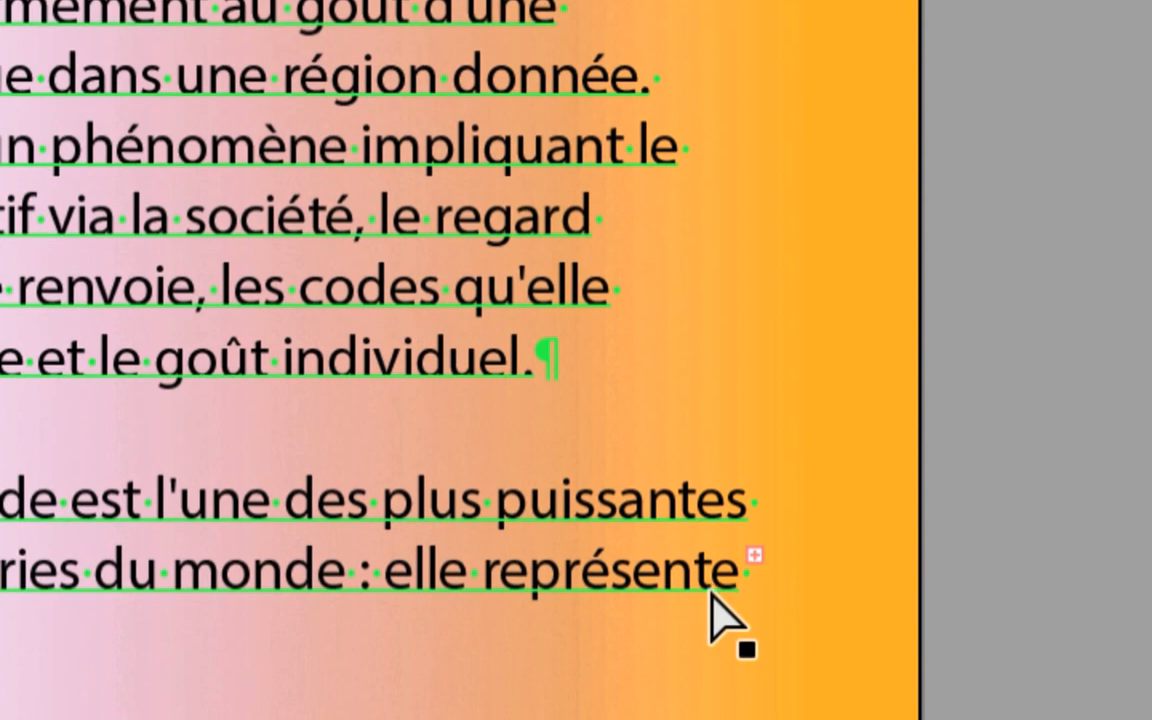
click(692, 618)
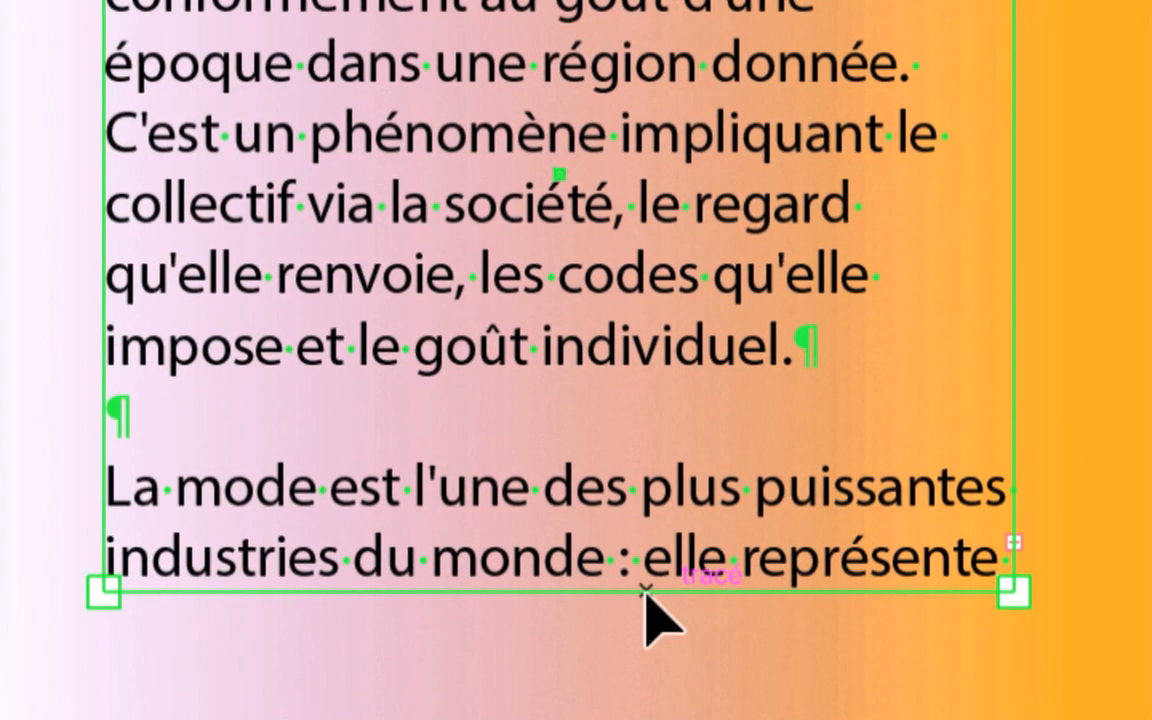
drag(643, 591, 644, 630)
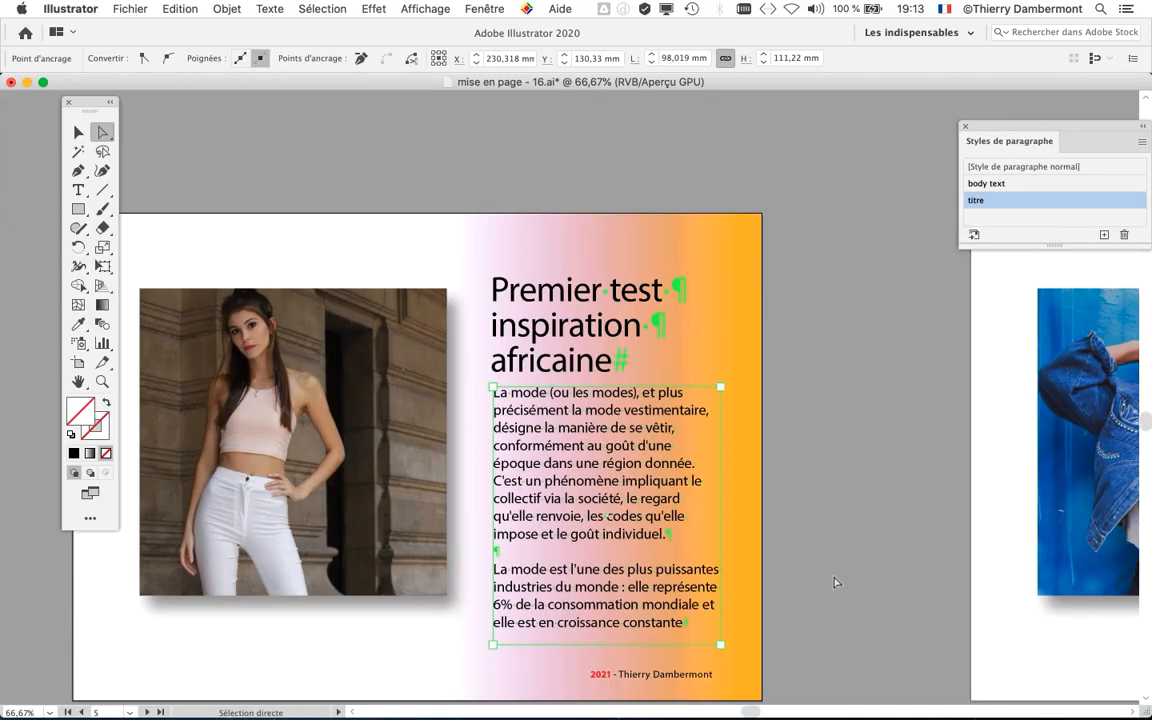
click(836, 582)
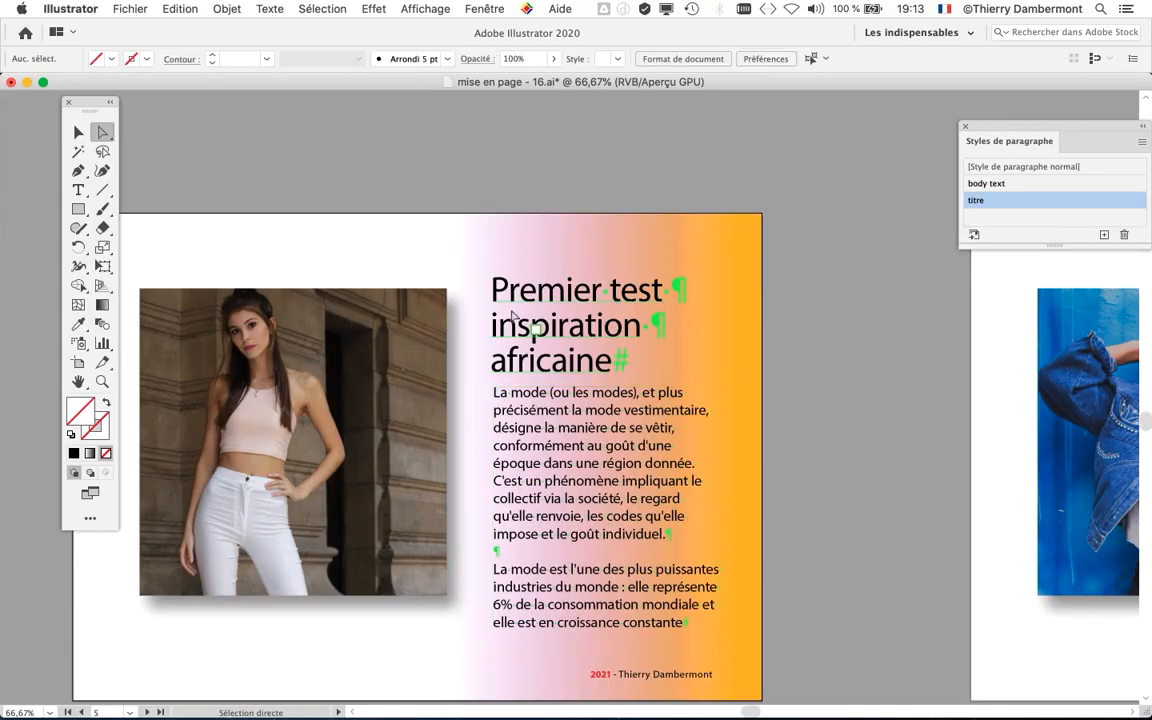
Shift the orange page's title and body text slightly up and left, and bring the paragraph styles panel closer to the page.
click(72, 131)
drag(665, 512, 658, 493)
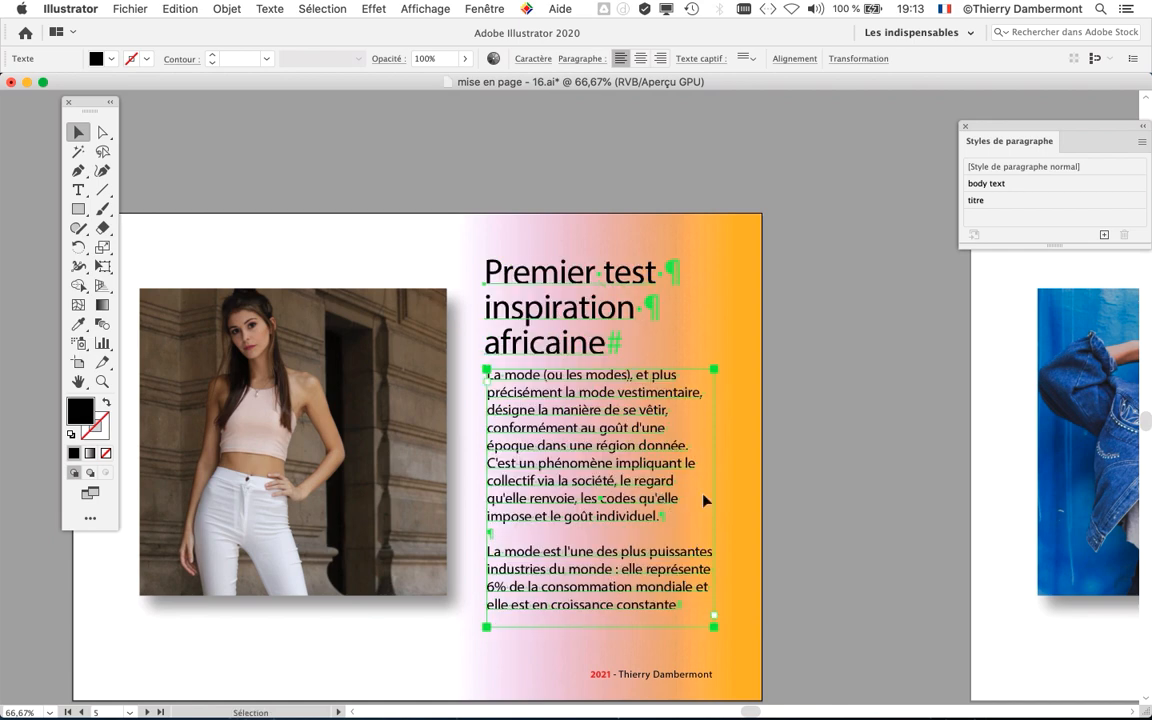
click(808, 507)
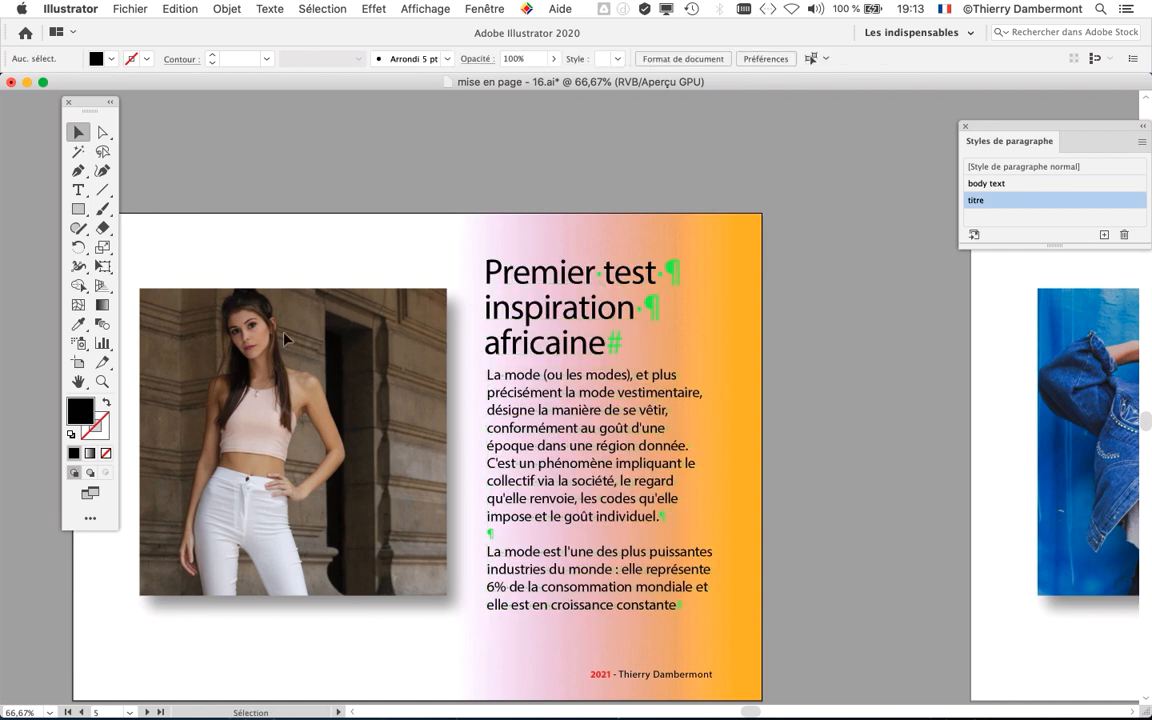
click(612, 462)
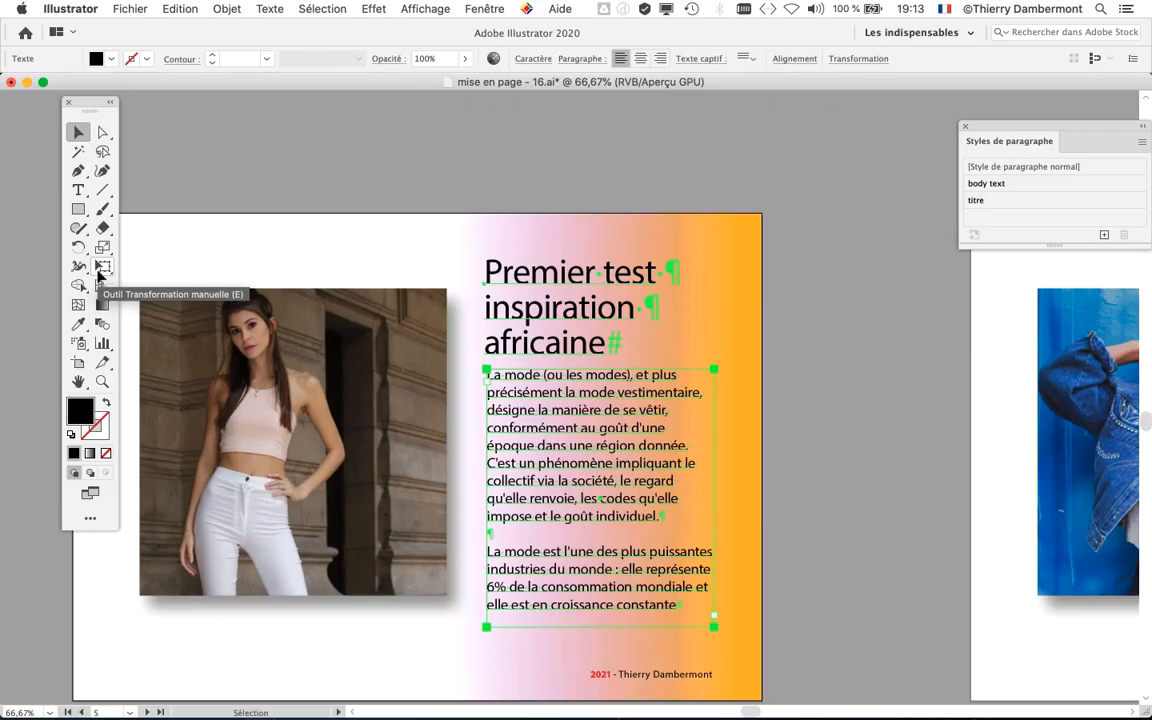
drag(1001, 124, 741, 136)
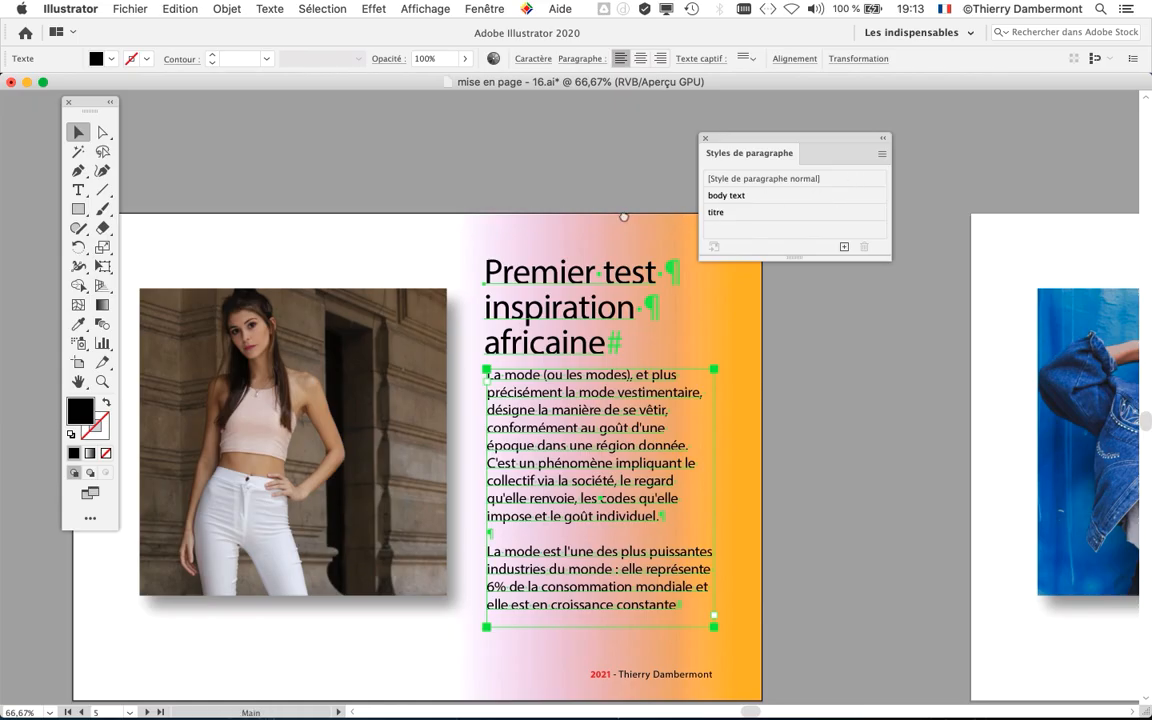
Lower the first blue page's title and body text together, and raise the title alone to widen the gap between them.
scroll(533, 352, up, 10)
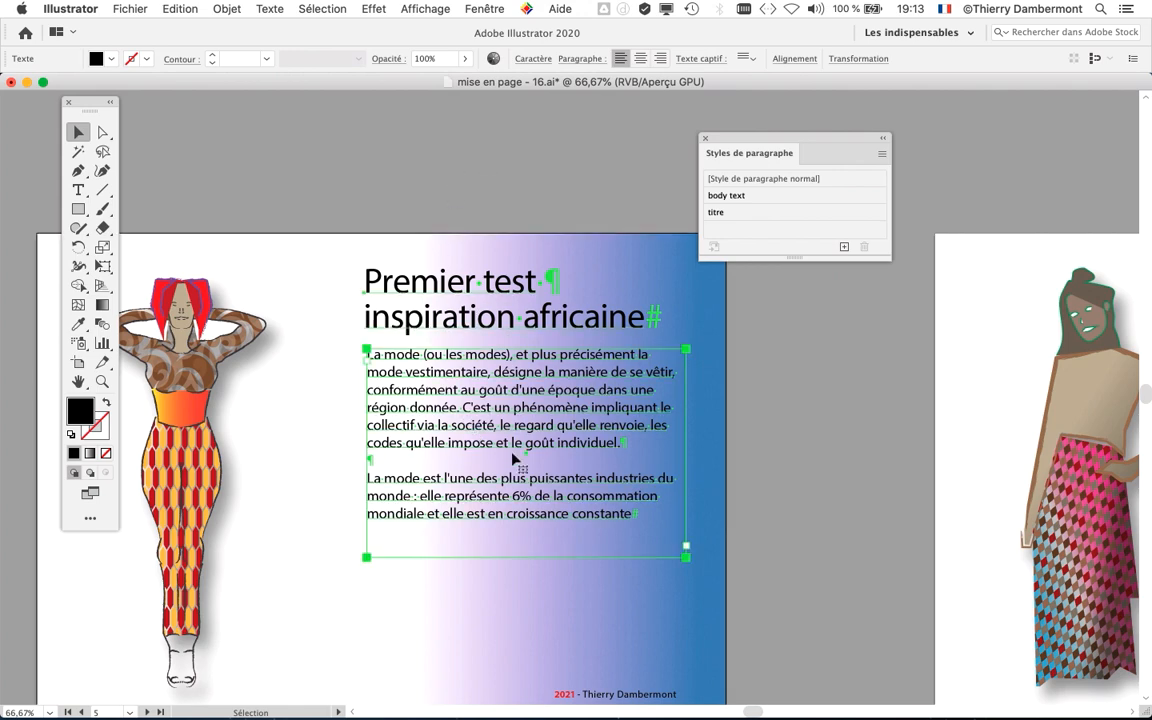
drag(514, 458, 514, 493)
click(520, 345)
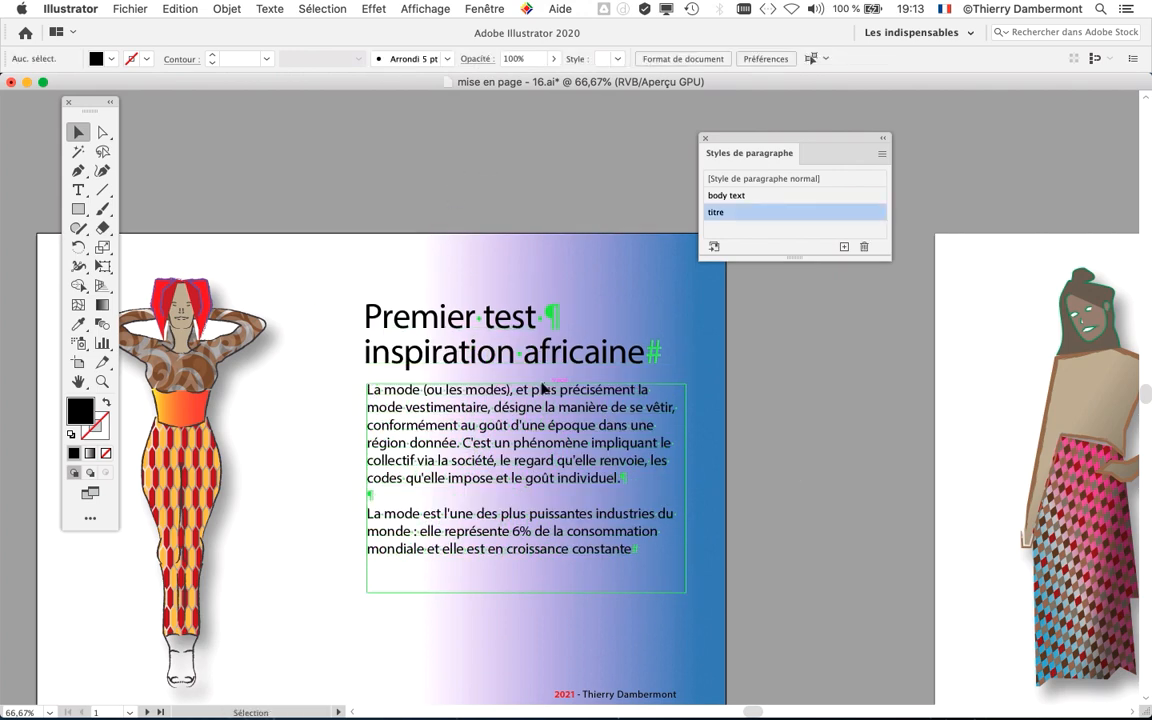
mouse_move(520, 345)
mouse_down()
mouse_move(515, 300)
mouse_move(520, 330)
mouse_up()
click(573, 242)
Move the first blue page's title and body text together slightly left and down, toward the figure.
click(476, 496)
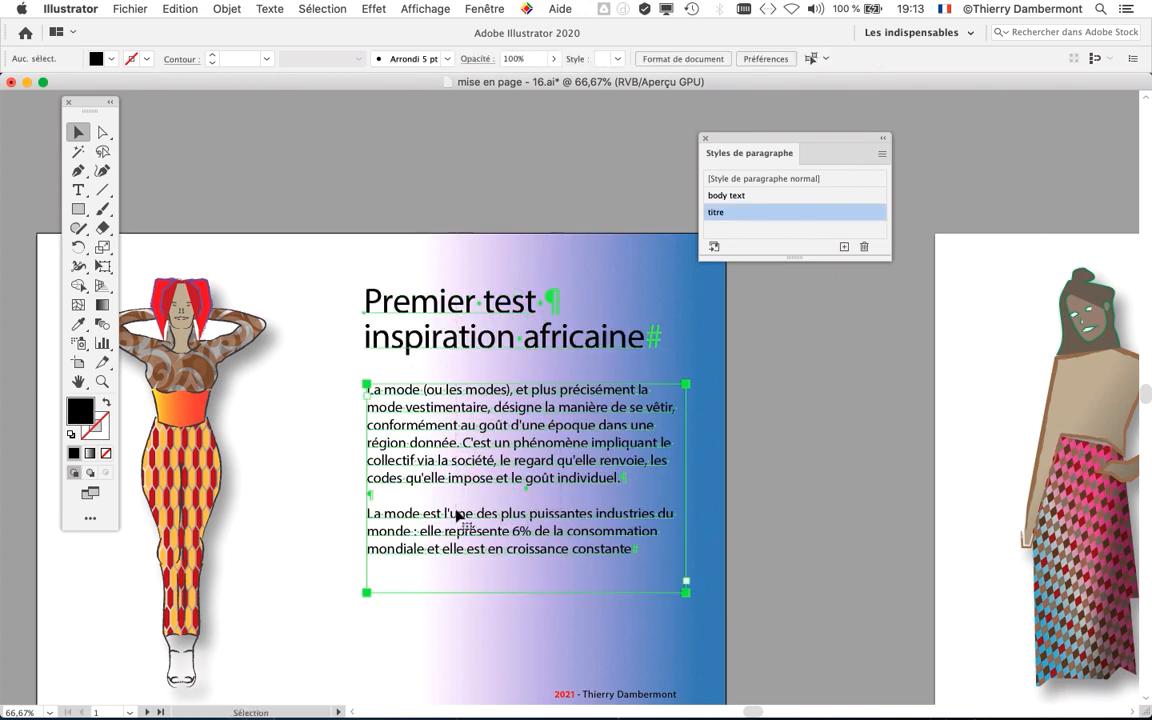
drag(476, 496, 446, 513)
click(843, 529)
Select the old title and body text on the second blue page and delete both.
drag(843, 529, 746, 522)
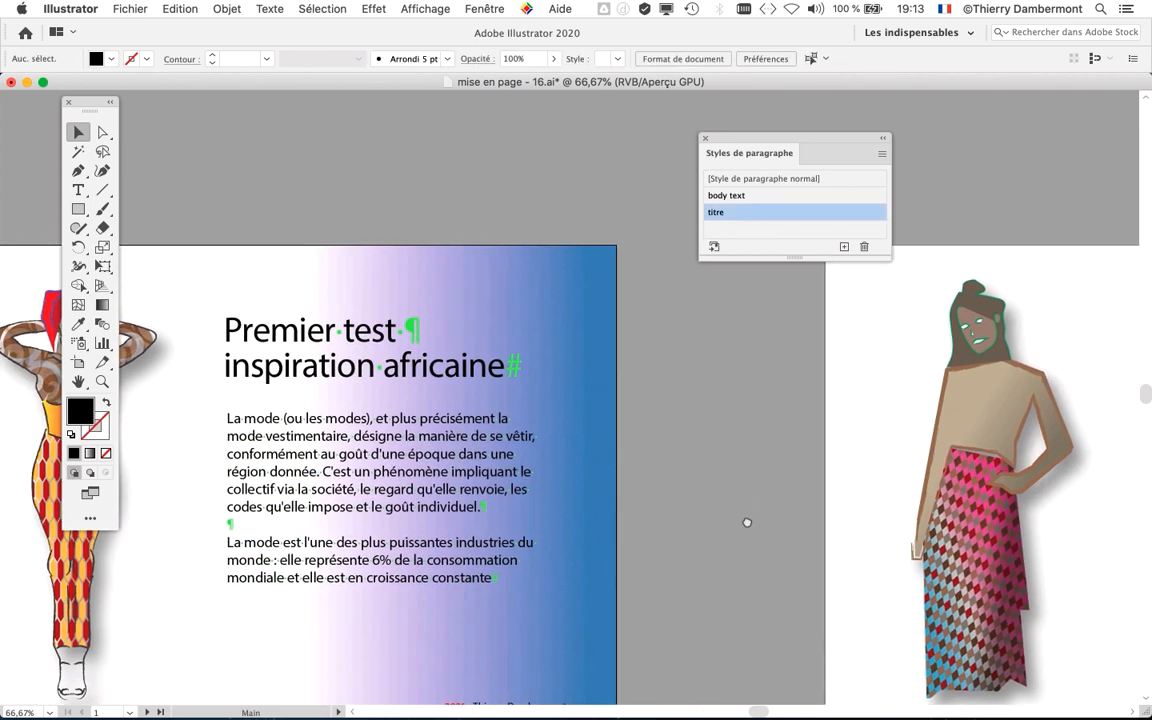
scroll(740, 525, down, 1)
drag(677, 490, 594, 393)
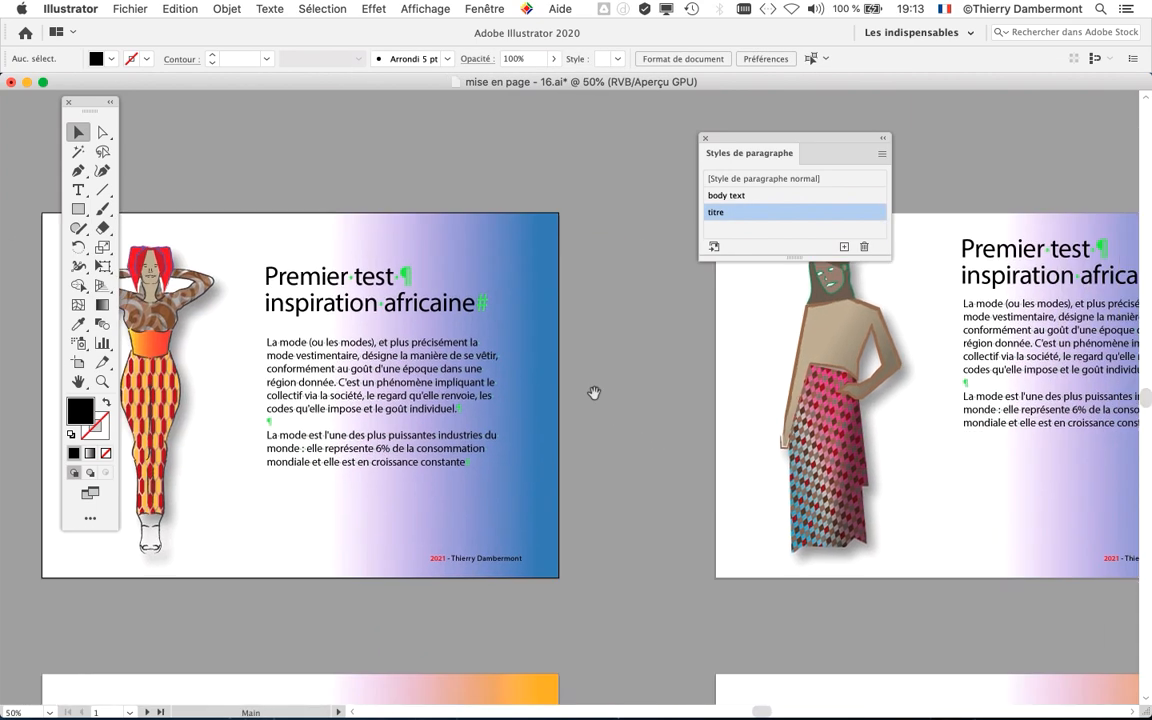
click(1055, 392)
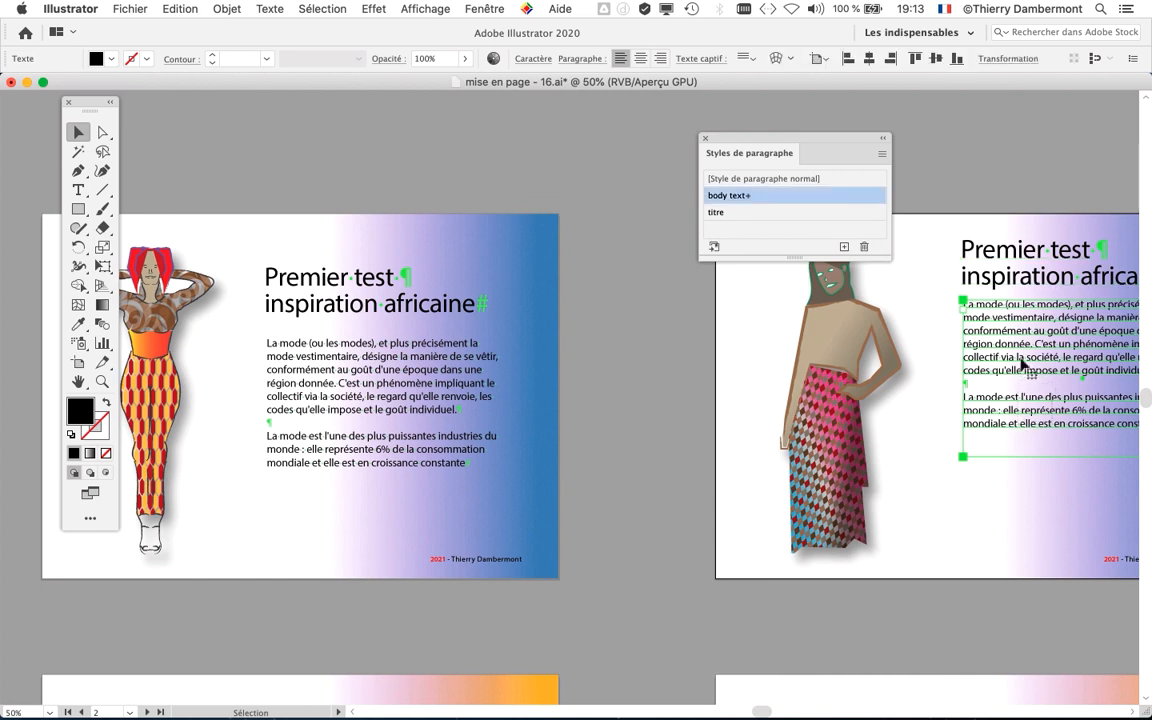
click(1010, 176)
drag(1007, 202, 1032, 410)
key(Delete)
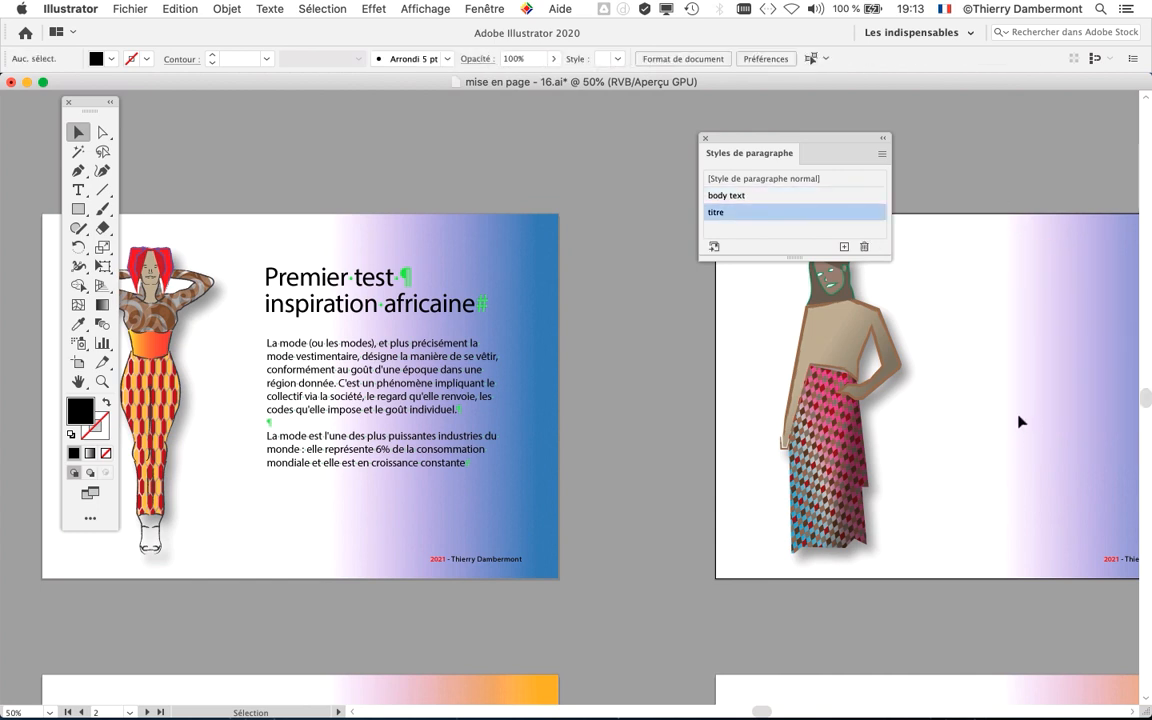
Copy the first blue page's title and body text and paste them in place on the second blue page.
click(384, 467)
click(180, 8)
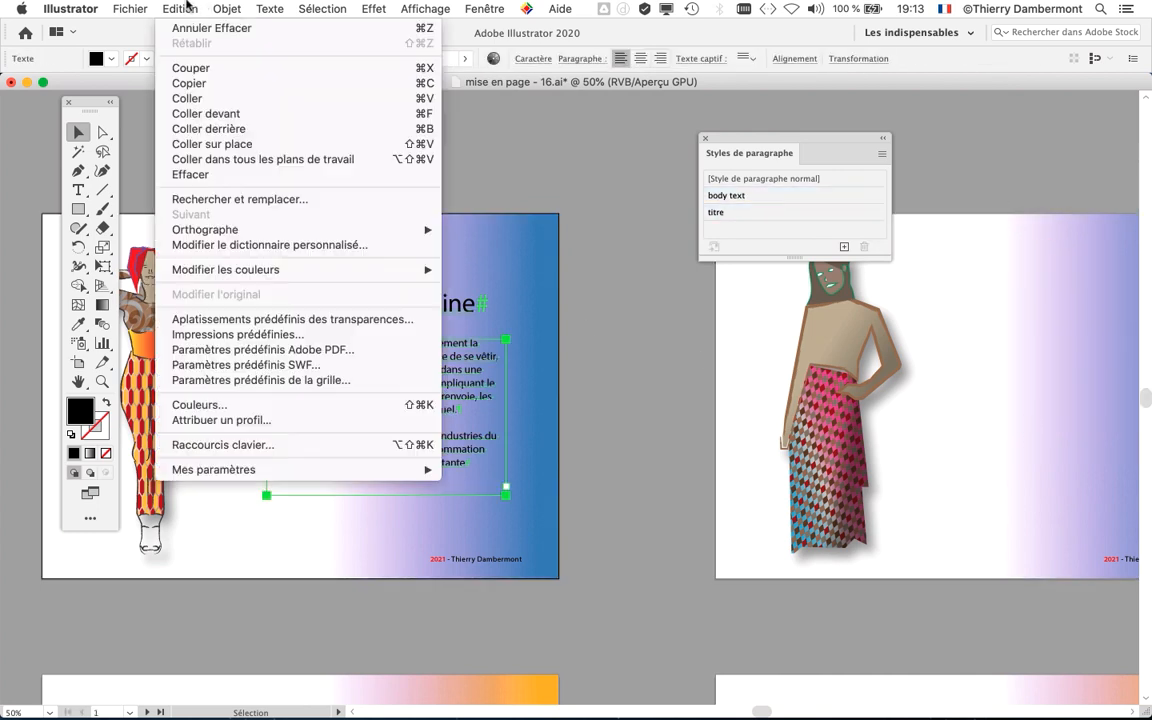
click(200, 83)
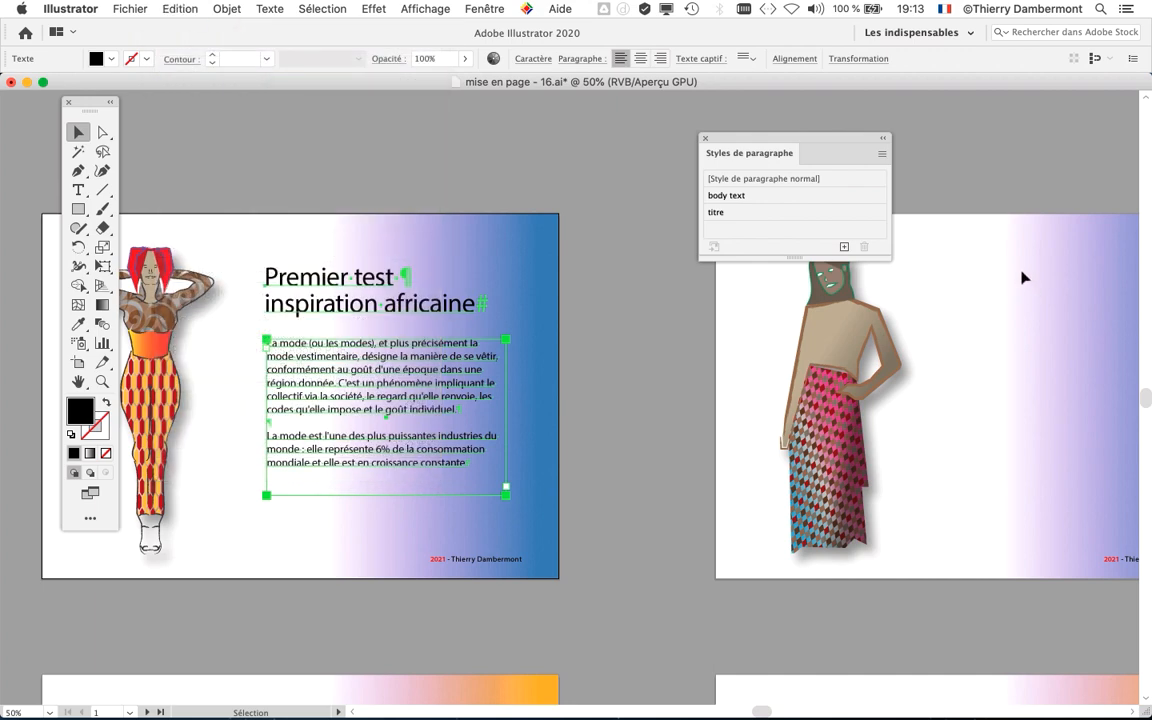
click(1023, 280)
scroll(1023, 283, right, 10)
scroll(391, 345, left, 3)
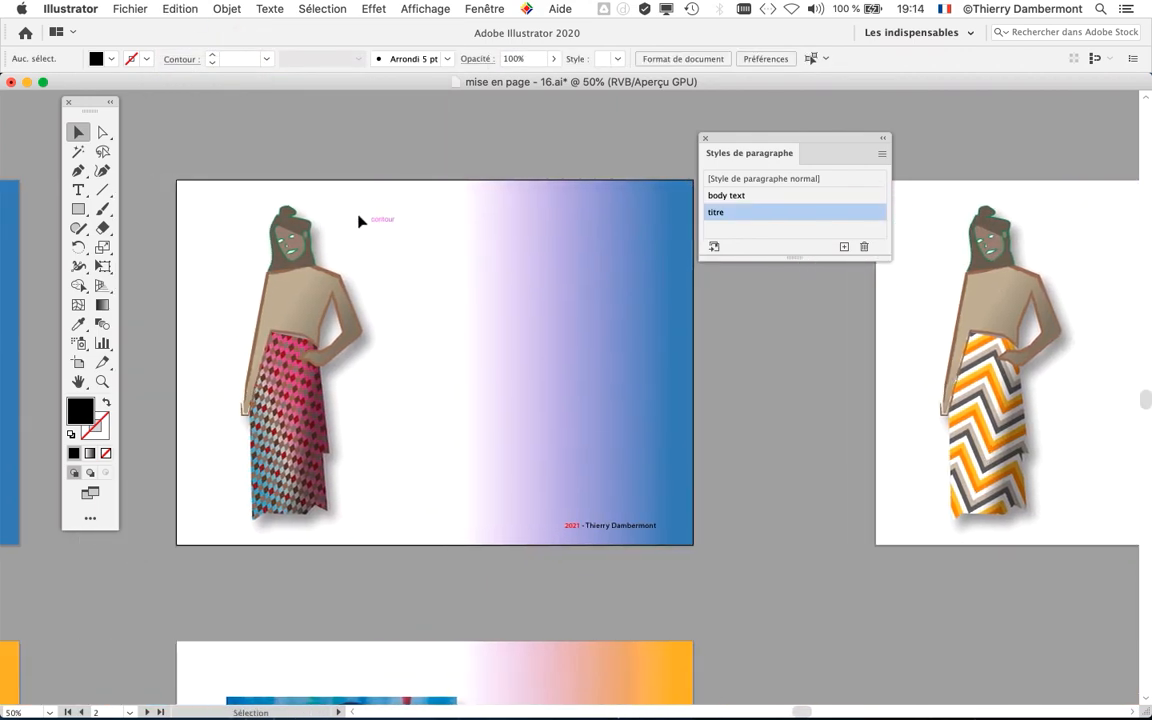
click(180, 8)
click(242, 145)
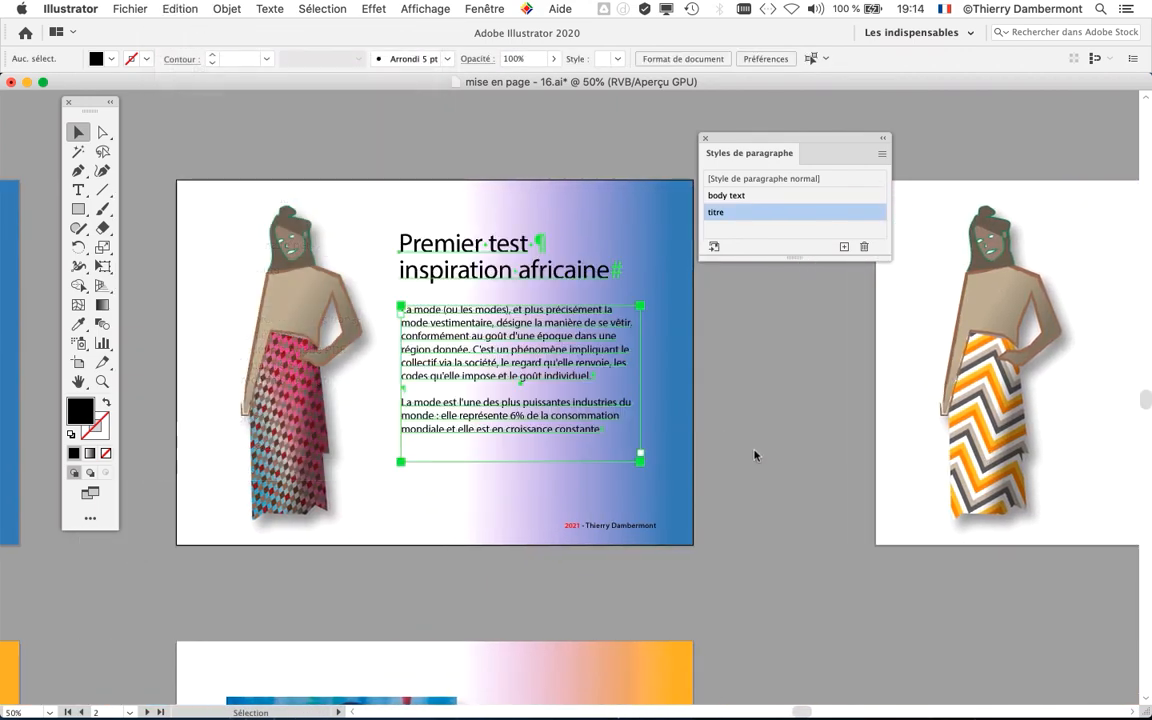
click(771, 458)
Save the document as "mise en page - 17.ai" in the "pour moodboard" folder, keeping the Illustrator 2020 options.
click(131, 8)
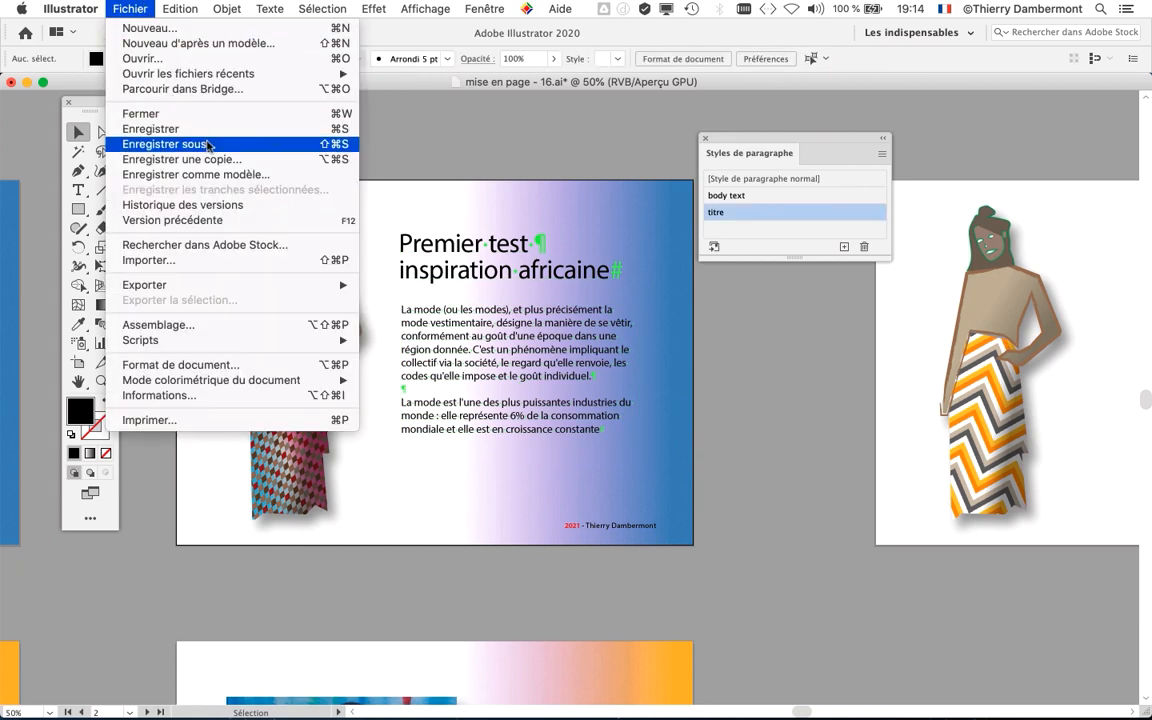
click(168, 144)
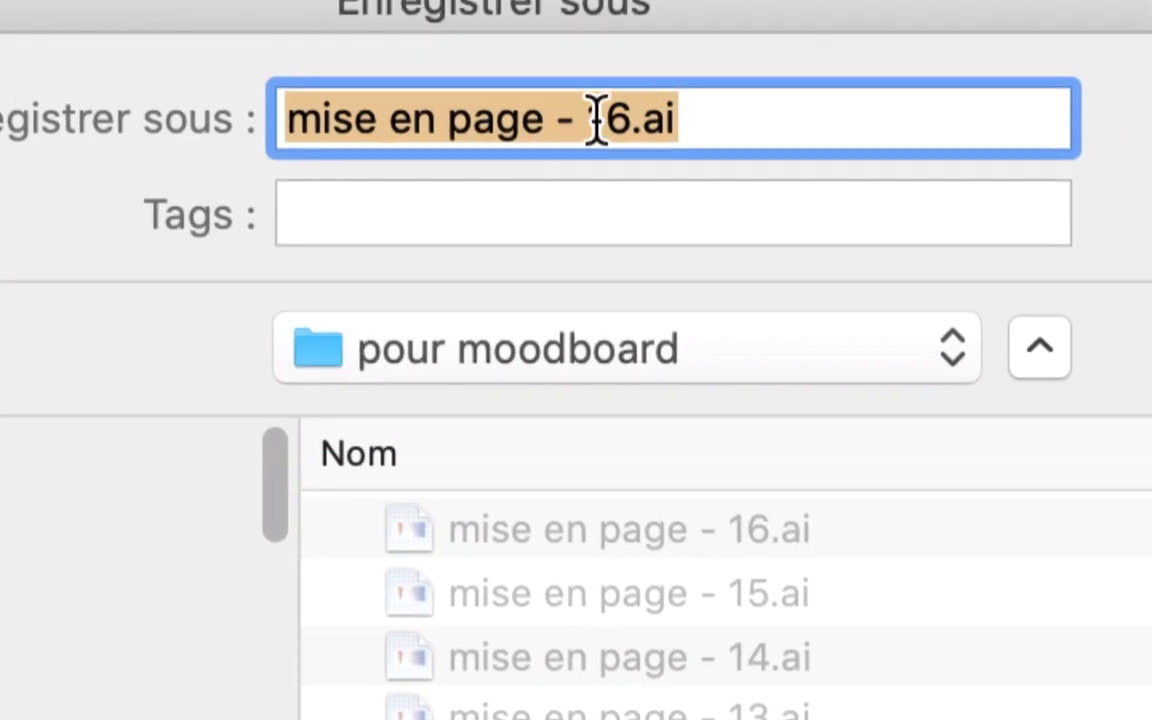
click(604, 118)
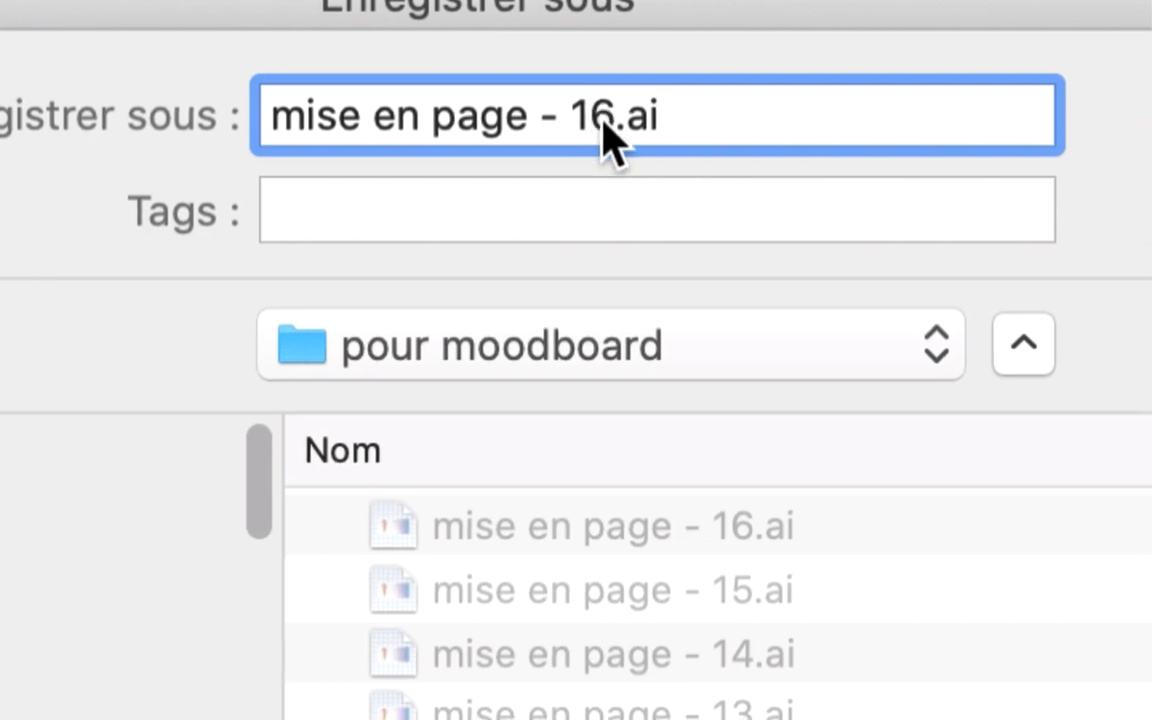
key(shift+Right)
text(7)
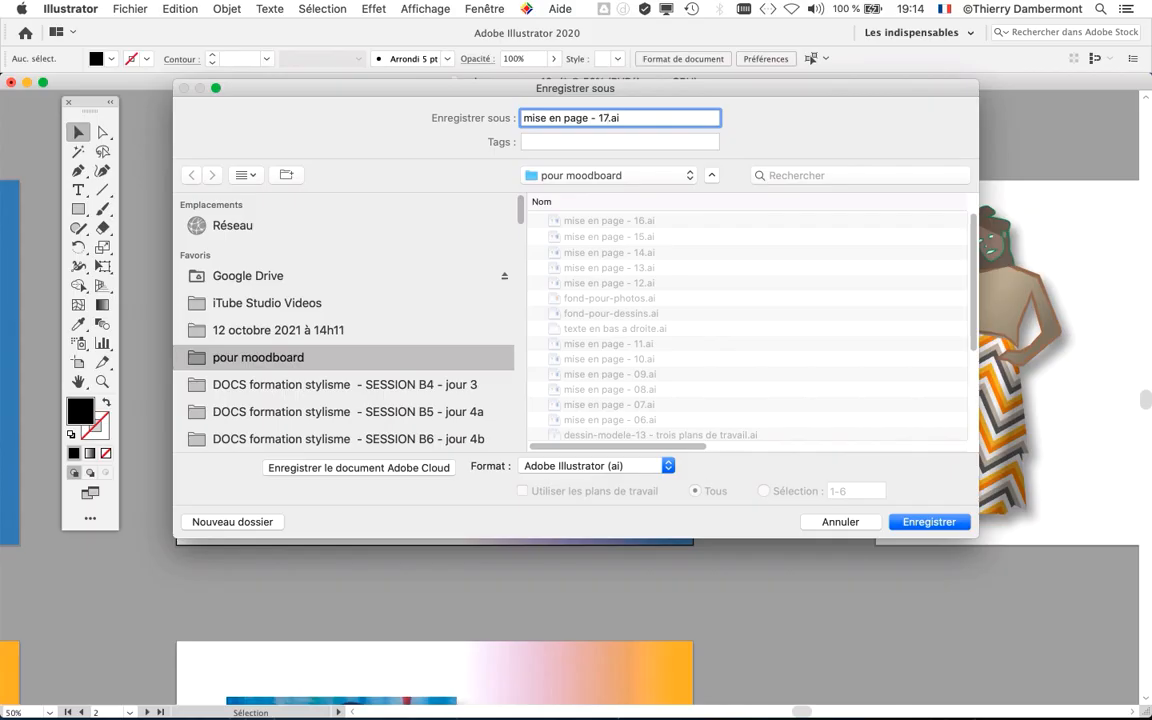
key(Return)
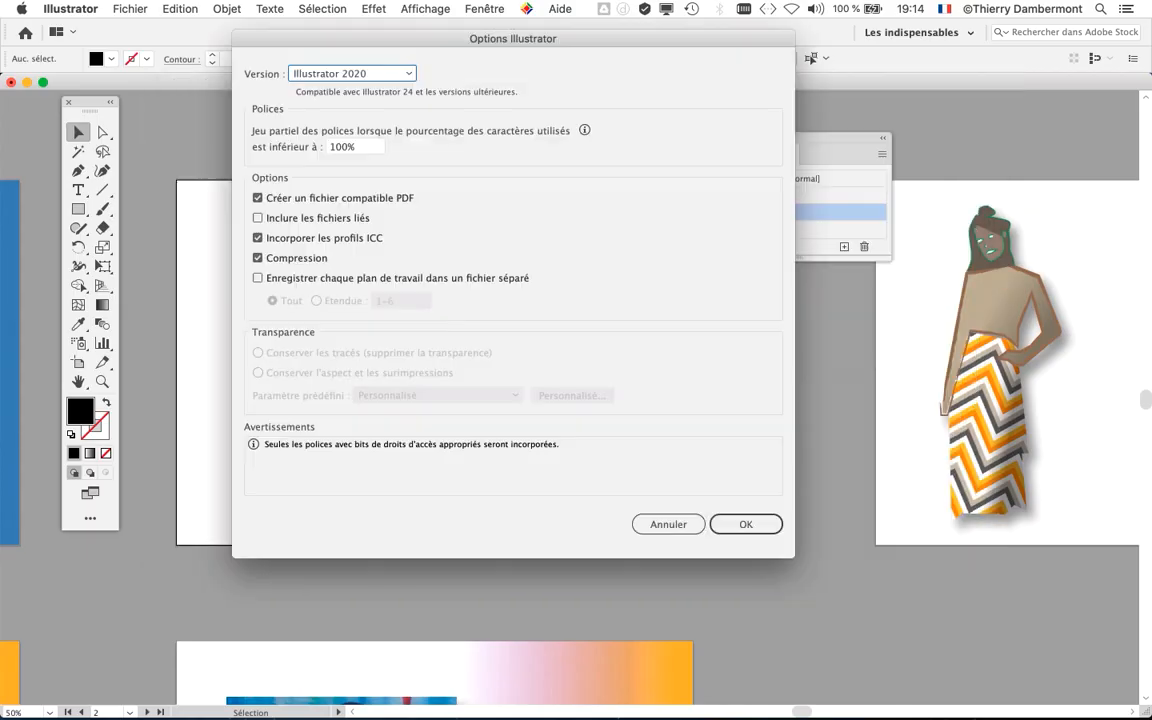
key(Return)
Reword the second blue page's title, replacing "Premier" with "Second" and "africaine" with "indienne".
key(super+minus)
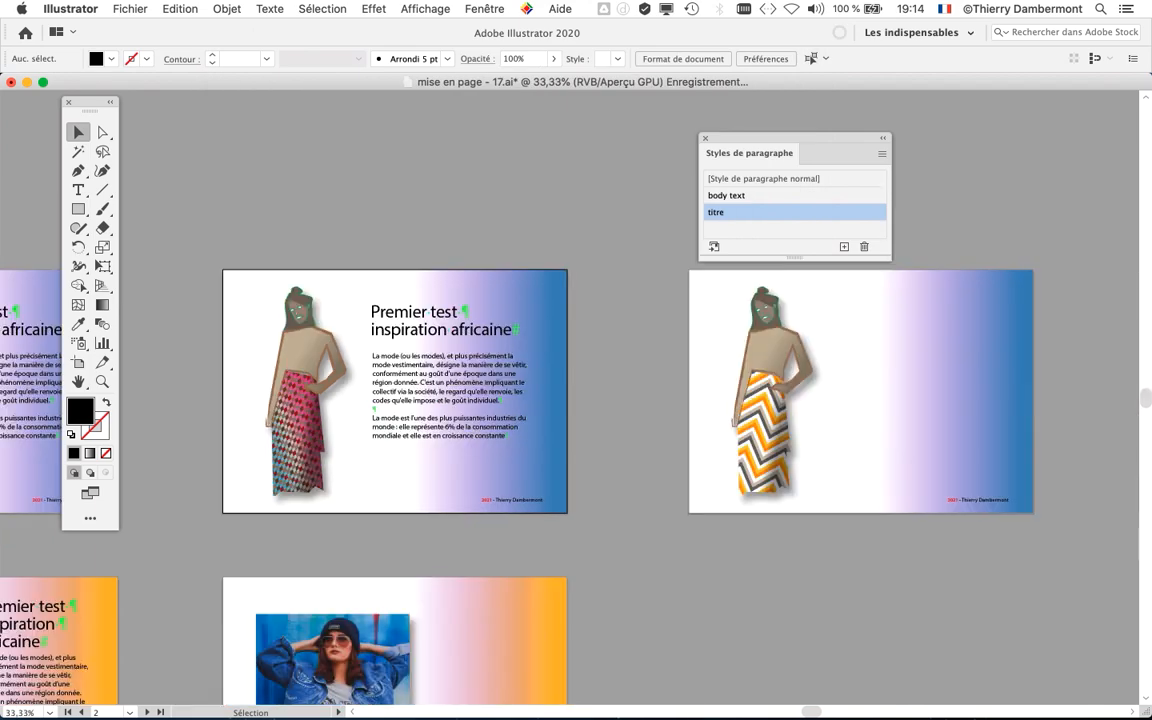
scroll(518, 440, left, 5)
scroll(518, 440, right, 5)
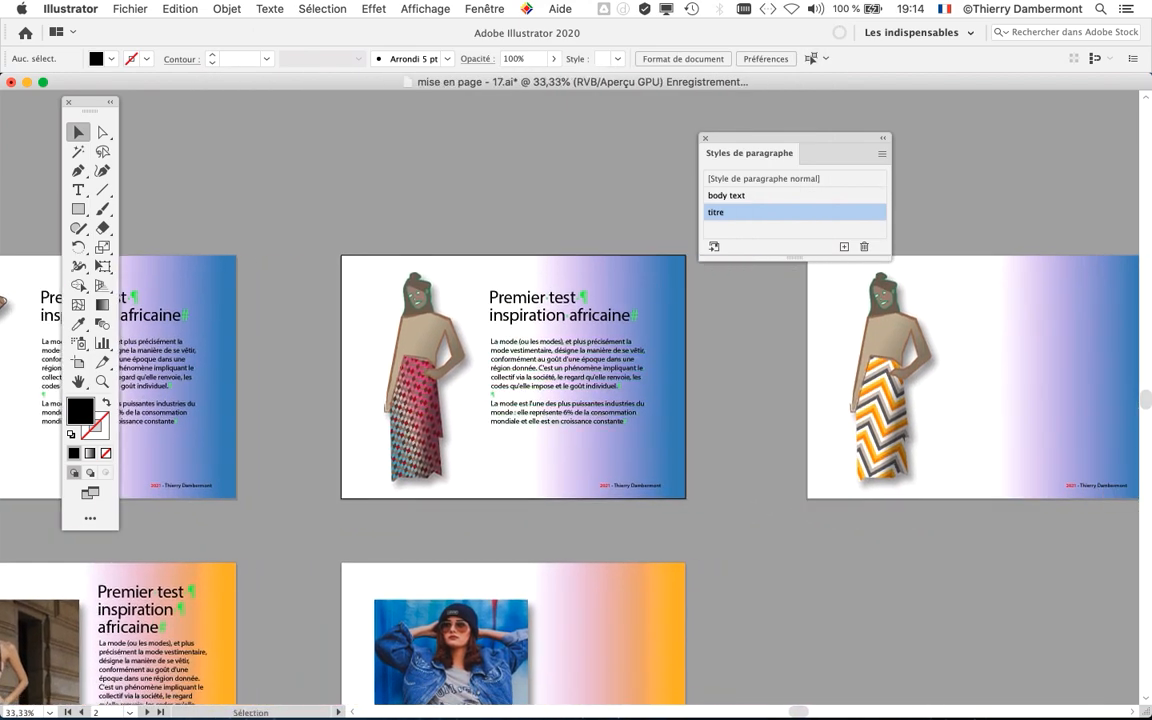
key(super+plus)
key(super+plus)
click(78, 189)
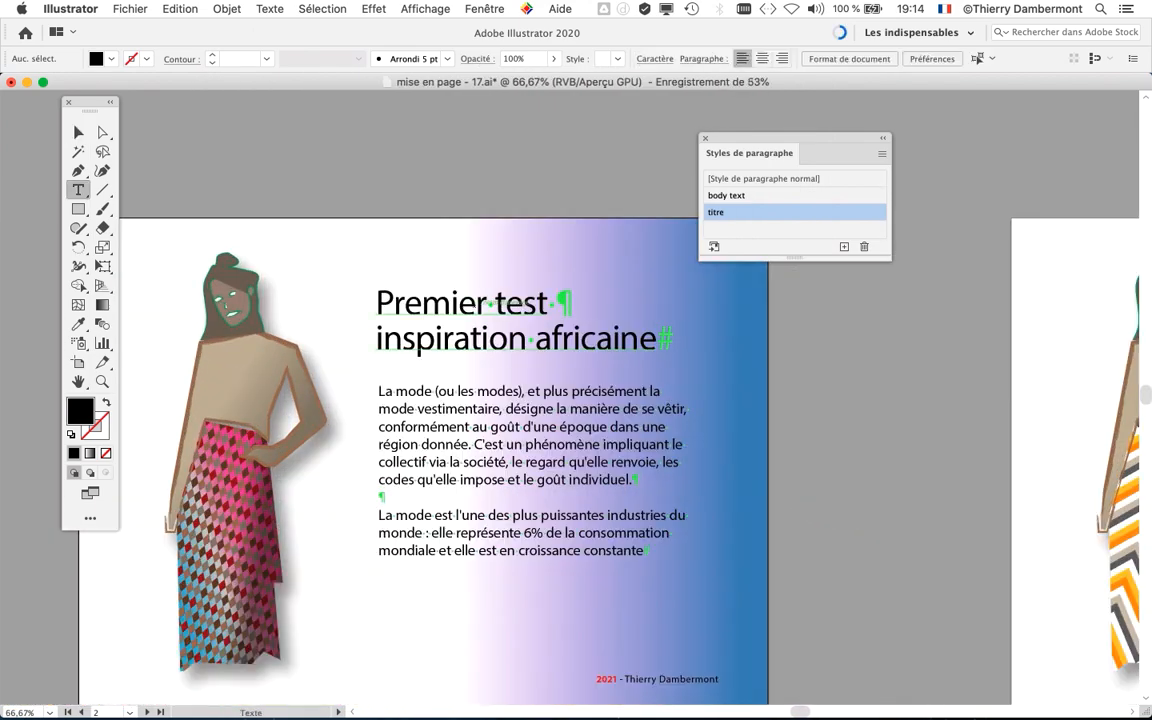
drag(375, 305, 476, 305)
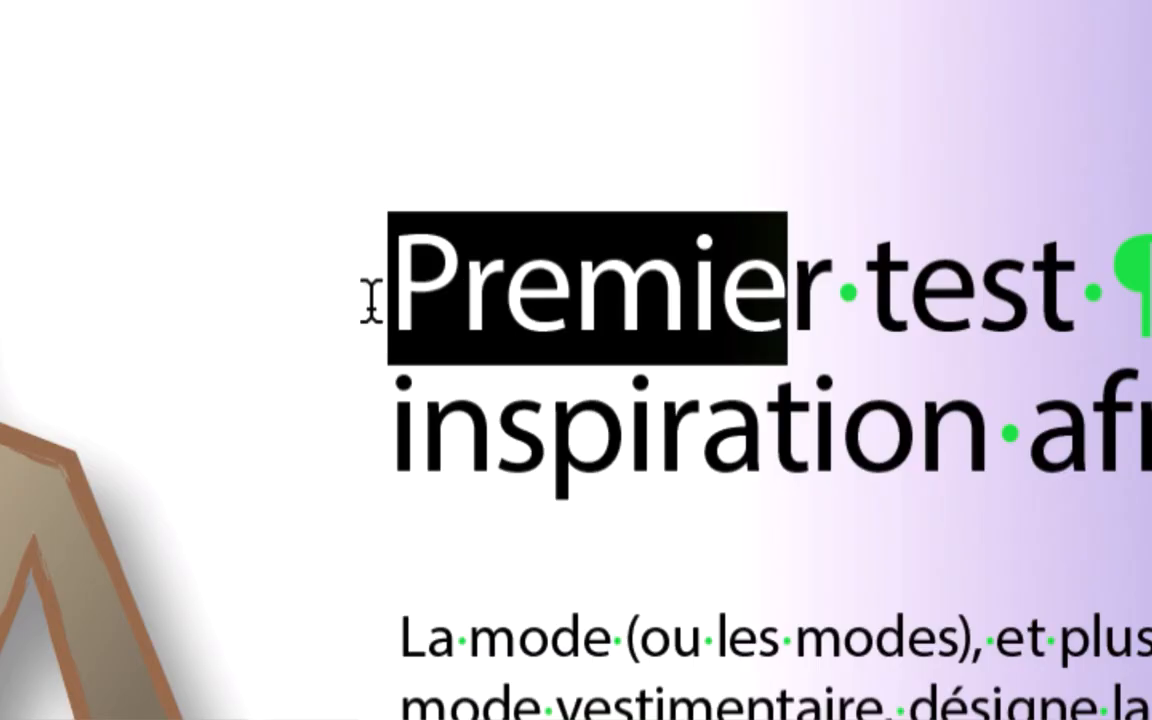
text(Second)
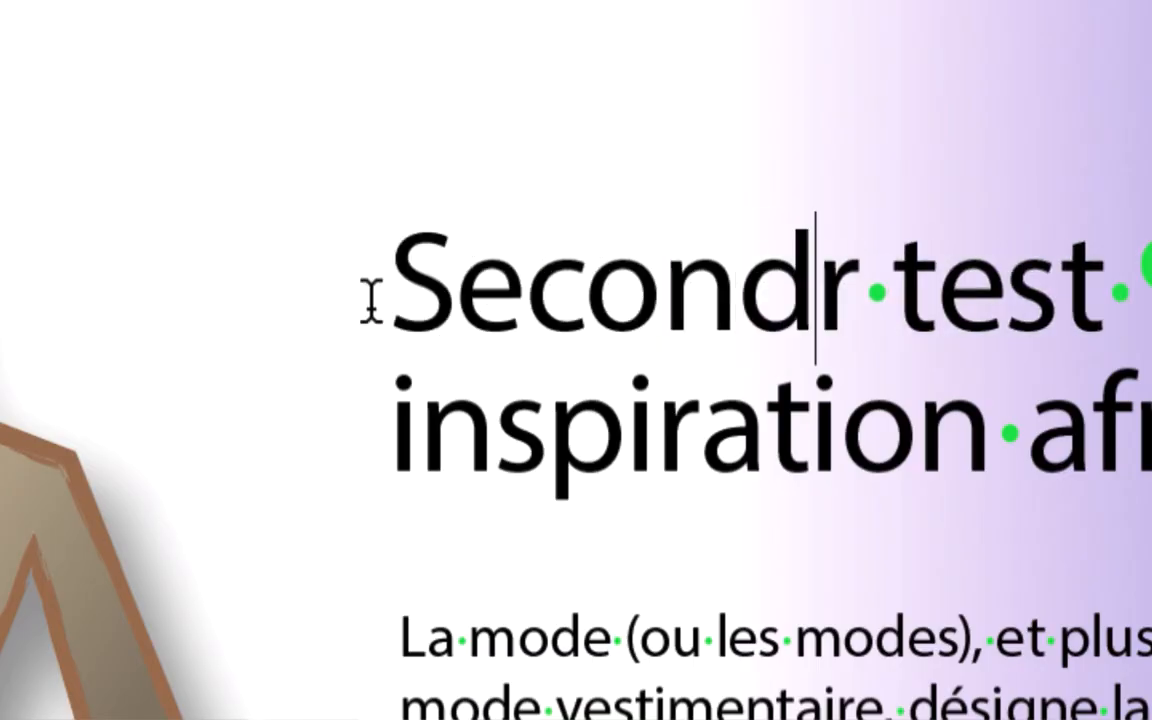
key(Delete)
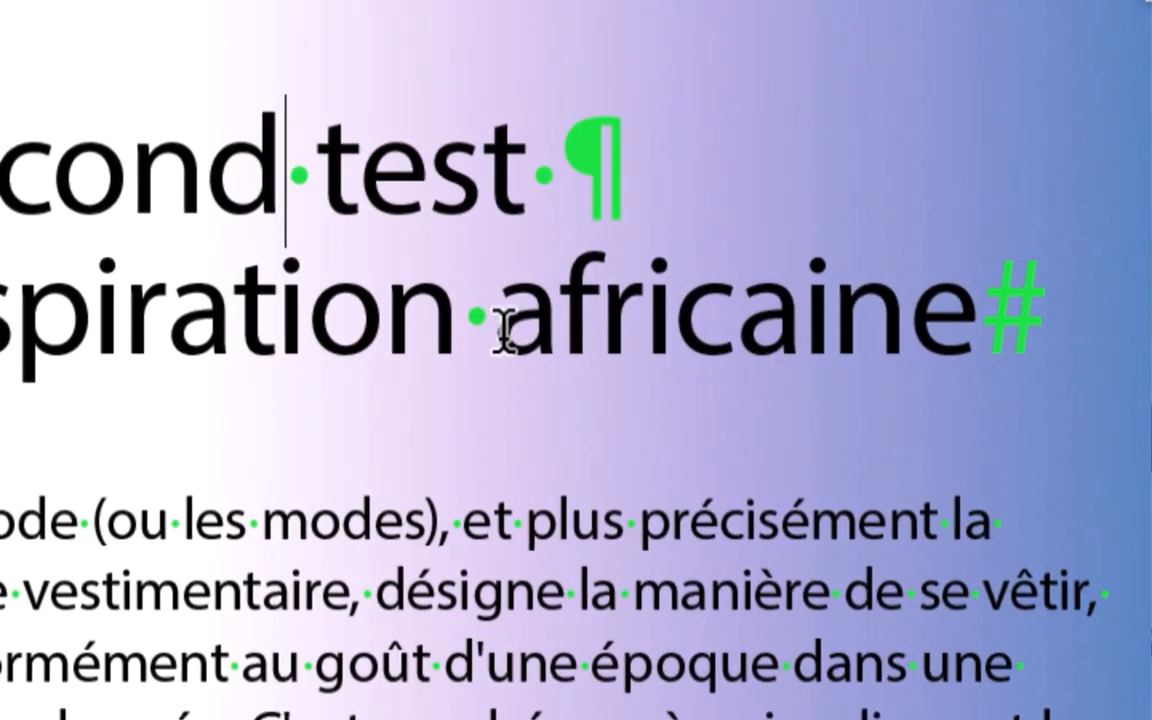
drag(505, 330, 968, 350)
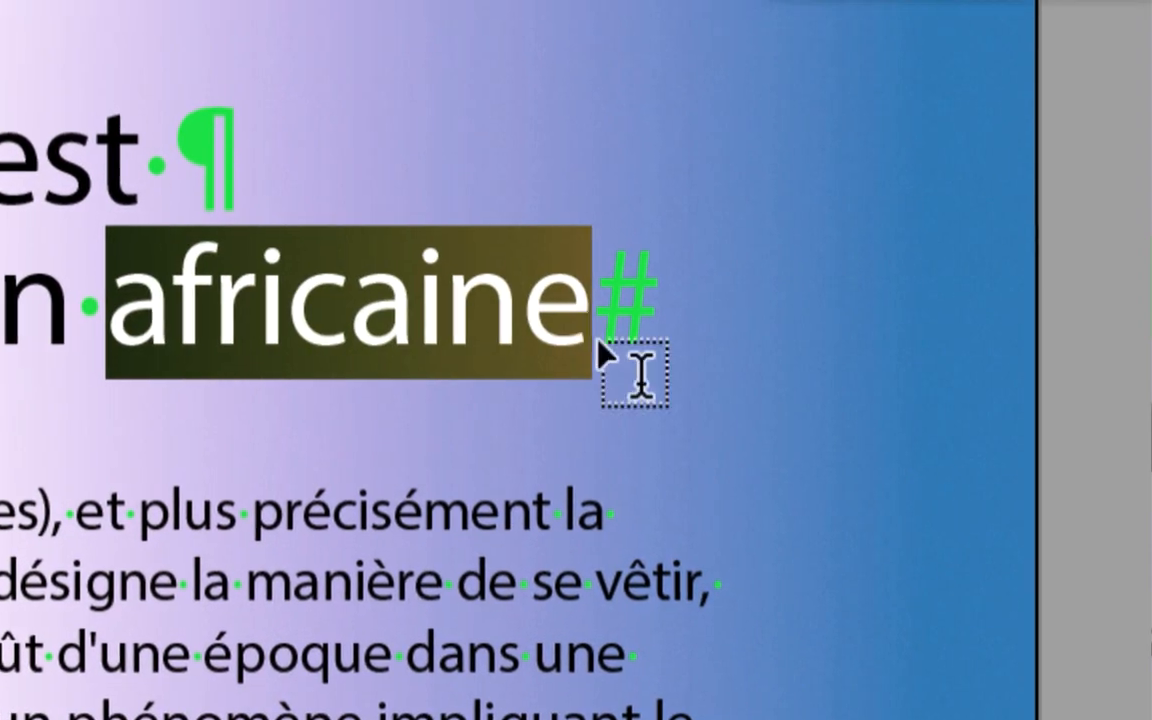
text(indienne)
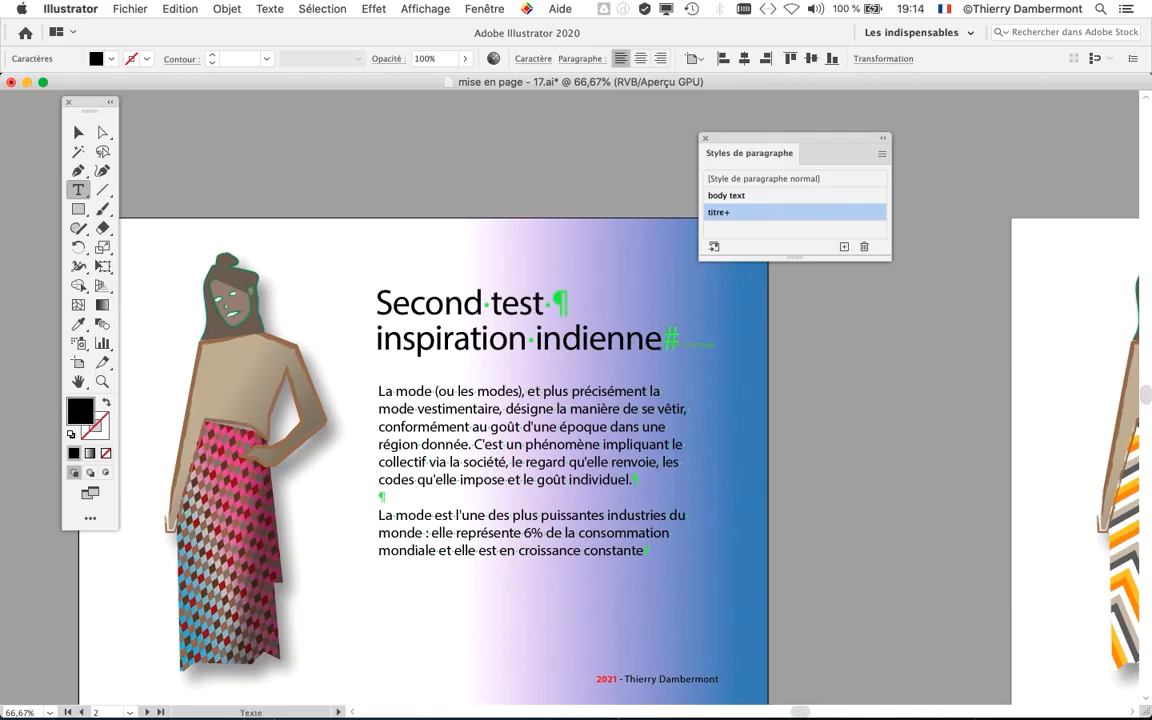
Replace the first orange page's title text with "Première étude de cas préparatoire au projet".
key(Escape)
click(530, 450)
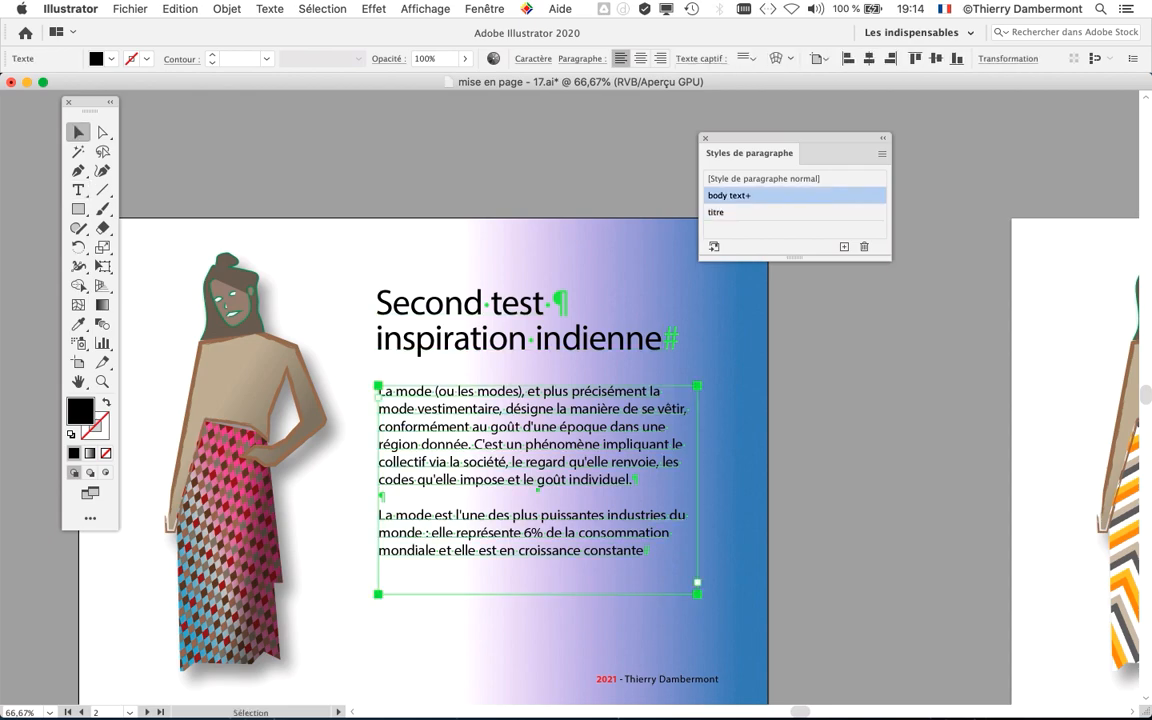
click(420, 640)
drag(420, 620, 944, 334)
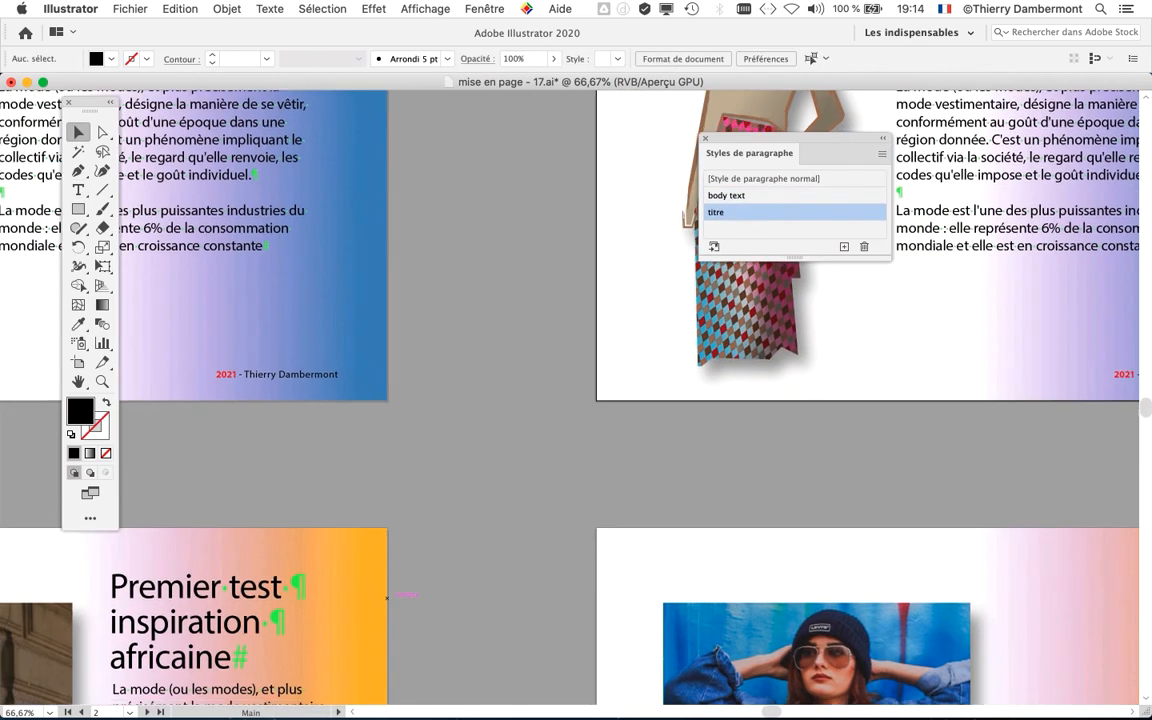
drag(560, 560, 852, 219)
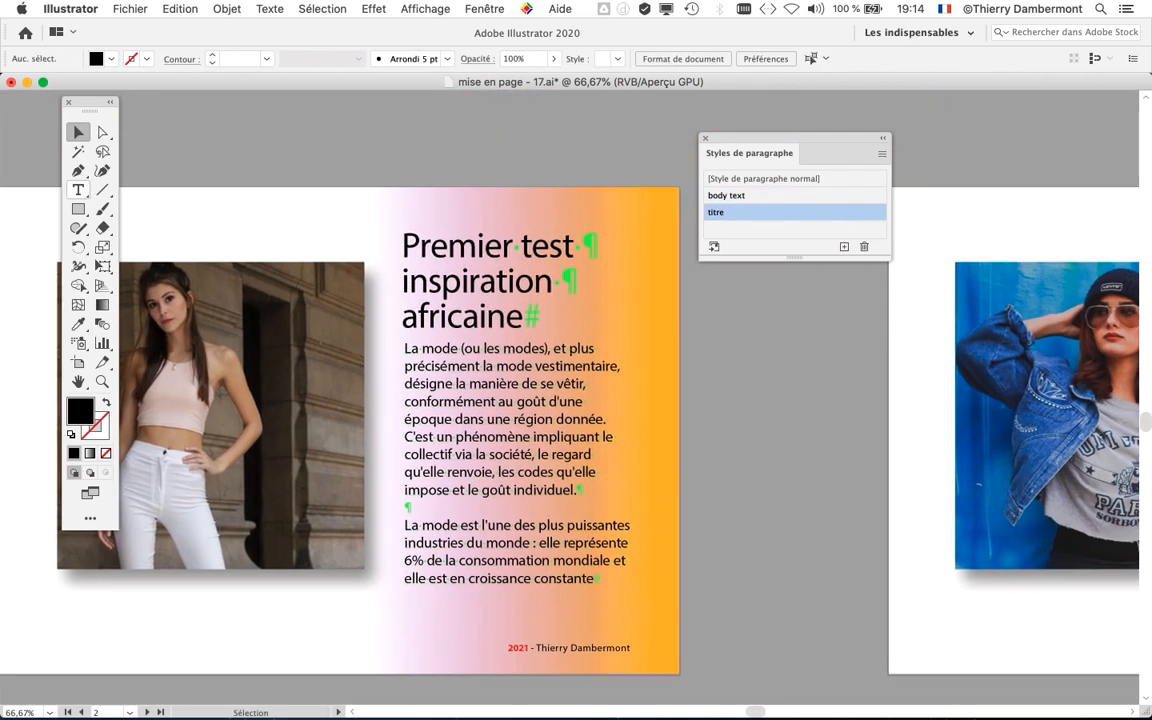
key(t)
drag(402, 240, 524, 318)
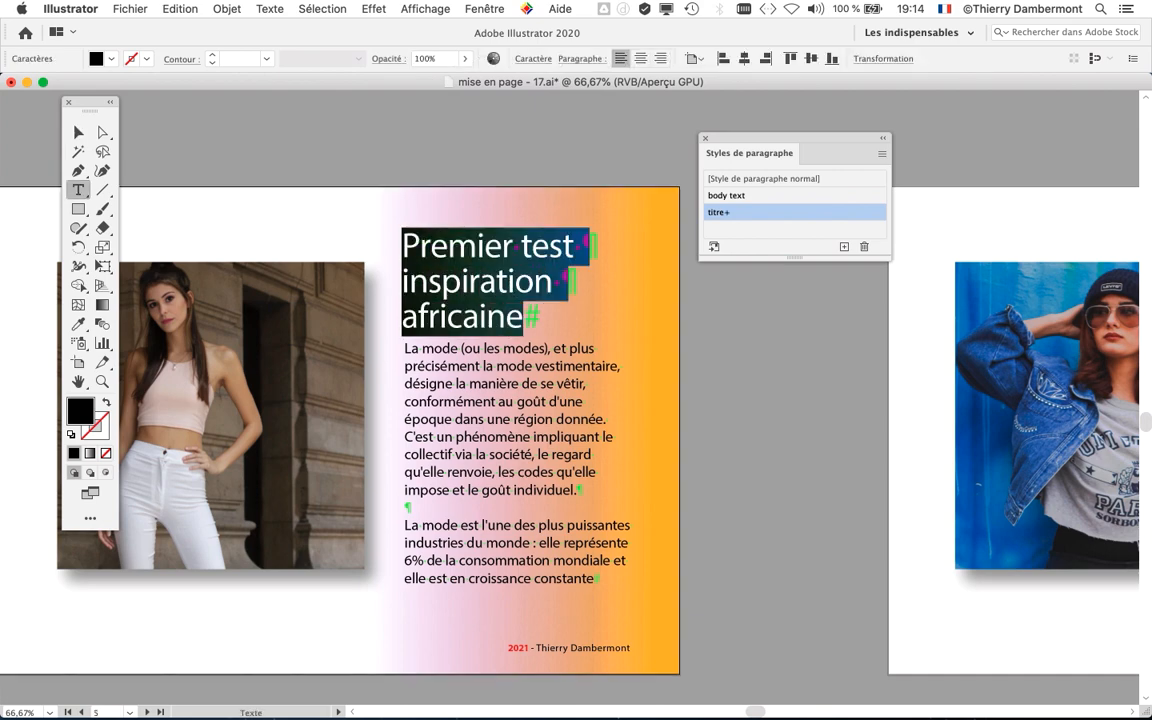
drag(790, 137, 848, 139)
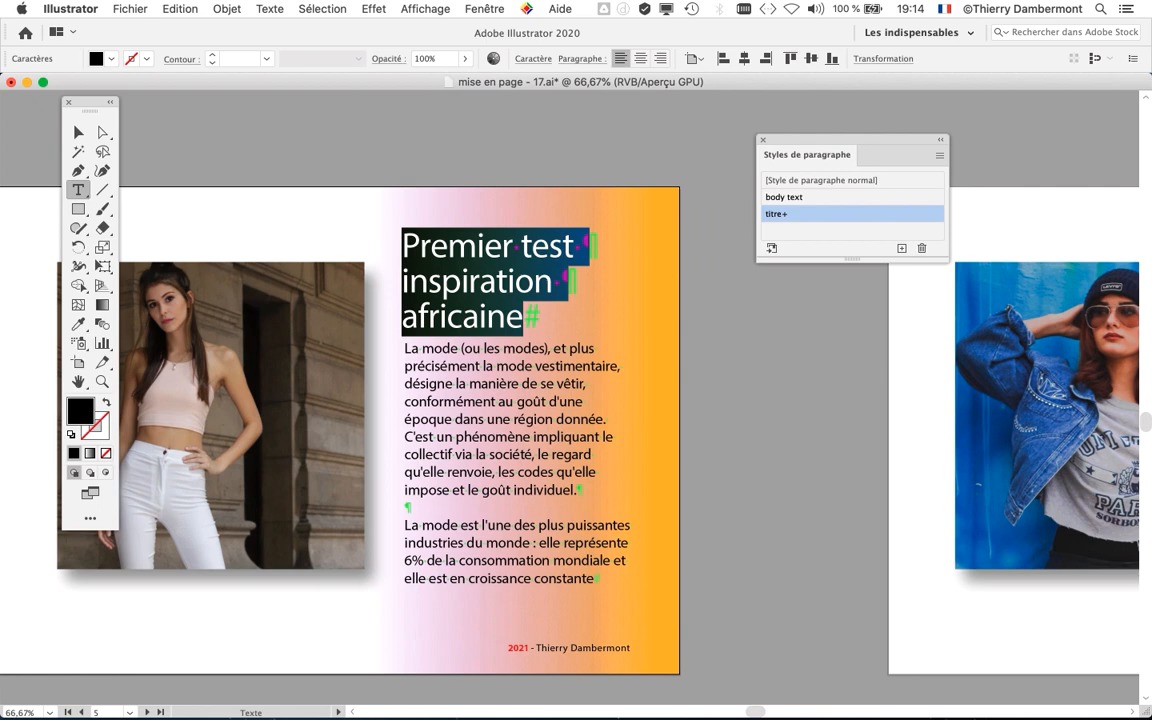
text(Pr)
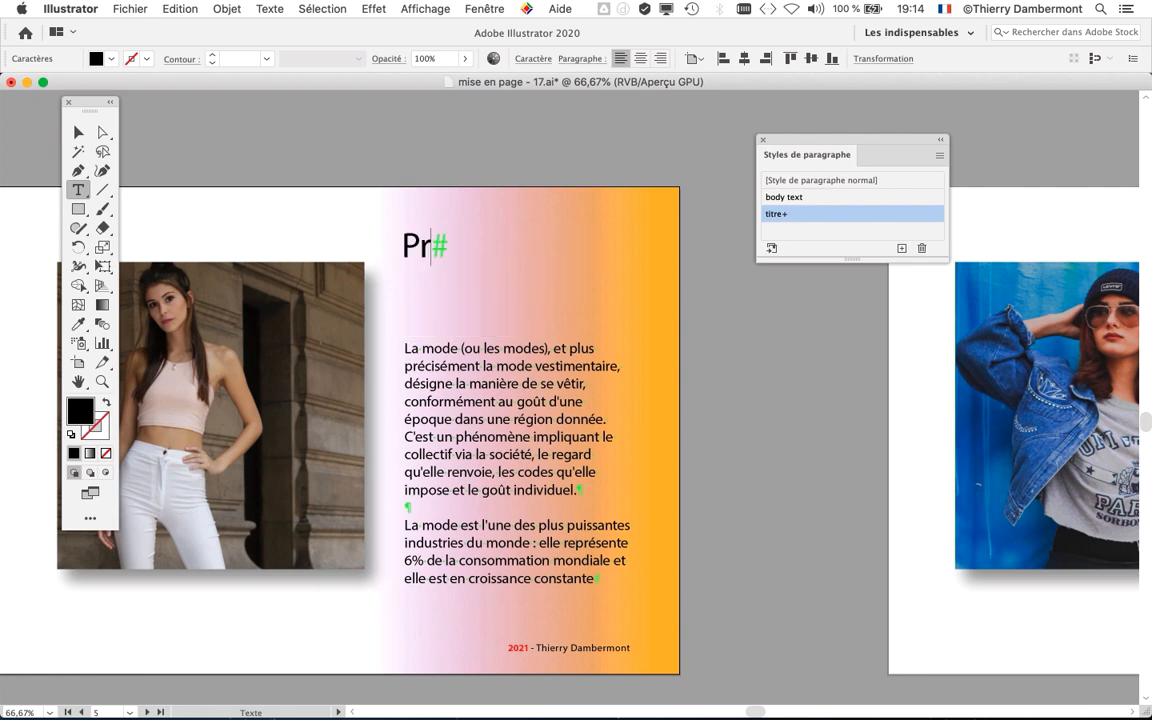
text(emier)
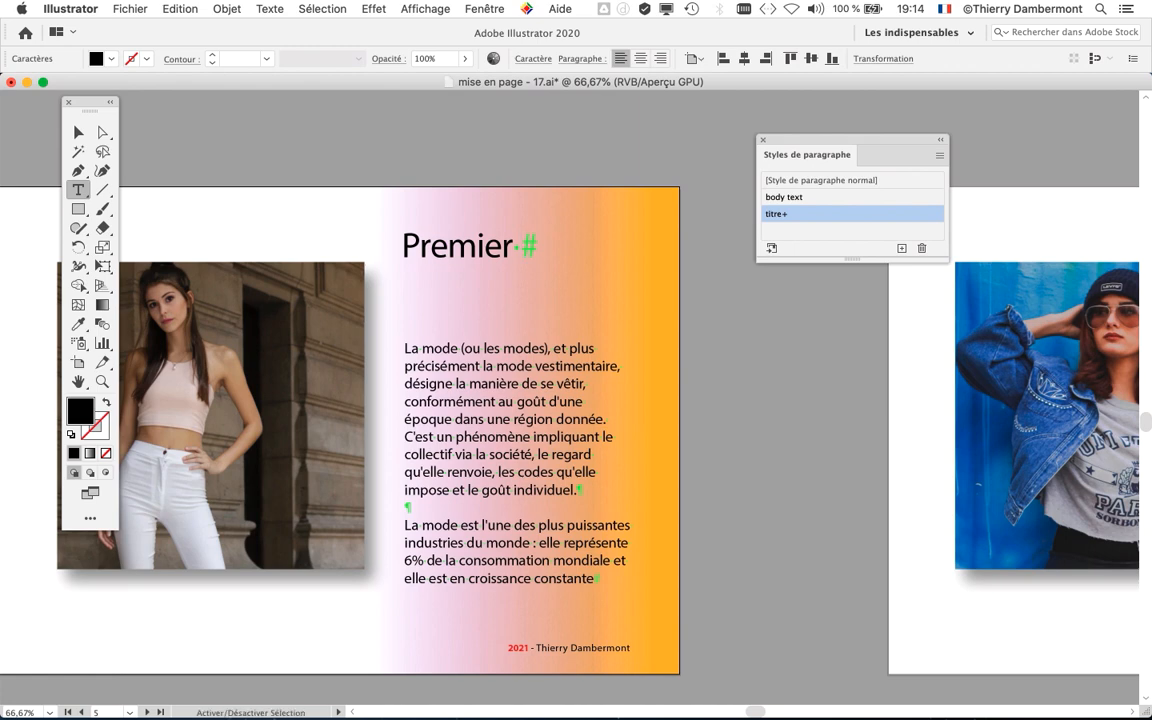
drag(499, 246, 485, 247)
text(ère é)
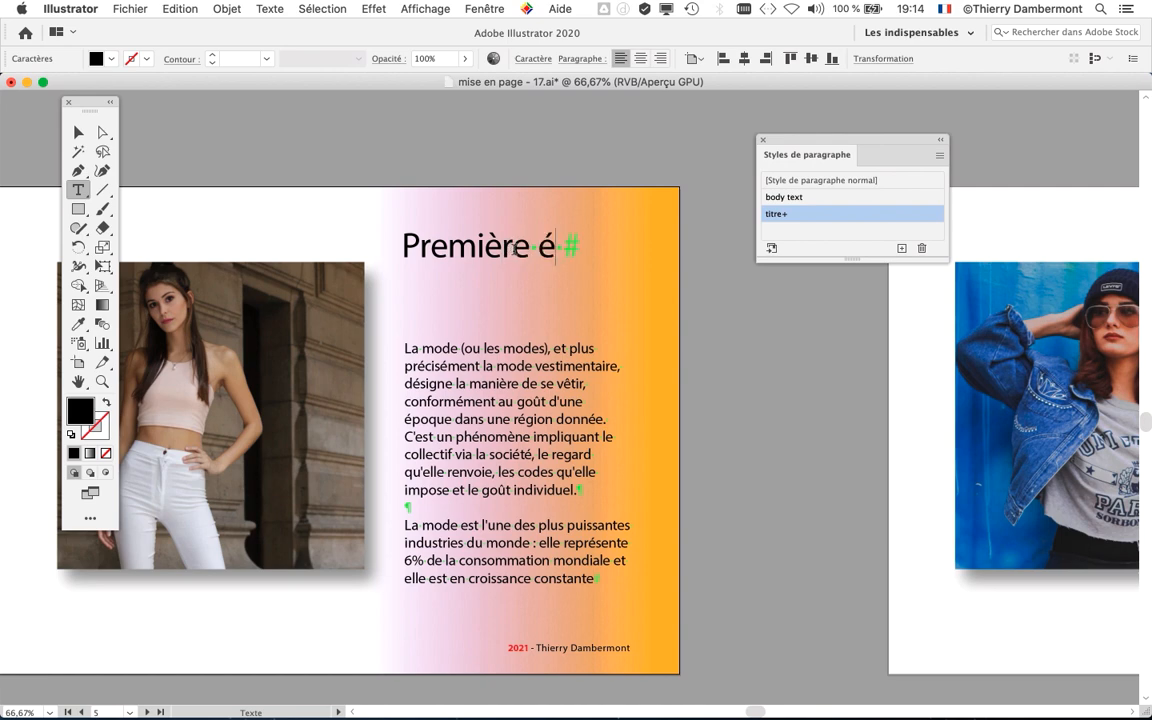
text(tude de cas pr)
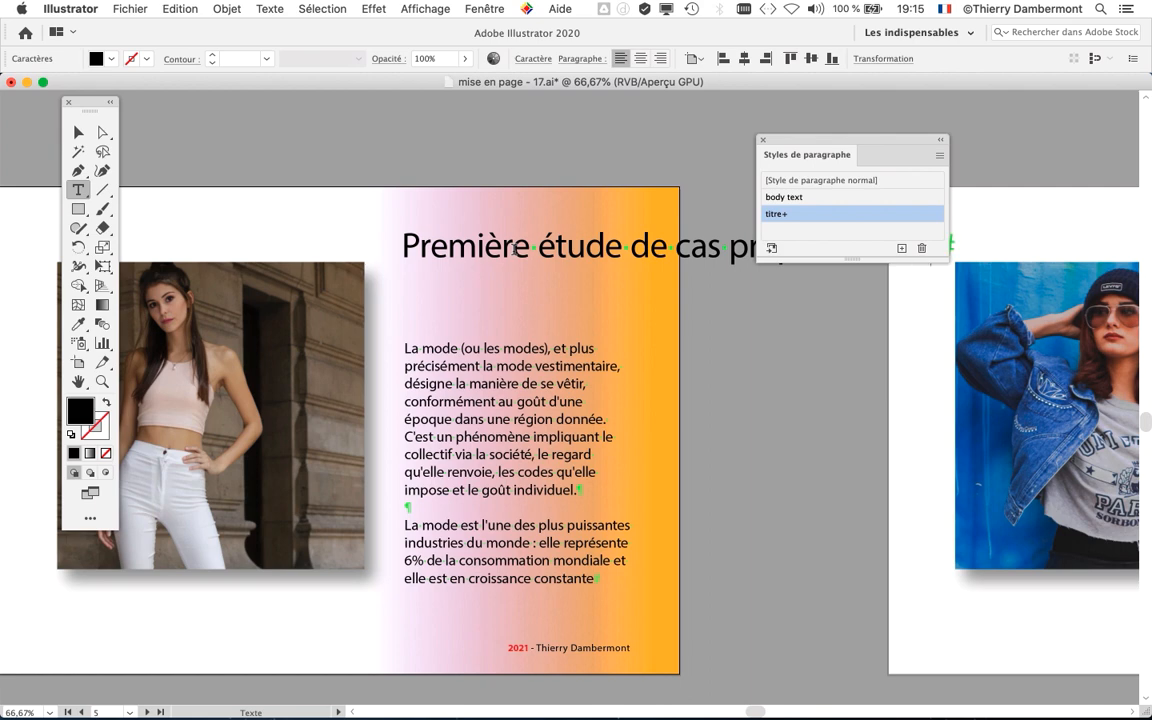
text( projet)
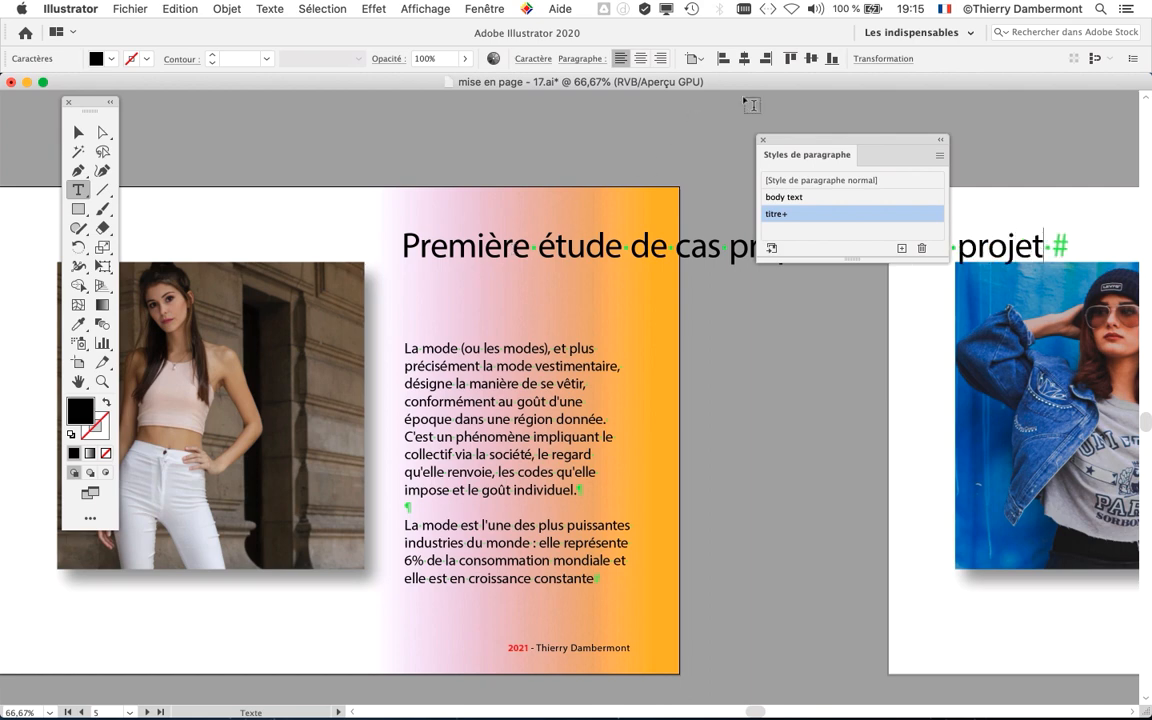
Break the orange page's title into four lines: "Première étude", "de cas", "préparatoire", "au projet", keeping the paragraph styles panel clear of it.
drag(802, 141, 960, 81)
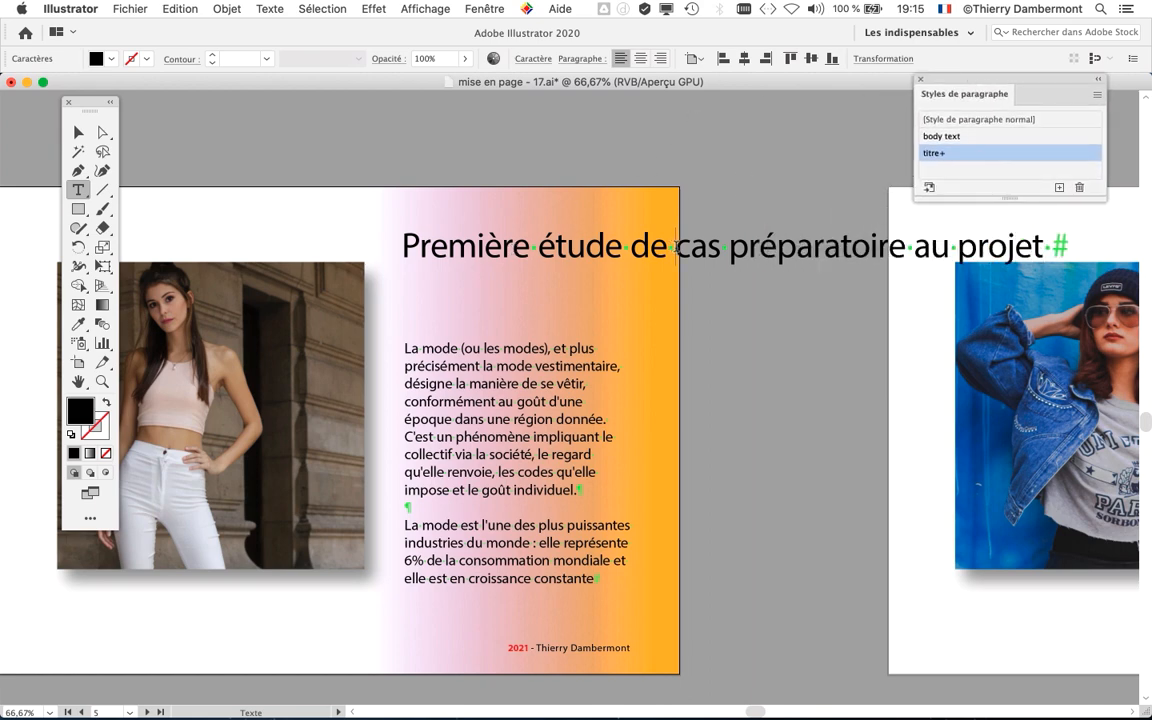
click(634, 245)
key(Return)
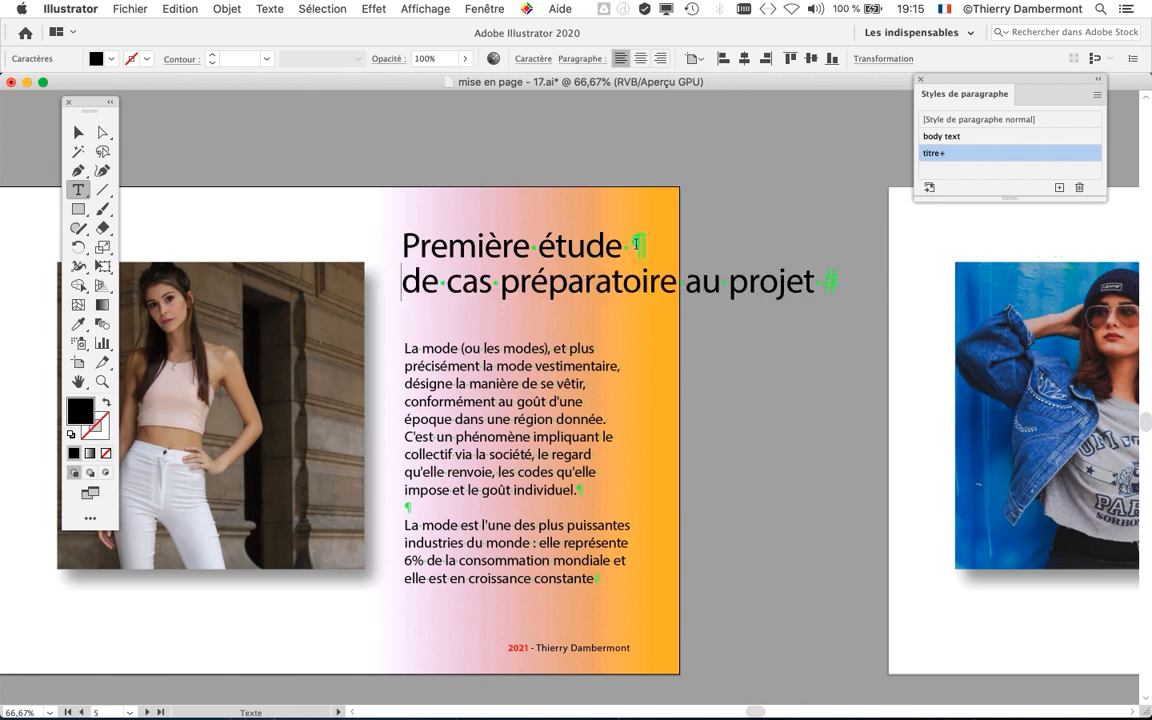
click(497, 283)
key(Return)
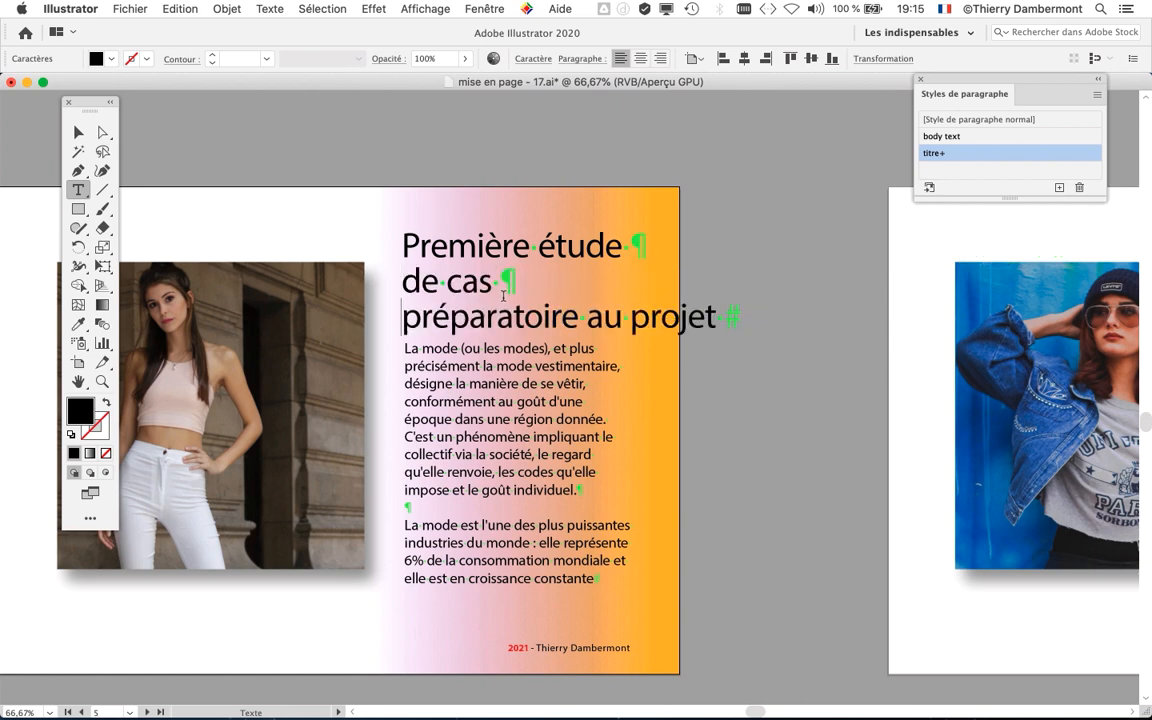
click(589, 318)
key(Return)
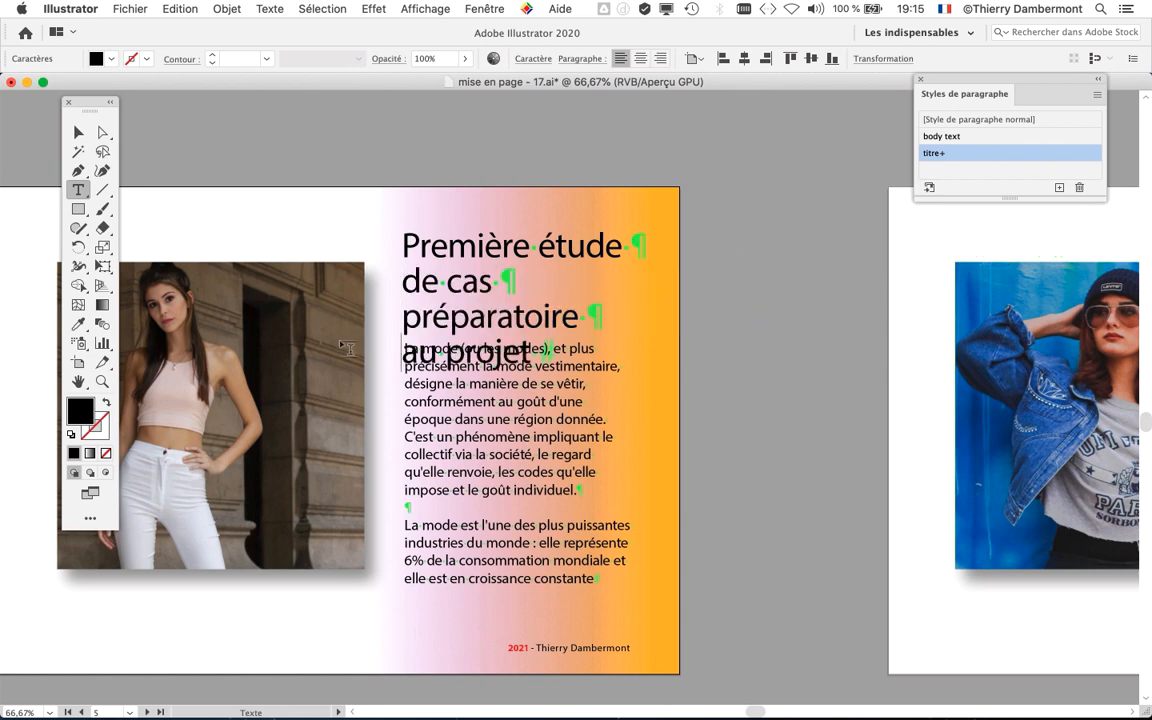
Shift the orange page's body text down and its title up so that the four title lines clear the paragraph.
click(78, 132)
click(452, 420)
drag(452, 420, 452, 448)
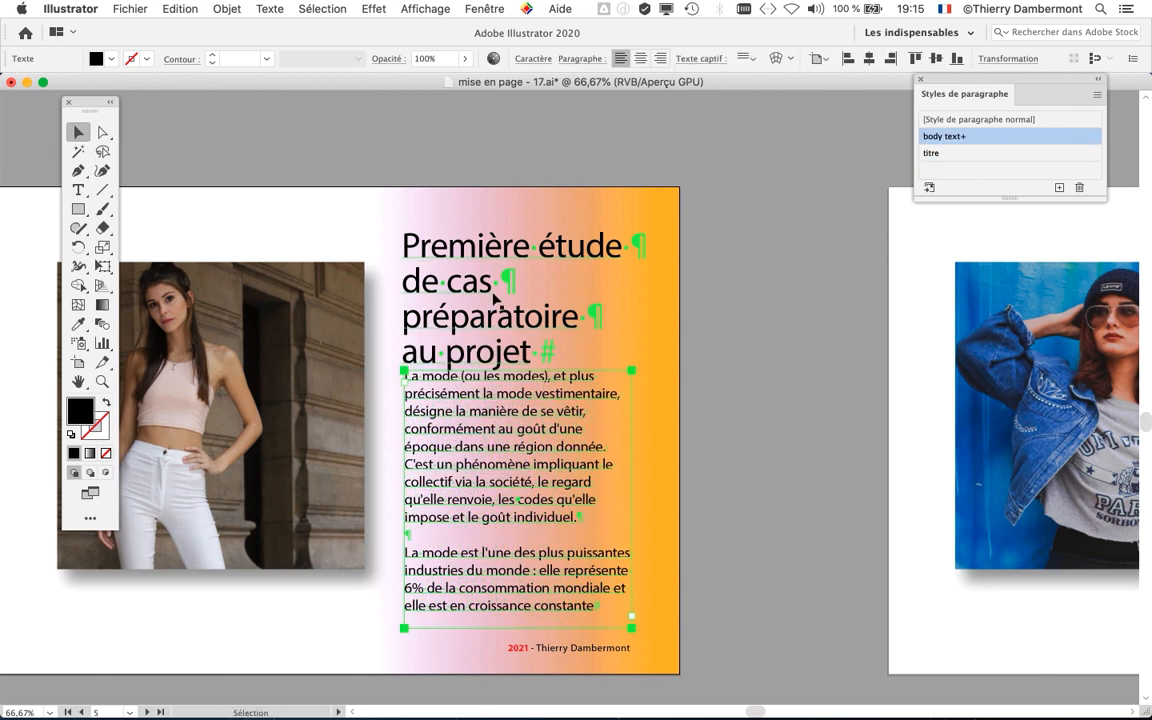
drag(404, 321, 442, 303)
click(722, 347)
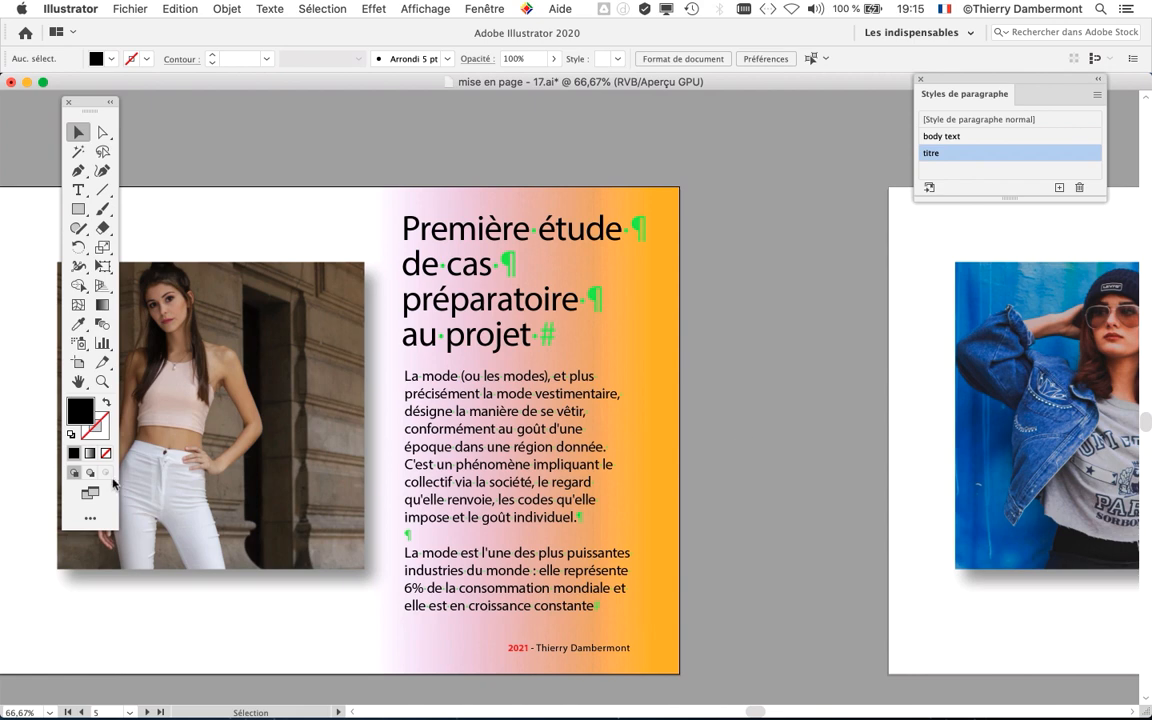
Switch to the "Mode (habillement)" Wikipedia page in Firefox and copy the paragraph beginning "L'une de ses caractéristiques".
scroll(726, 491, down, 1)
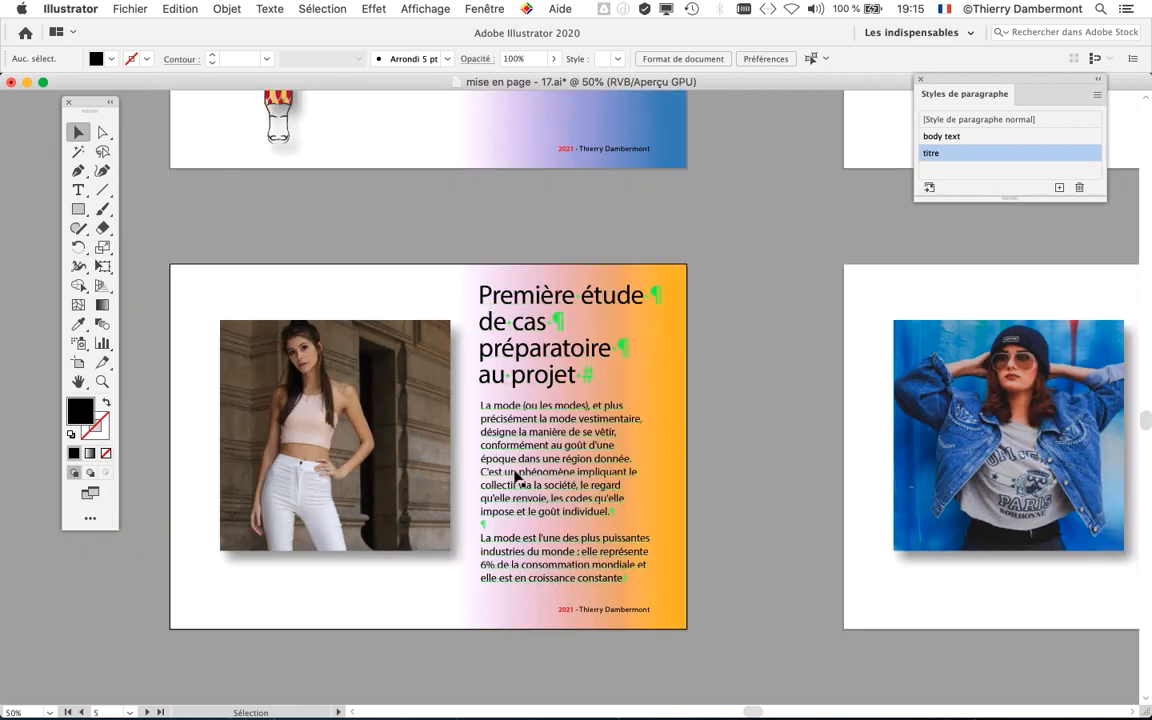
scroll(520, 472, up, 1)
key(super+Tab)
key(super+Tab)
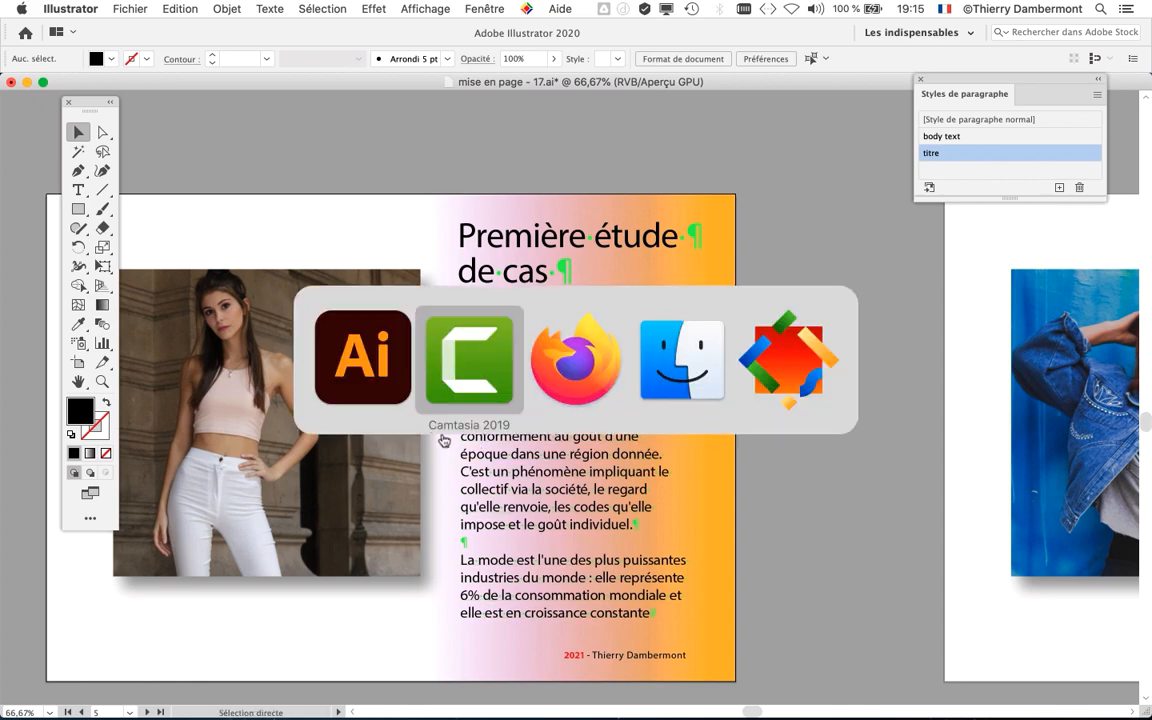
click(483, 8)
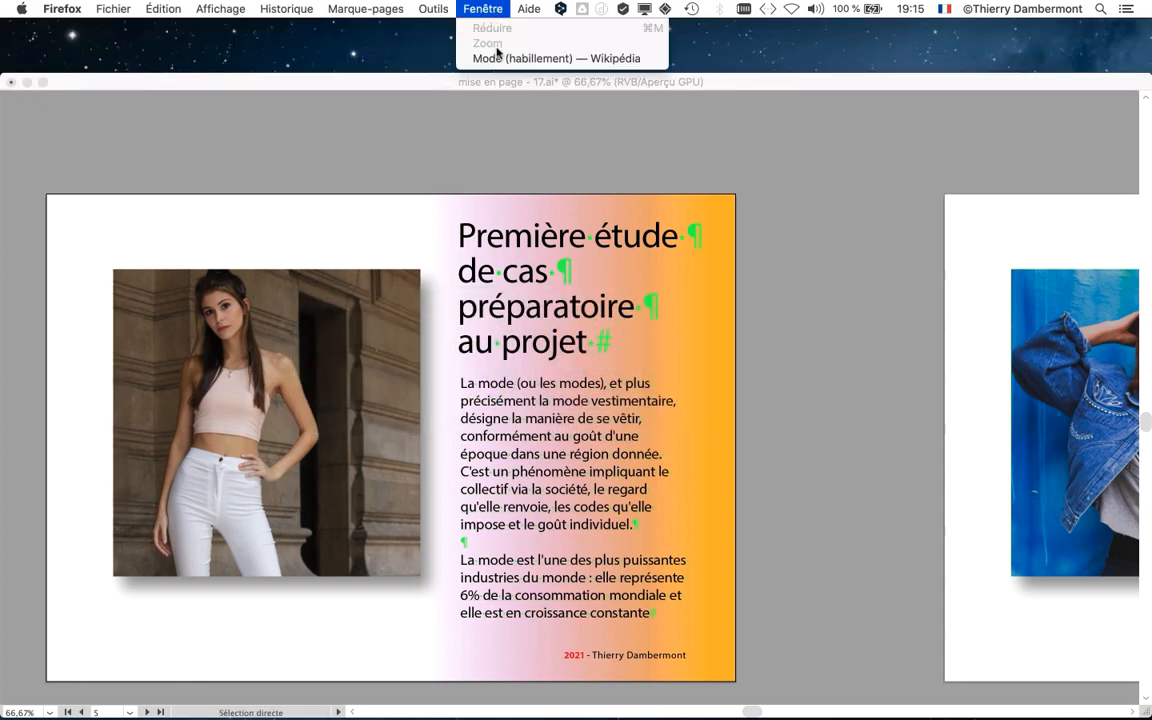
click(530, 55)
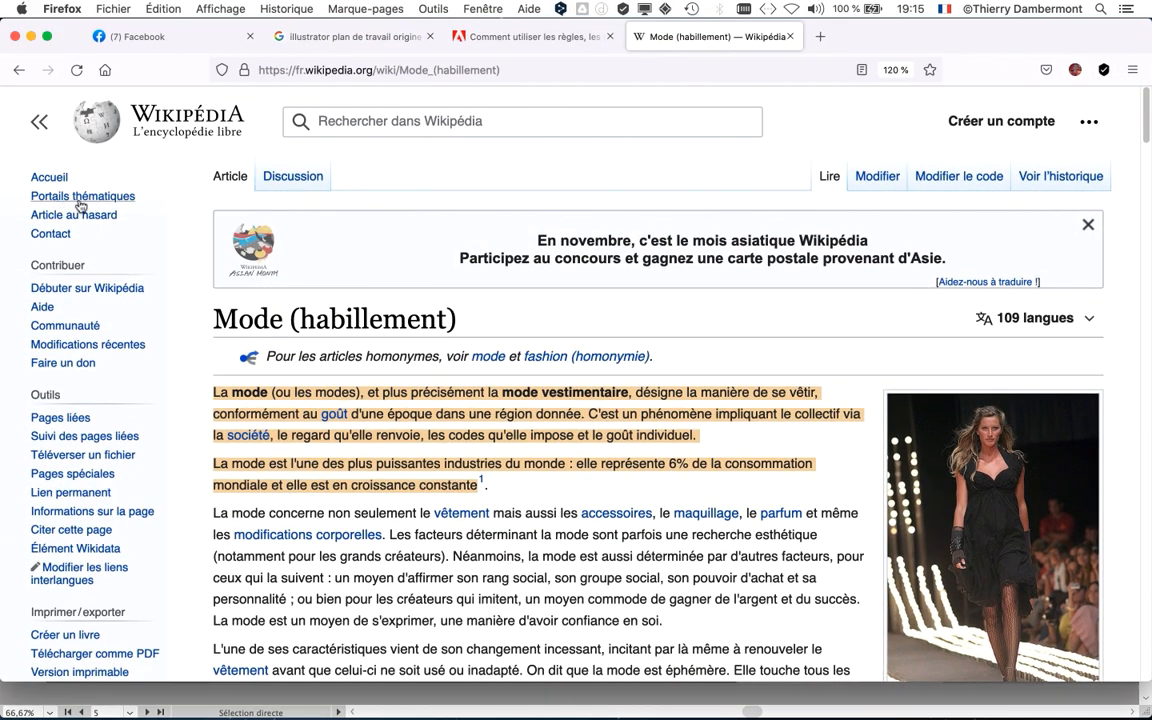
scroll(316, 509, down, 3)
scroll(316, 509, down, 5)
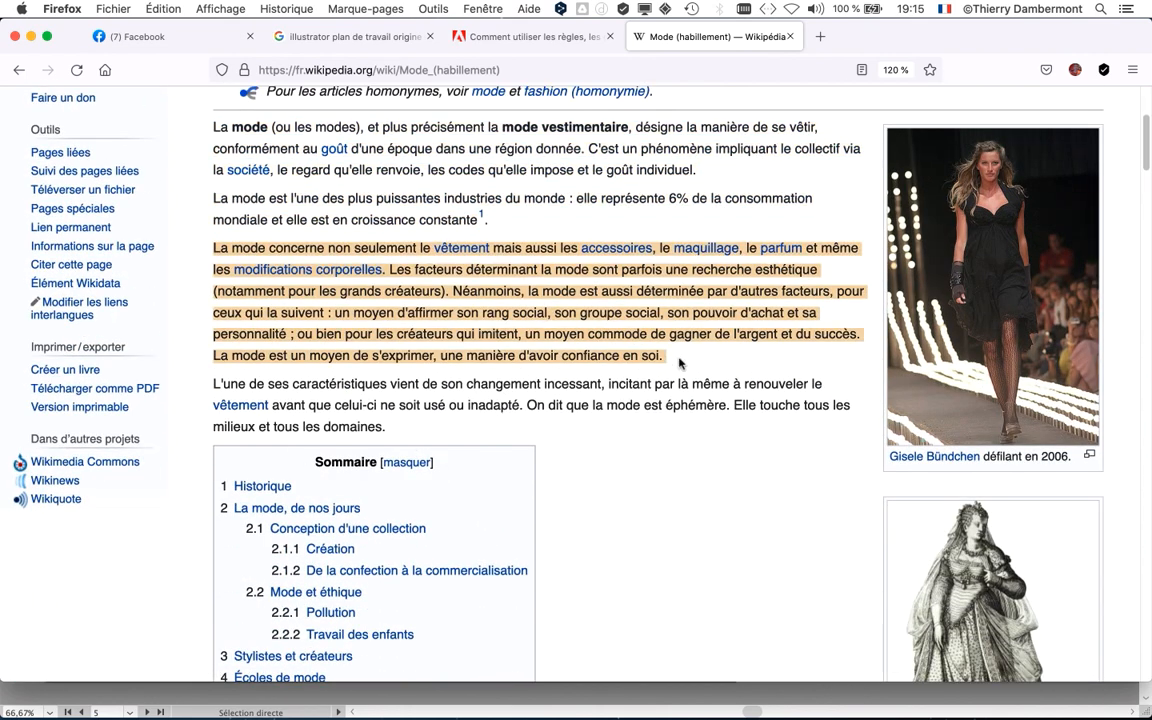
click(461, 383)
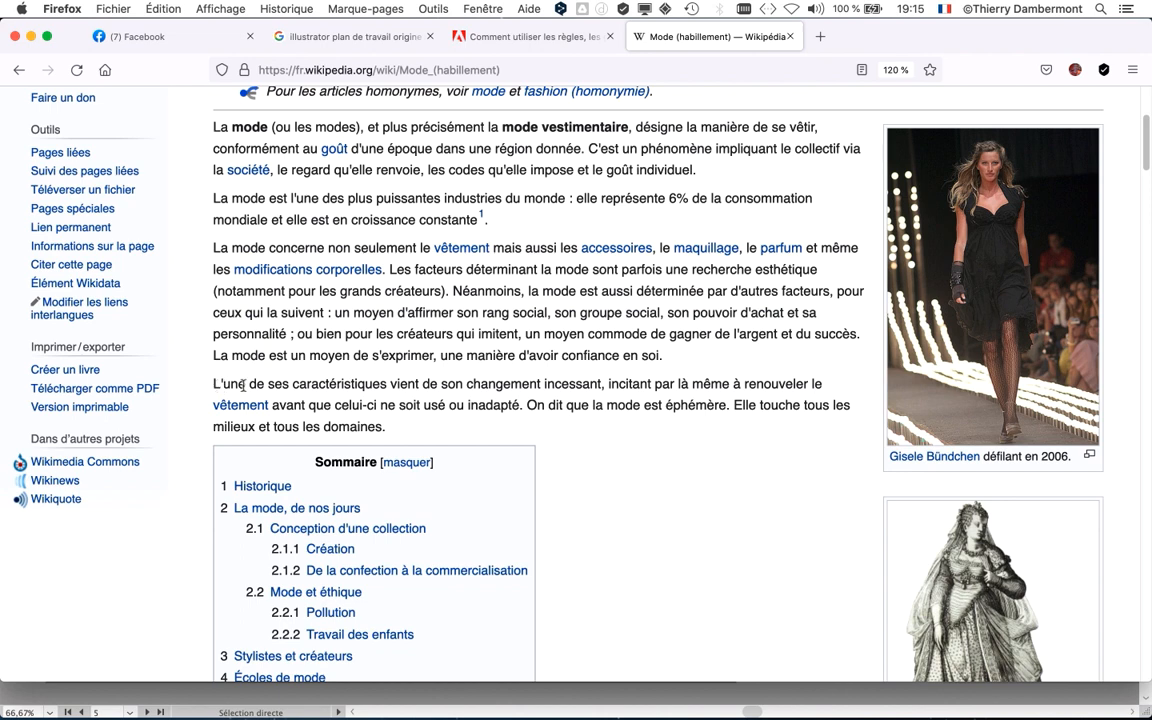
drag(243, 384, 418, 428)
key(super+c)
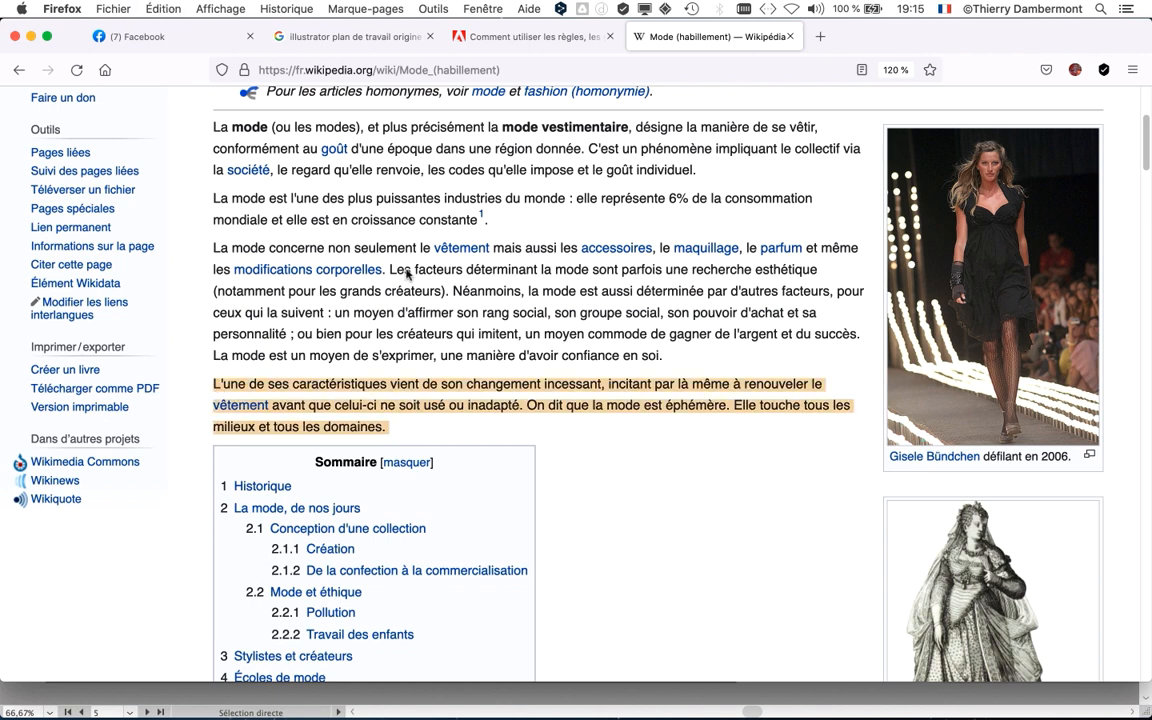
Back in Illustrator, replace all of the orange page's body text with the copied "L'une de ses caractéristiques" paragraph.
key(super+Tab)
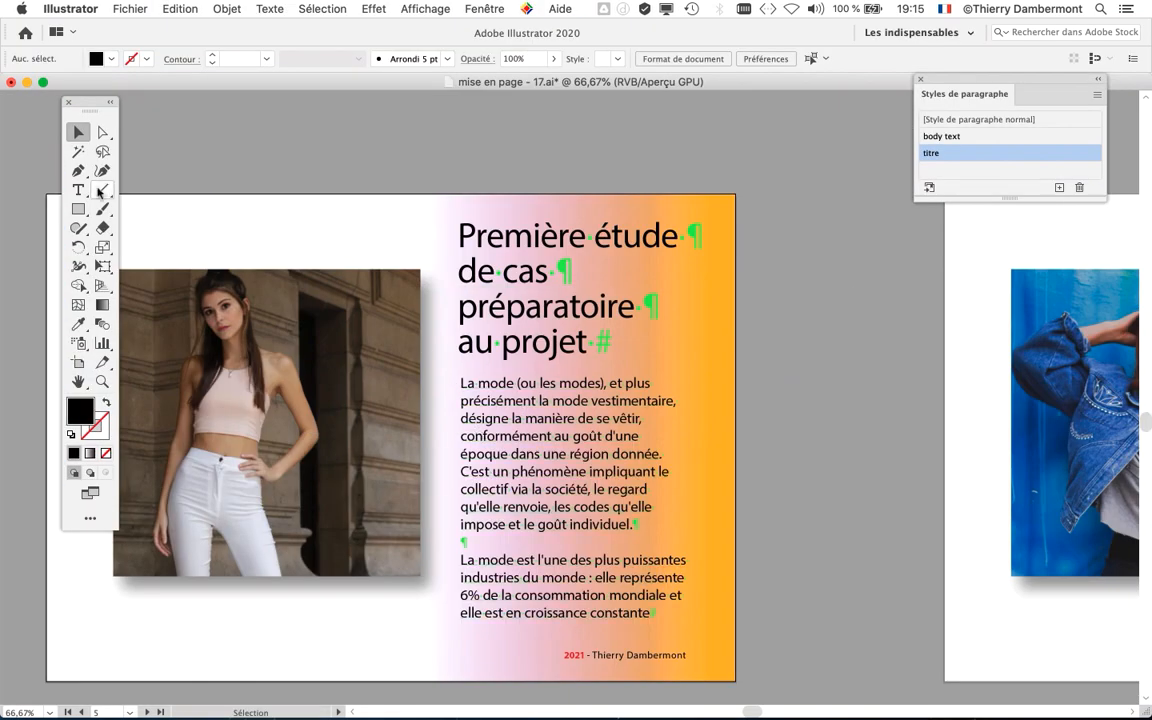
click(78, 189)
drag(460, 384, 658, 585)
key(super+v)
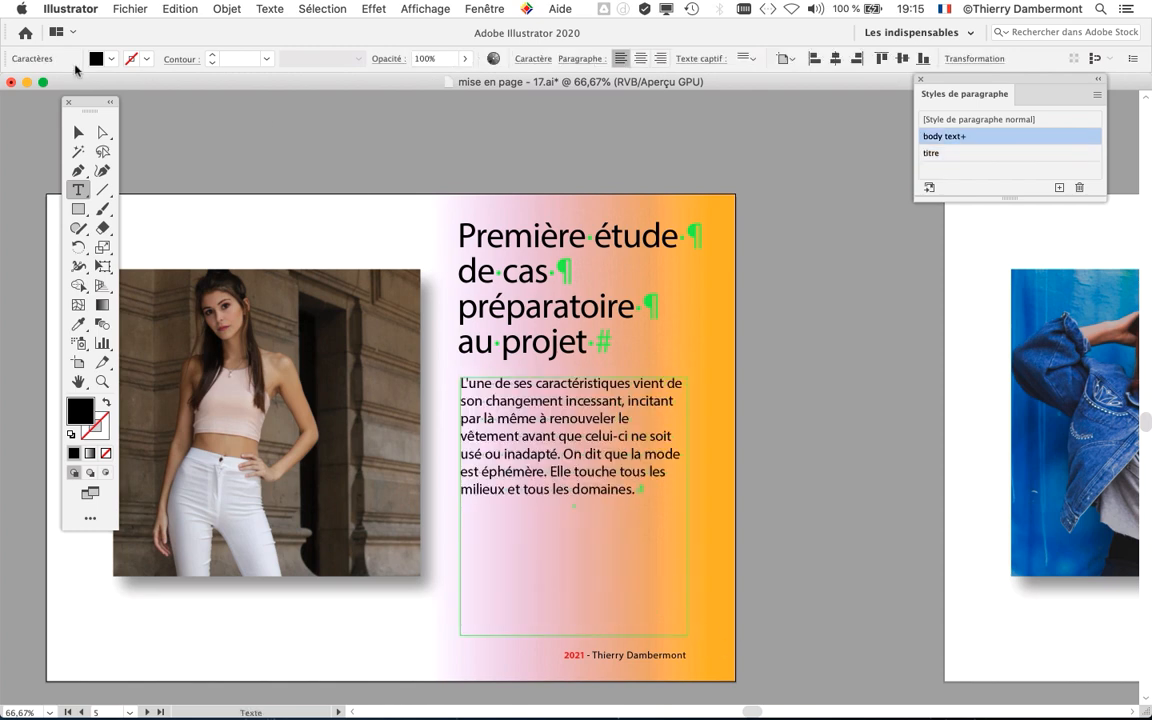
click(78, 132)
click(442, 195)
Return to the Wikipedia article in Firefox and copy the paragraph beginning "La mode concerne non seulement le vêtement".
key(super+Tab)
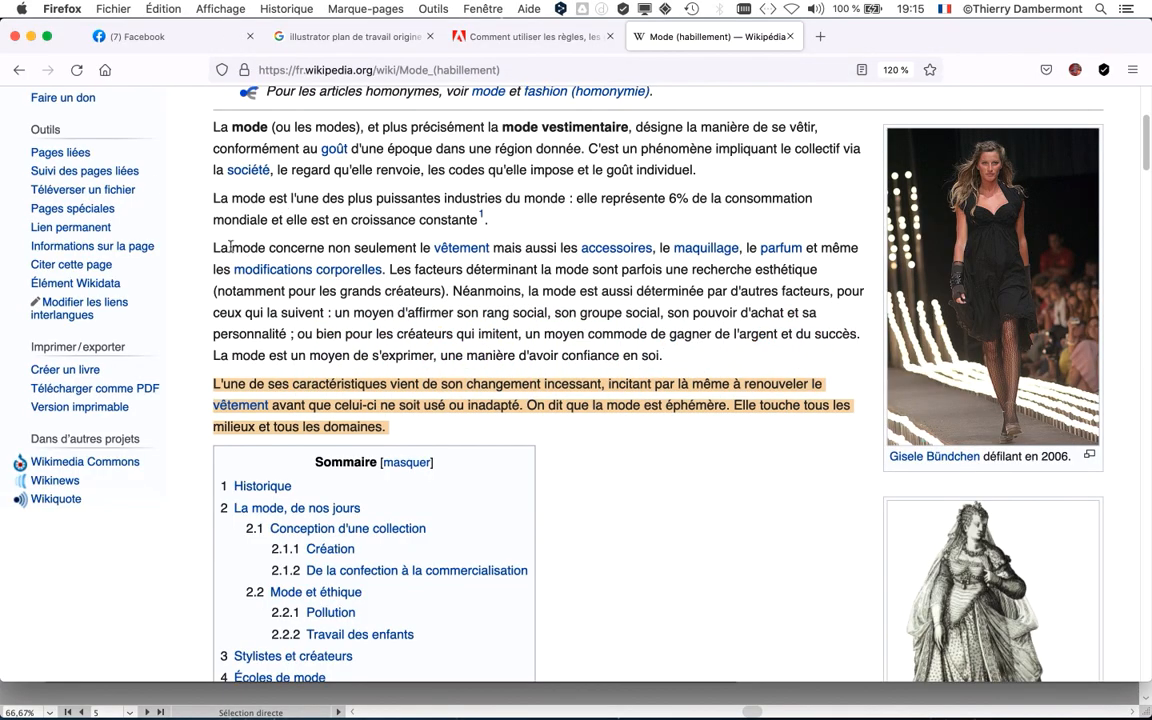
drag(215, 247, 662, 362)
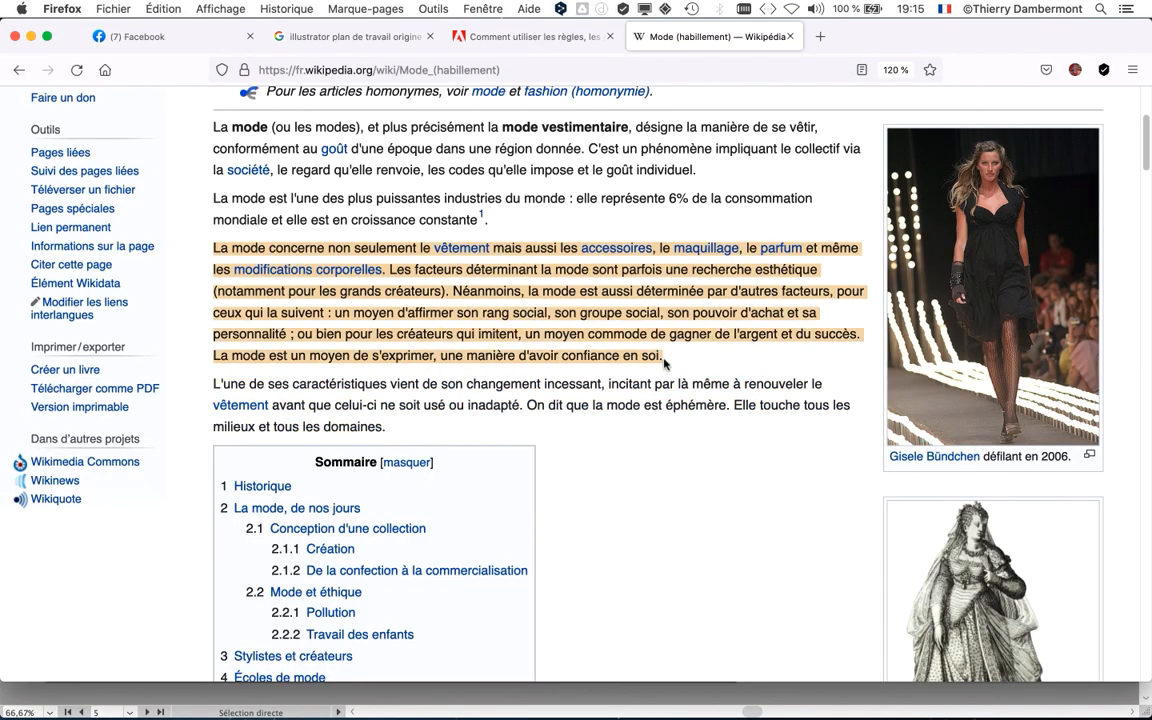
key(super+c)
In Illustrator, replace the second blue page's body text with the copied "La mode concerne non seulement le vêtement" paragraph.
key(super+Tab)
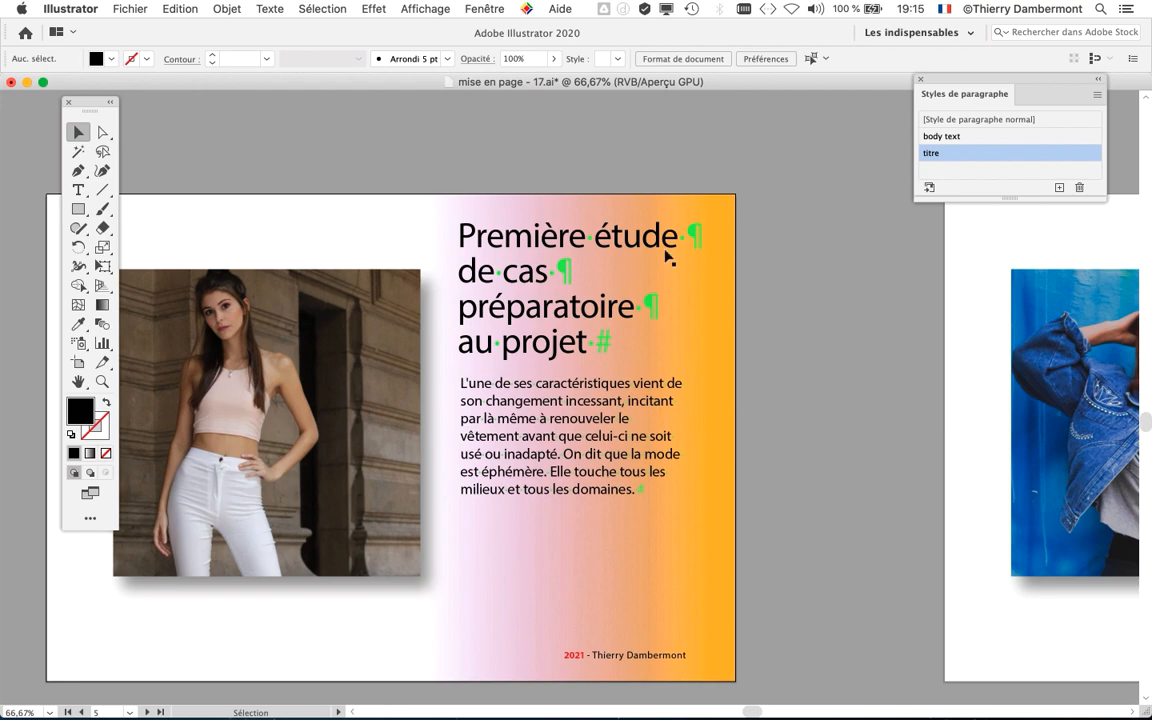
scroll(777, 252, up, 10)
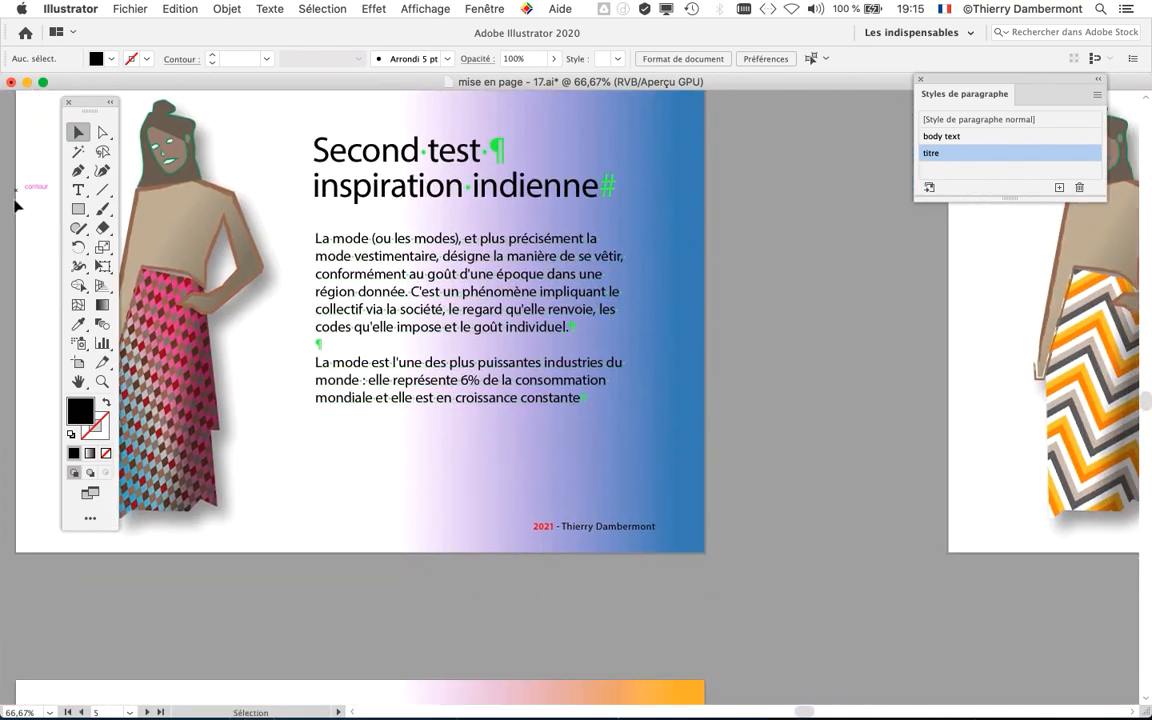
click(78, 189)
click(471, 343)
key(super+a)
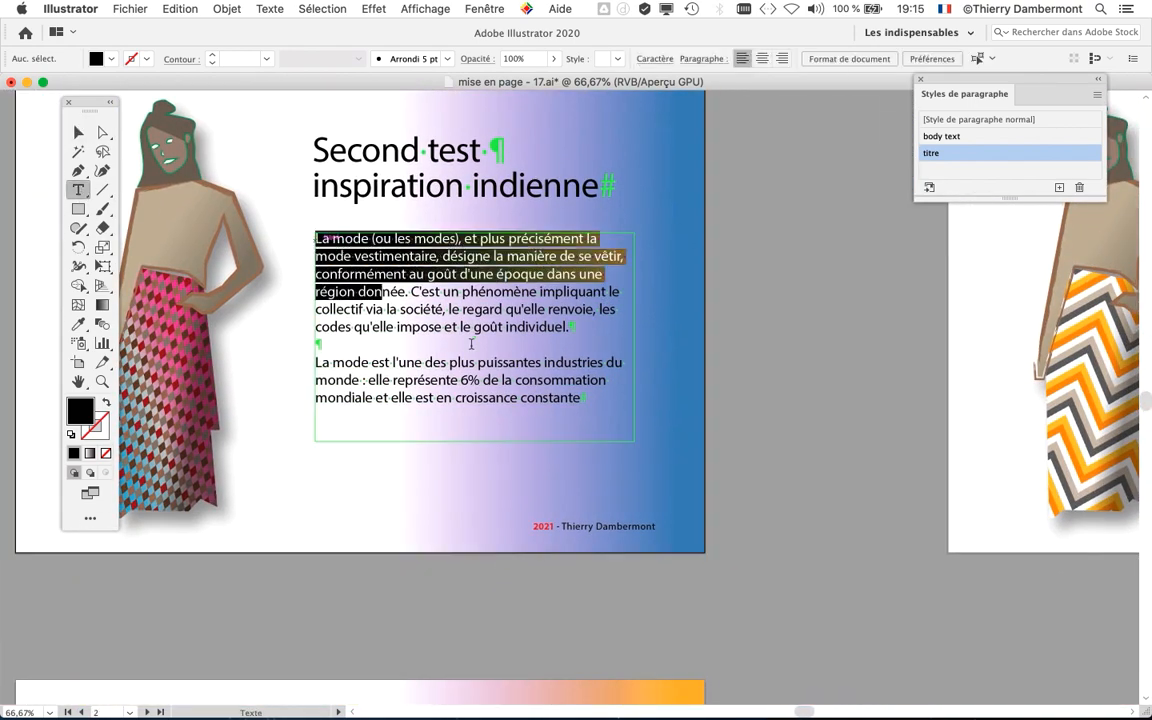
key(super+v)
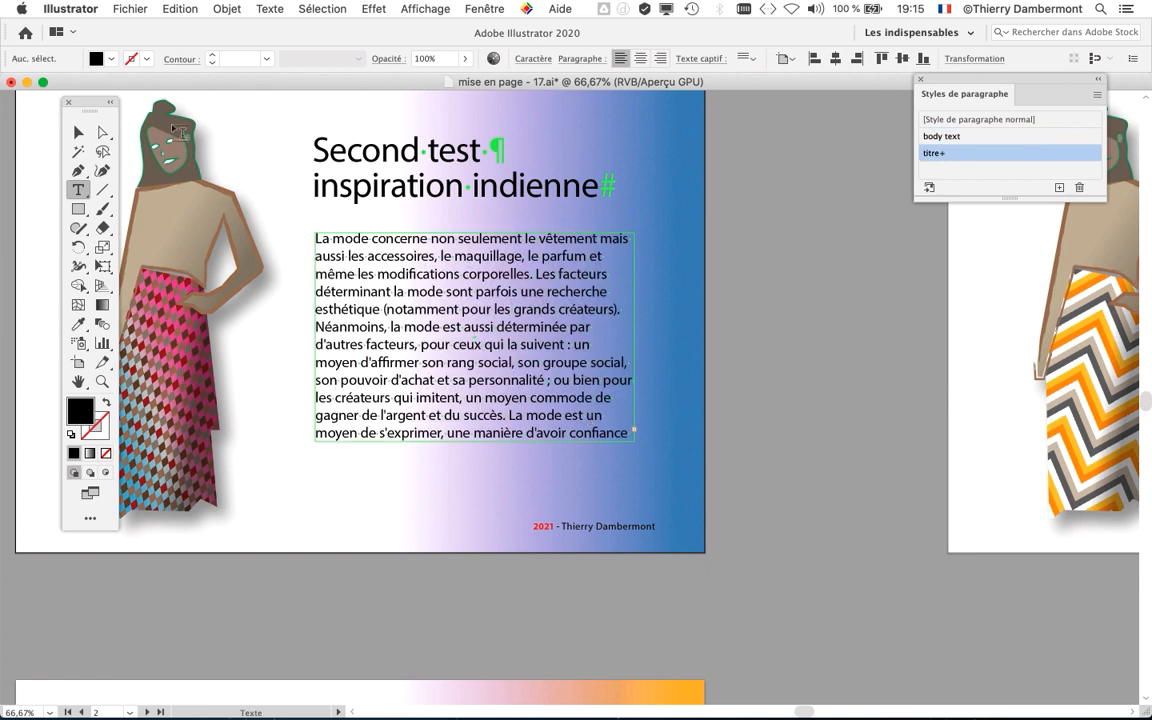
Extend the lower edge of the second blue page's body text frame downward, making it about 110 mm high, and deselect it.
click(78, 132)
click(102, 132)
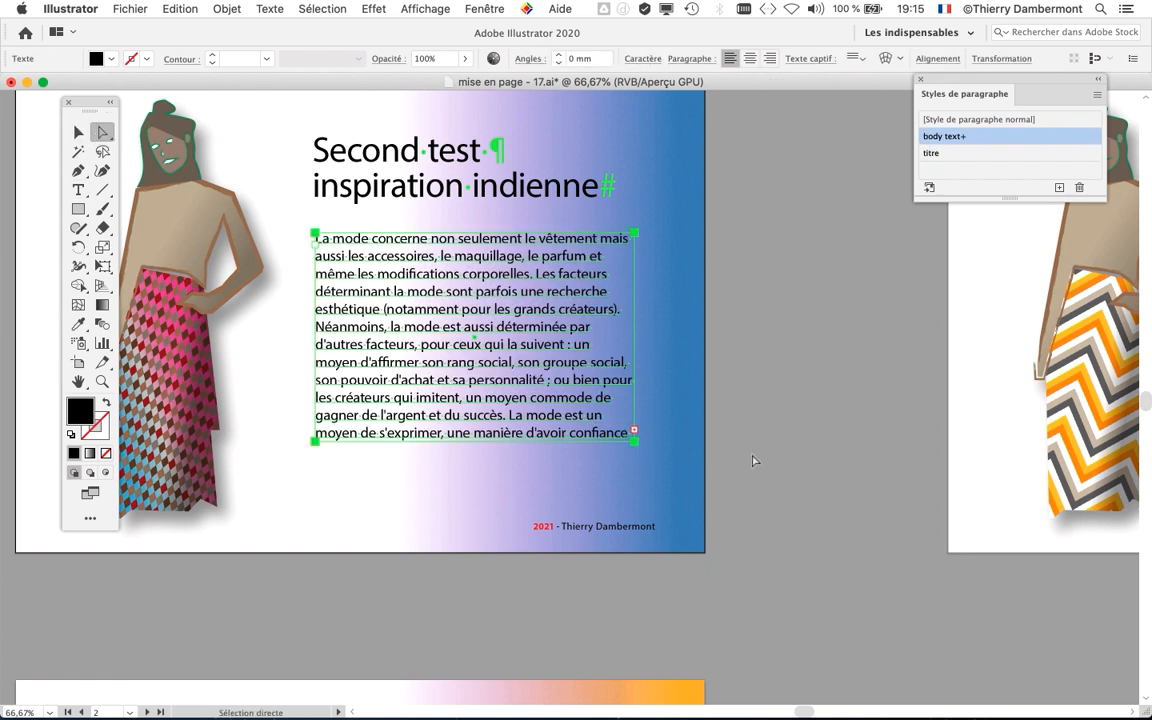
click(605, 440)
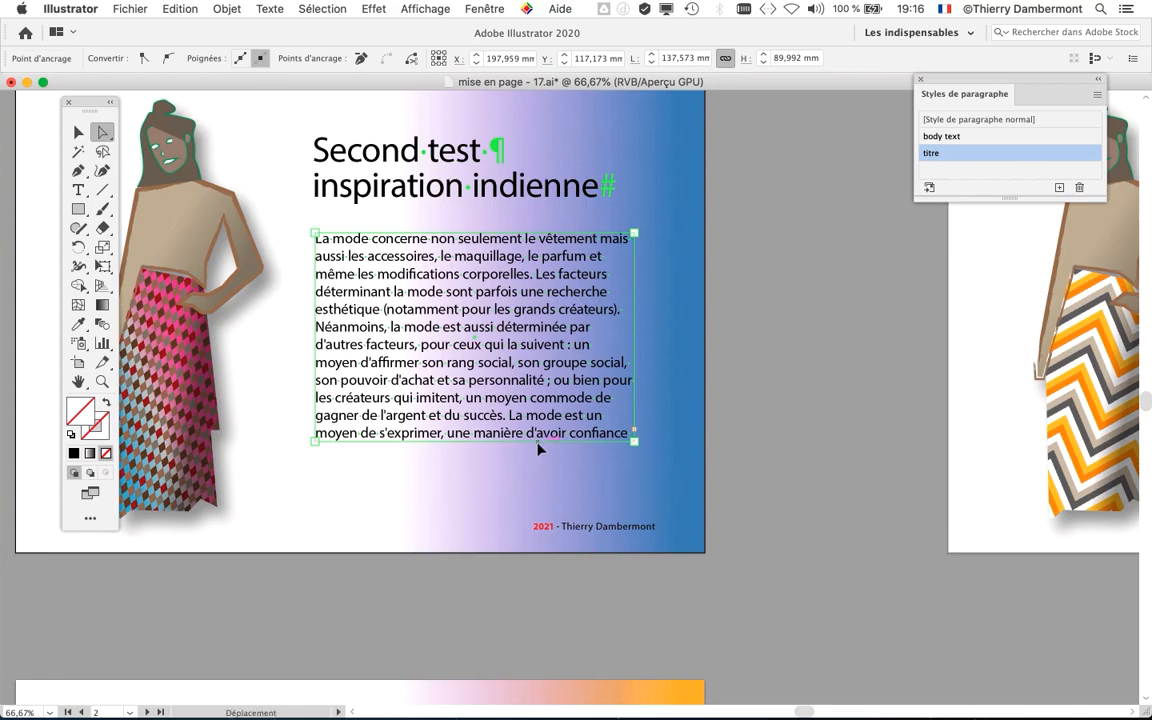
drag(539, 441, 548, 488)
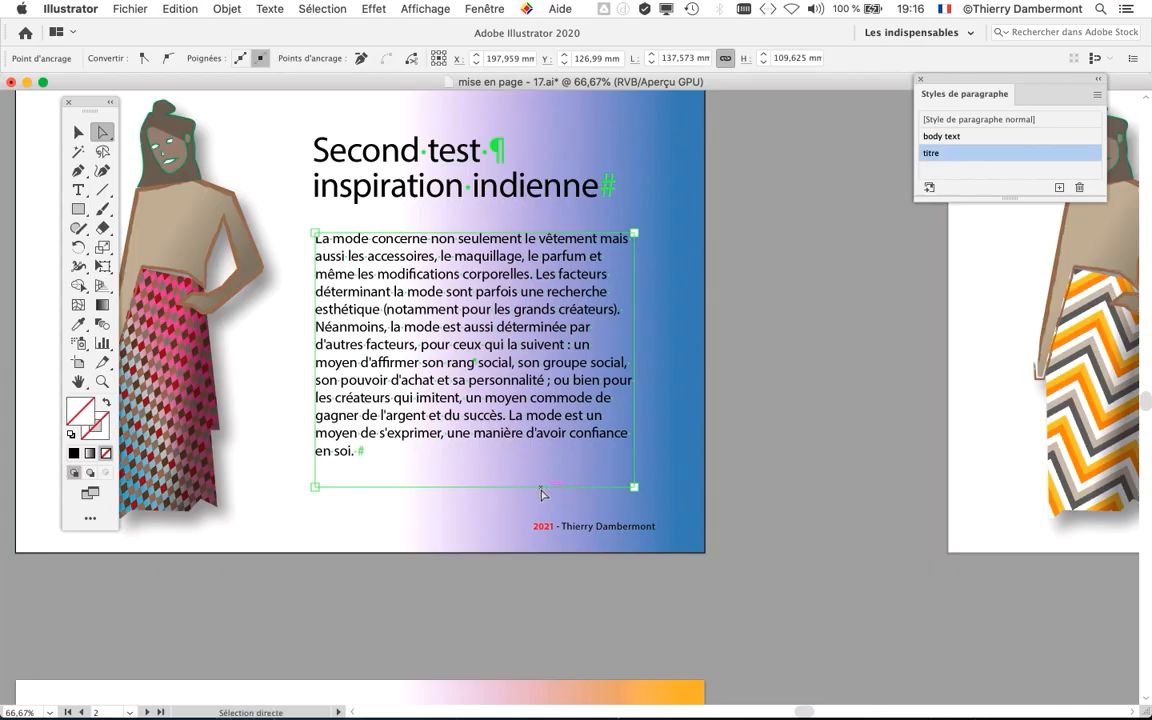
click(775, 467)
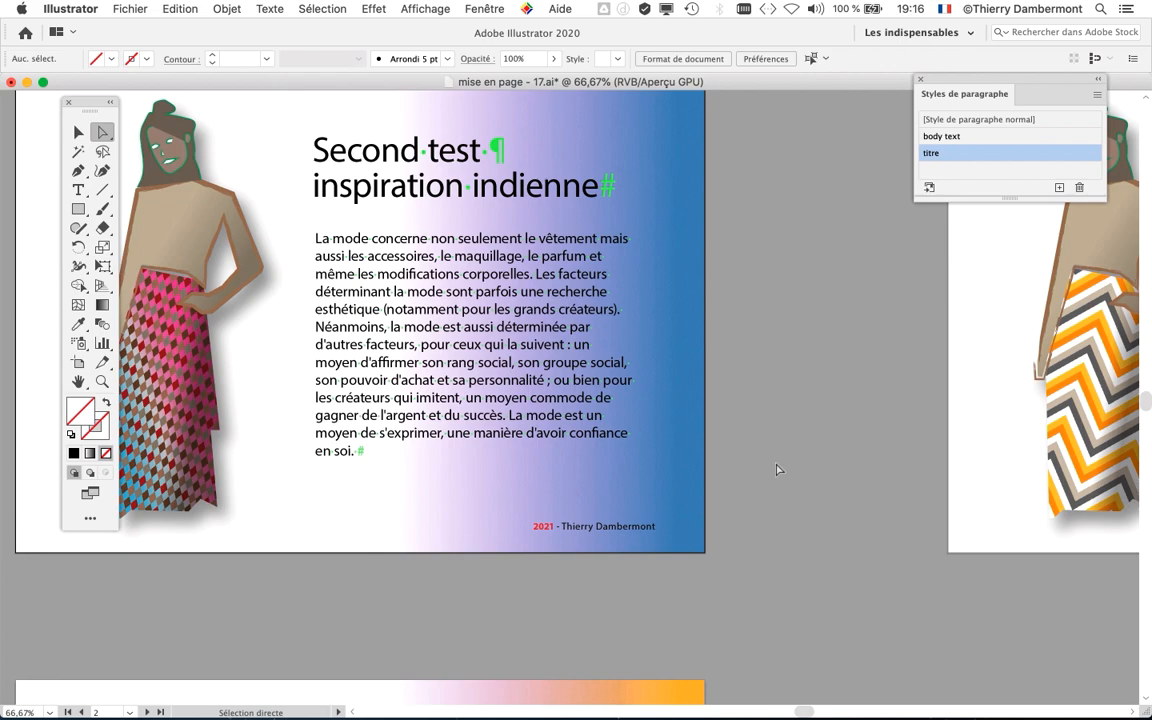
Raise the lower edge of the second blue page's body text frame slightly, making it about 107 mm high, and deselect it.
click(460, 484)
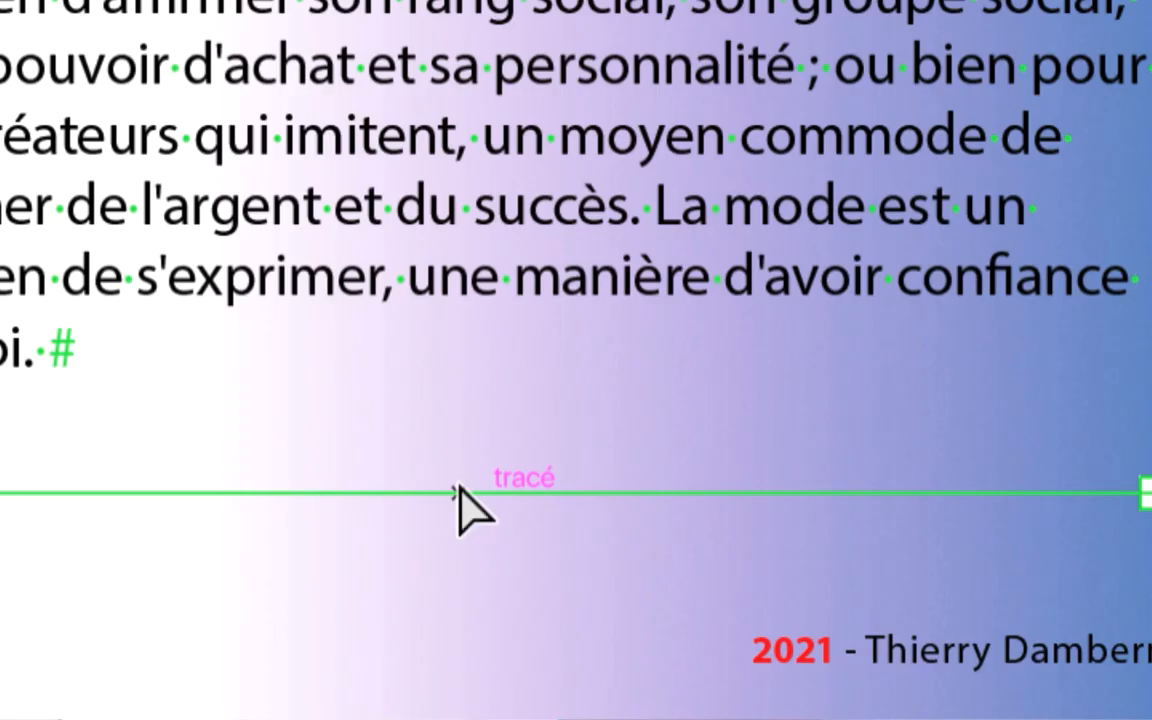
mouse_move(457, 490)
mouse_down()
mouse_move(452, 470)
mouse_move(458, 500)
mouse_move(457, 483)
mouse_up()
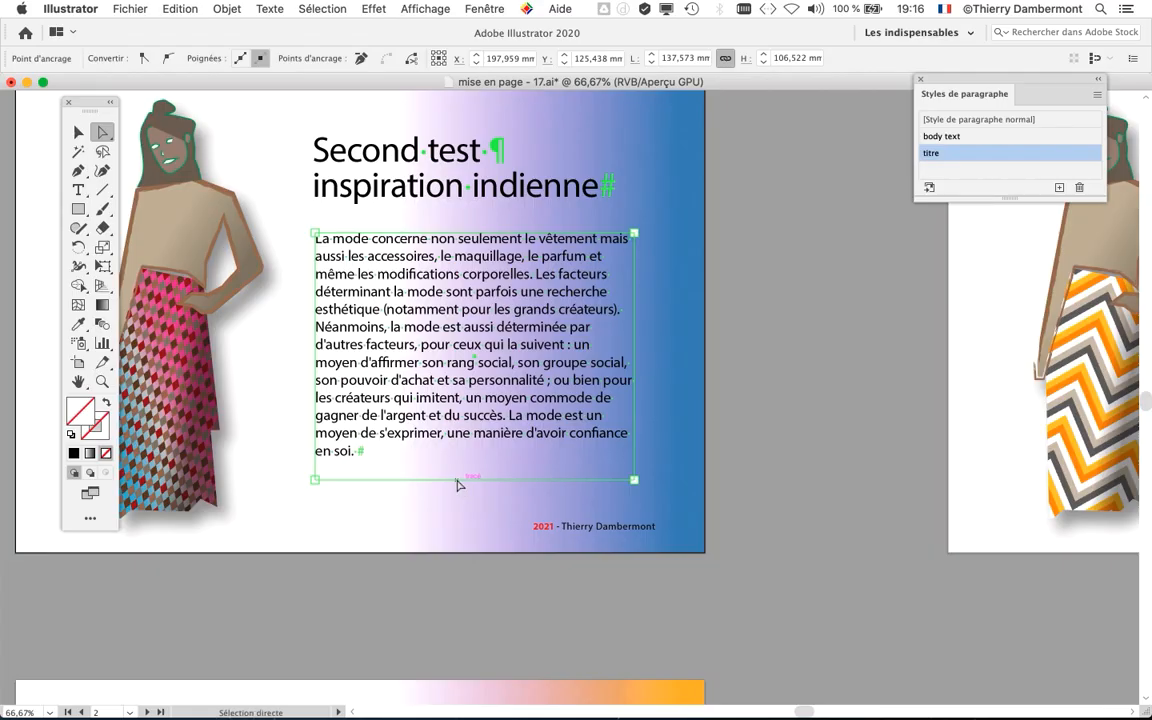
click(760, 487)
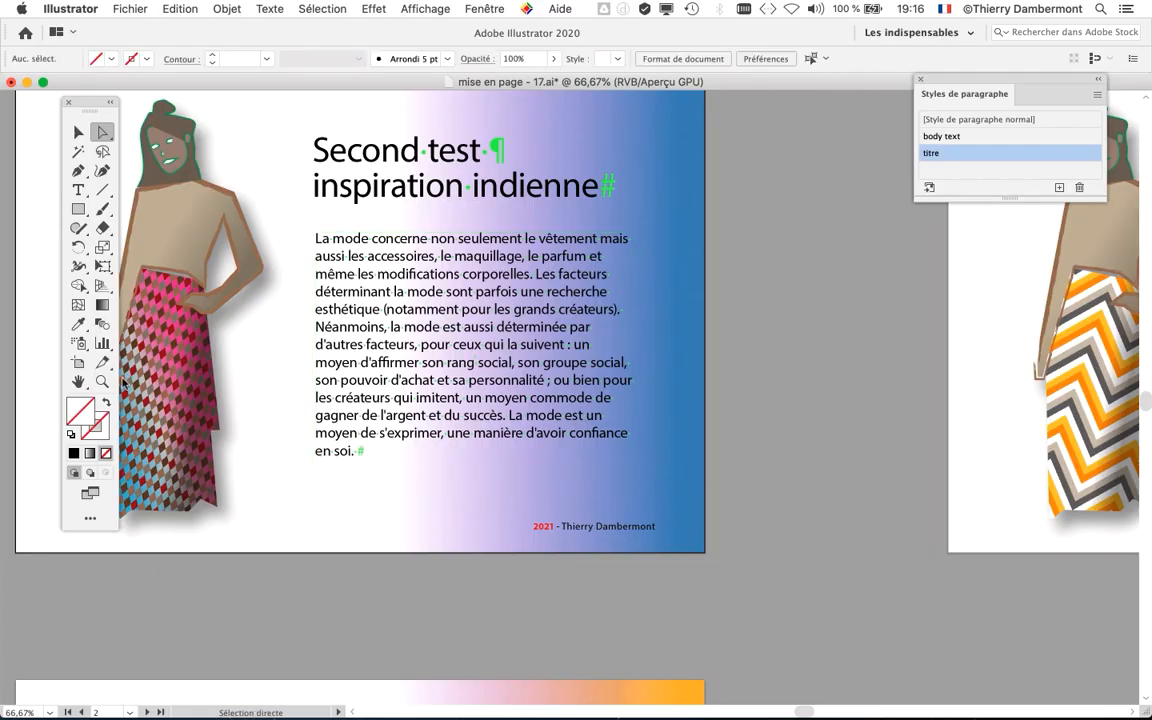
Switch to the Selection tool and hide the floating panels except the toolbox, with all the artboards in view.
scroll(525, 476, down, 1)
scroll(699, 452, left, 5)
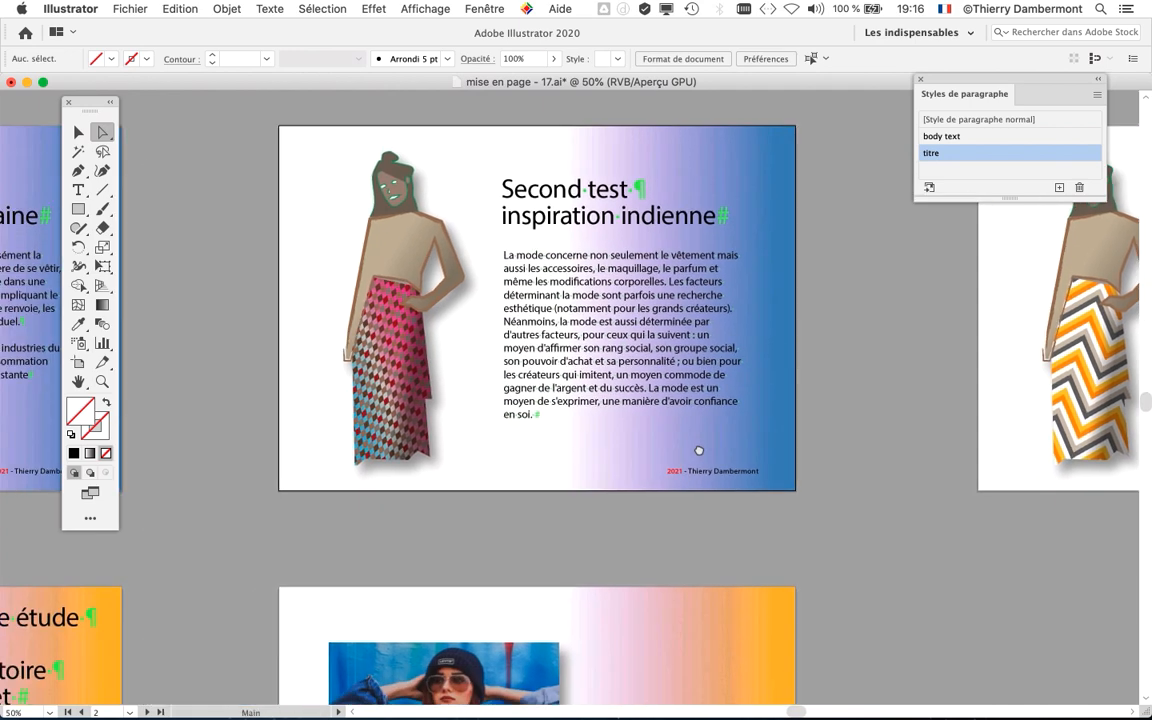
scroll(699, 452, down, 2)
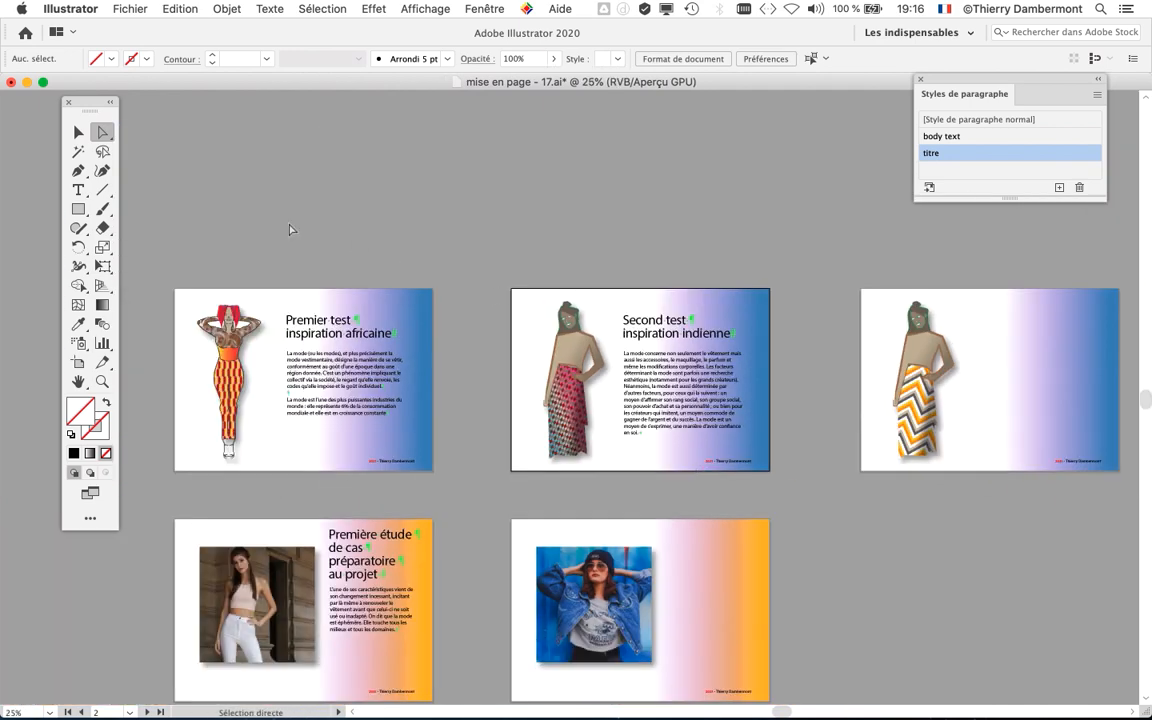
click(79, 131)
scroll(558, 395, down, 3)
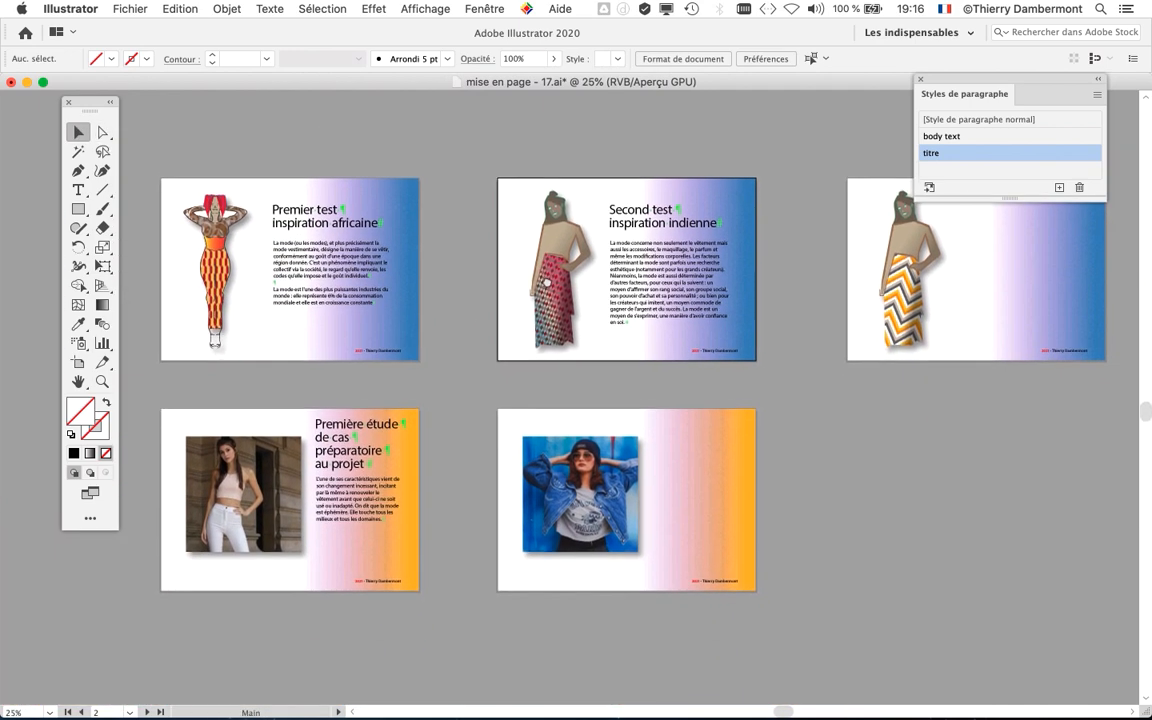
key(shift+Tab)
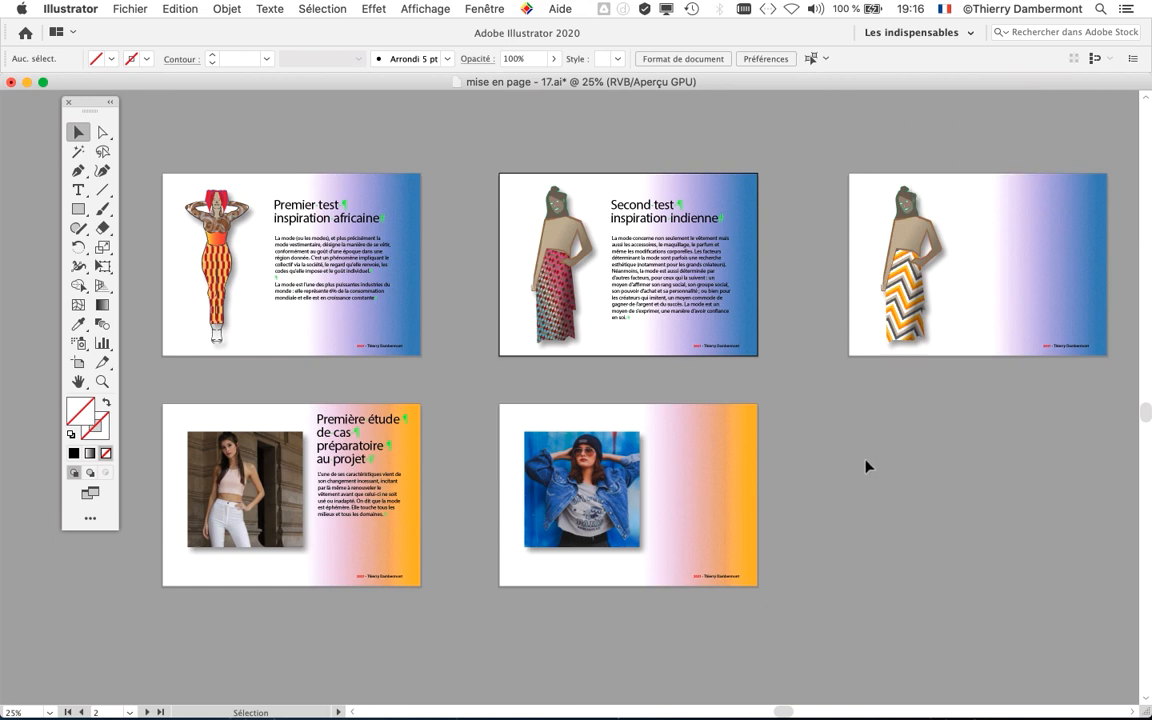
Save the document as a new version named "mise en page - 18.ai" with the default Illustrator 2020 options.
click(139, 8)
click(200, 141)
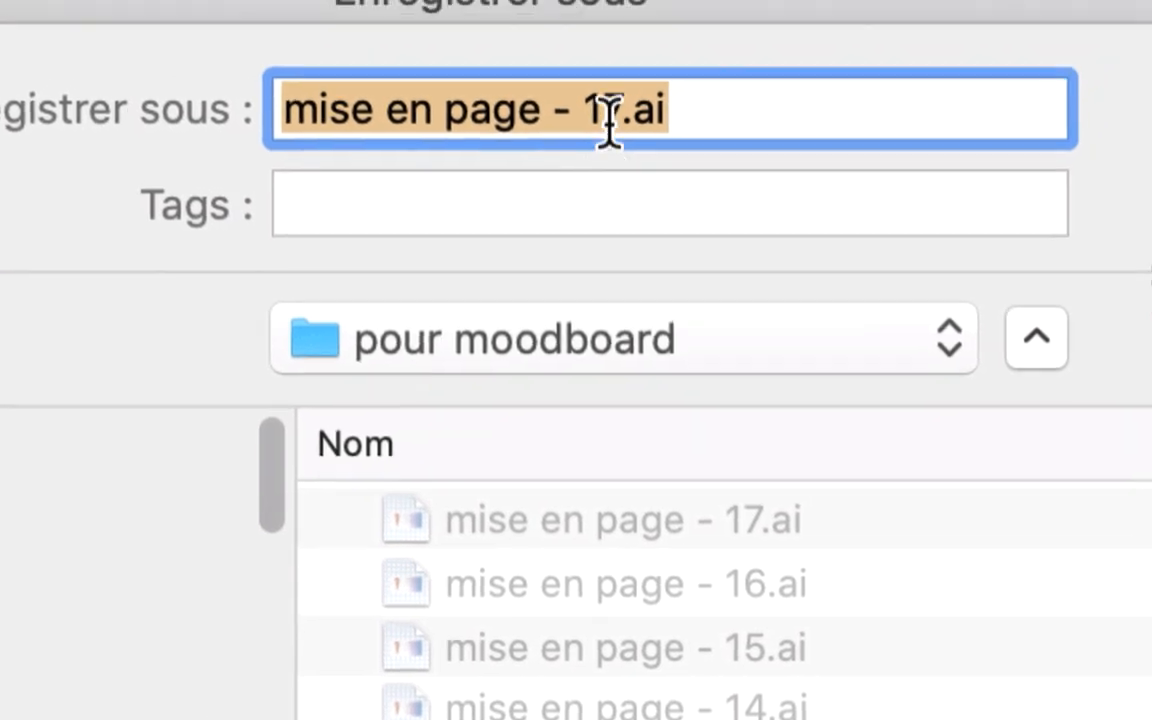
click(606, 110)
key(shift+Right)
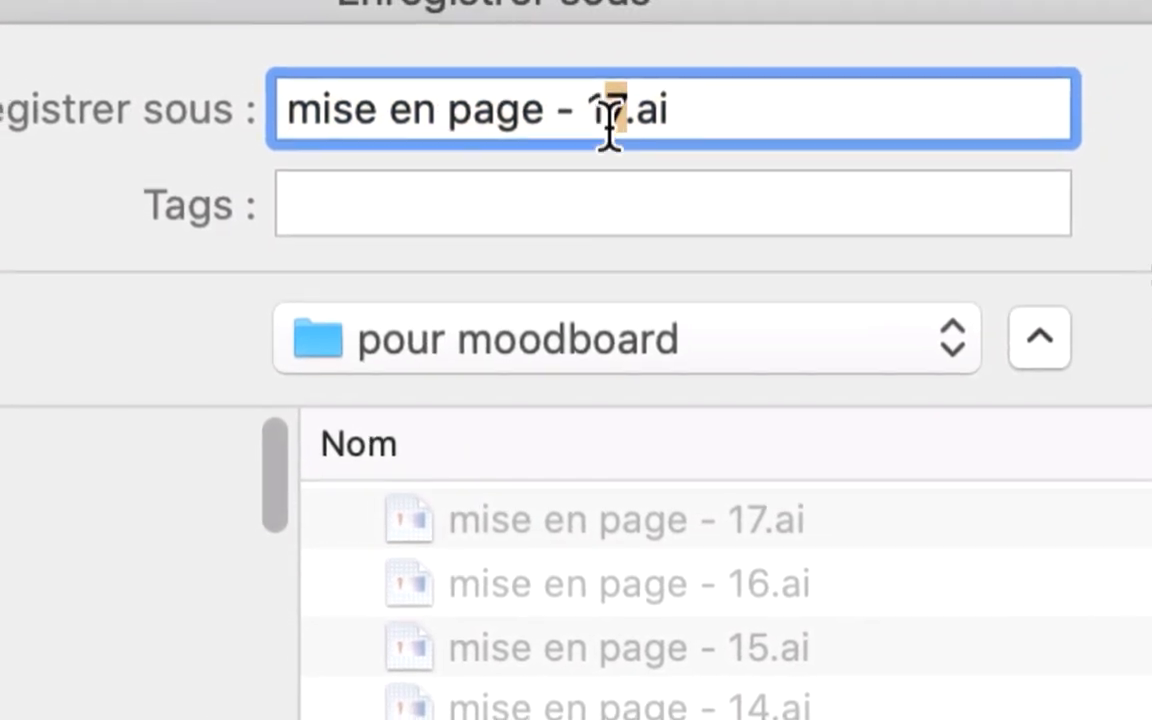
text(8)
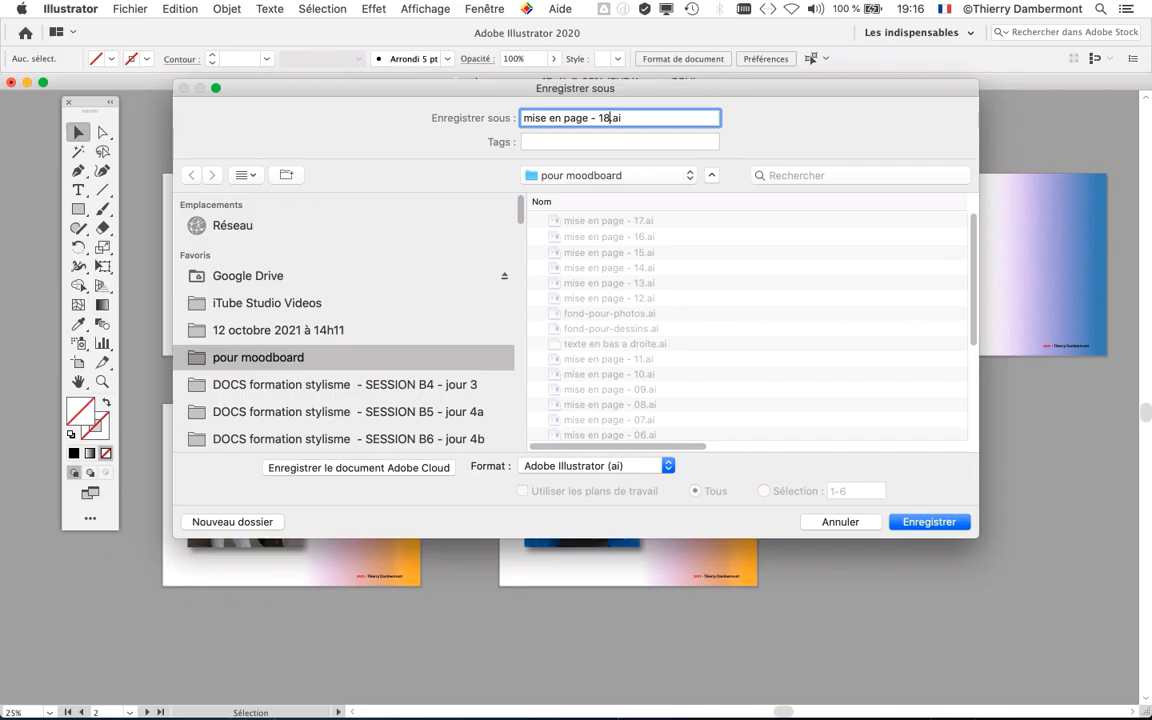
key(Return)
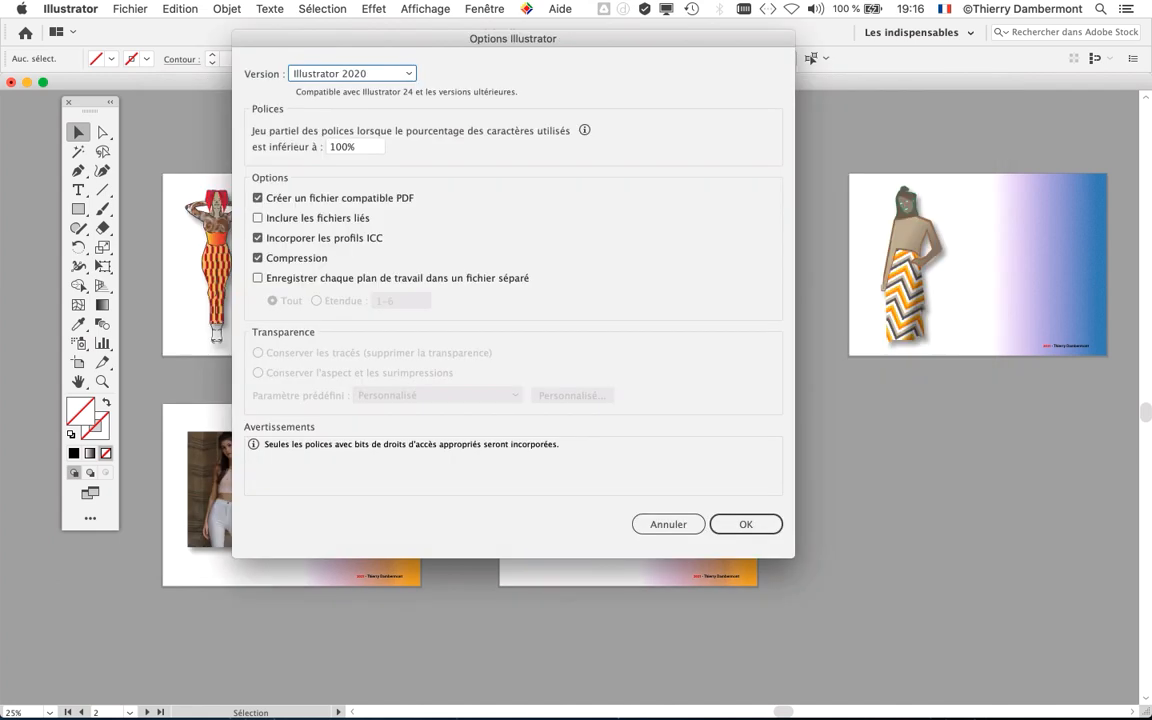
key(Return)
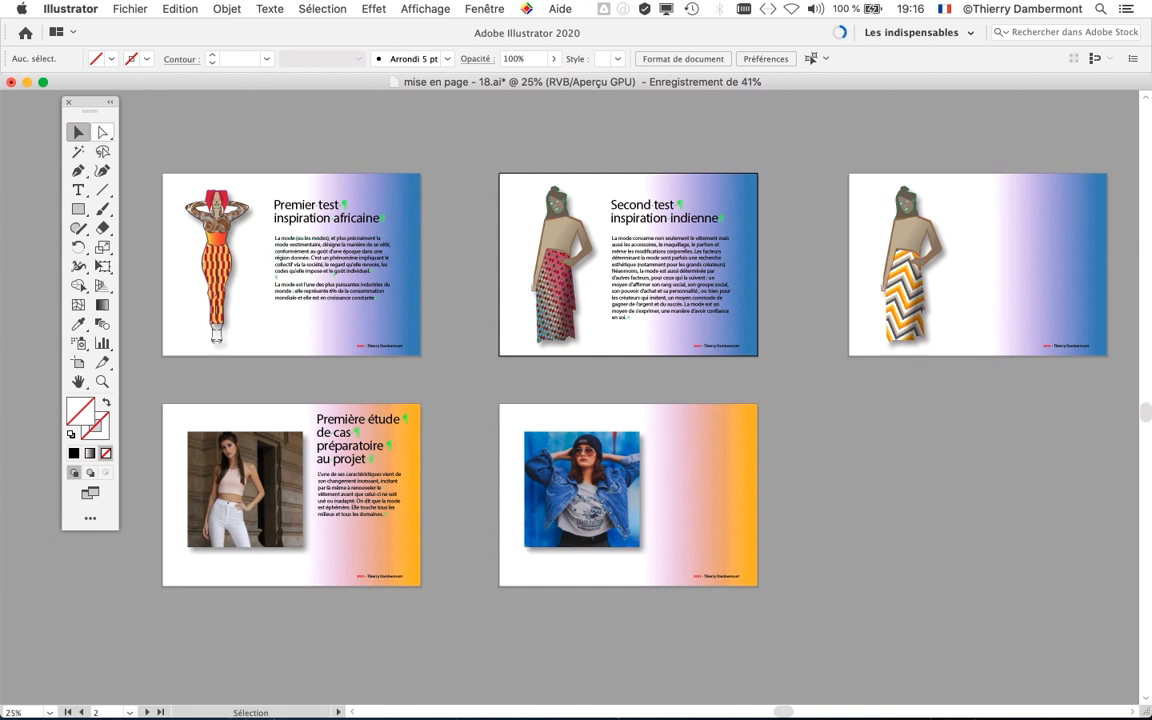
Move the toolbox further away from the artboards, show the paragraph styles again and place their panel near the third blue page.
drag(90, 103, 79, 106)
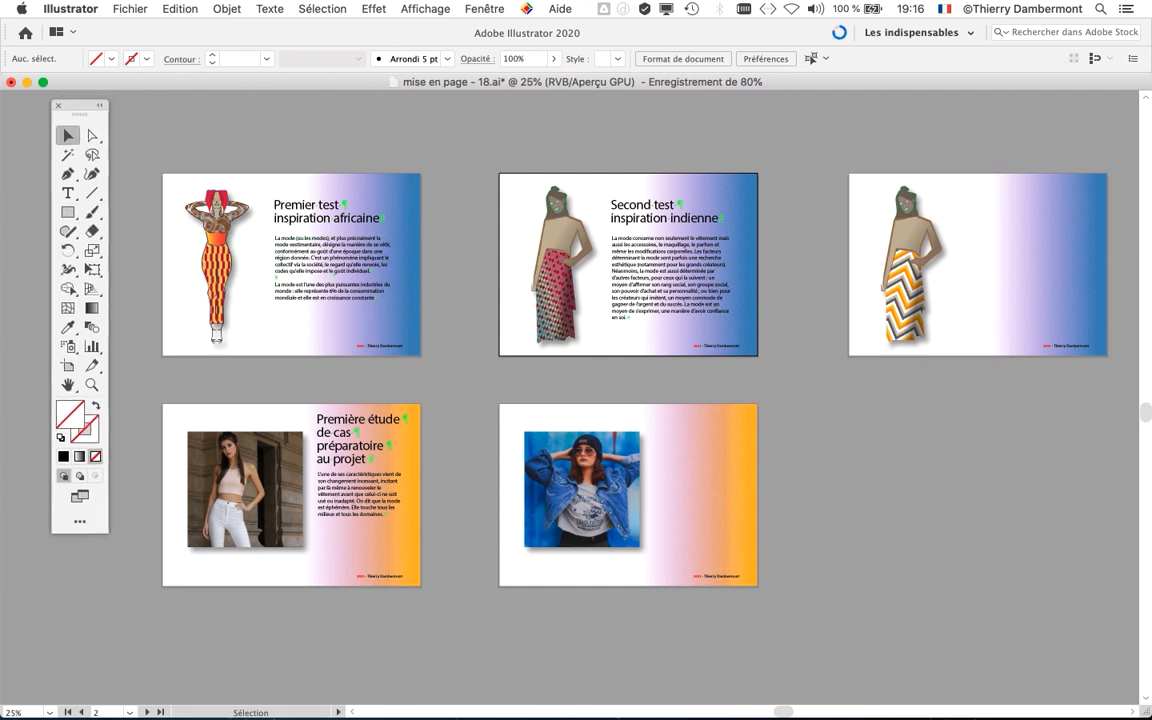
key(super+equal)
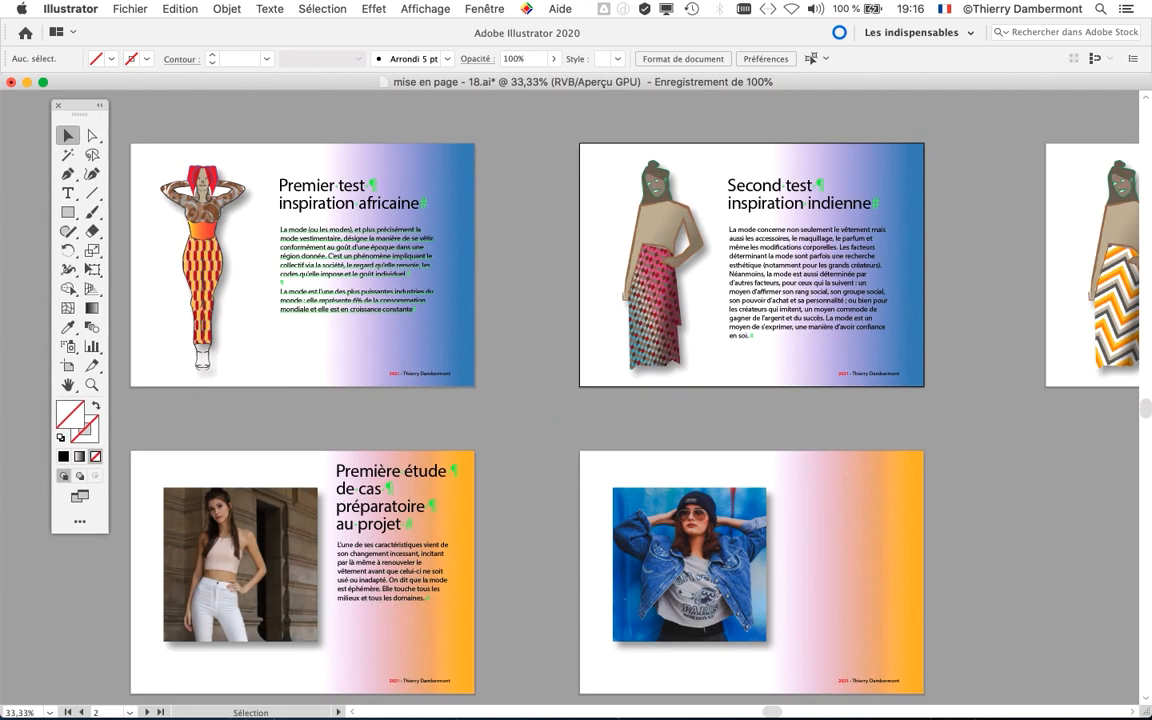
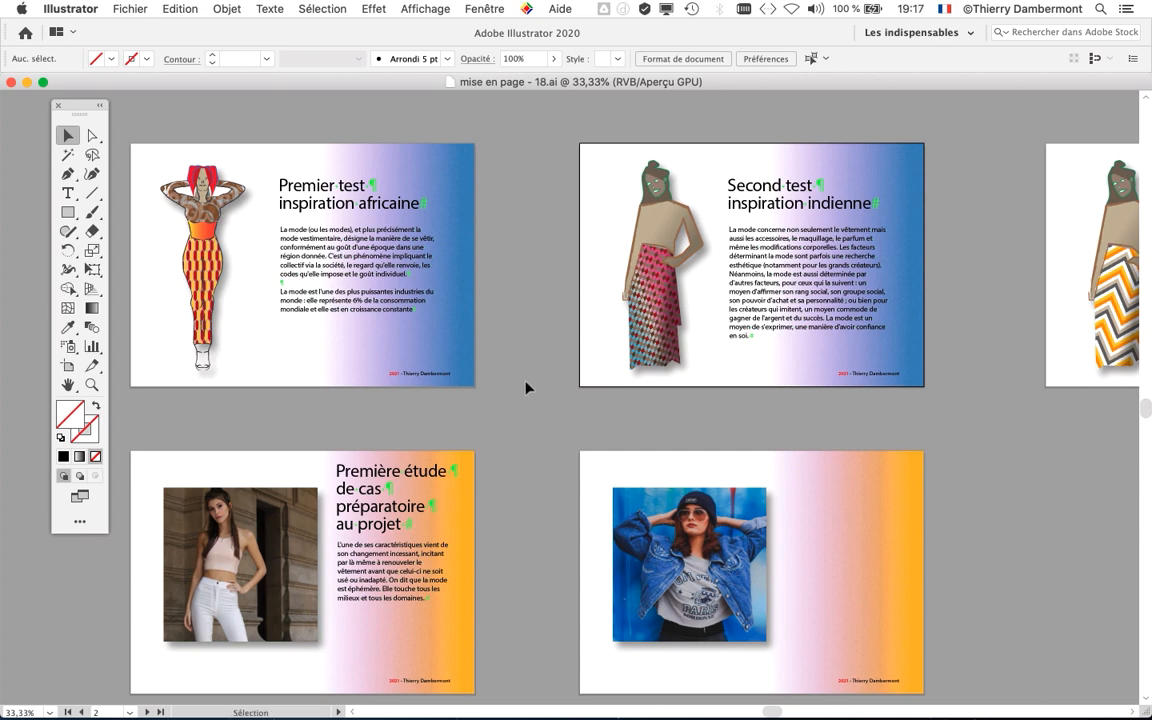
scroll(522, 390, down, 1)
drag(519, 391, 437, 314)
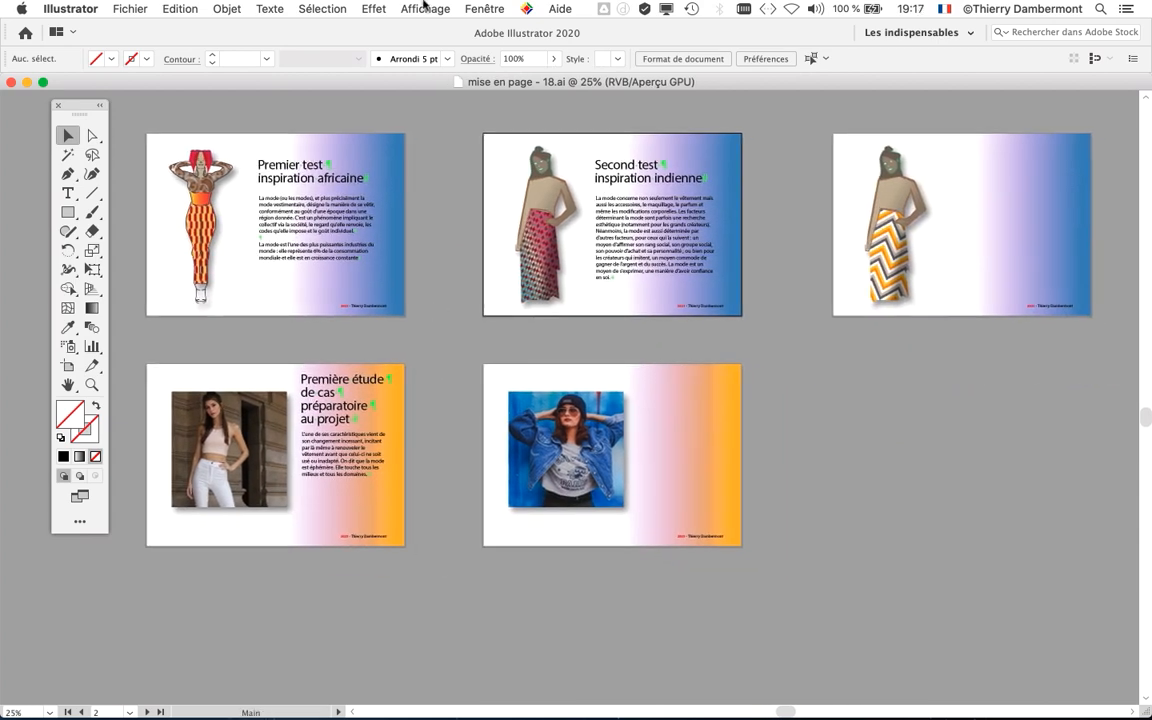
click(468, 8)
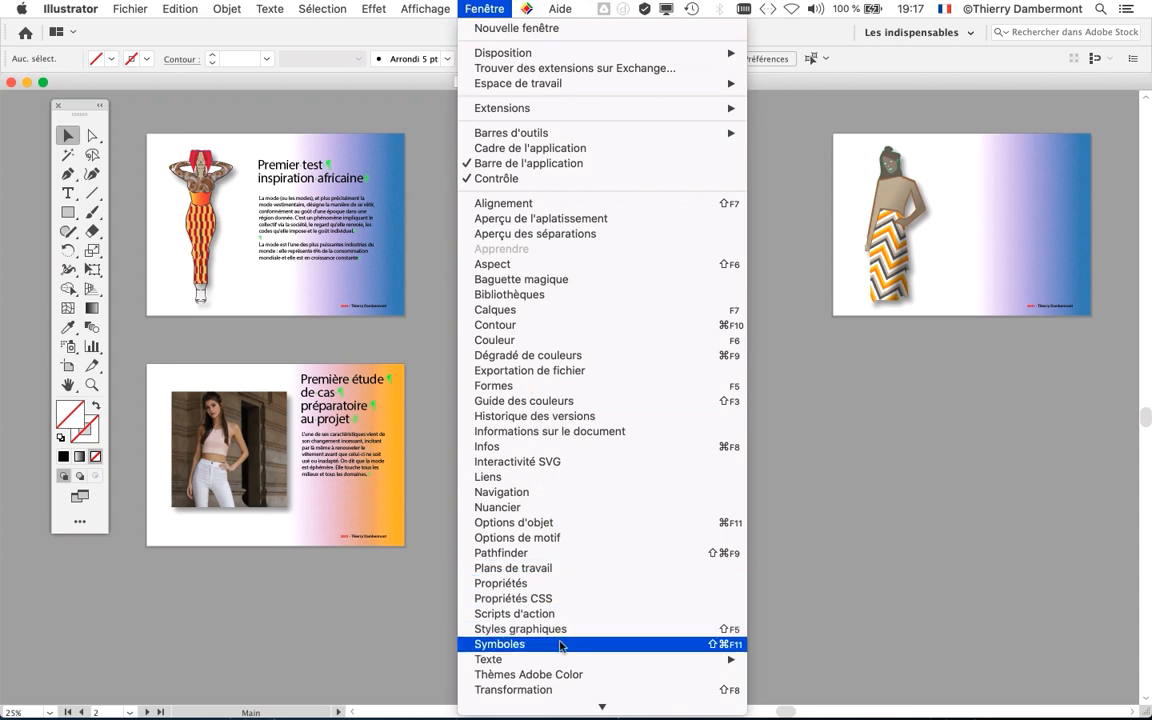
mouse_move(668, 661)
click(858, 689)
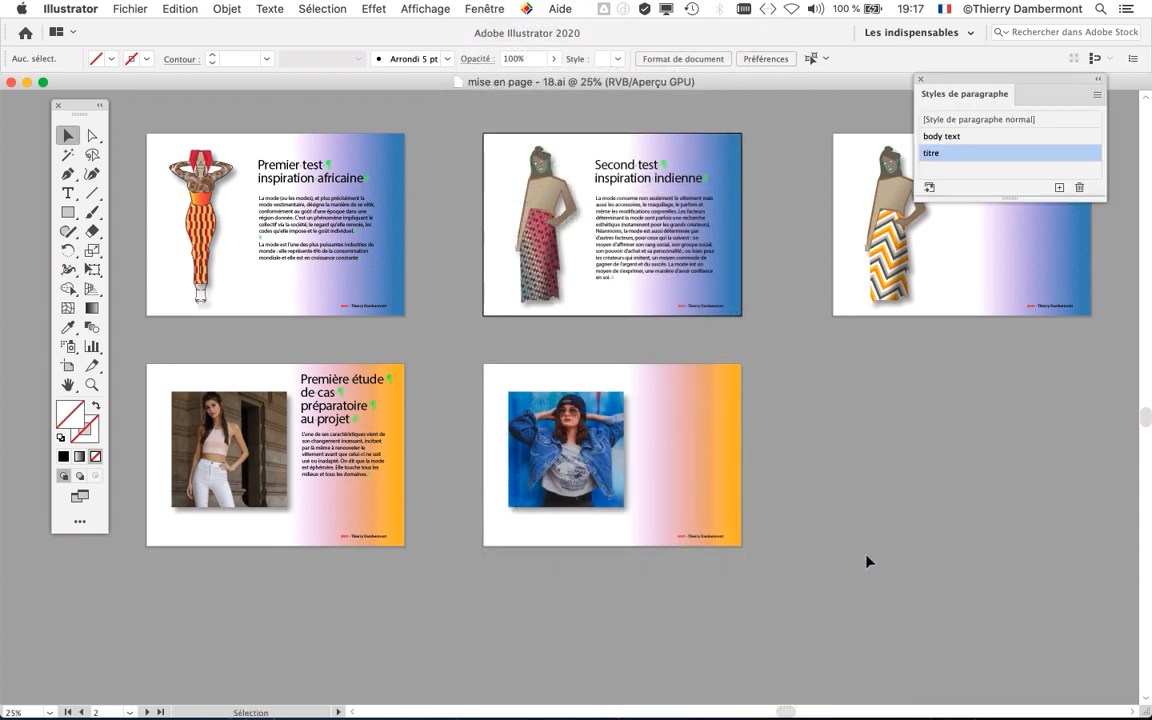
drag(964, 89, 806, 158)
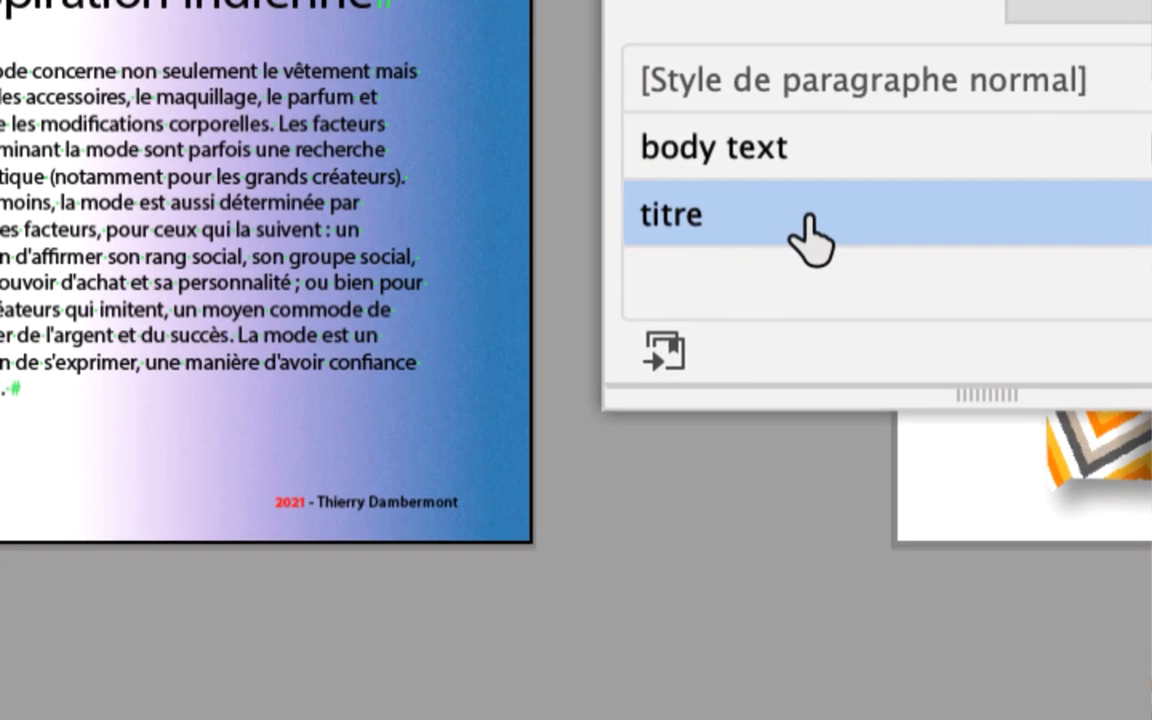
Set the font size of the "titre" paragraph style to 30 pt, compare the titles with and without preview, and apply the change.
double_click(806, 225)
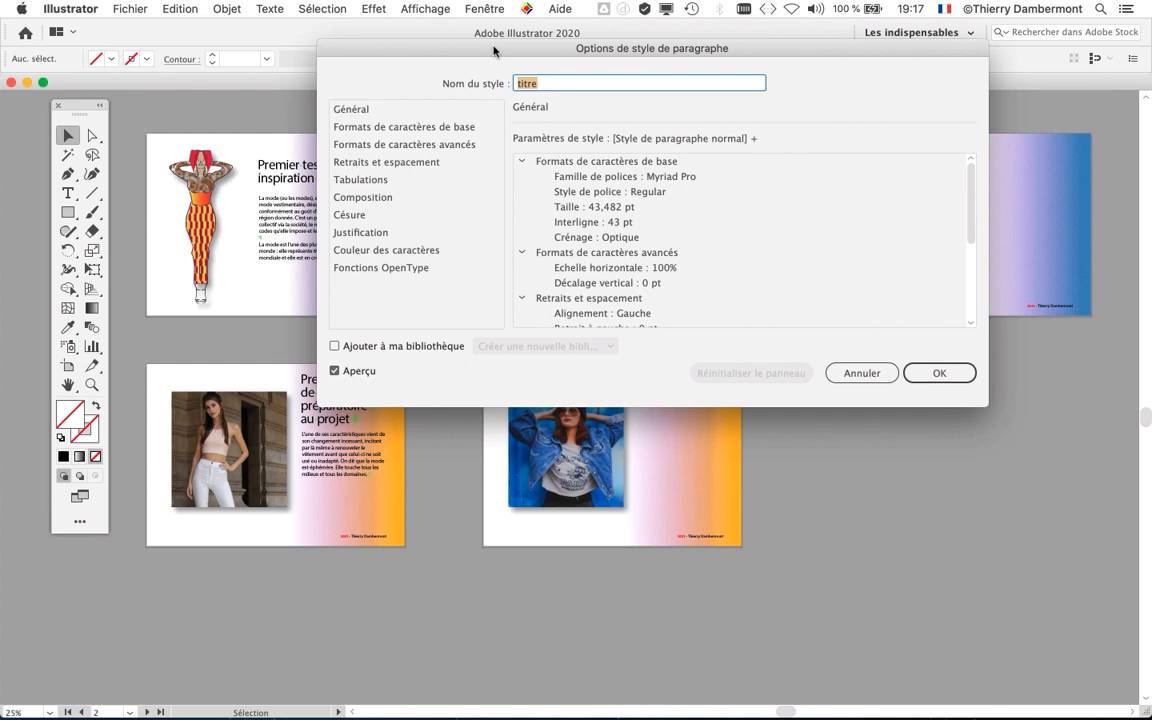
drag(493, 51, 745, 50)
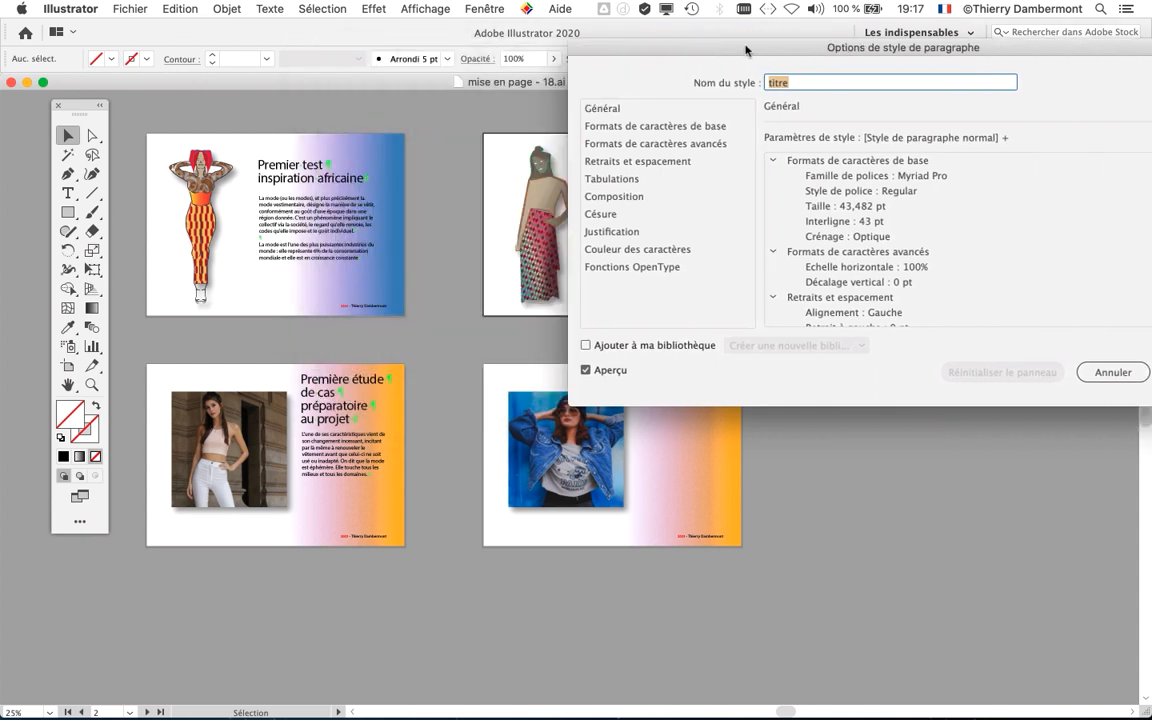
drag(617, 58, 494, 175)
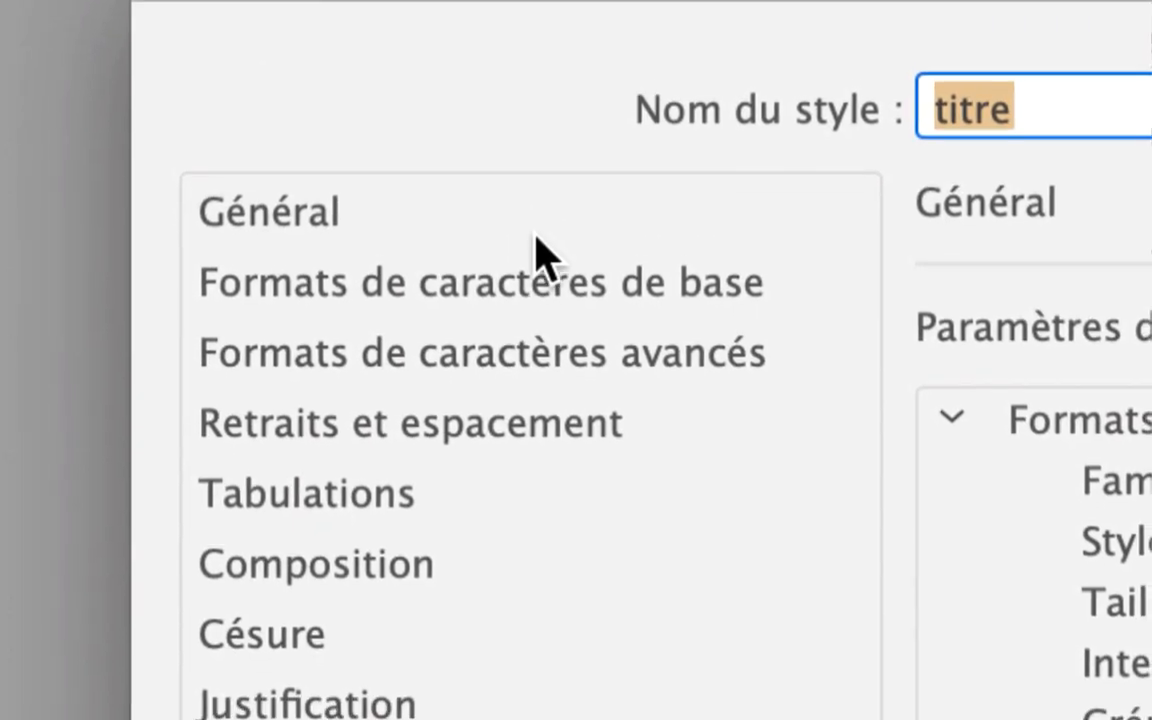
click(550, 244)
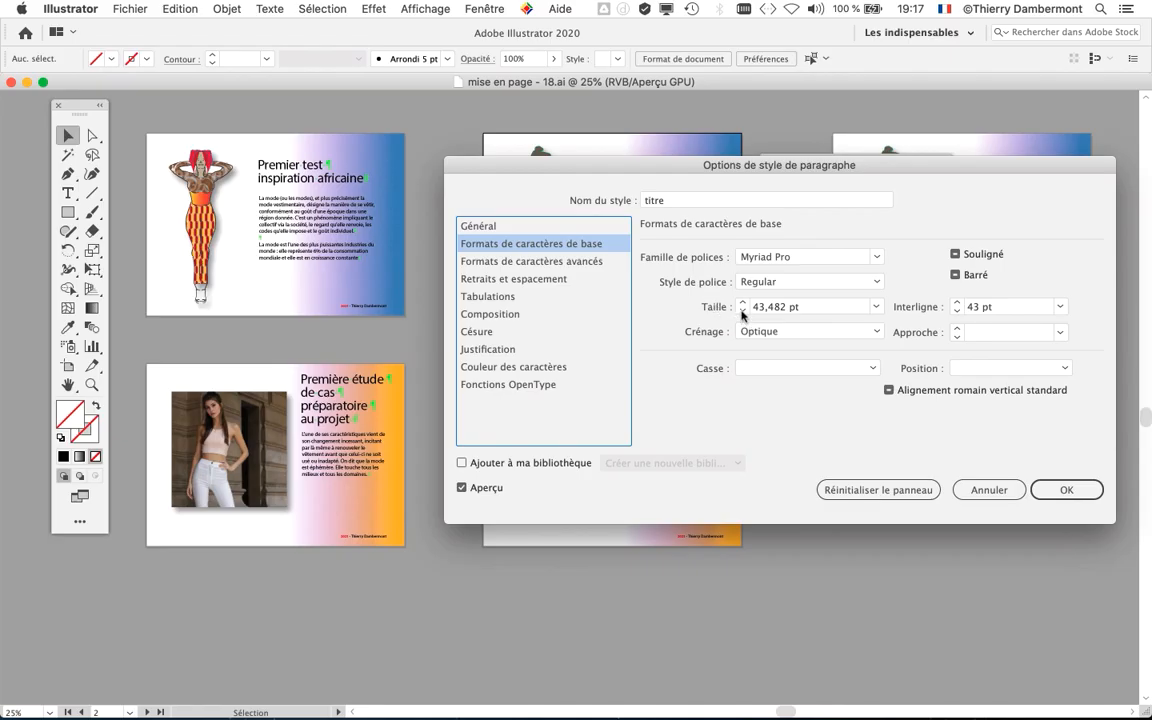
click(742, 311)
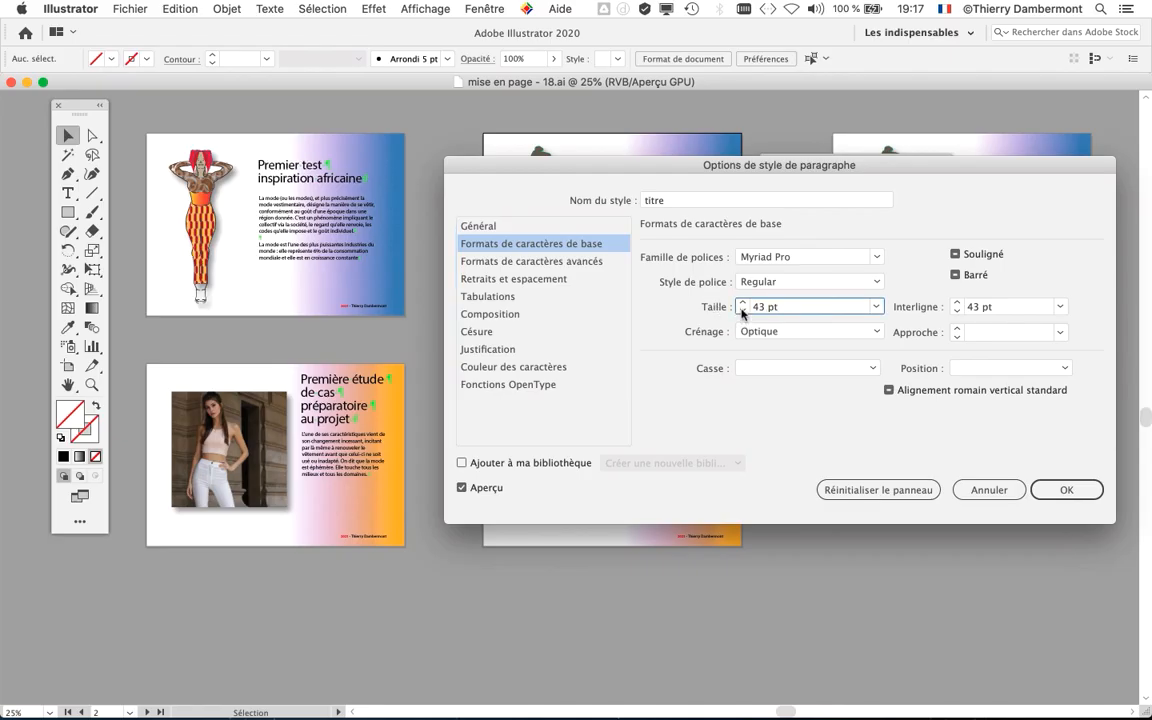
click(742, 311)
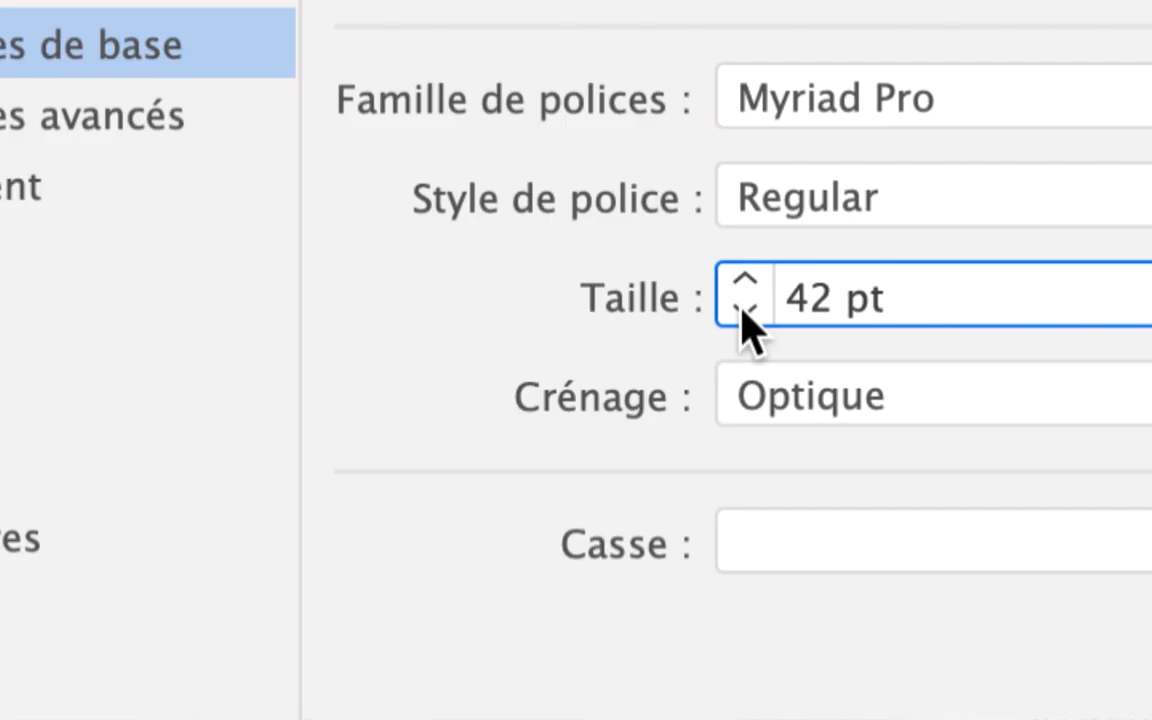
click(742, 311)
click(742, 311)
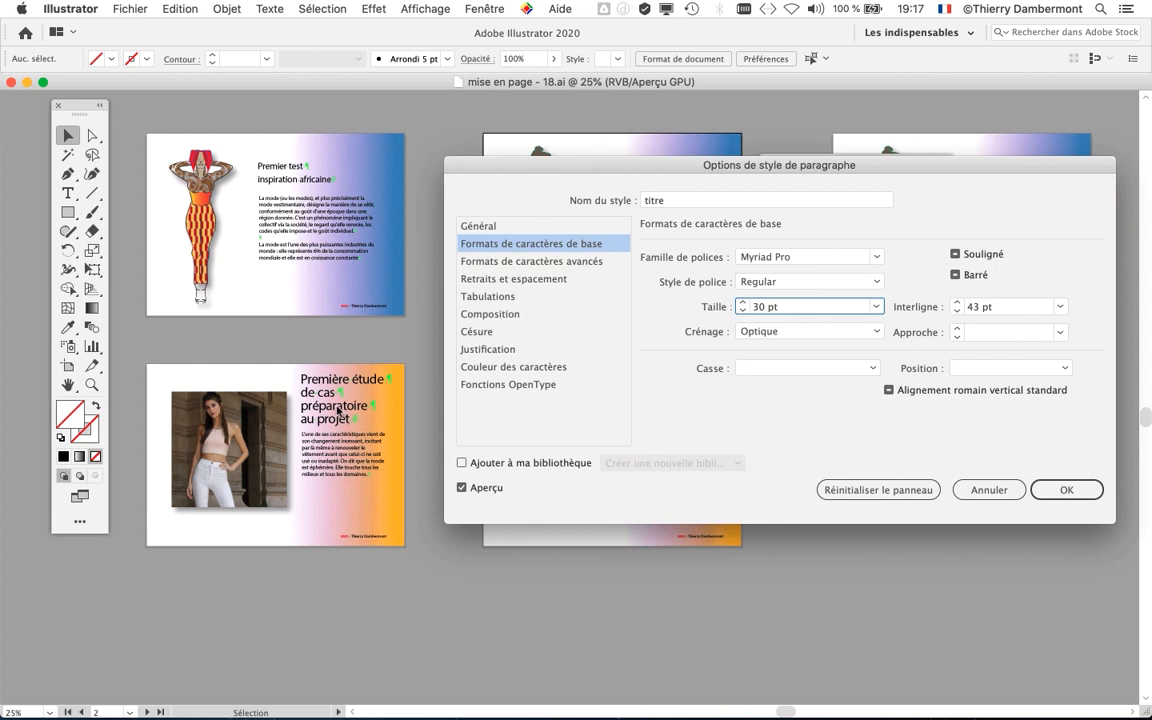
click(484, 490)
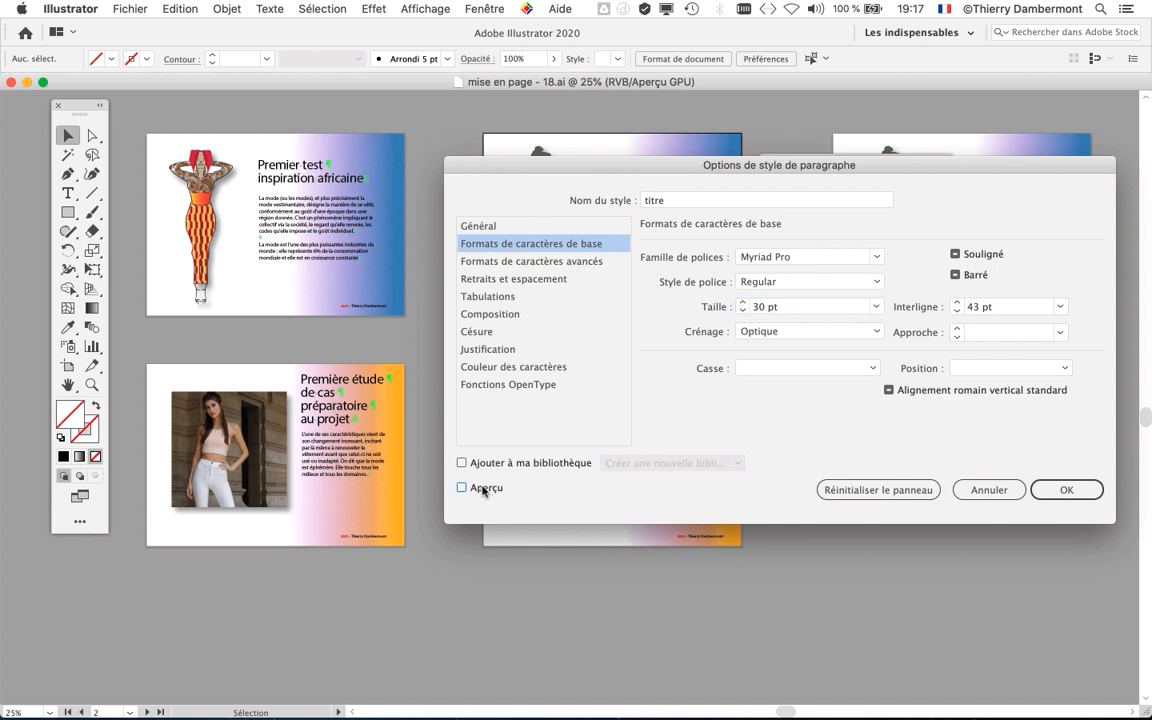
click(484, 490)
drag(610, 168, 595, 260)
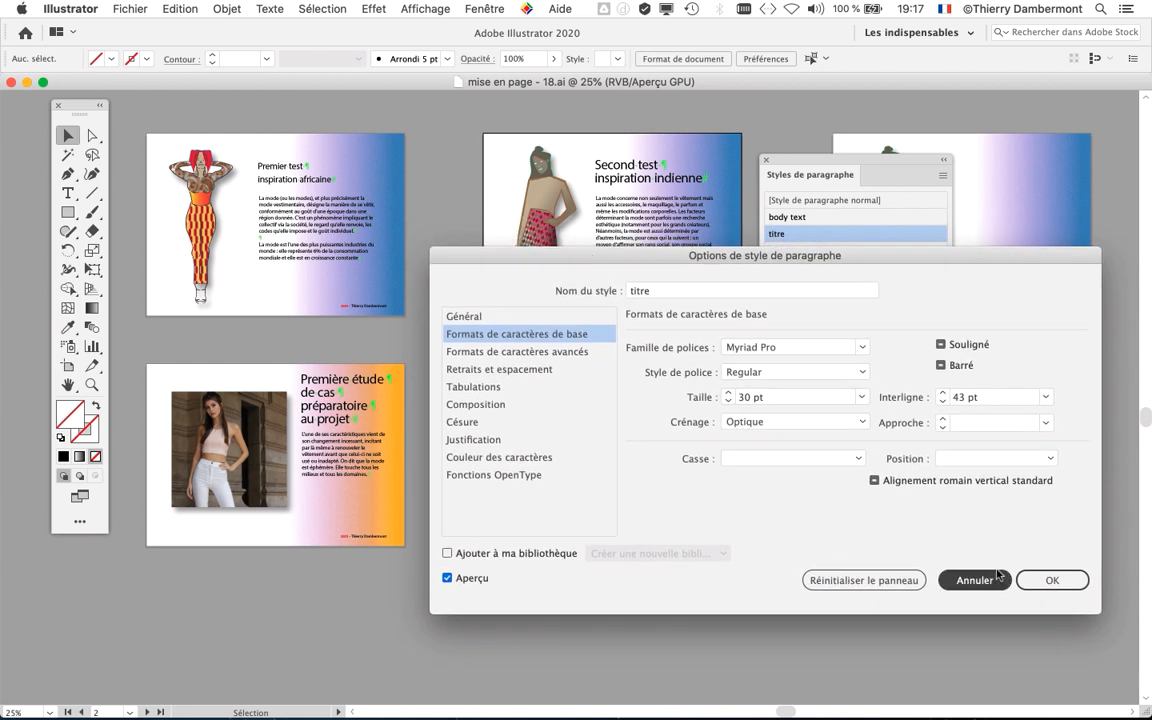
click(1043, 584)
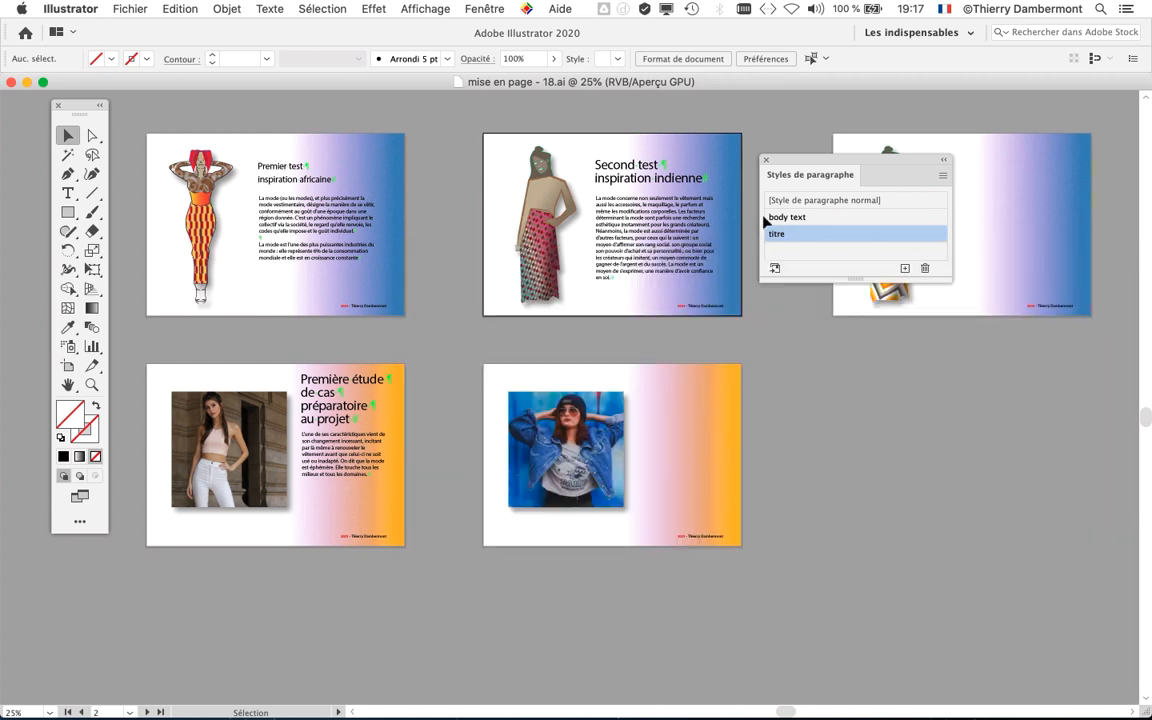
Select the whole "Second test inspiration indienne" title and reapply the "titre" paragraph style, clearing its overrides.
scroll(644, 170, up, 2)
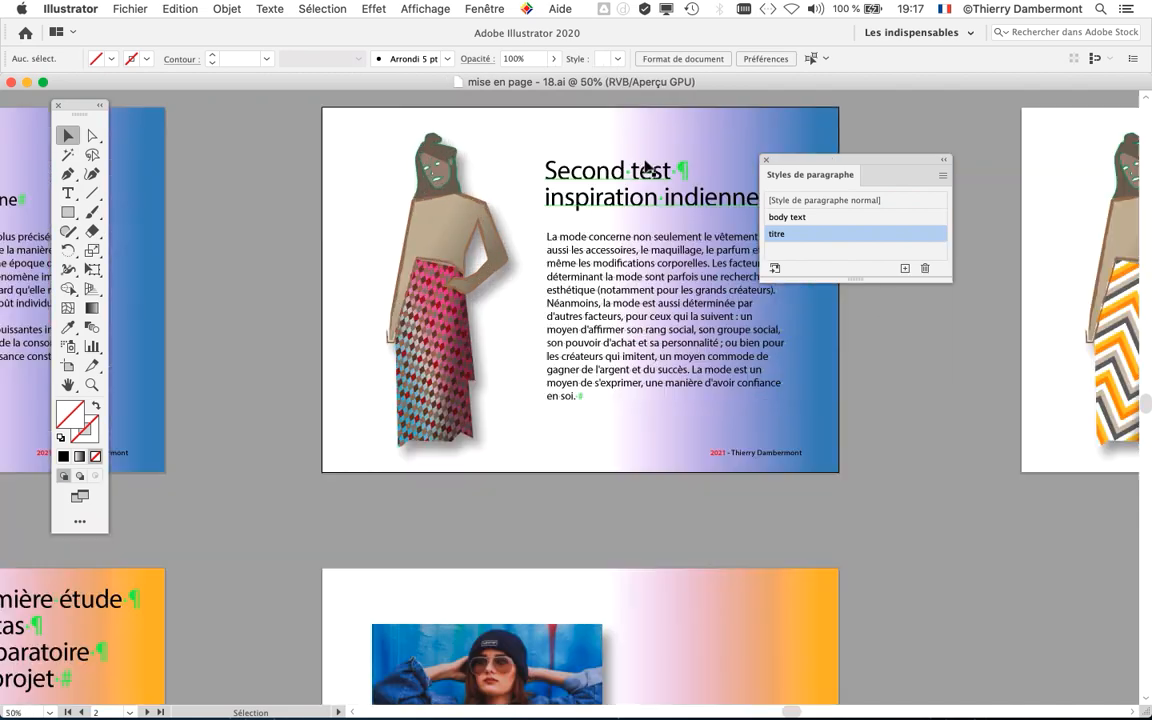
drag(510, 250, 330, 319)
click(68, 193)
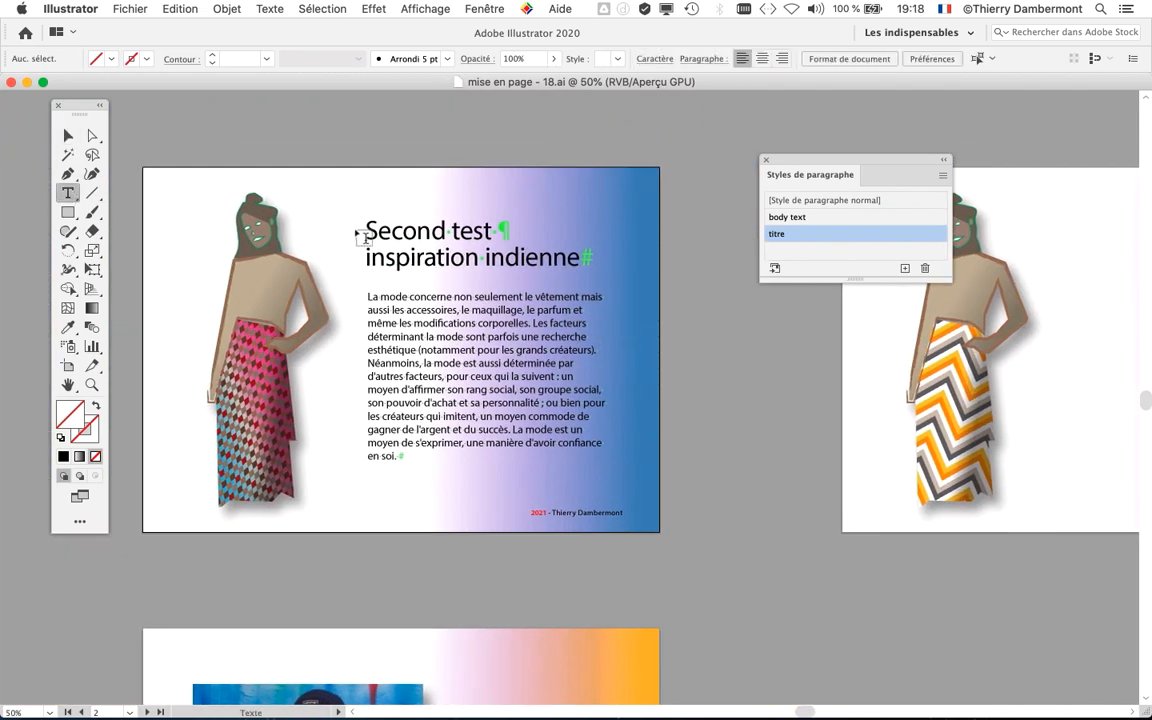
drag(365, 229, 580, 258)
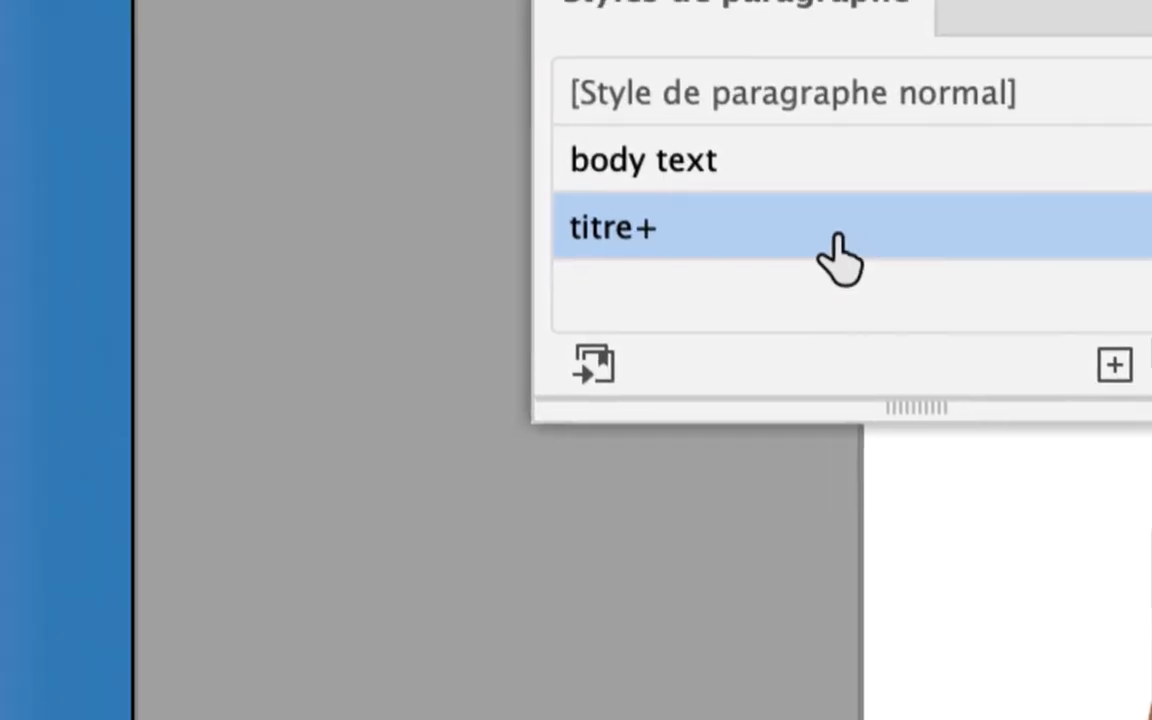
alt+click(838, 245)
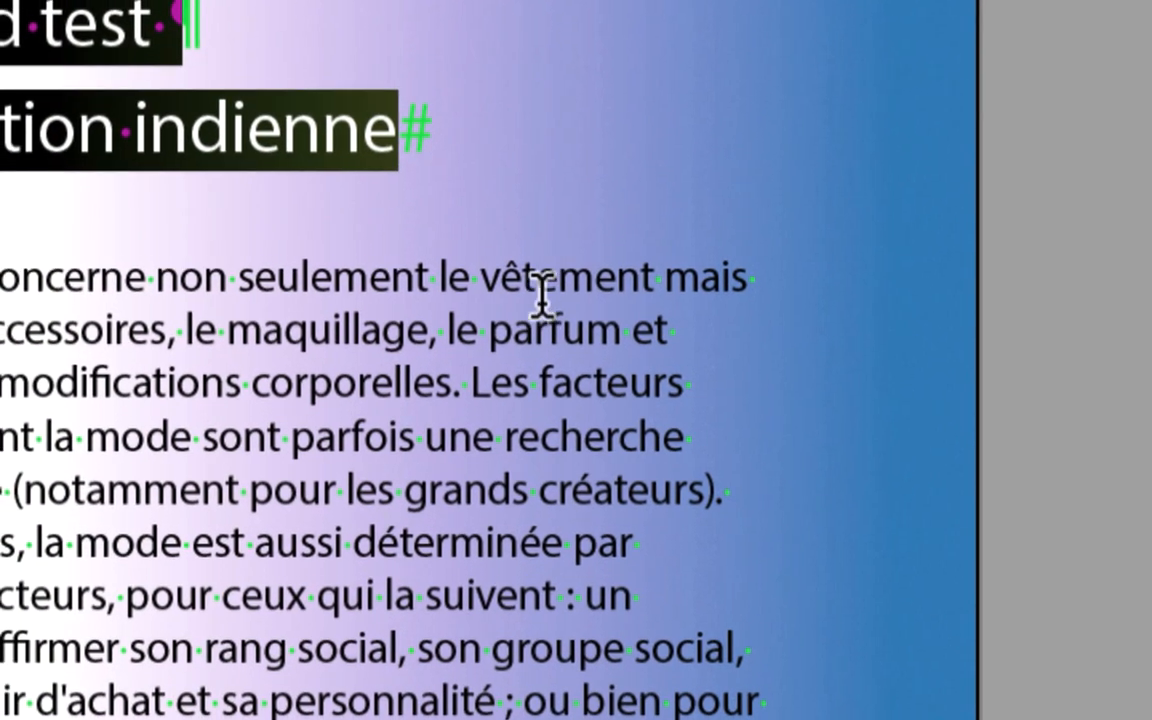
Select a few words of the second blue page's body text to check which paragraph style they use.
drag(391, 381, 462, 386)
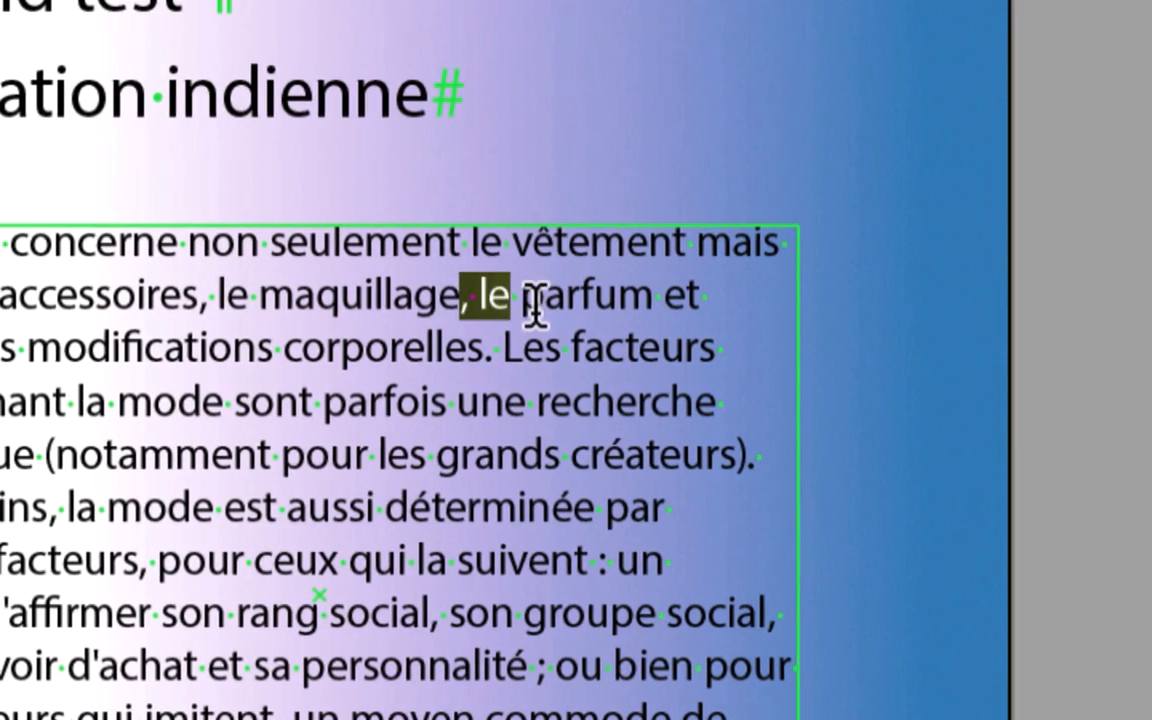
drag(536, 303, 567, 303)
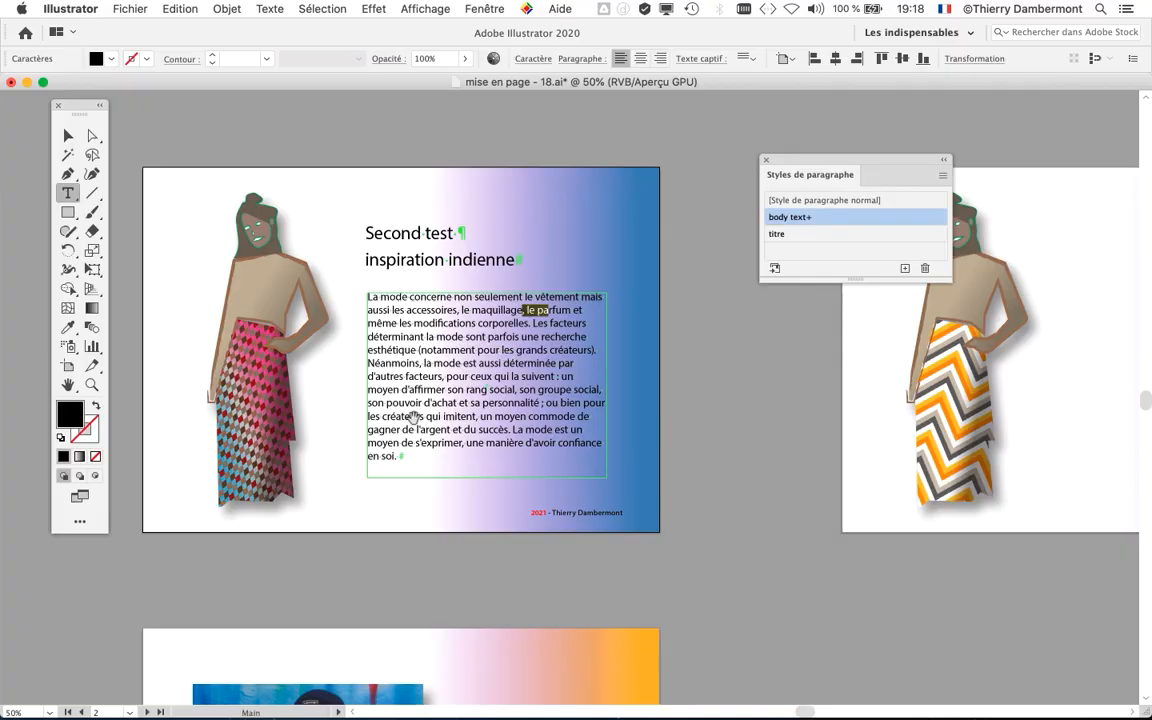
Select the whole "Première étude de cas préparatoire au projet" title, reapply the "titre" paragraph style without its overrides, and deselect the text.
scroll(746, 201, down, 10)
scroll(746, 201, left, 10)
drag(746, 201, 768, 190)
drag(455, 360, 543, 344)
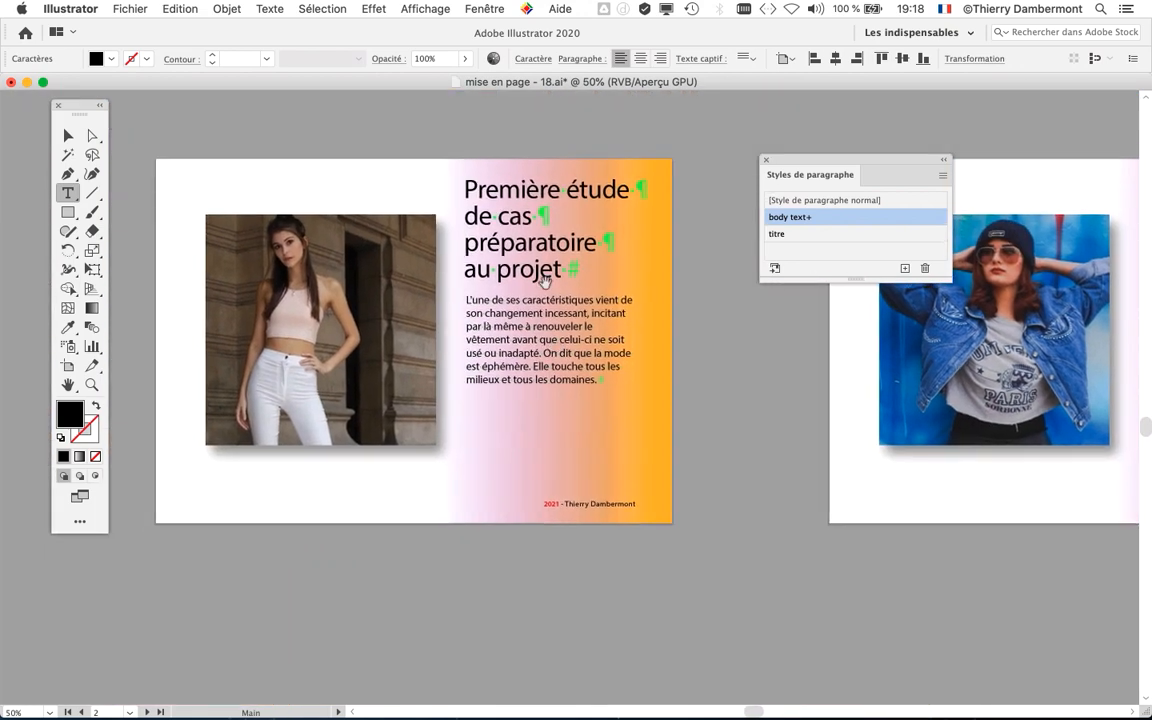
scroll(548, 284, up, 2)
drag(553, 286, 496, 380)
drag(285, 200, 586, 399)
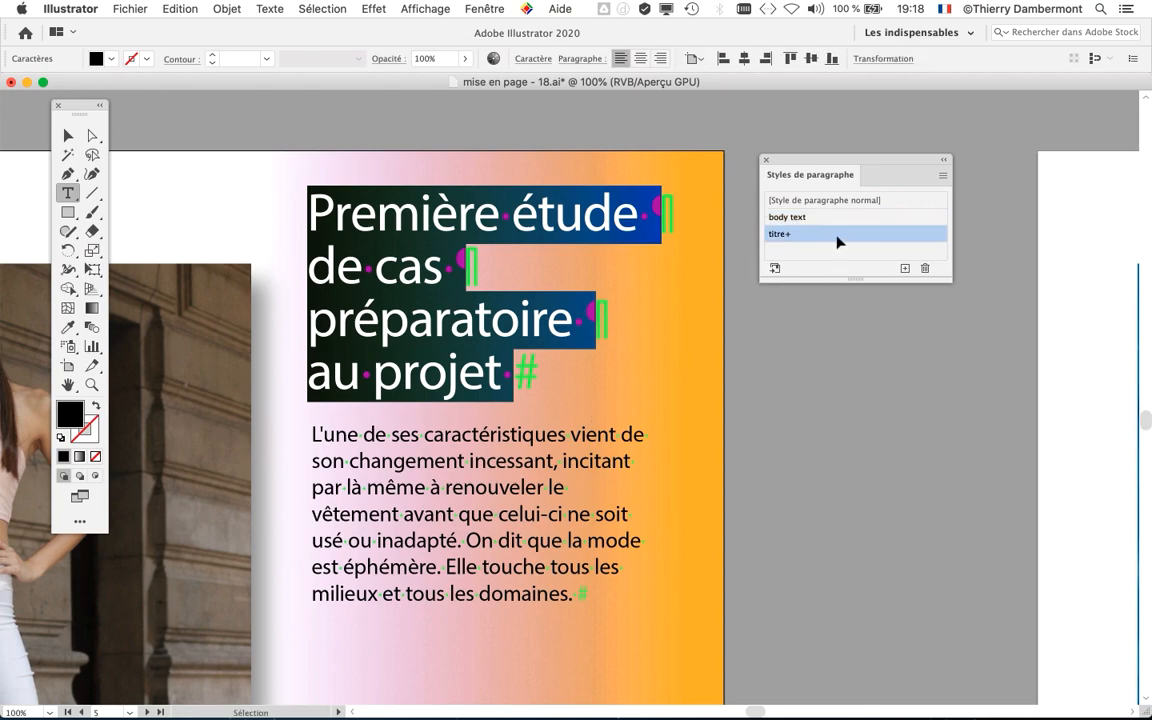
drag(838, 240, 838, 240)
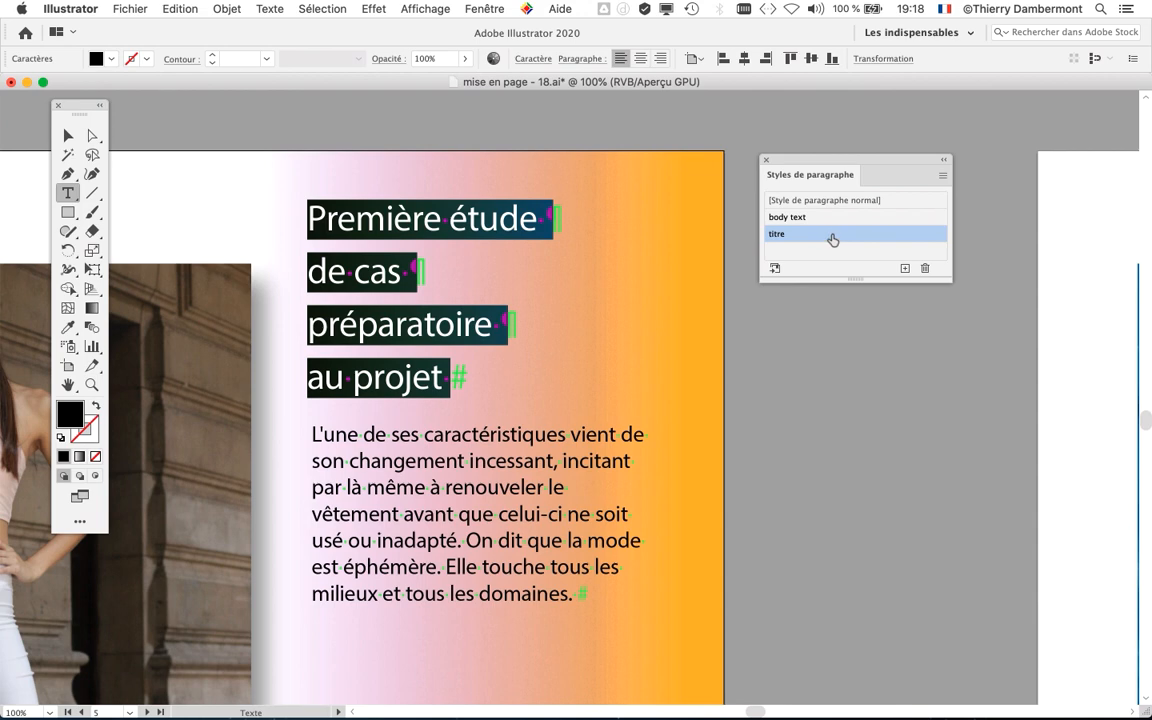
click(72, 135)
click(247, 126)
Edit the "titre" paragraph style with preview on, trying font sizes of 20 pt and 40 pt before setting it to 34 pt.
scroll(607, 412, down, 3)
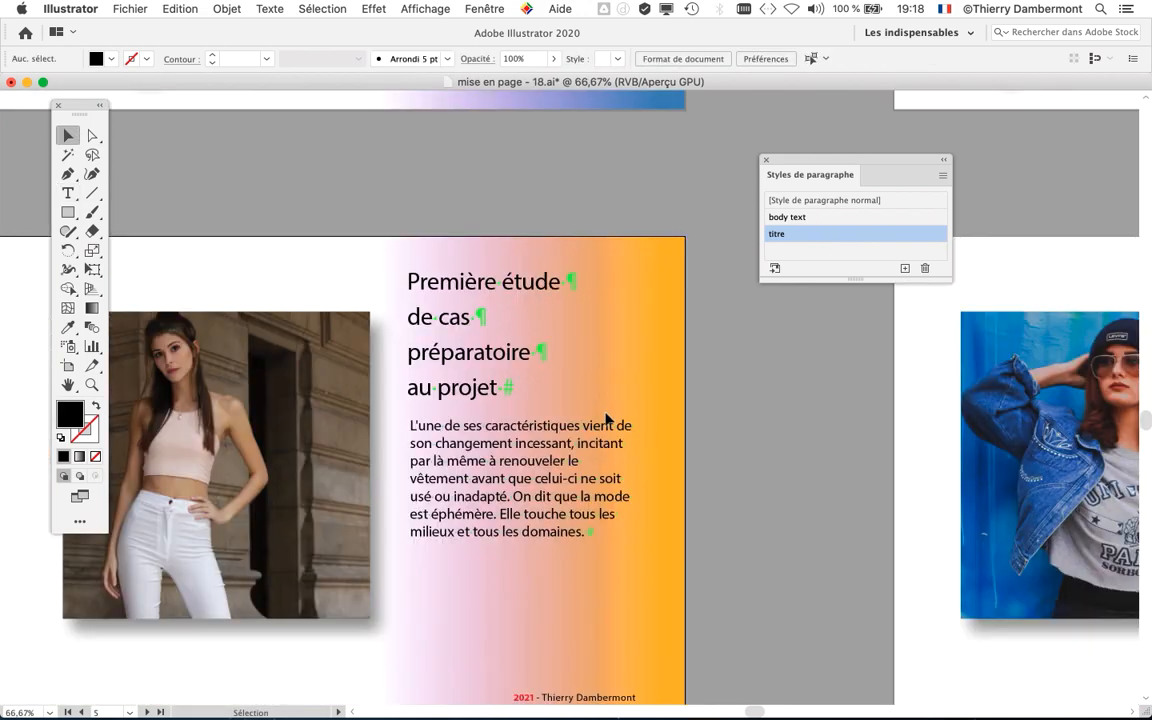
drag(548, 340, 360, 395)
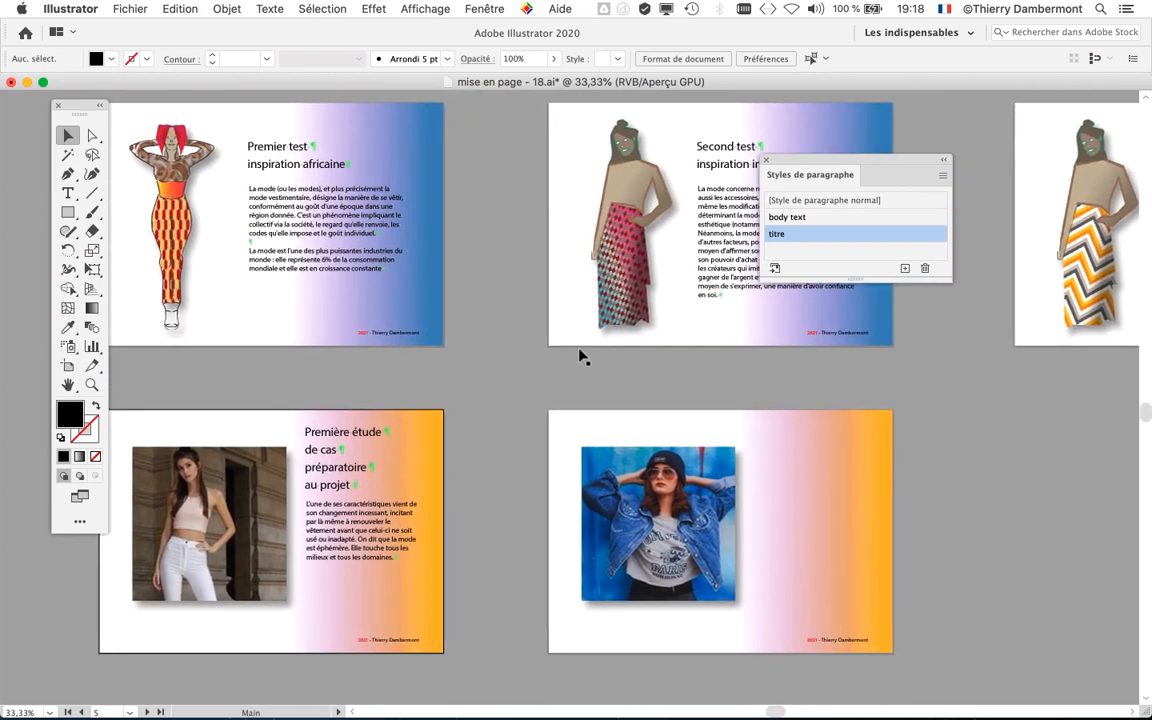
drag(804, 160, 1002, 360)
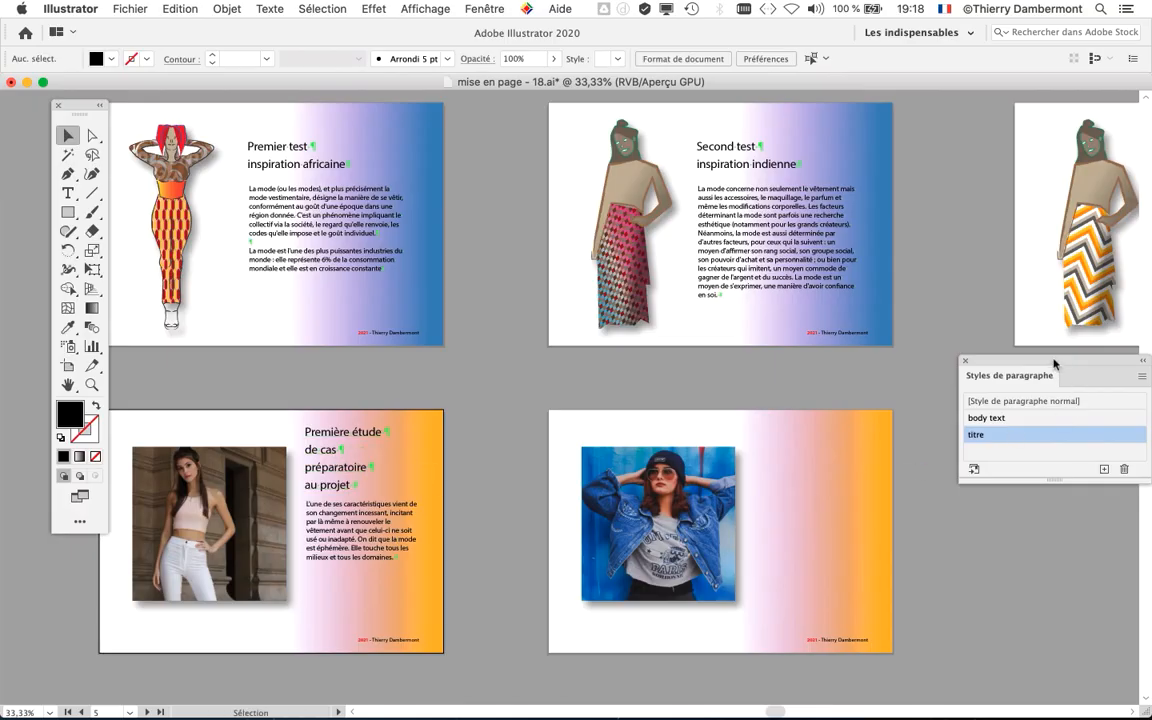
drag(1054, 363, 816, 147)
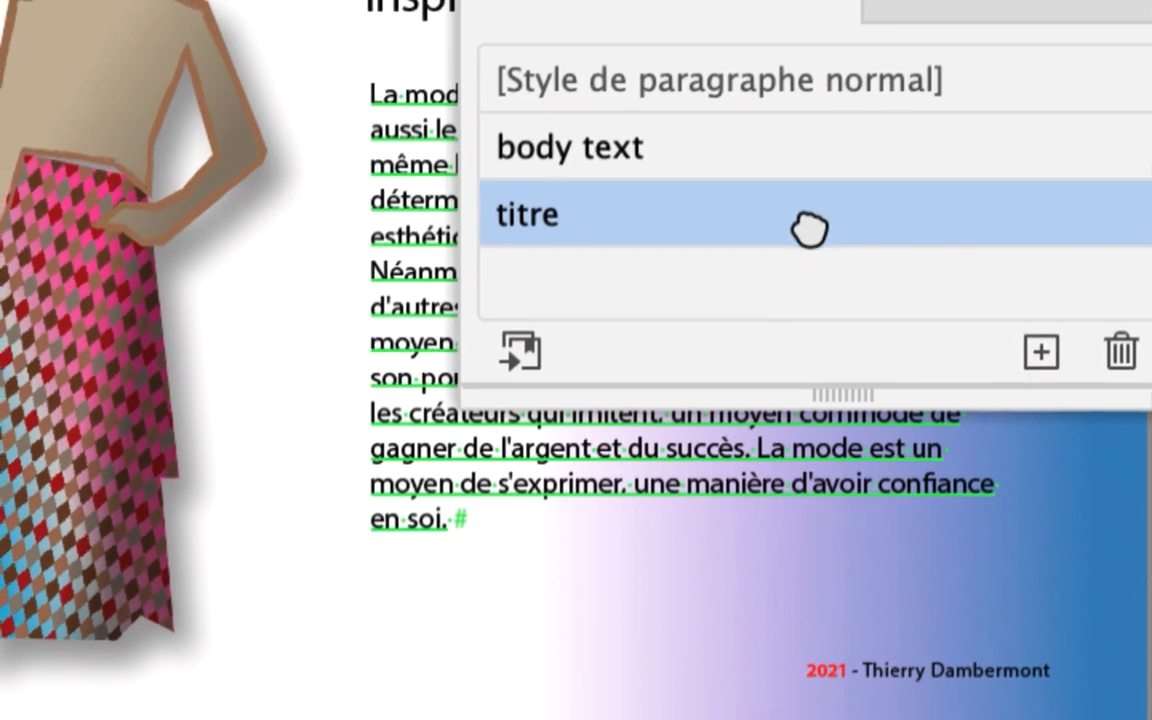
double_click(810, 228)
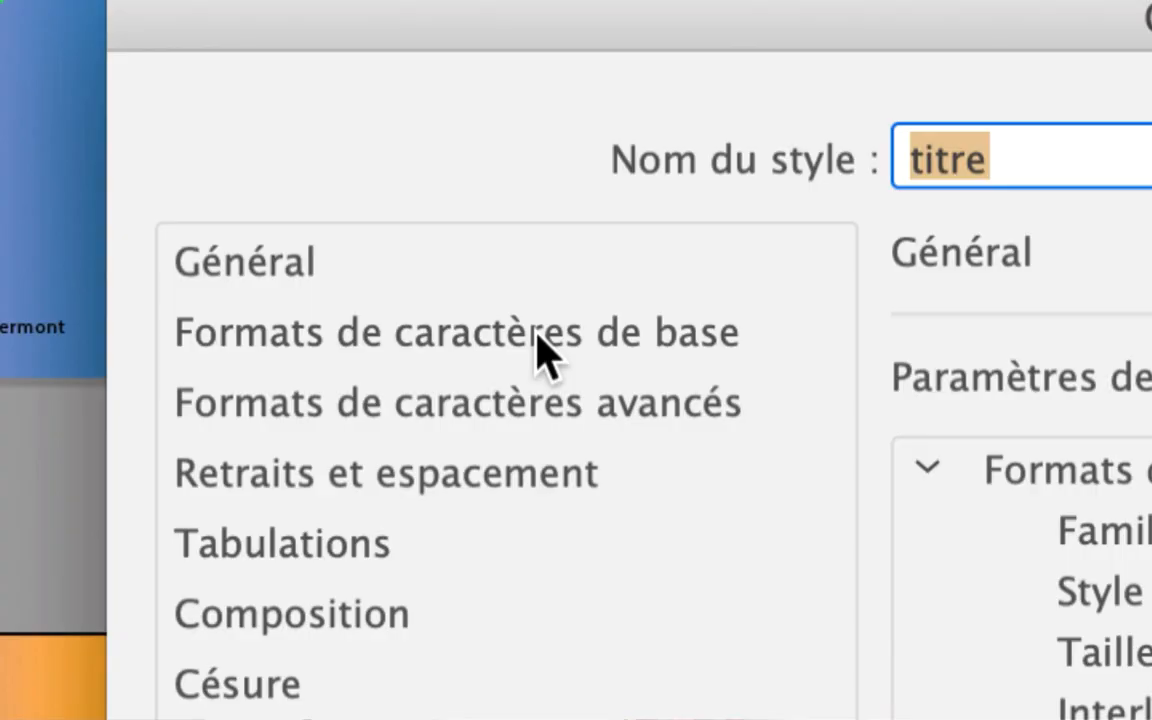
click(540, 350)
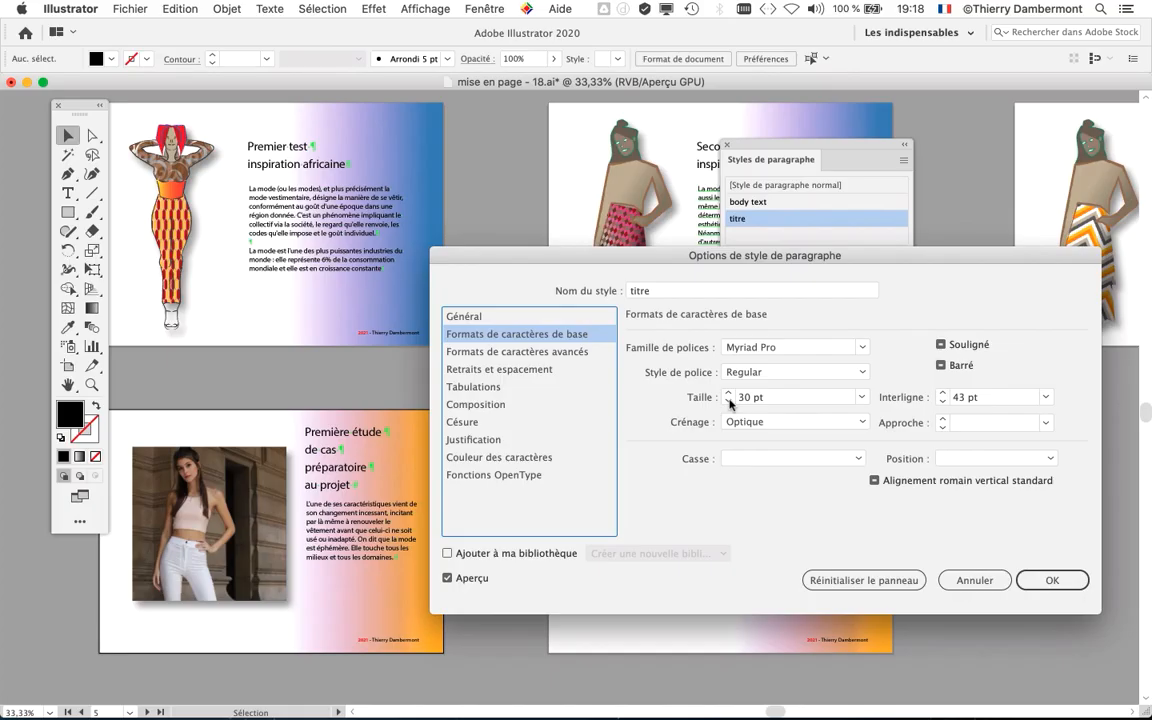
shift+click(729, 402)
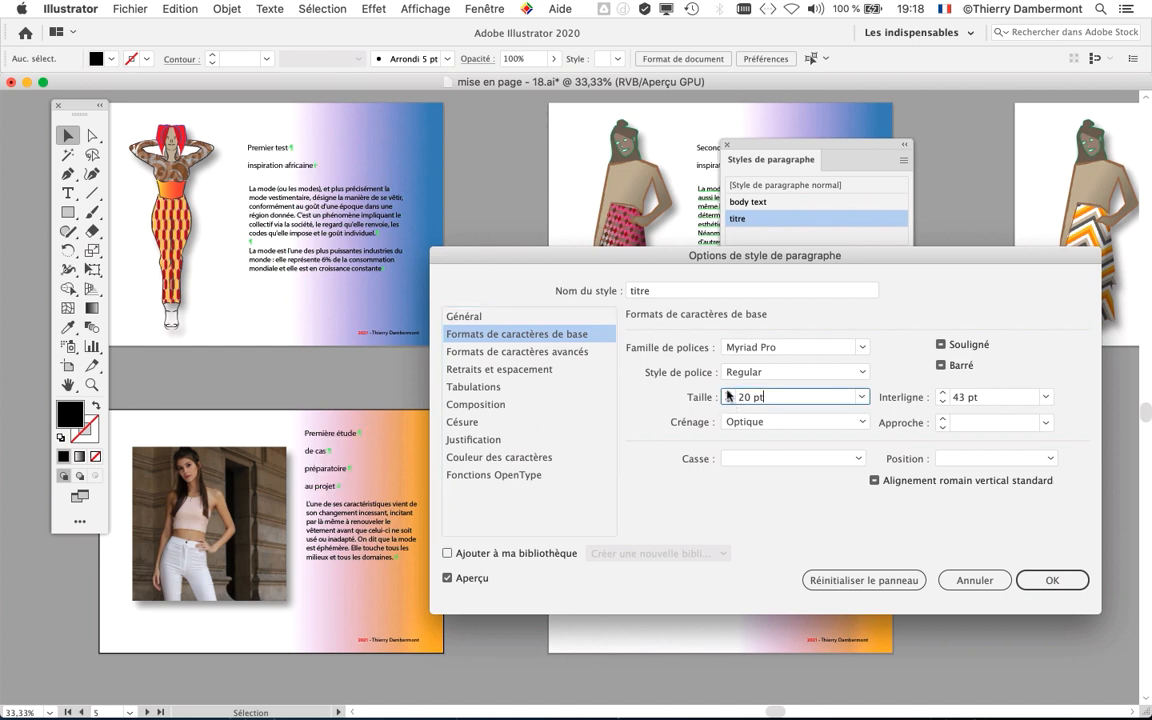
shift+click(728, 393)
shift+click(728, 393)
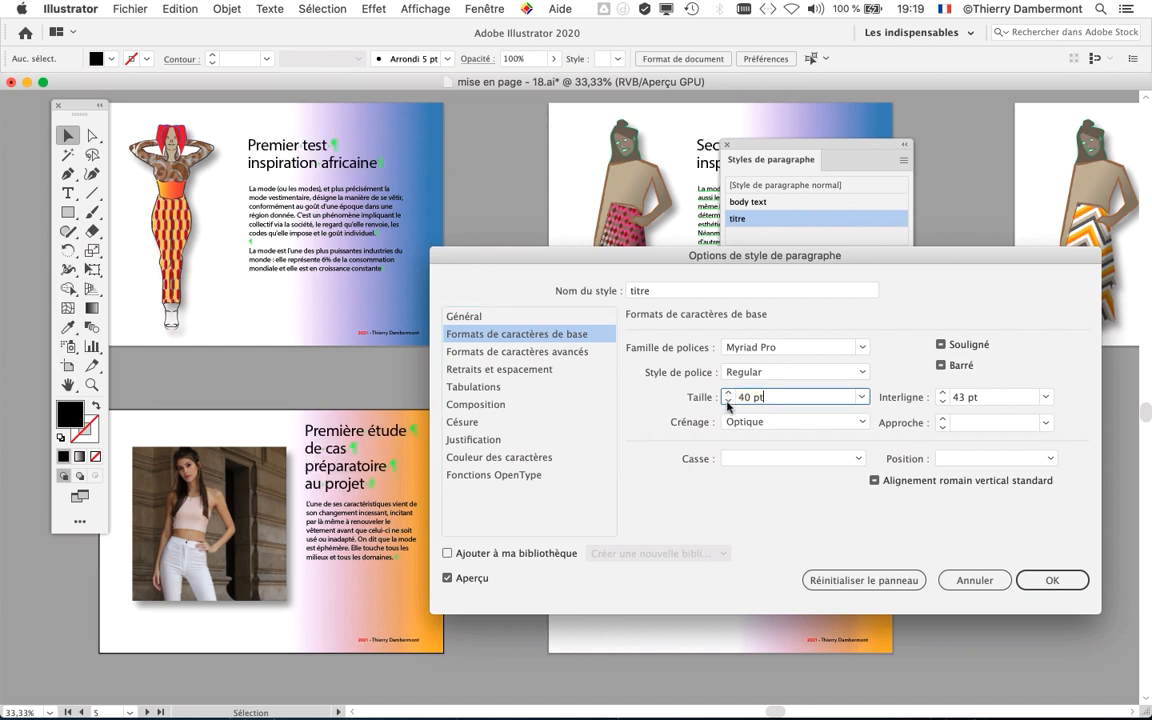
click(728, 402)
click(728, 402)
click(728, 402)
click(728, 402)
click(728, 402)
click(728, 402)
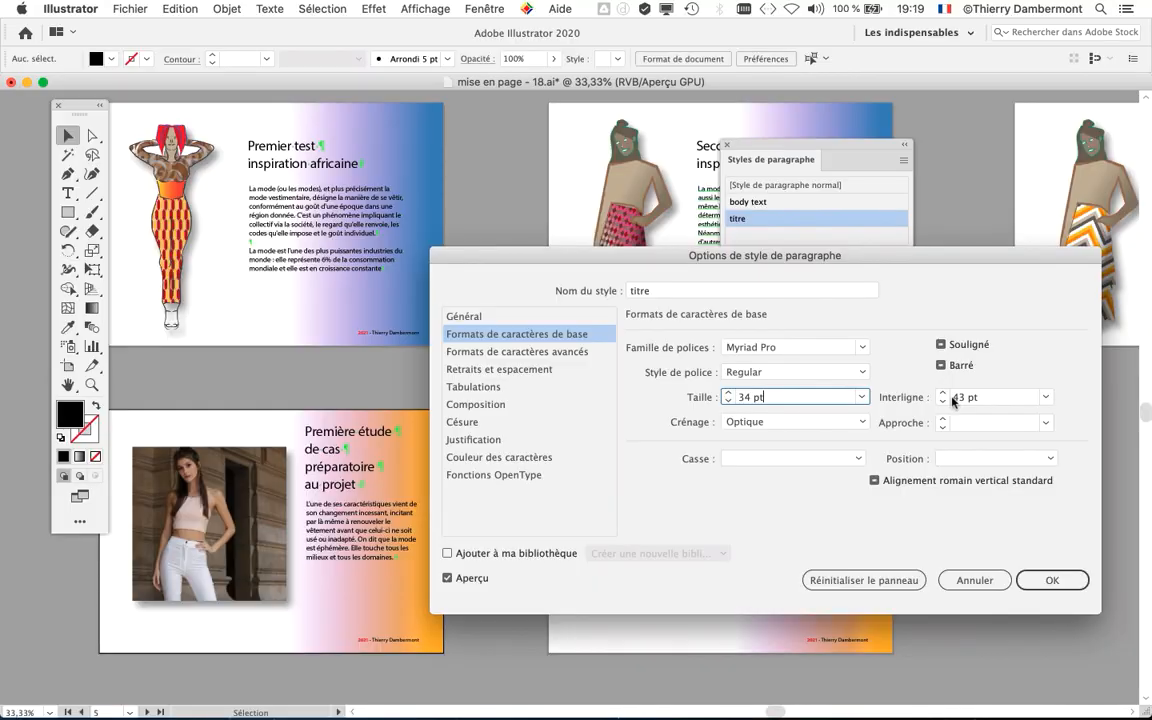
Tighten the leading of the "titre" paragraph style to slightly more than its 34 pt font size and apply the changes.
click(941, 402)
click(941, 402)
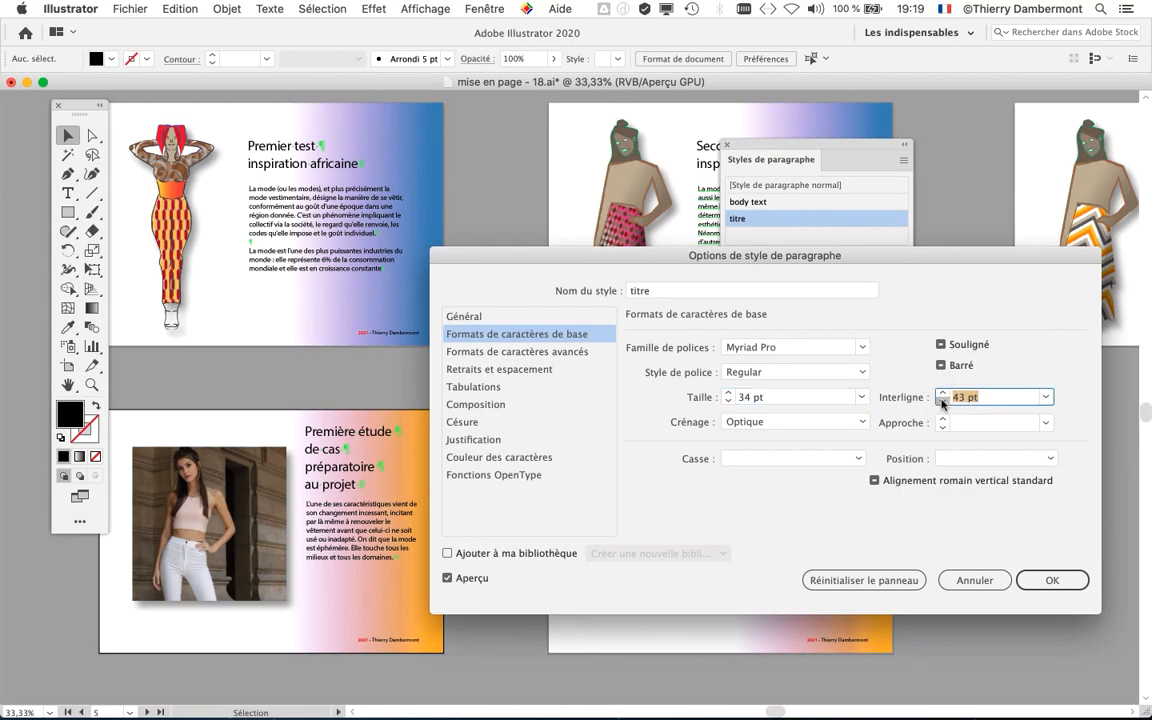
click(941, 402)
click(941, 402)
click(941, 402)
click(941, 402)
click(941, 402)
click(941, 402)
click(941, 402)
click(941, 402)
click(941, 402)
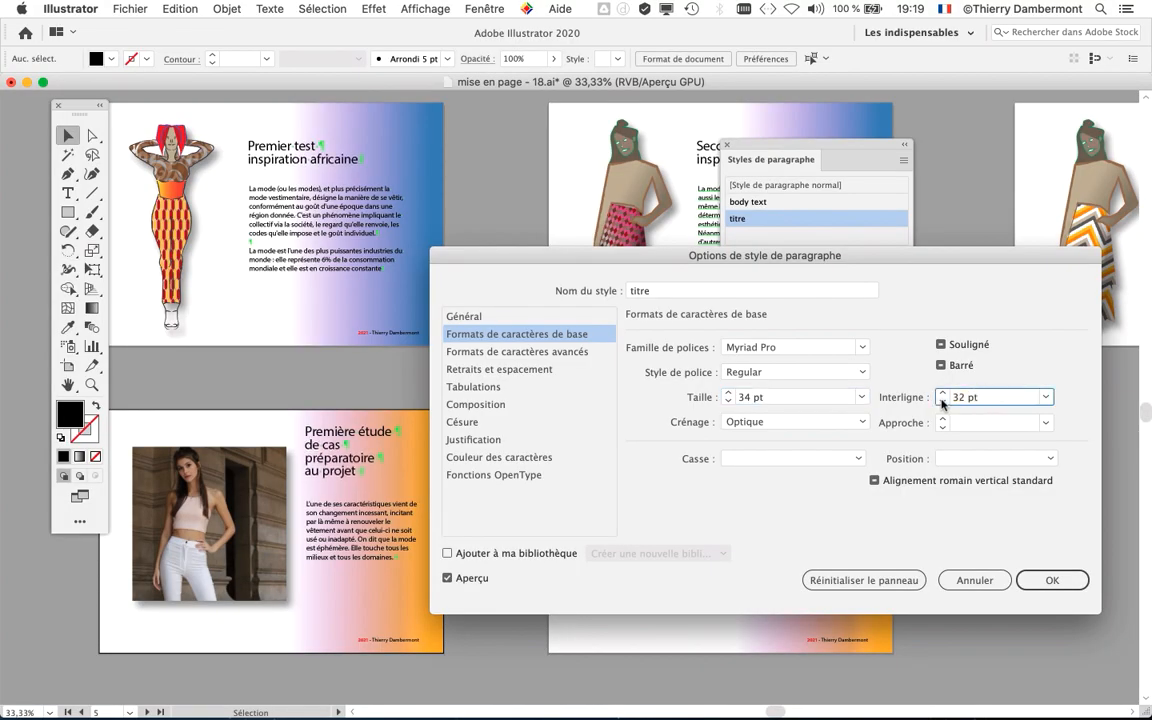
click(941, 393)
click(941, 393)
click(941, 393)
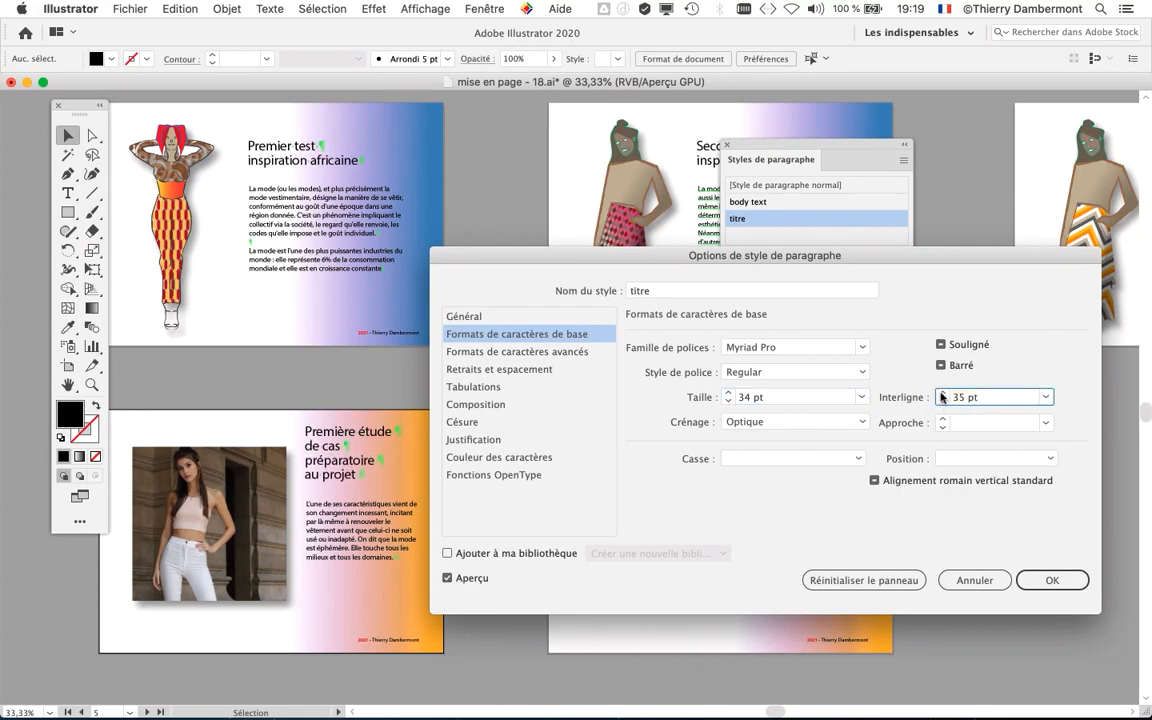
click(941, 393)
click(1053, 581)
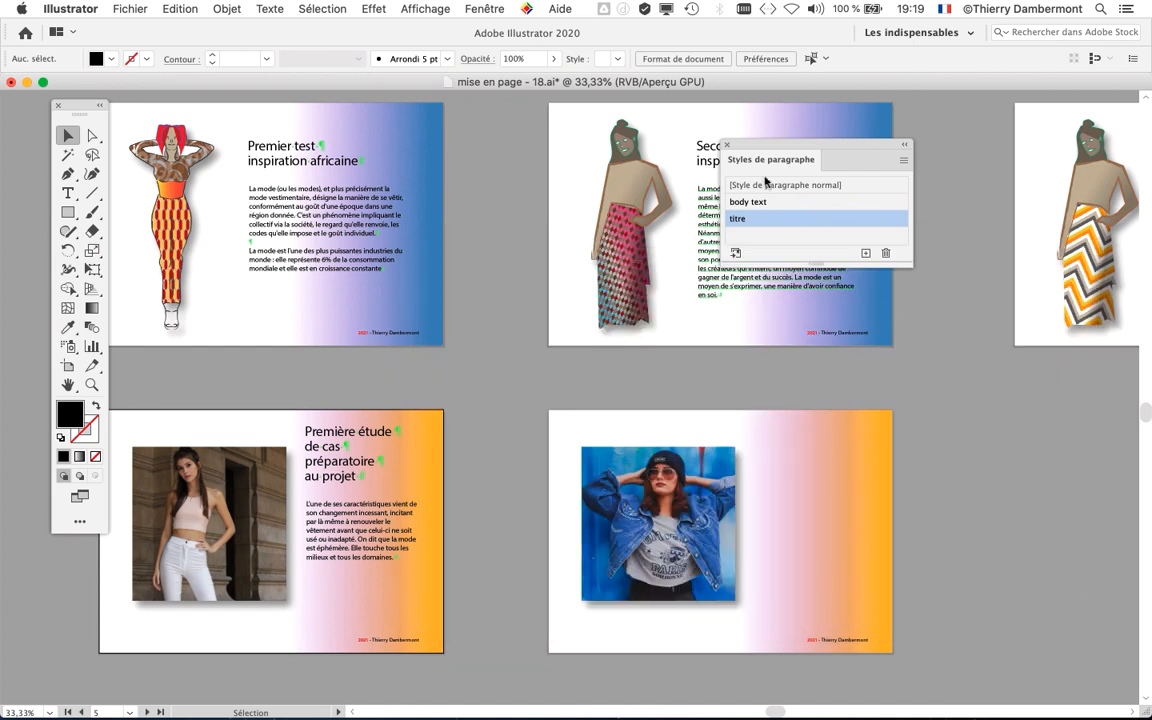
Move the paragraph styles away from the second page's title, set the "body text" style's font size to 17 pt and apply it.
drag(754, 148, 888, 221)
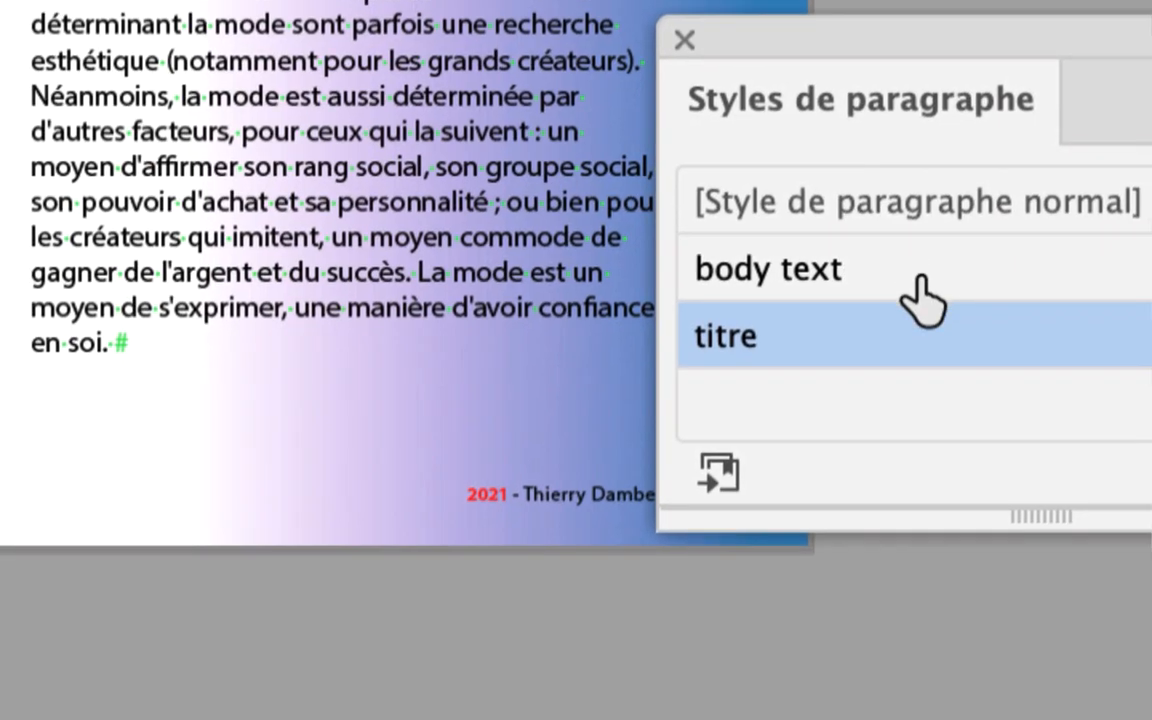
click(918, 278)
double_click(915, 283)
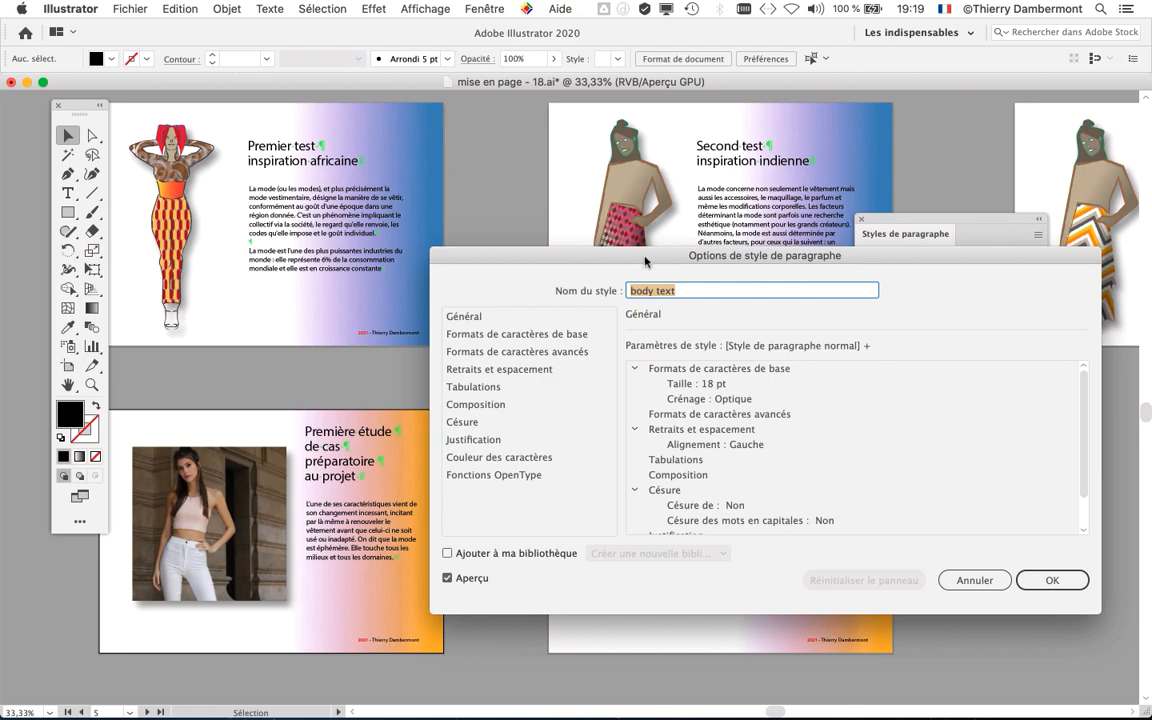
drag(645, 262, 859, 280)
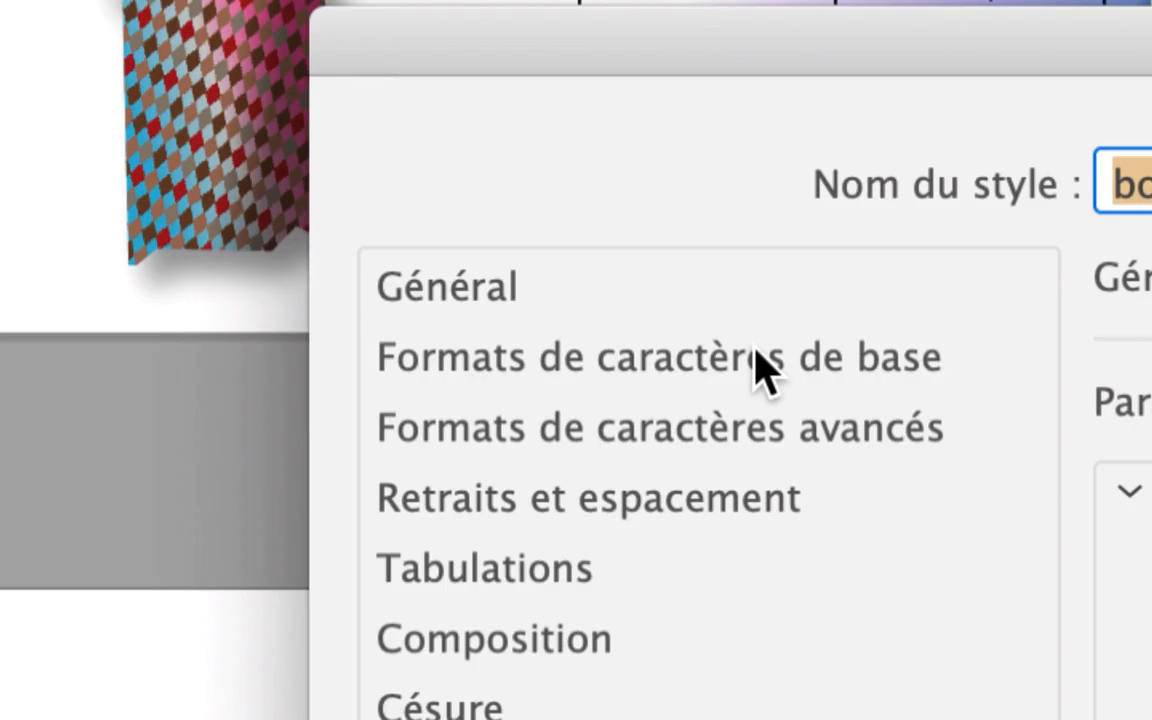
click(756, 354)
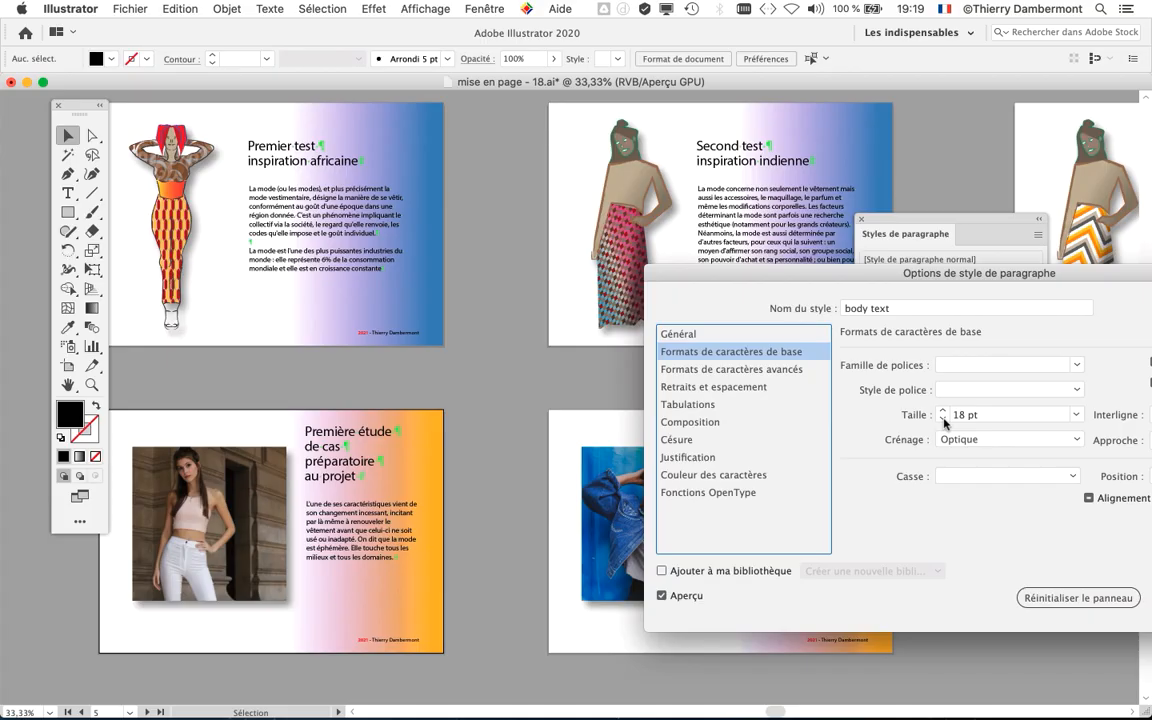
click(942, 419)
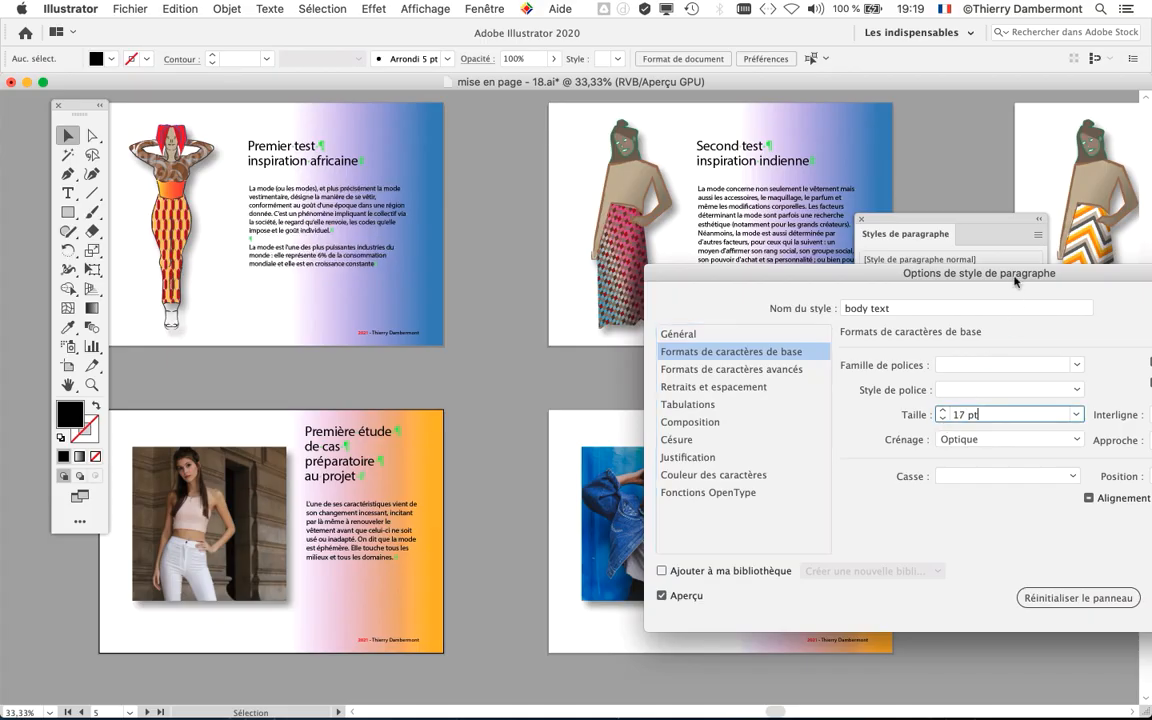
drag(1014, 282, 758, 231)
click(1013, 542)
Select all of the second blue page's body text and reapply the "body text" paragraph style, clearing its overrides.
scroll(288, 215, up, 1)
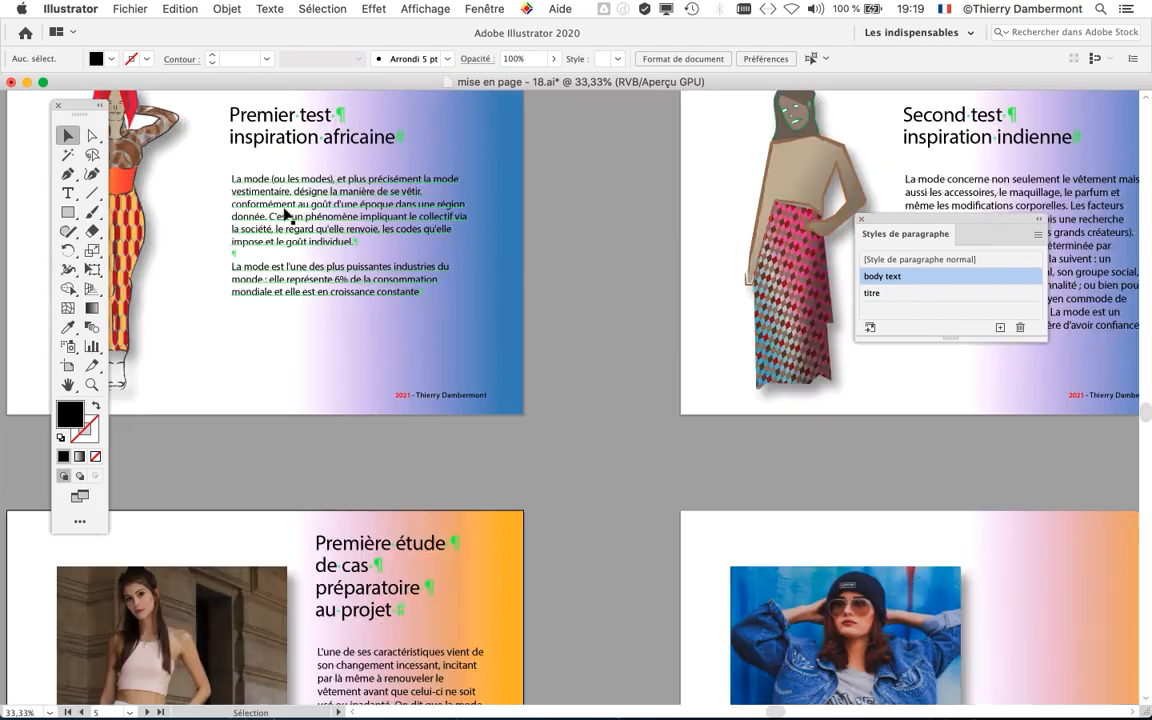
scroll(287, 214, up, 2)
drag(843, 397, 118, 331)
drag(405, 229, 342, 295)
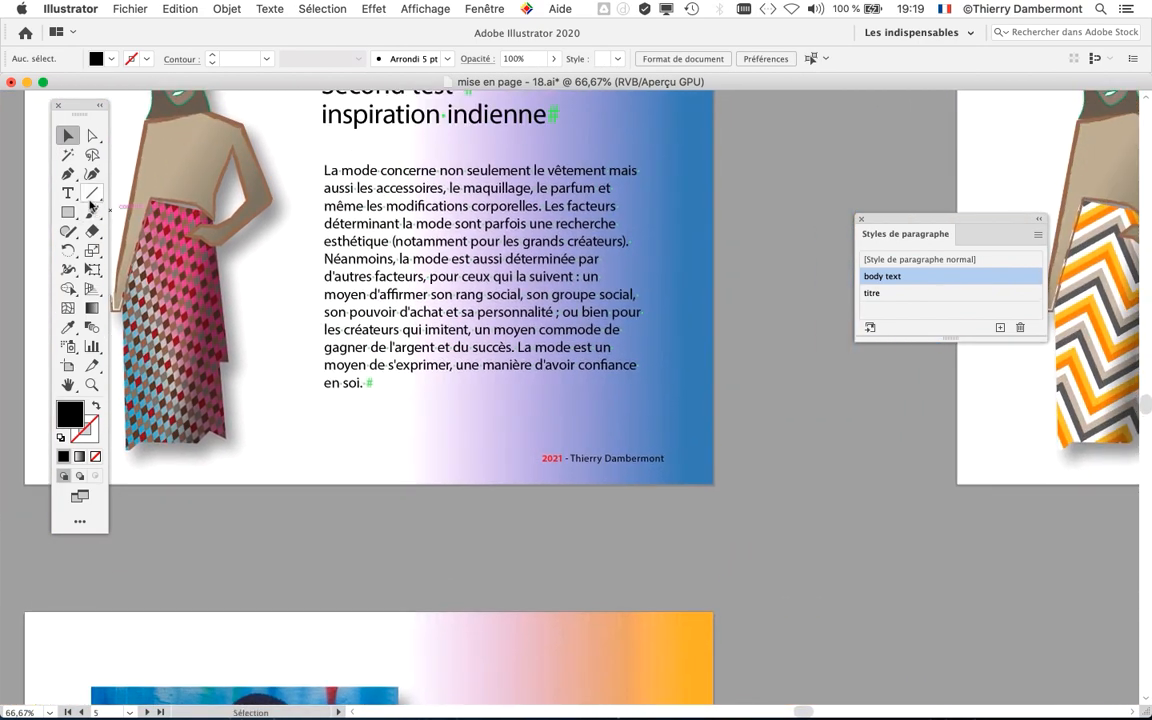
click(67, 192)
drag(324, 172, 522, 416)
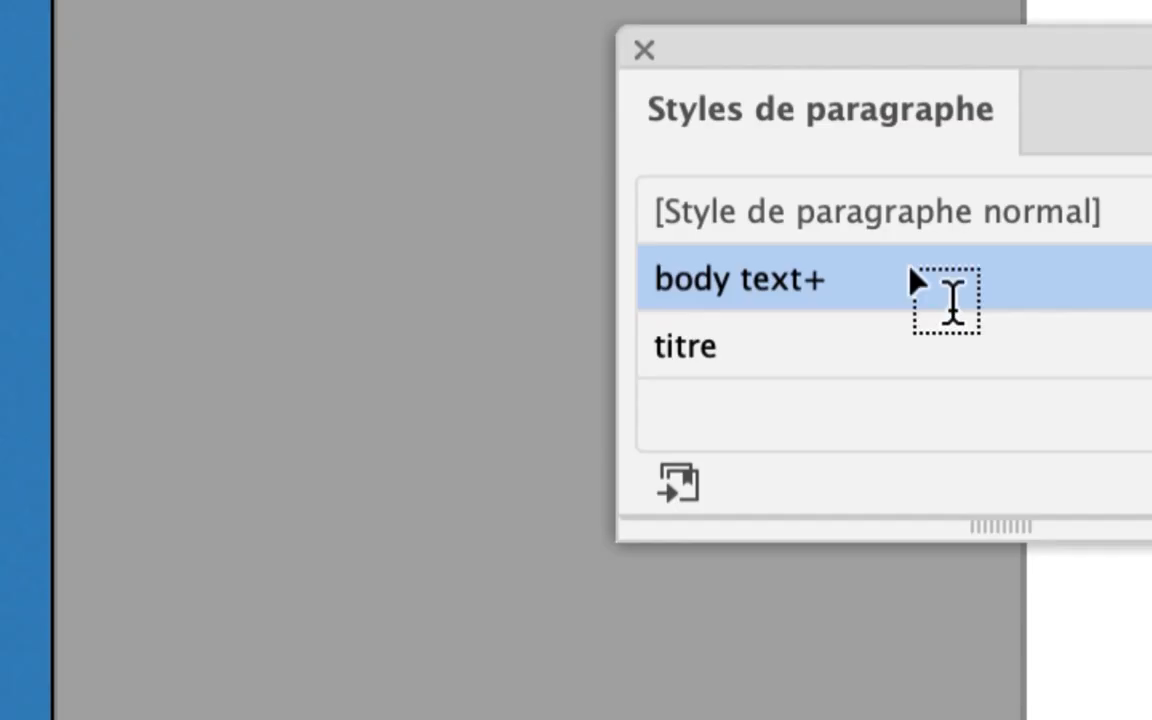
alt+click(933, 276)
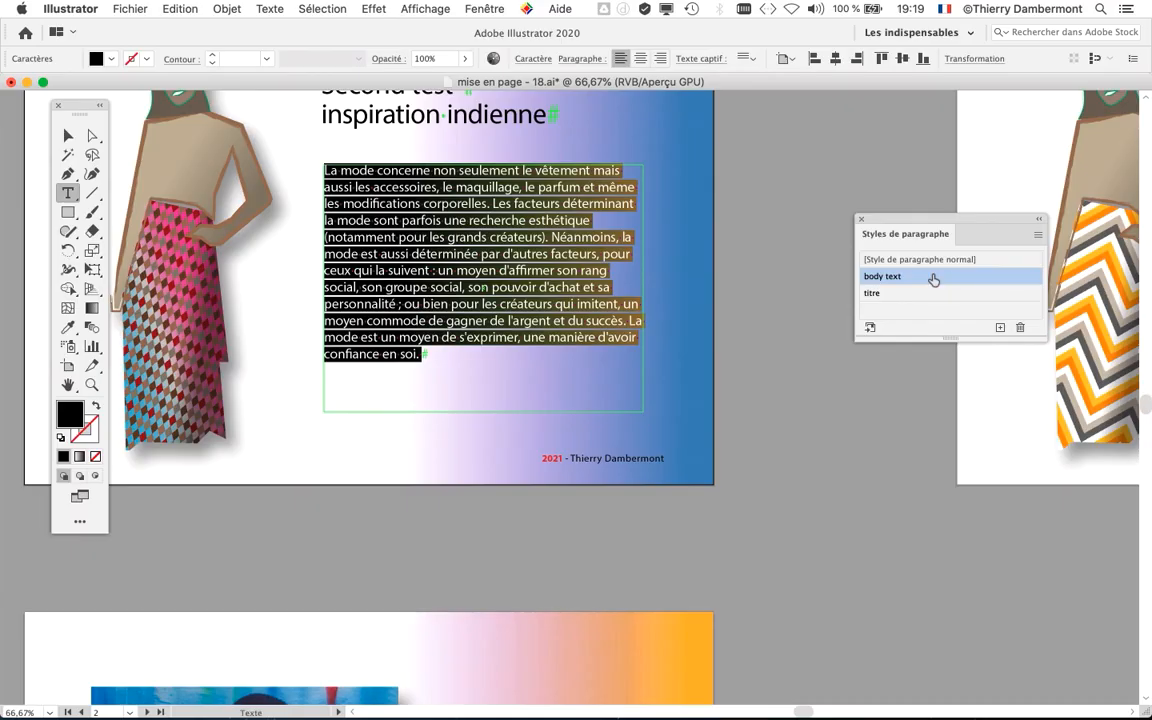
Select all body text on the first orange page, reapply the "body text" paragraph style without its overrides, and deselect it.
drag(535, 373, 762, 233)
scroll(762, 233, down, 5)
scroll(522, 332, left, 6)
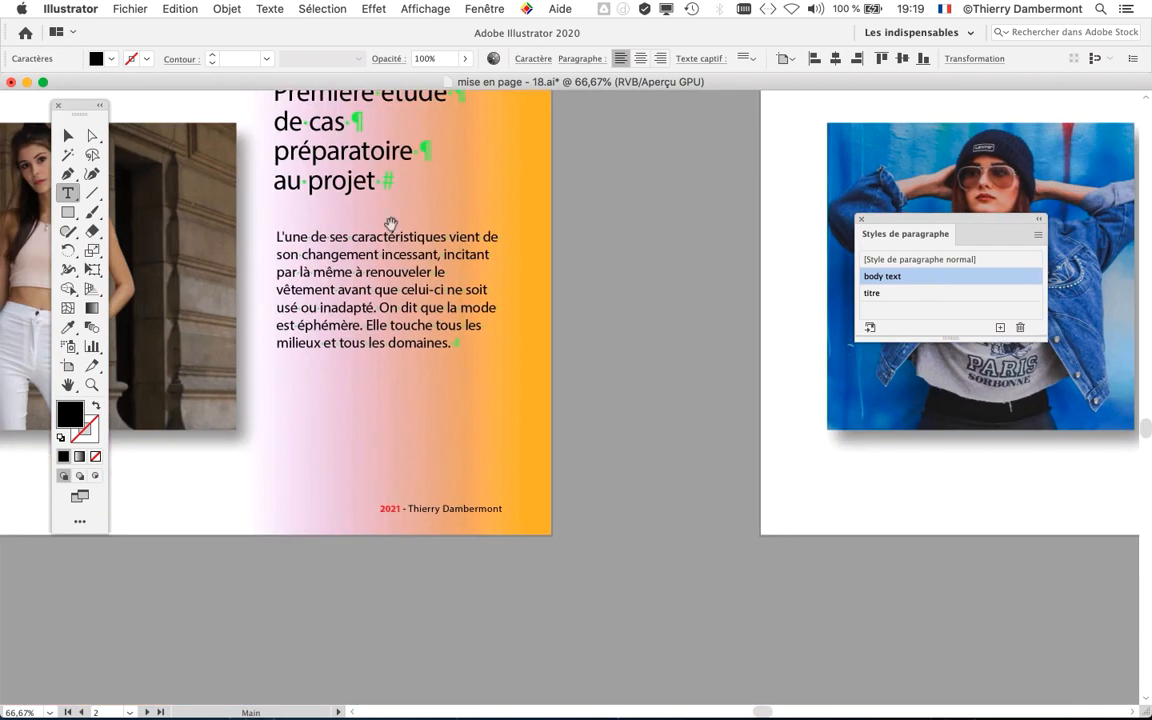
drag(278, 234, 514, 347)
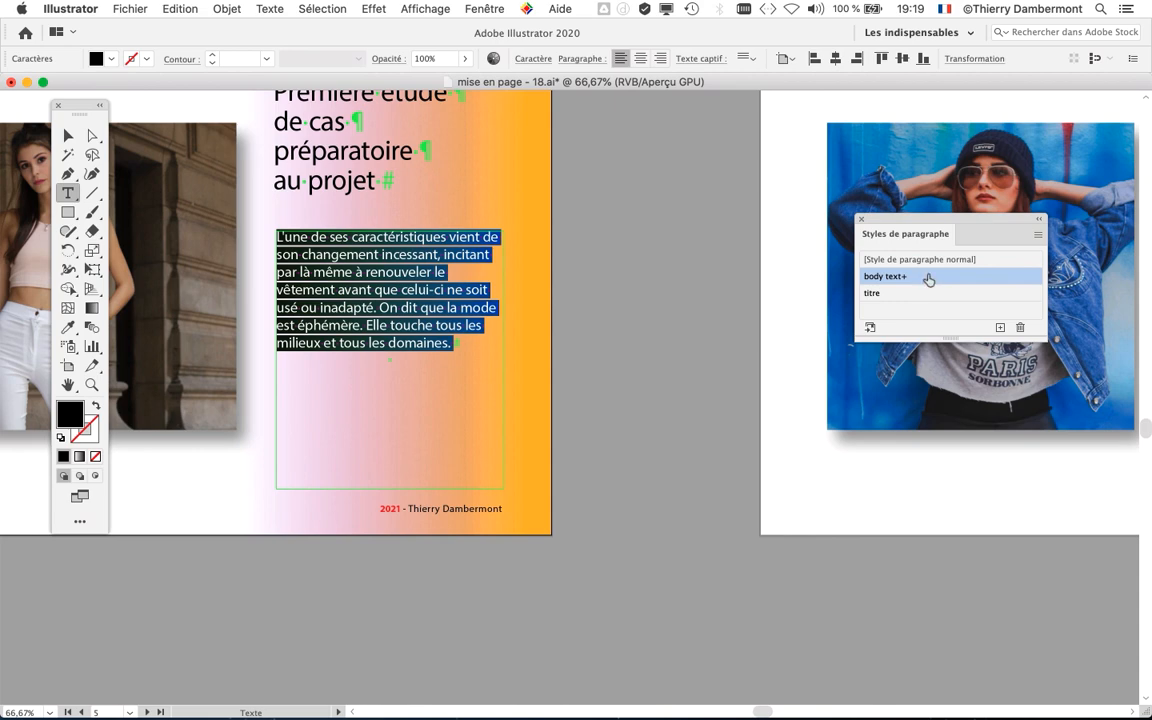
alt+click(924, 284)
key(Escape)
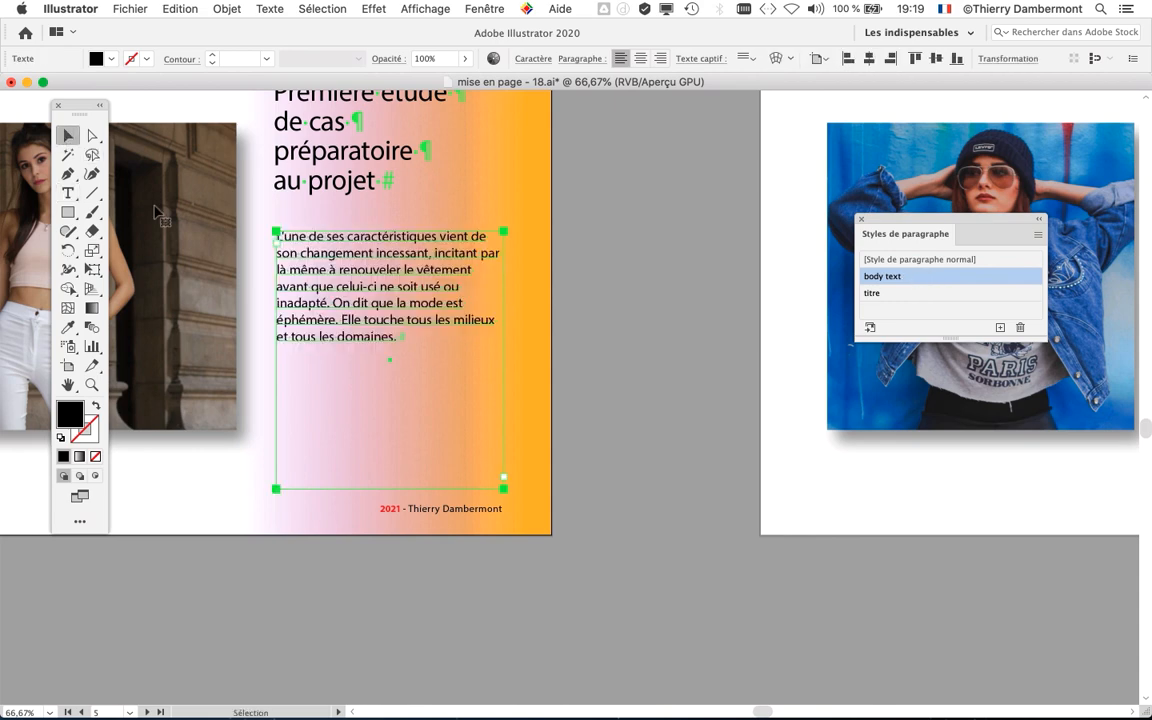
click(663, 334)
Edit the "body text" paragraph style's basic character formats and set its font size to 14 pt.
scroll(663, 352, down, 2)
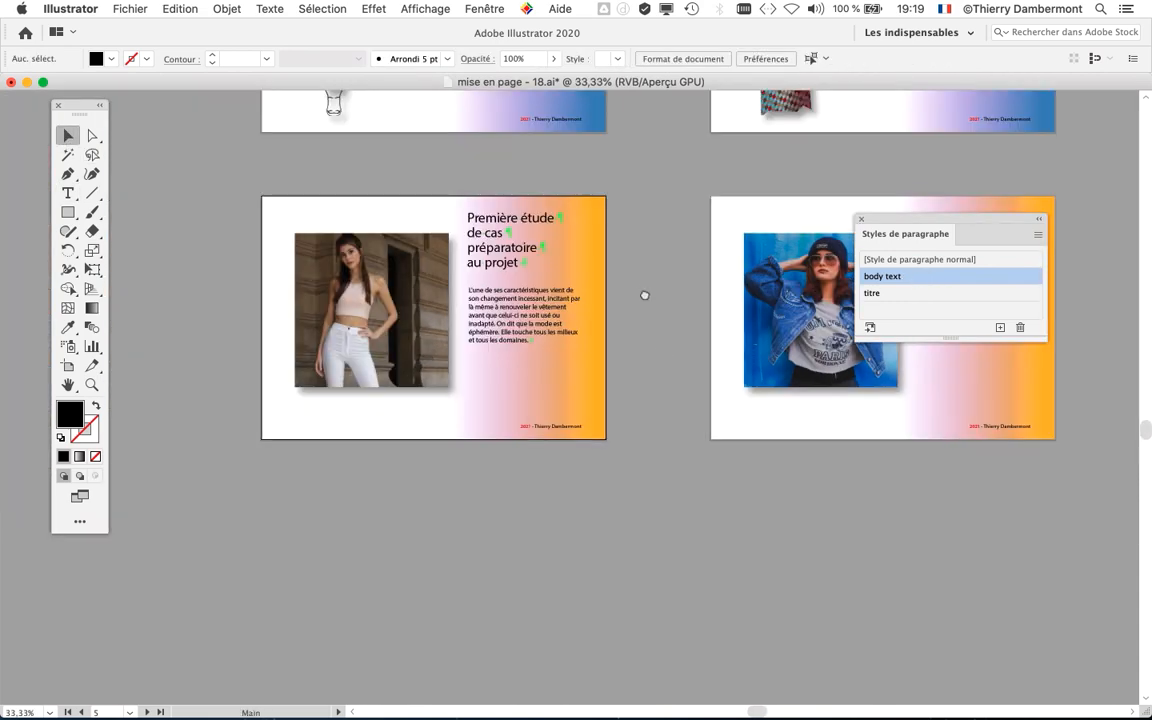
scroll(643, 296, up, 4)
scroll(643, 296, right, 3)
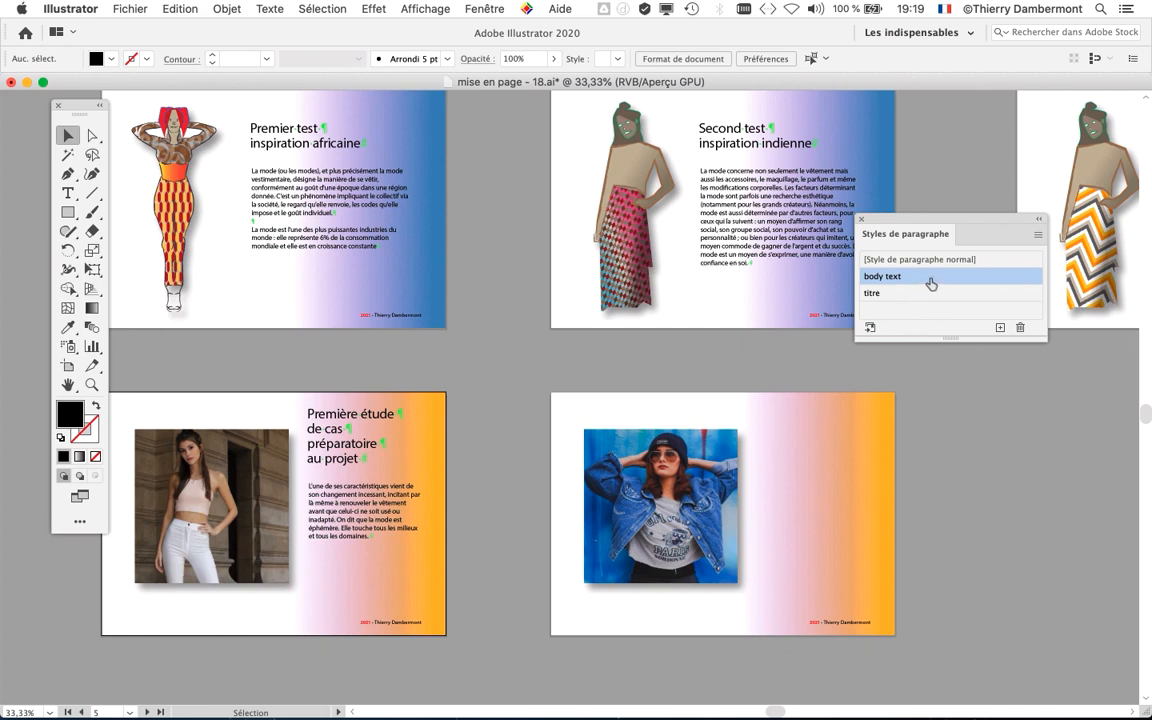
double_click(931, 276)
drag(512, 307, 683, 446)
click(678, 434)
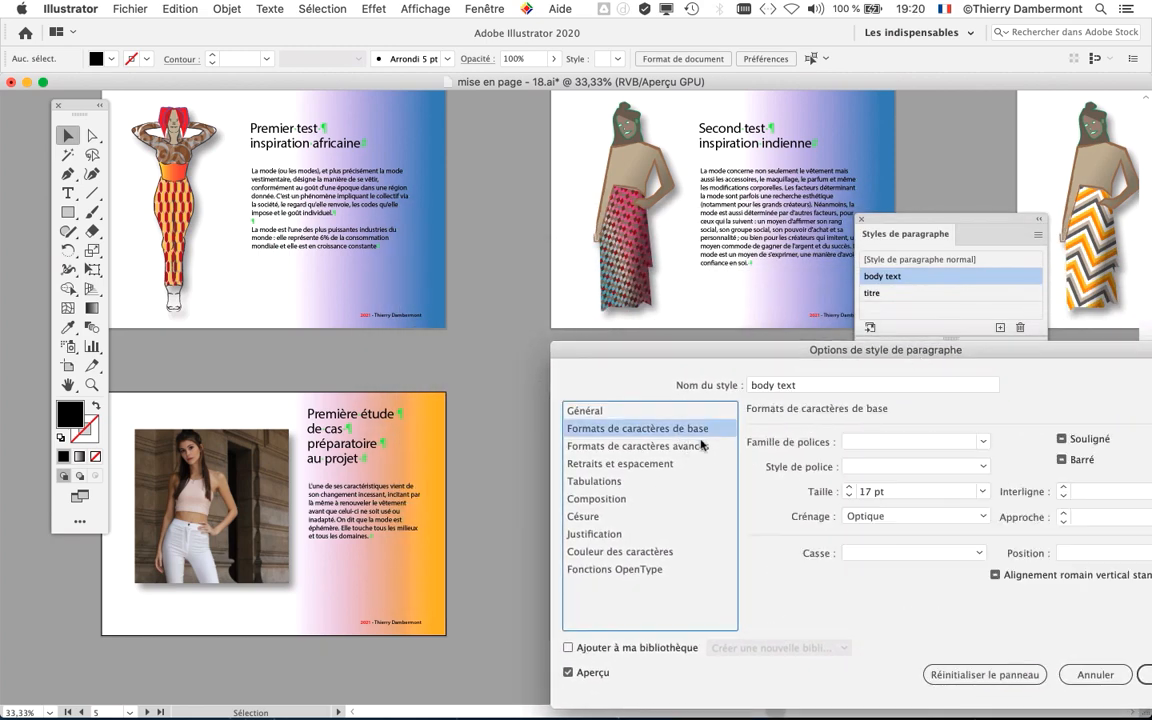
click(847, 488)
click(847, 488)
click(847, 488)
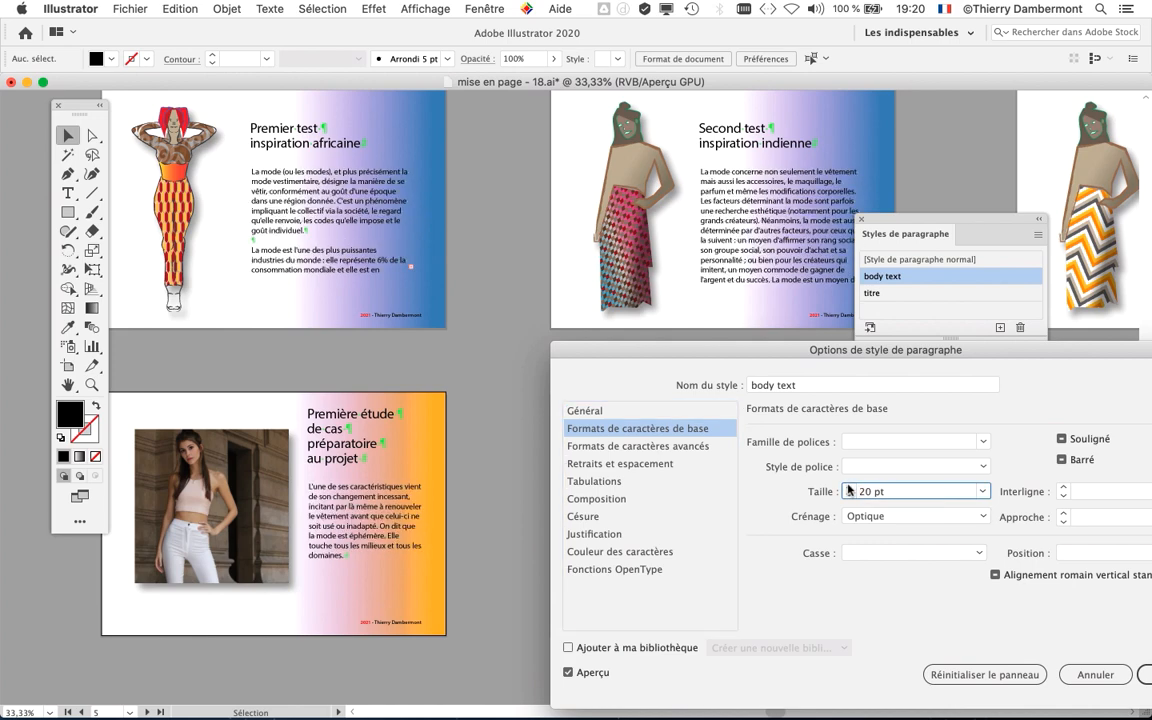
click(847, 488)
click(848, 496)
click(848, 496)
click(848, 496)
click(848, 496)
click(847, 496)
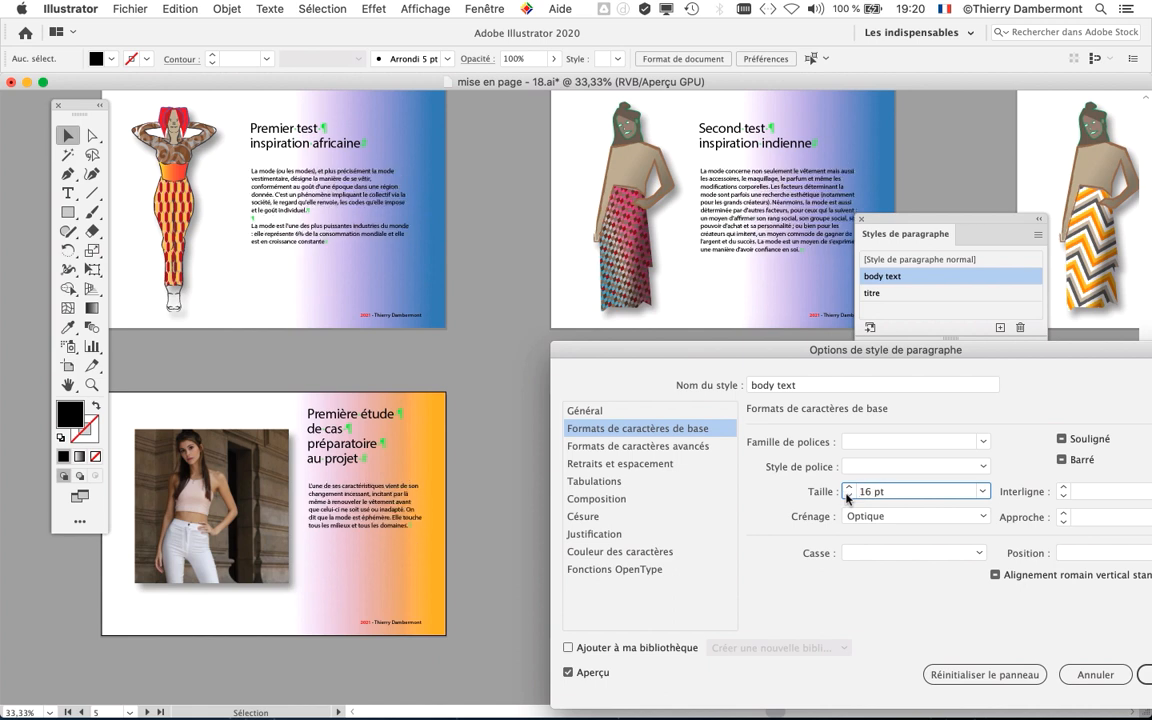
click(847, 496)
click(847, 496)
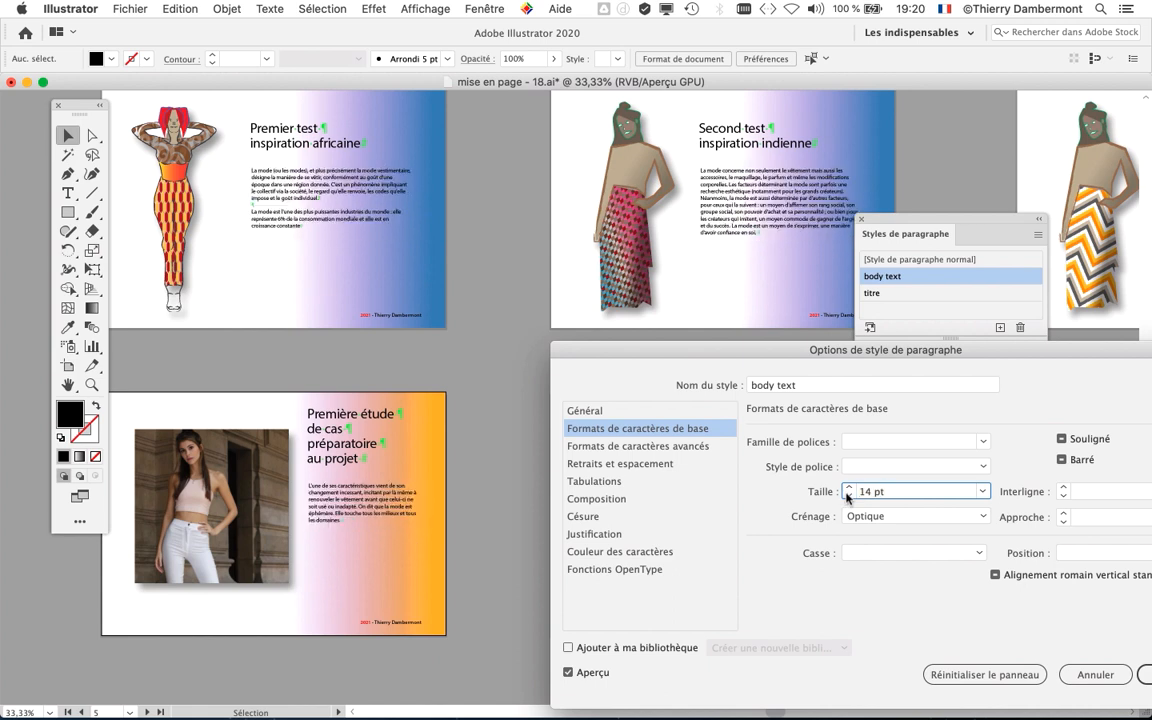
click(847, 496)
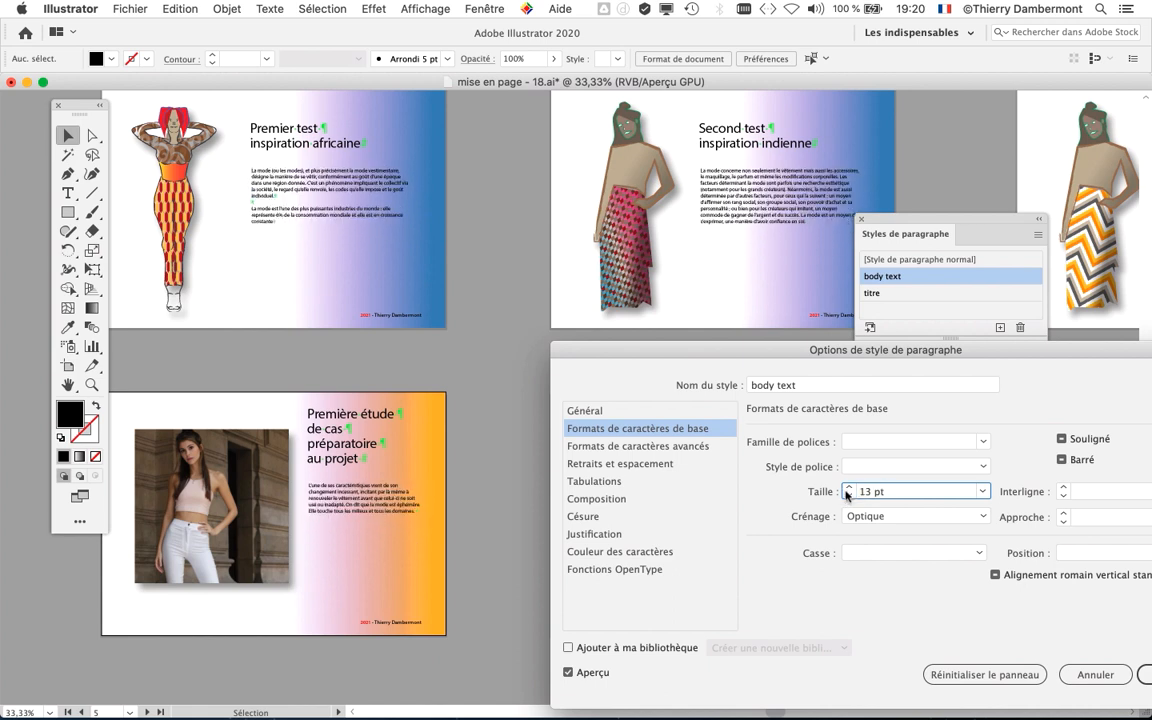
click(846, 488)
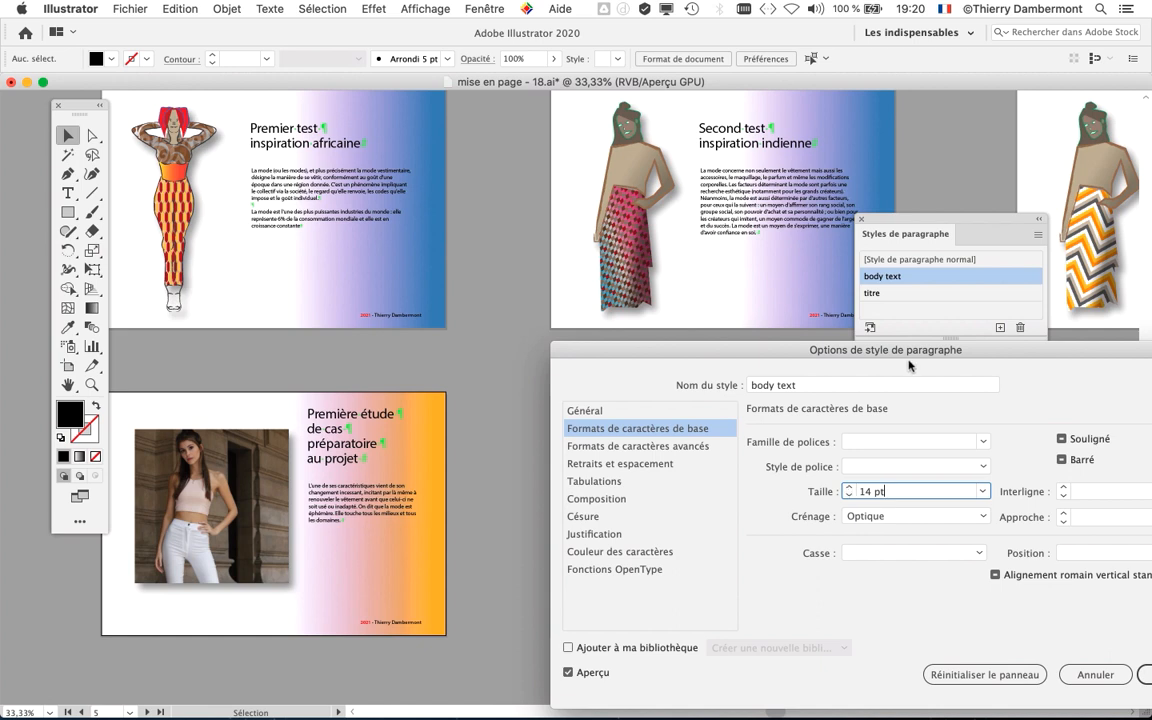
Set the "body text" paragraph style's leading to 26 pt and apply the style changes.
drag(900, 355, 821, 357)
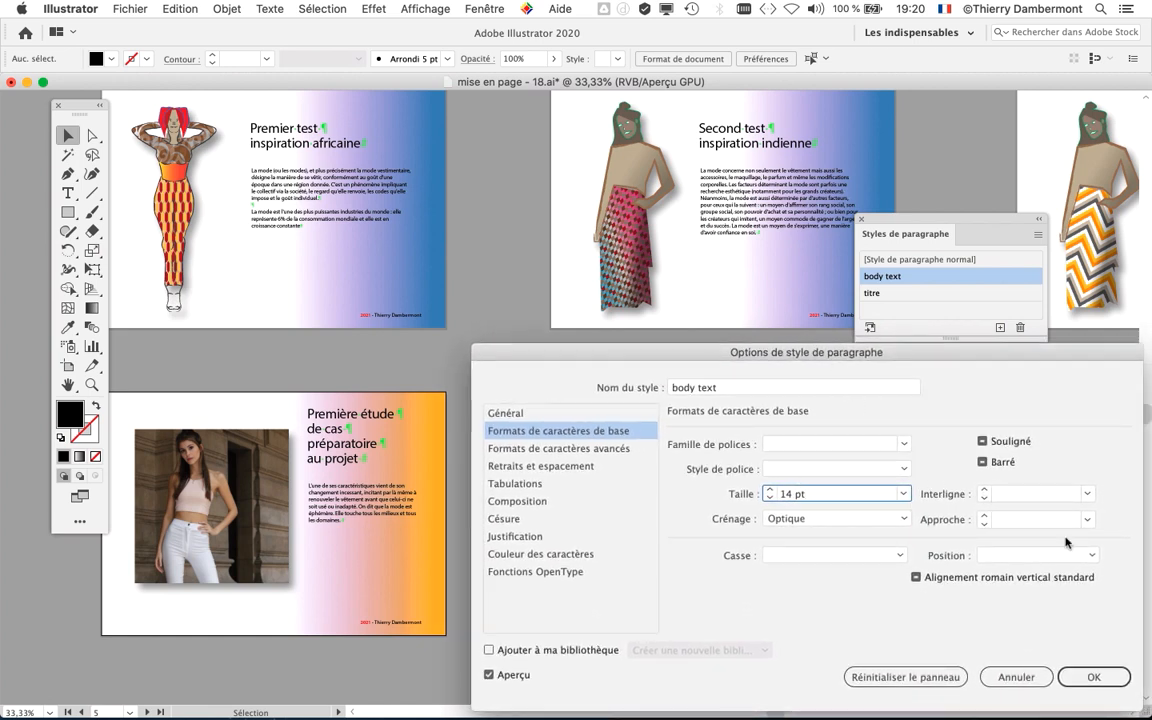
click(1087, 494)
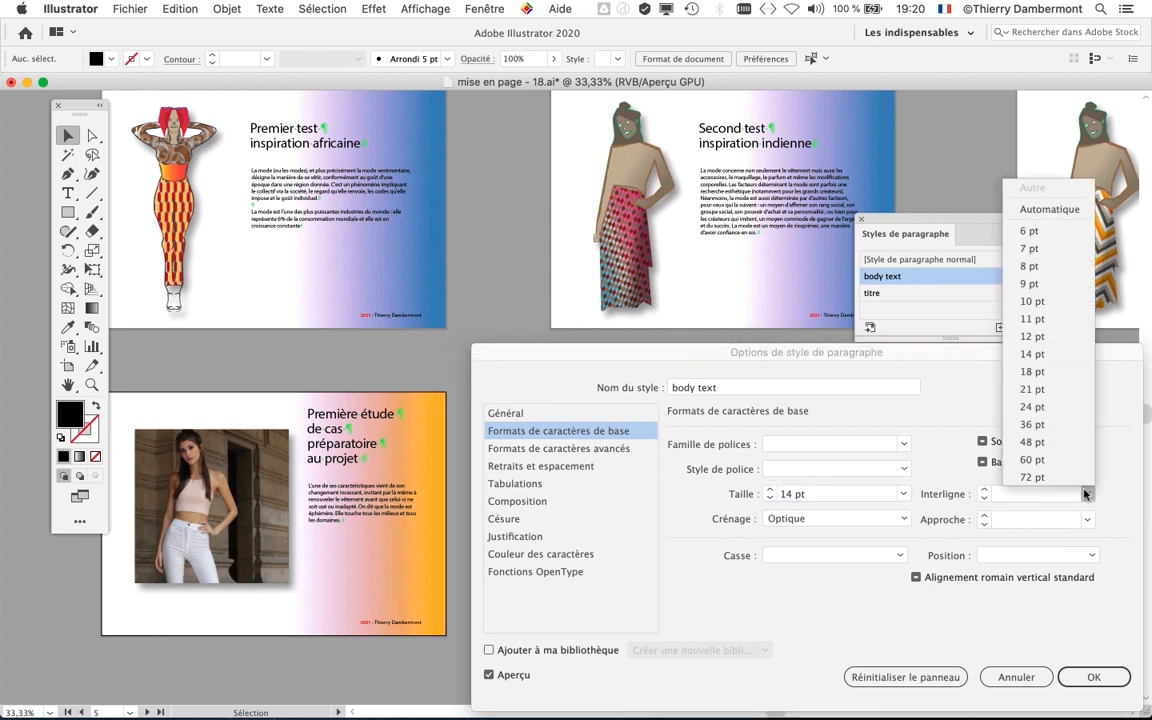
click(1068, 425)
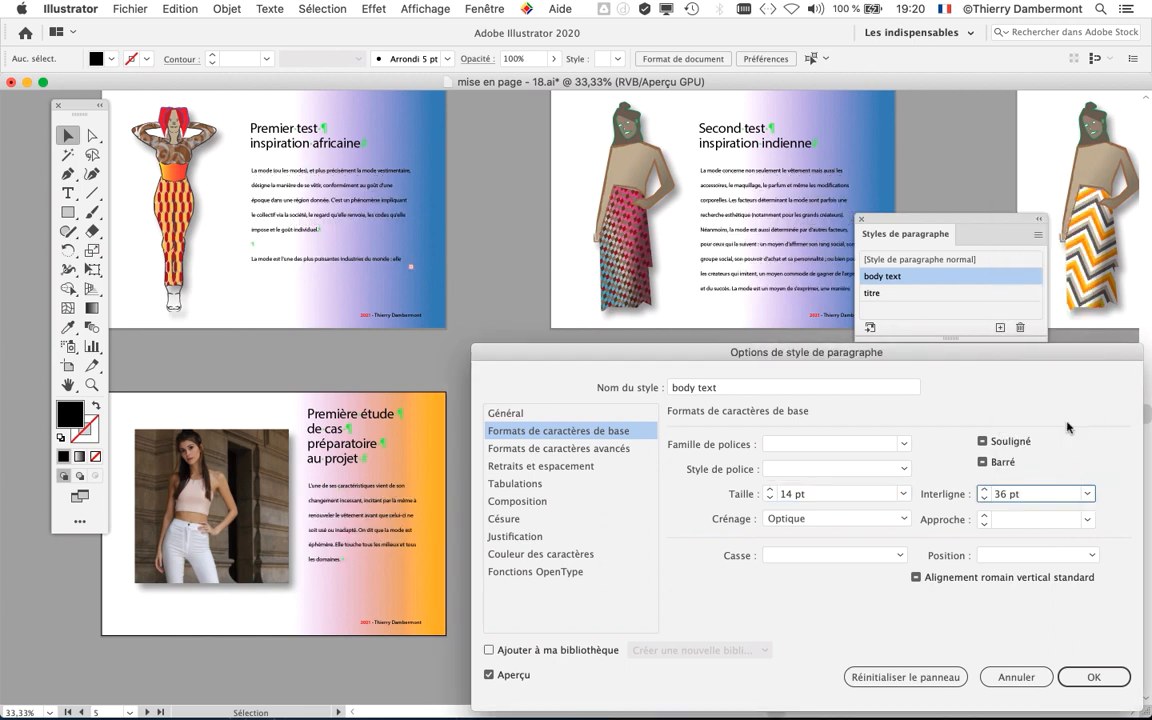
click(983, 499)
click(983, 499)
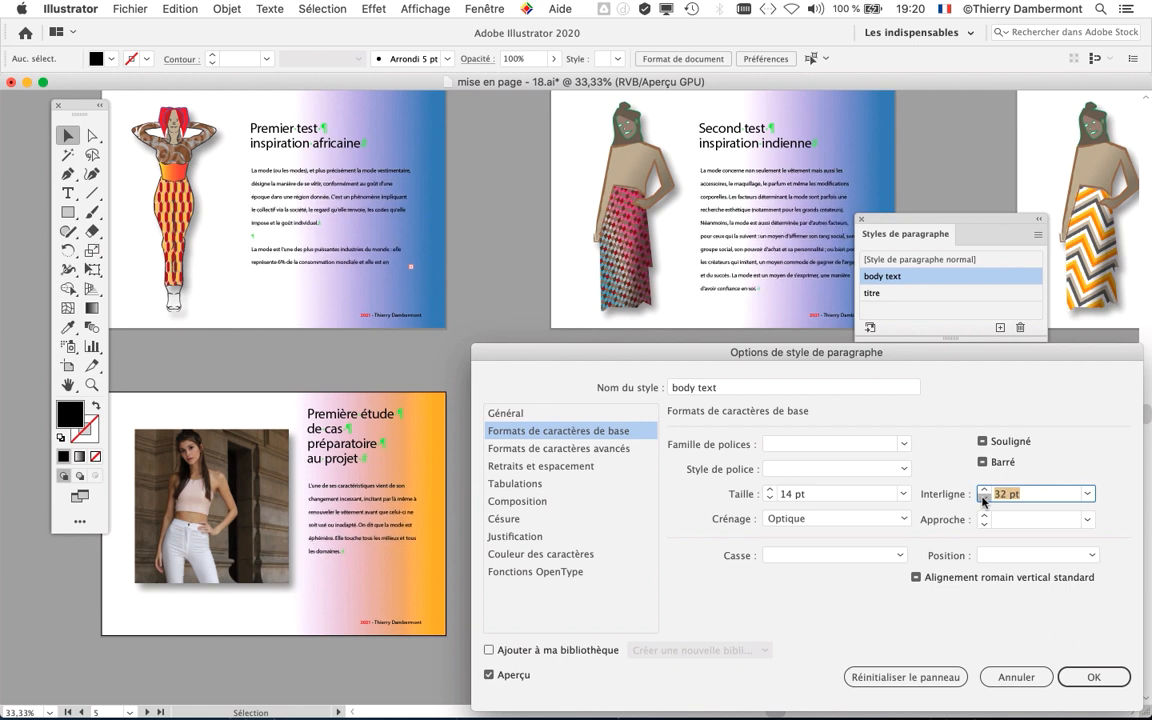
click(983, 499)
click(983, 499)
click(982, 499)
click(982, 499)
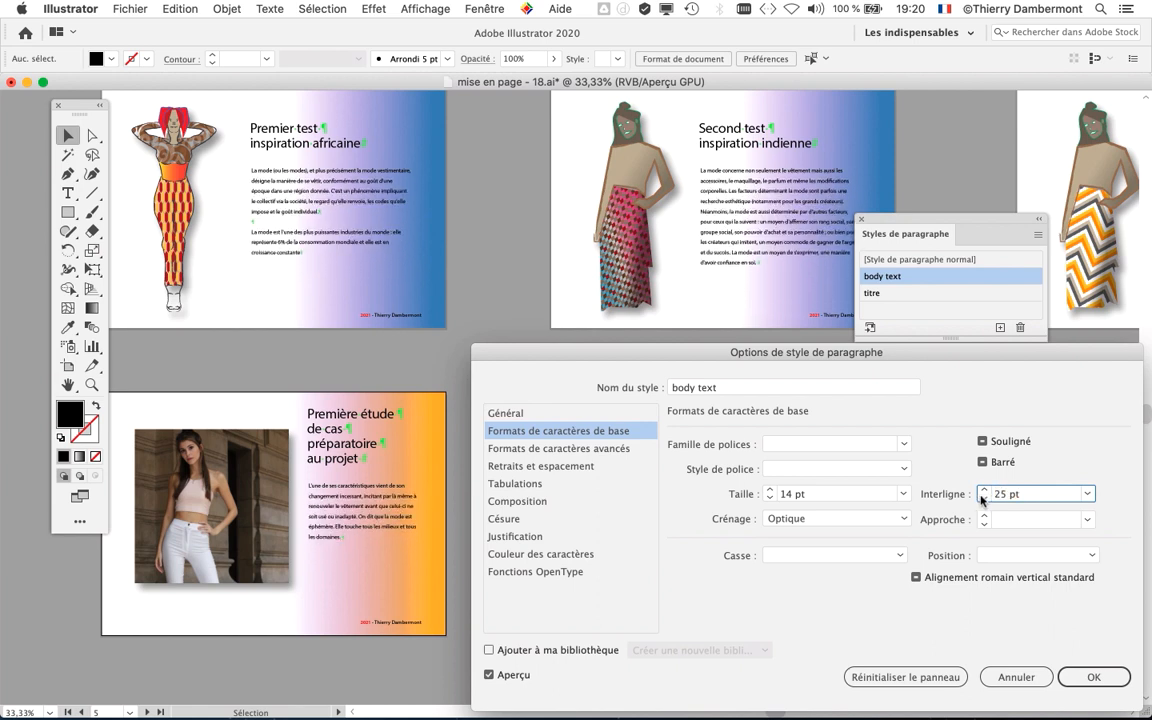
click(982, 499)
click(983, 490)
click(983, 490)
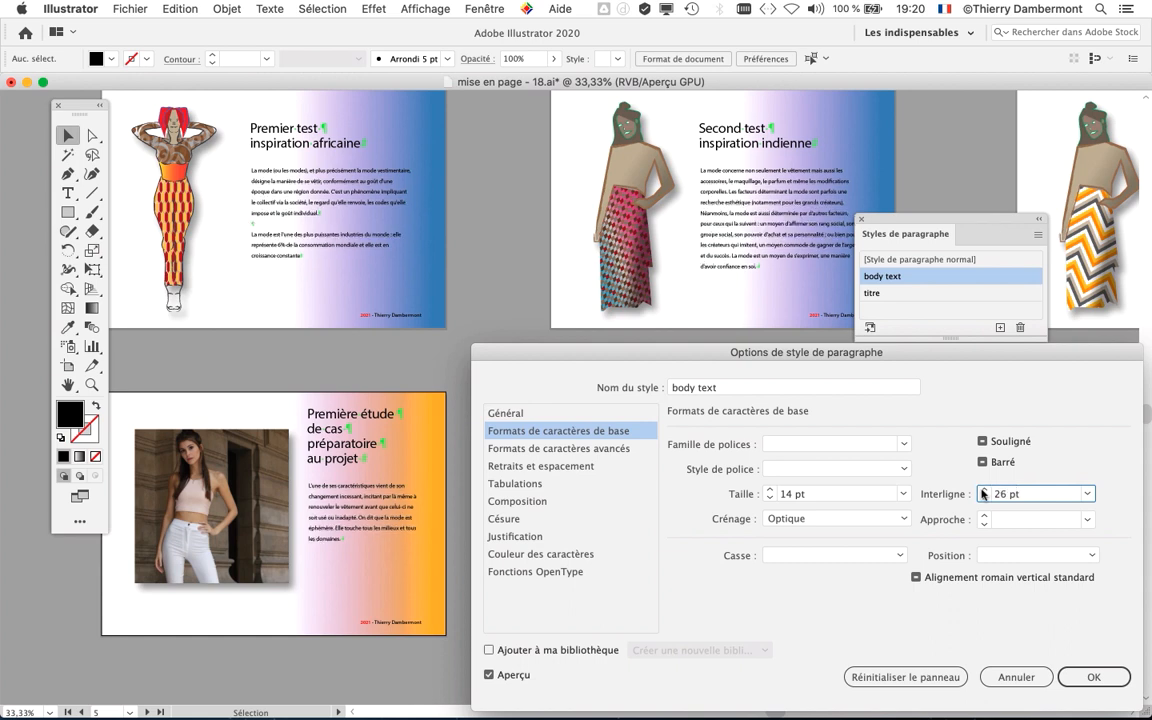
click(984, 500)
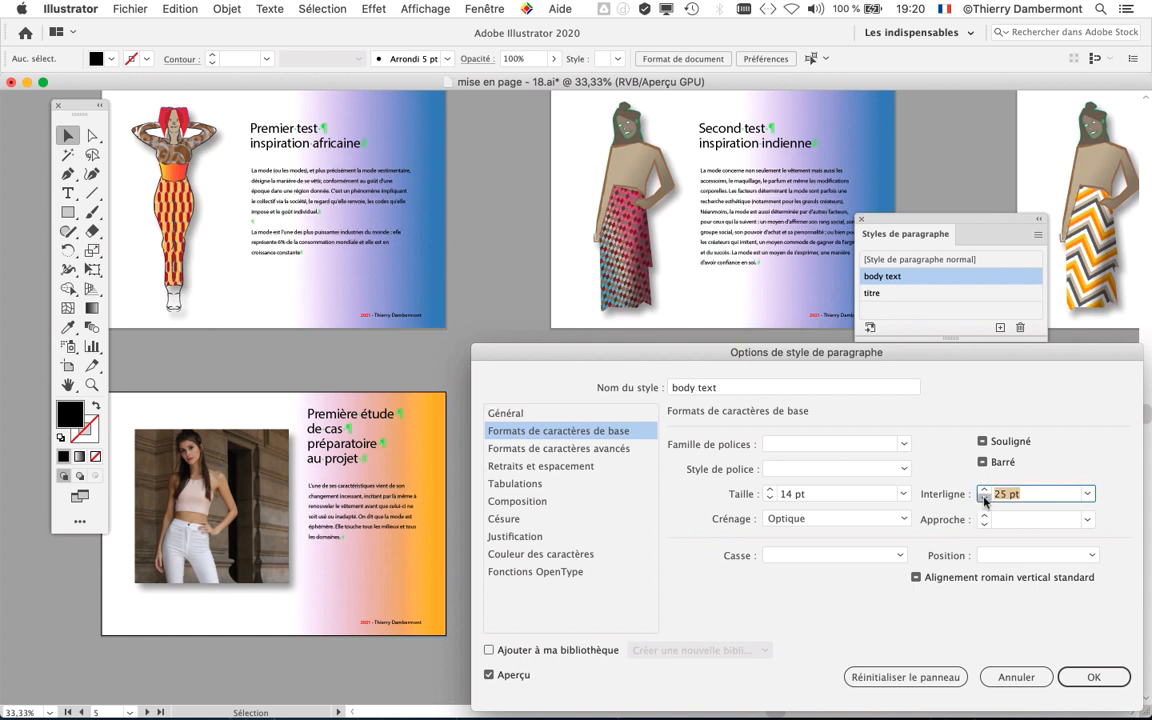
click(984, 500)
click(984, 490)
click(984, 490)
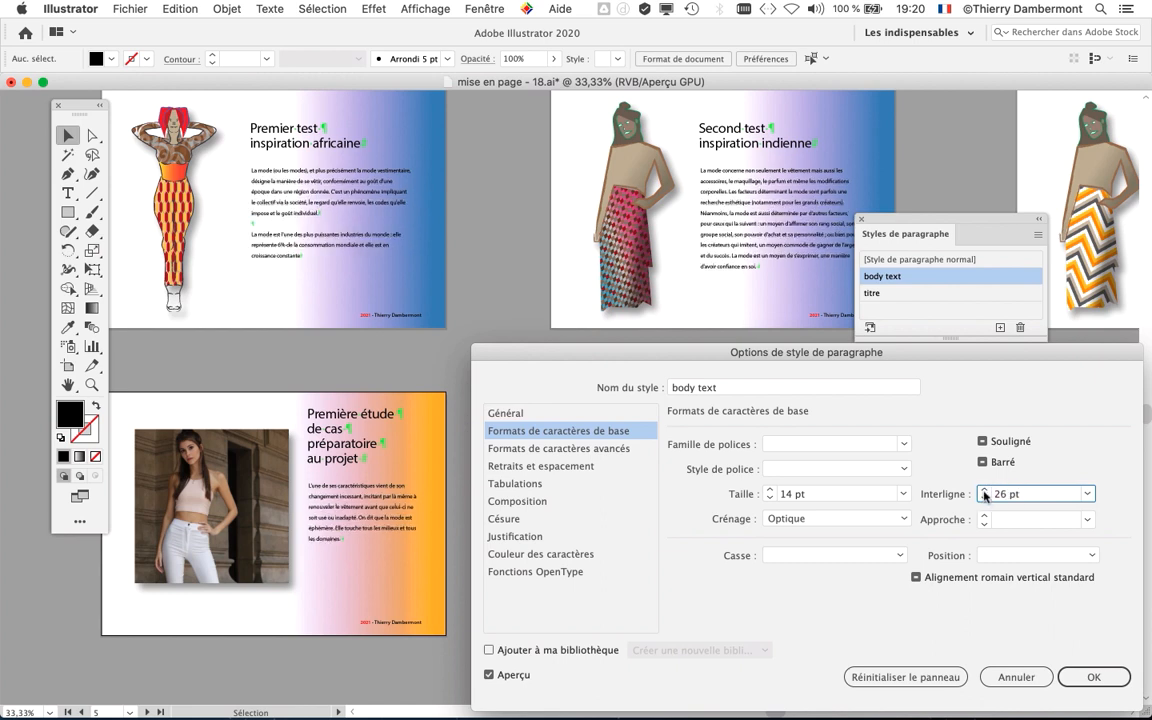
click(984, 500)
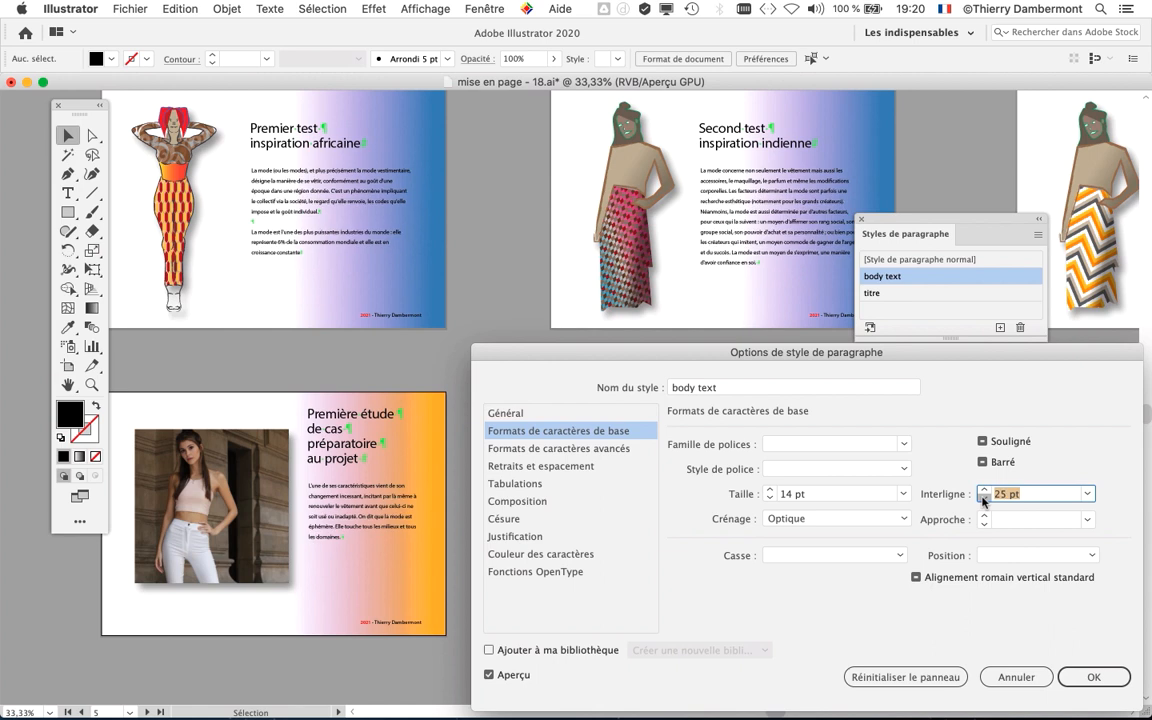
click(984, 500)
click(984, 490)
click(984, 490)
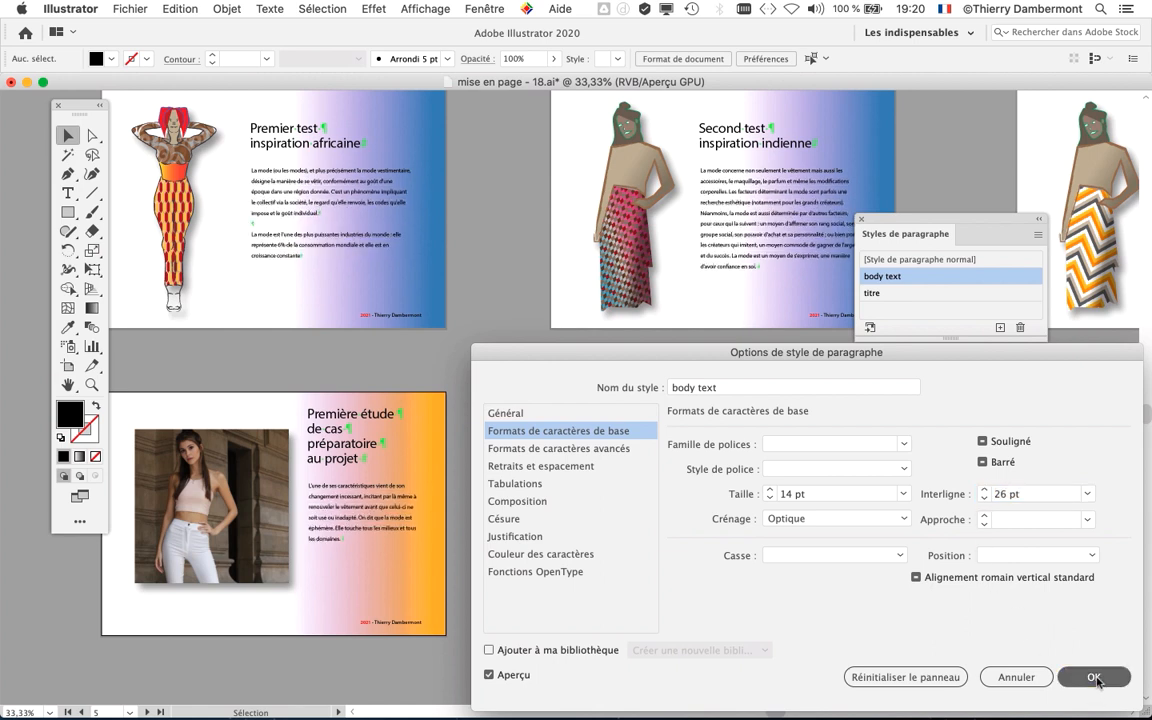
key(Return)
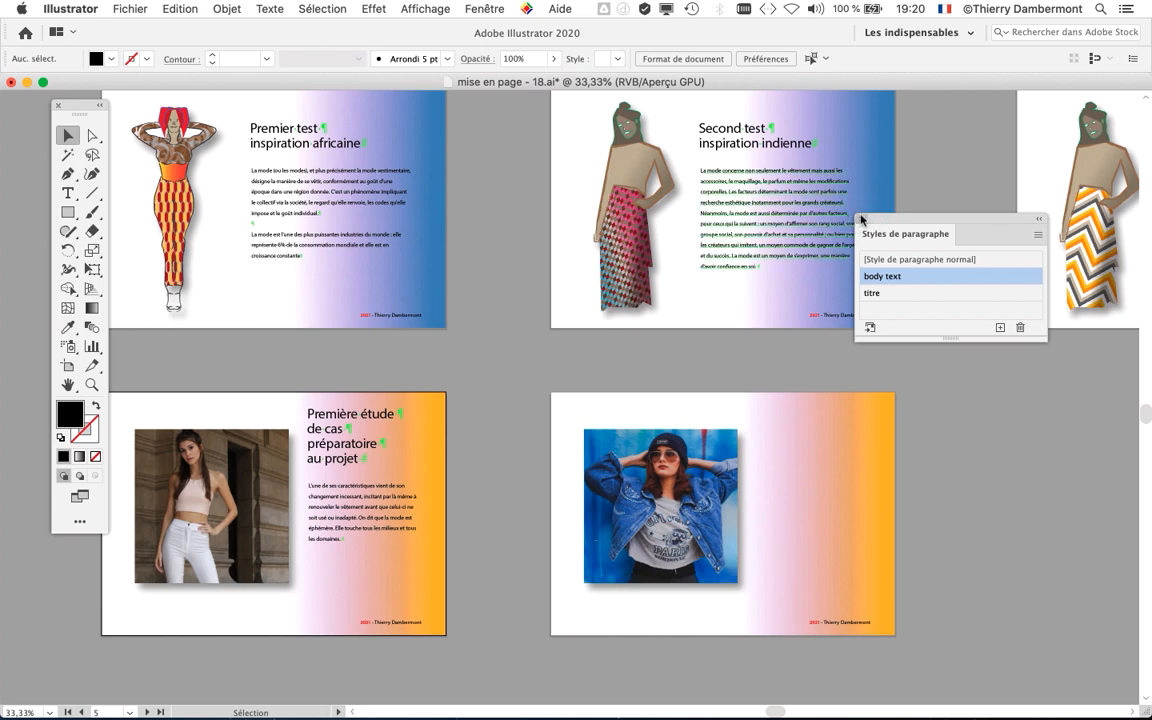
Close the paragraph styles and examine the restyled body text up close on the blue pages.
click(861, 219)
scroll(753, 219, up, 3)
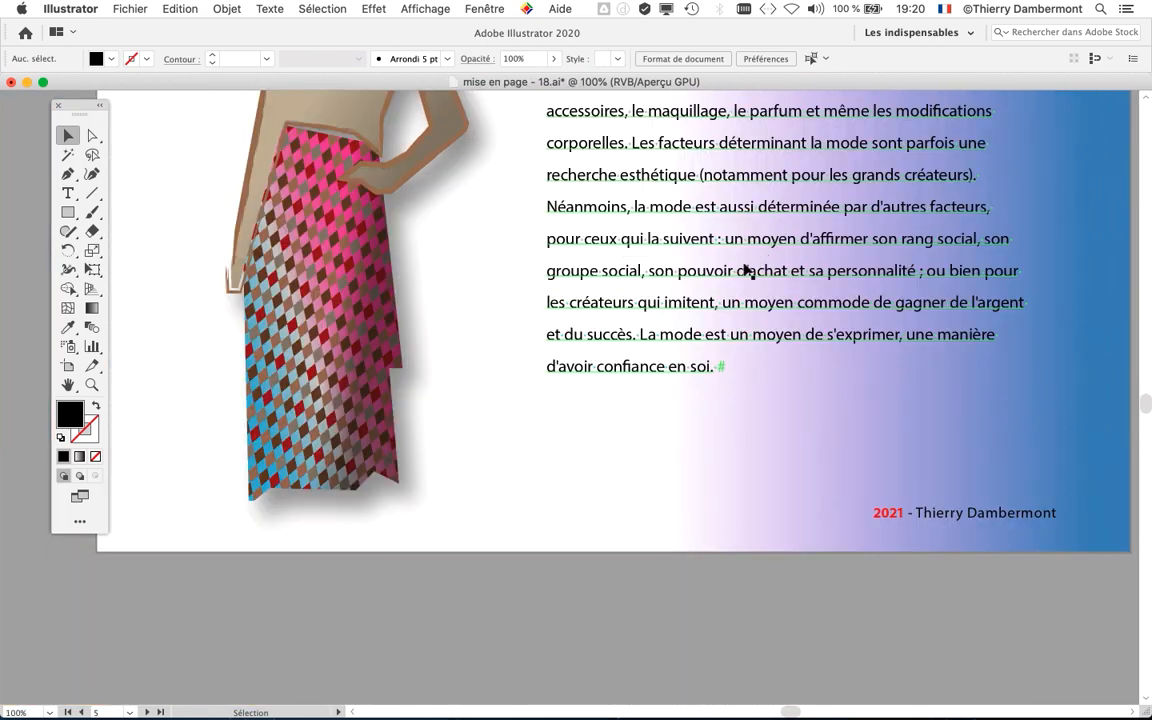
scroll(743, 267, up, 4)
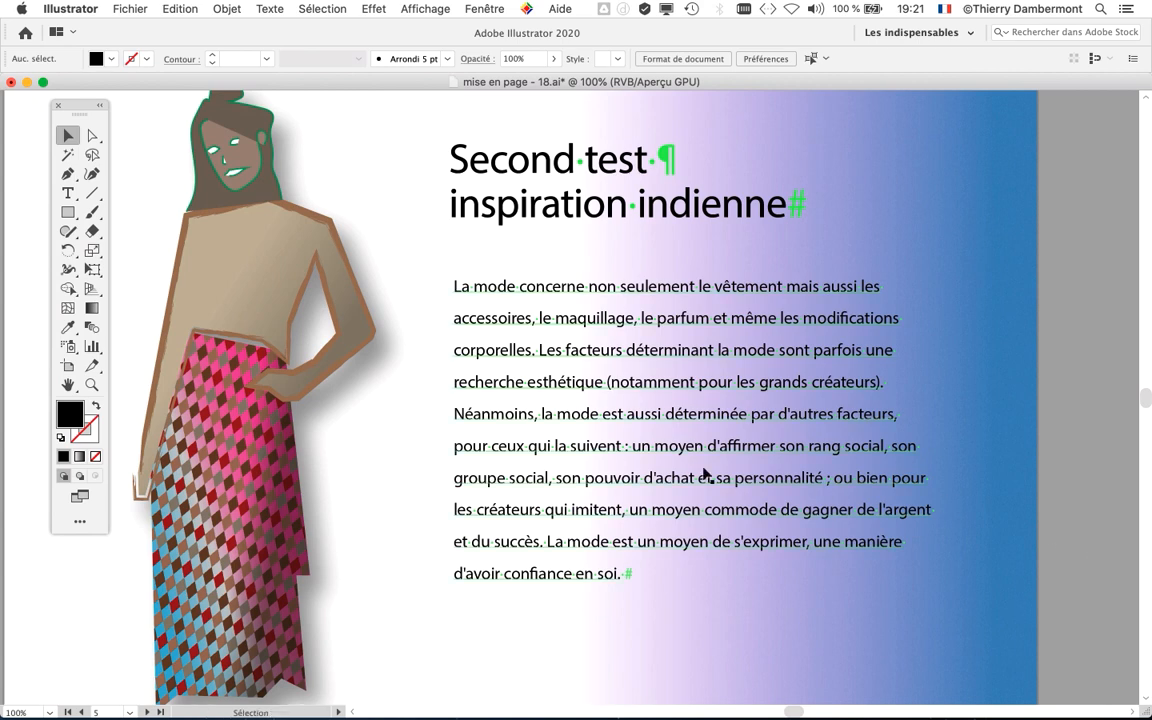
key(super+minus)
key(super+minus)
scroll(514, 501, left, 10)
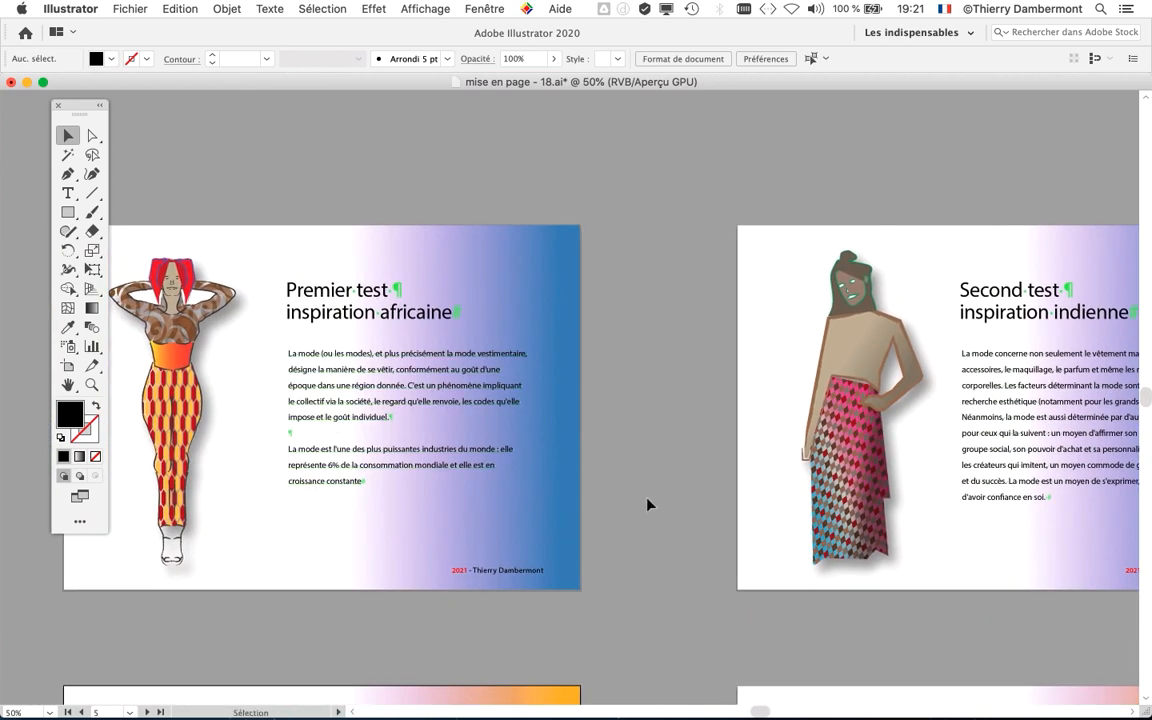
Save the document as a new version named "mise en page - 19.ai" with the default Illustrator 2020 options.
click(130, 8)
click(170, 144)
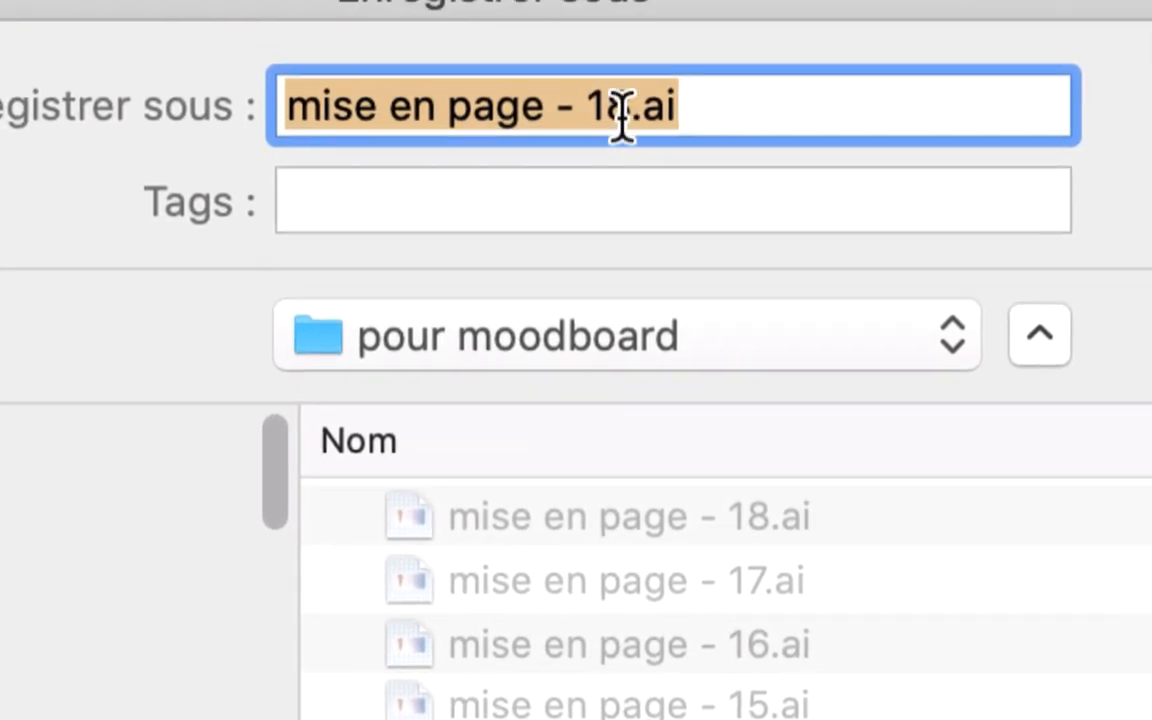
click(535, 128)
key(shift+Left)
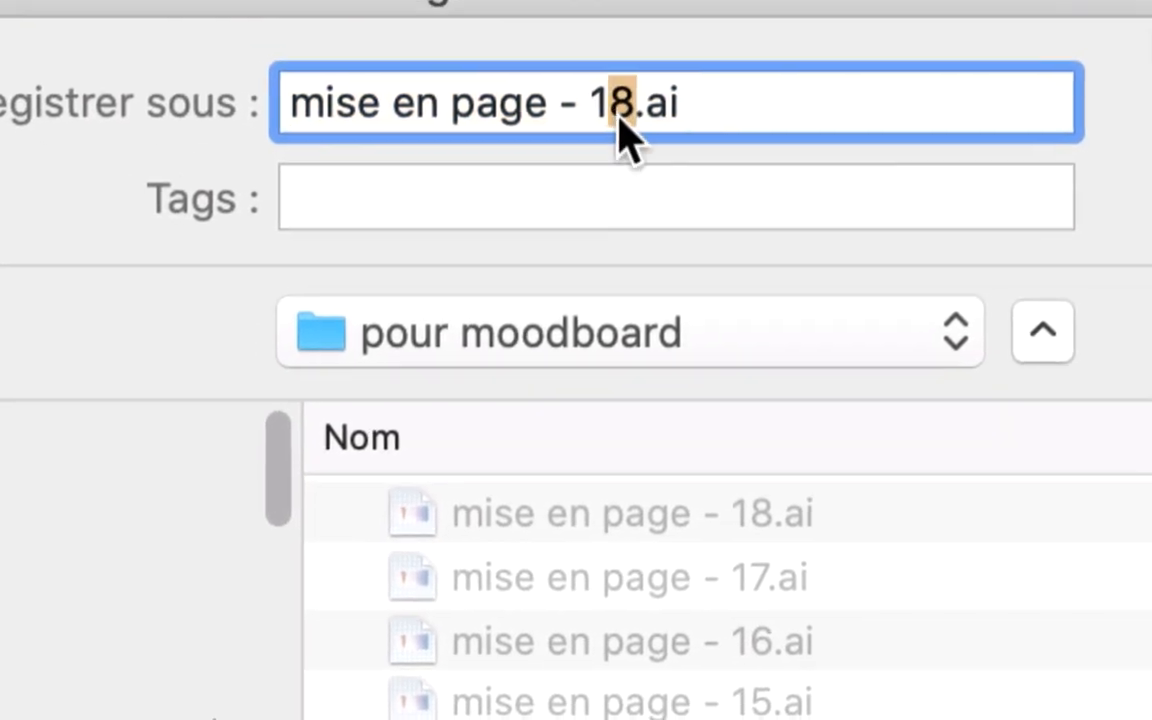
text(9)
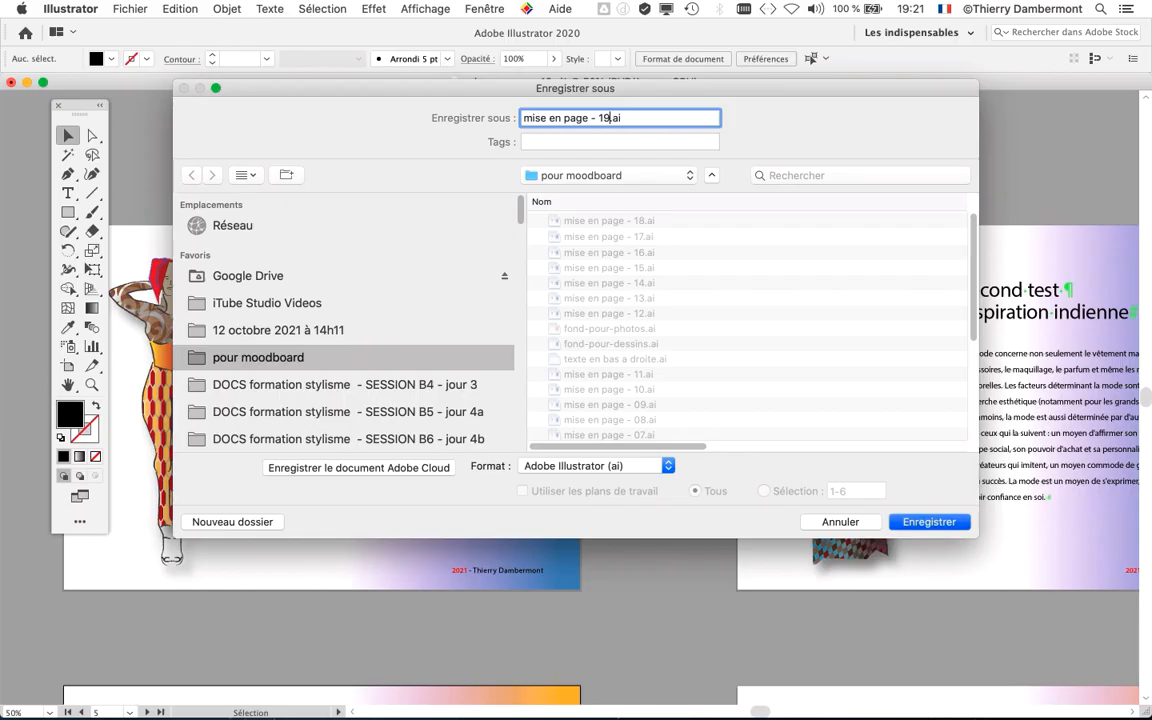
key(Return)
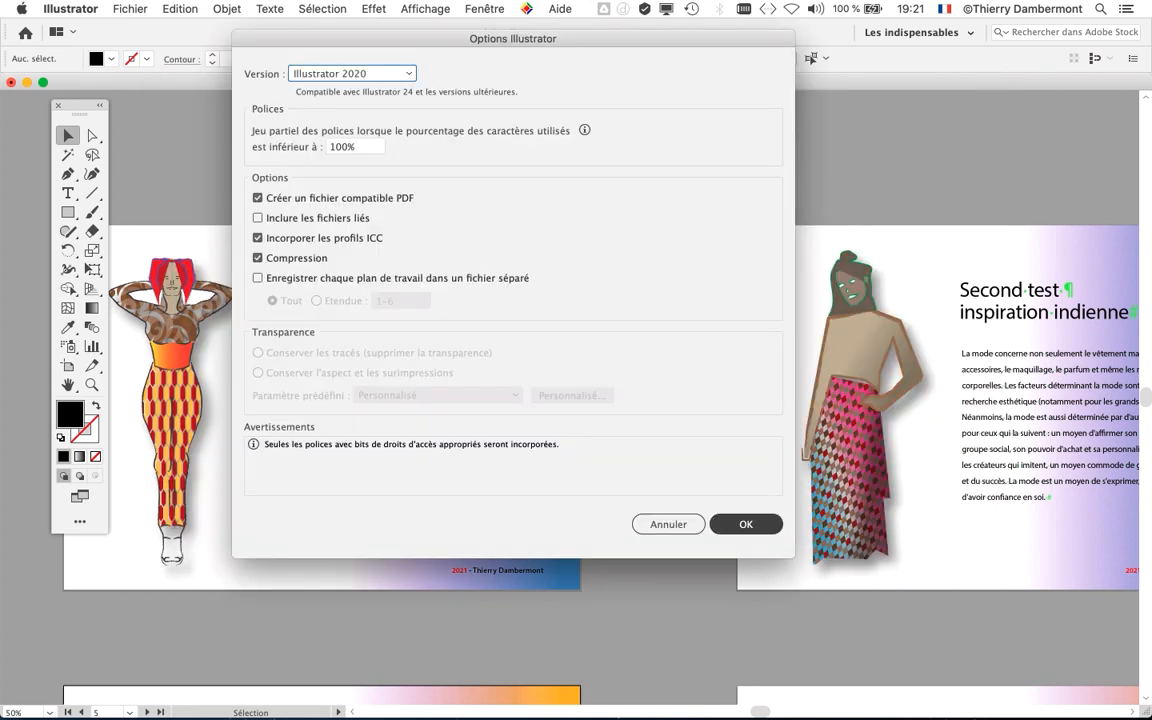
key(Return)
key(super+minus)
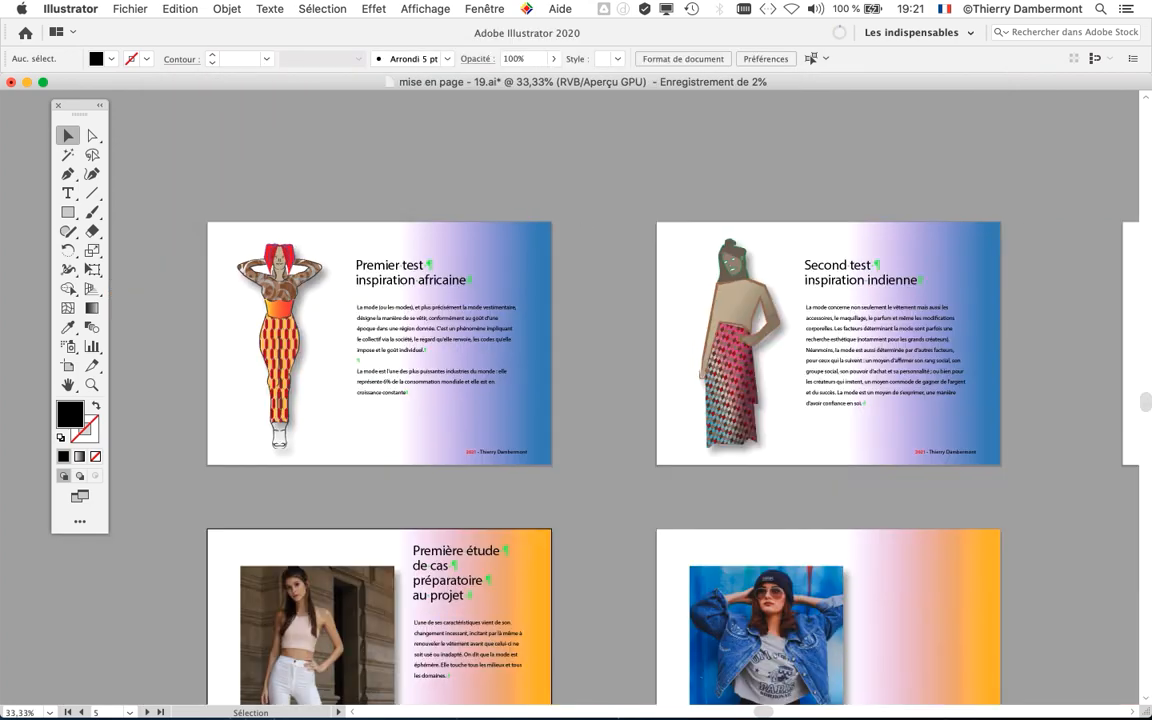
scroll(568, 229, down, 2)
scroll(568, 229, right, 2)
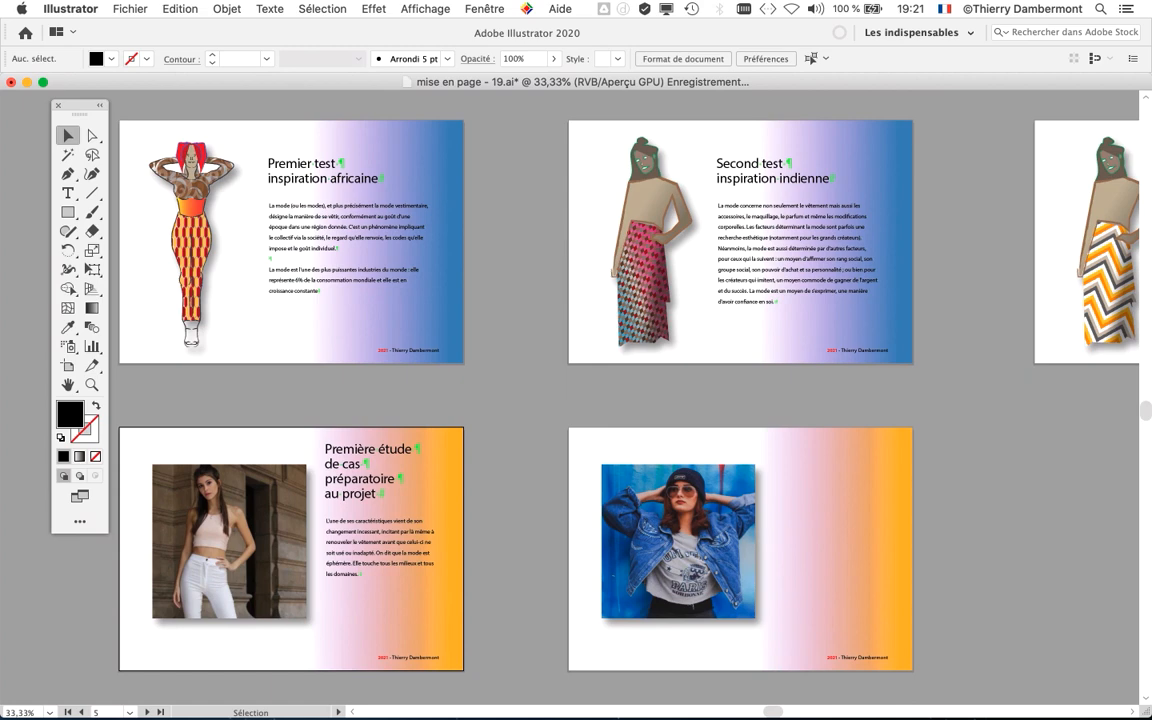
click(484, 8)
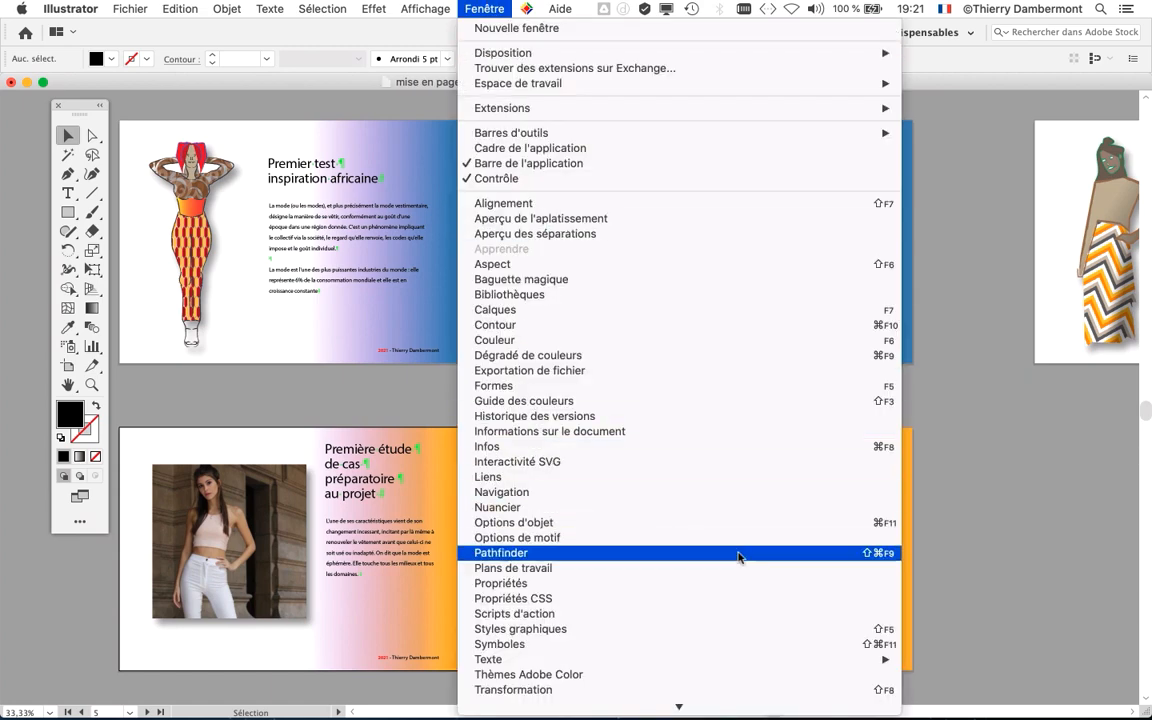
click(1093, 596)
Move the "Première étude de cas" title on the first orange page down, closer to its body text.
scroll(389, 487, up, 2)
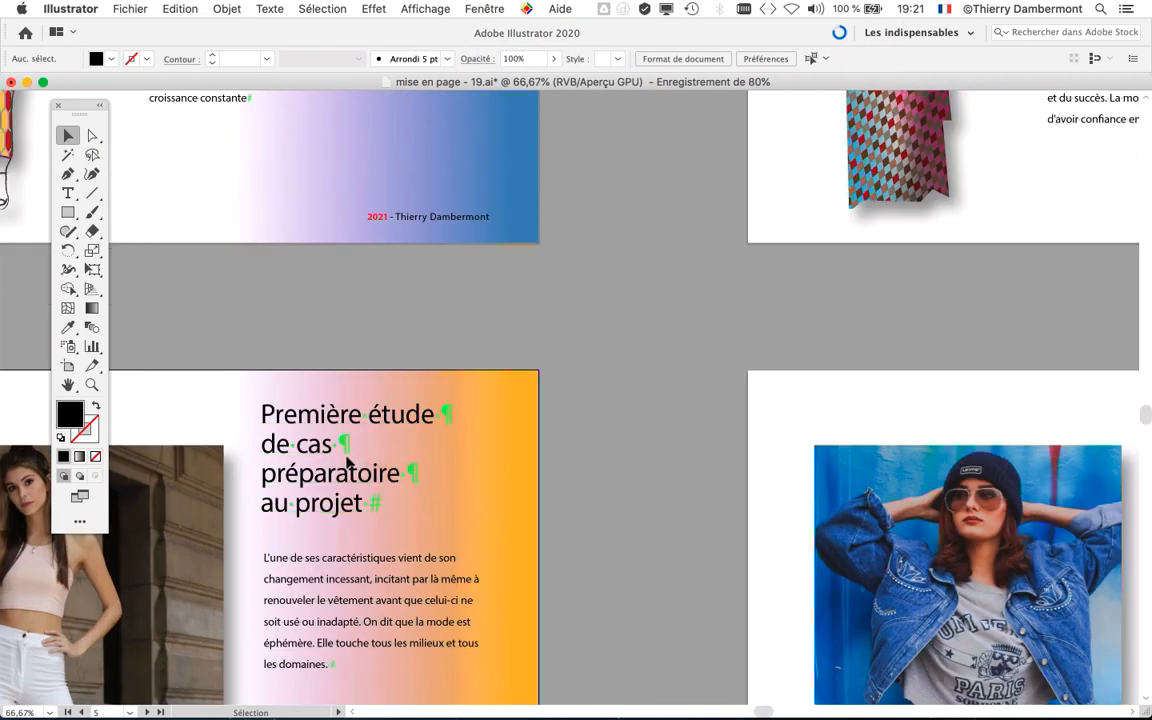
drag(347, 458, 313, 472)
click(398, 306)
Move the "Premier test inspiration africaine" title down so it sits closer to its body text, and deselect it.
scroll(390, 260, up, 6)
scroll(390, 260, left, 3)
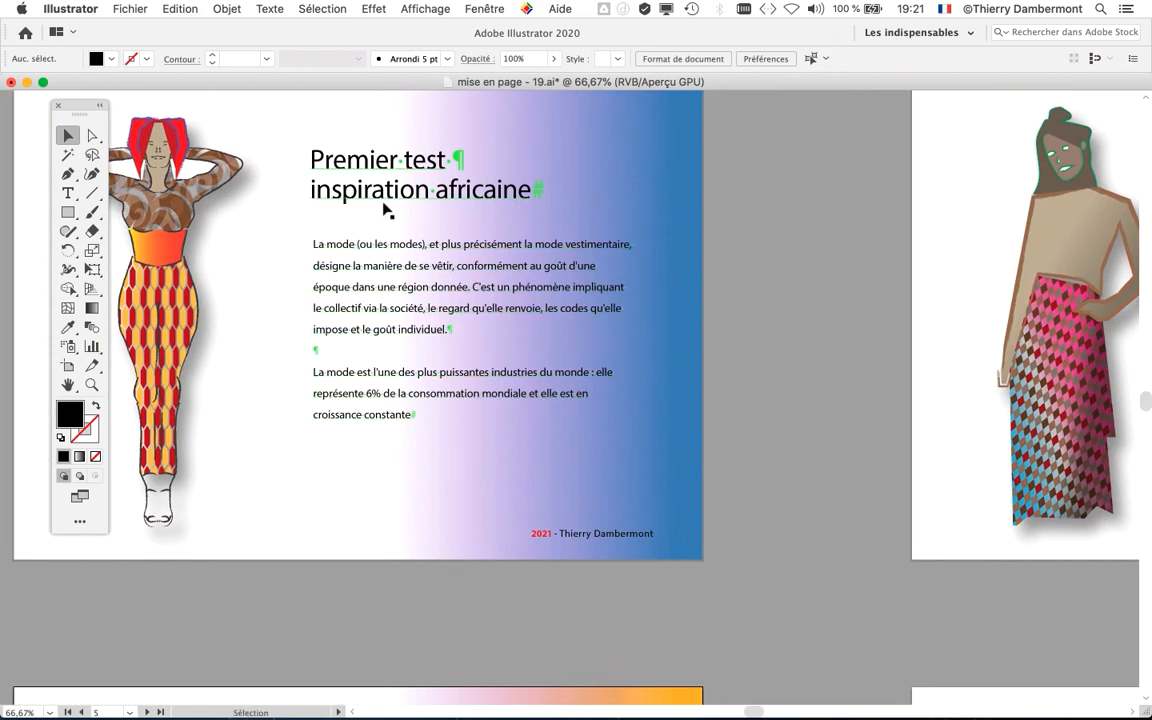
drag(386, 210, 388, 231)
click(836, 363)
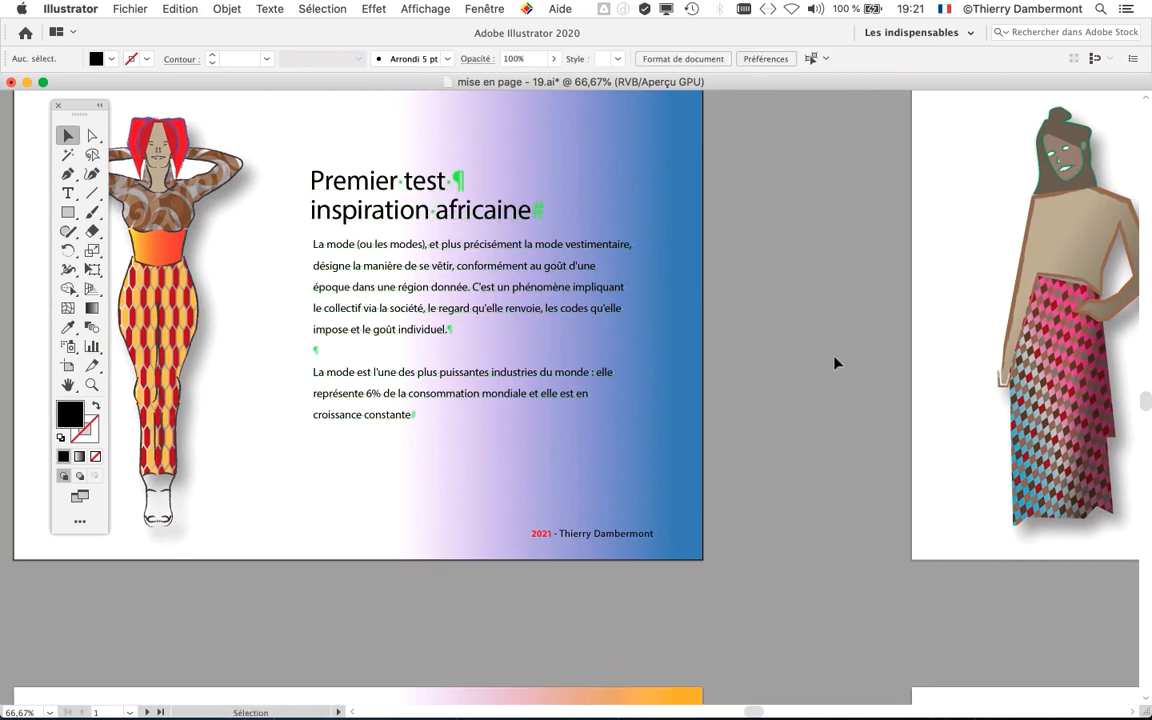
Move the "Second test inspiration indienne" title down so it sits closer to its body text, and deselect it.
scroll(836, 363, right, 5)
drag(787, 232, 787, 253)
click(343, 291)
Show the paragraph styles and open the options of the "titre" style for editing.
key(super+minus)
key(super+minus)
key(super+minus)
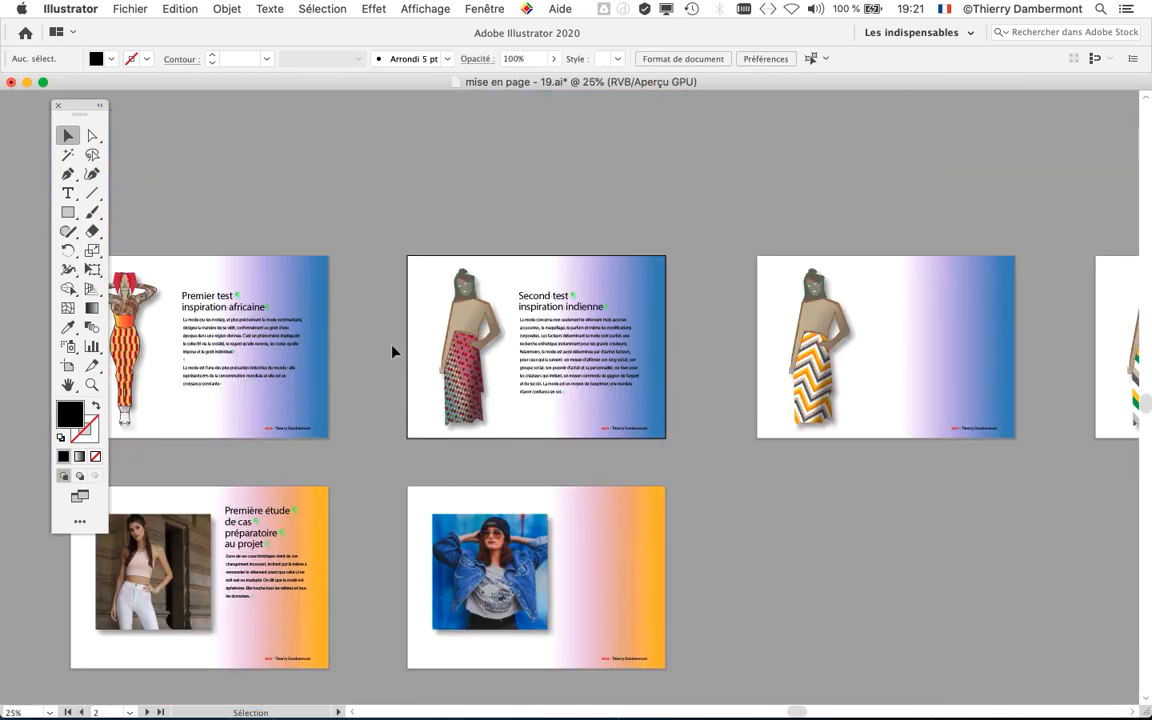
scroll(290, 340, up, 1)
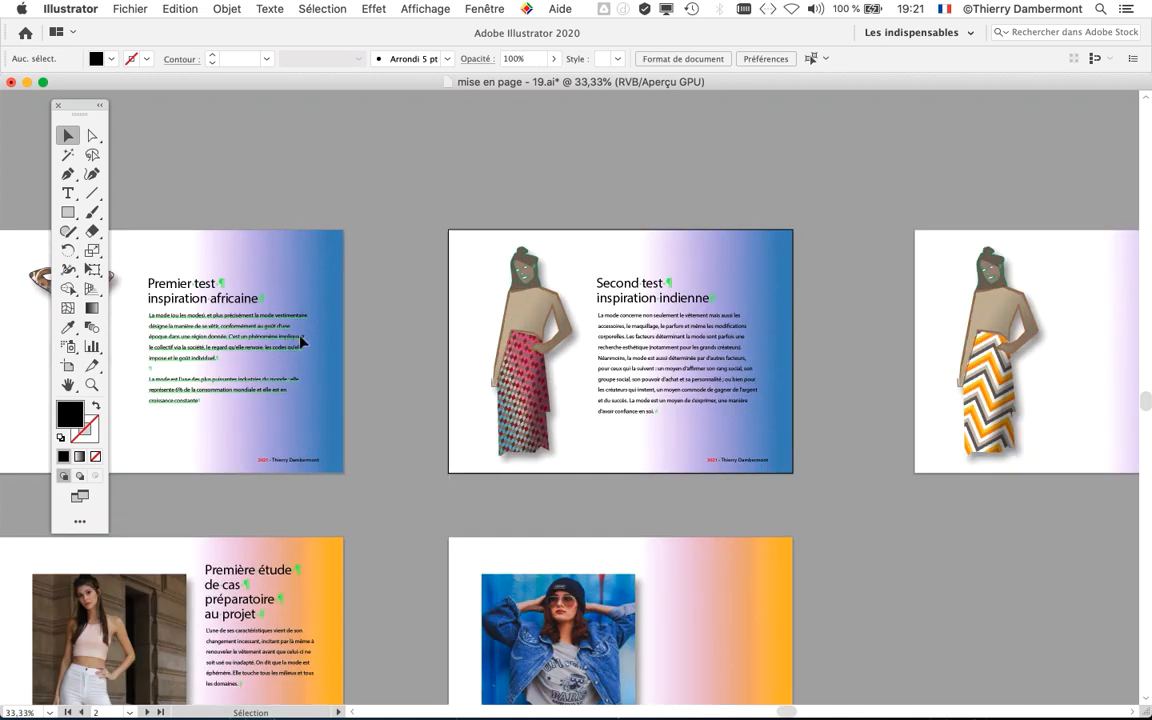
scroll(458, 206, down, 3)
scroll(458, 206, left, 2)
click(497, 6)
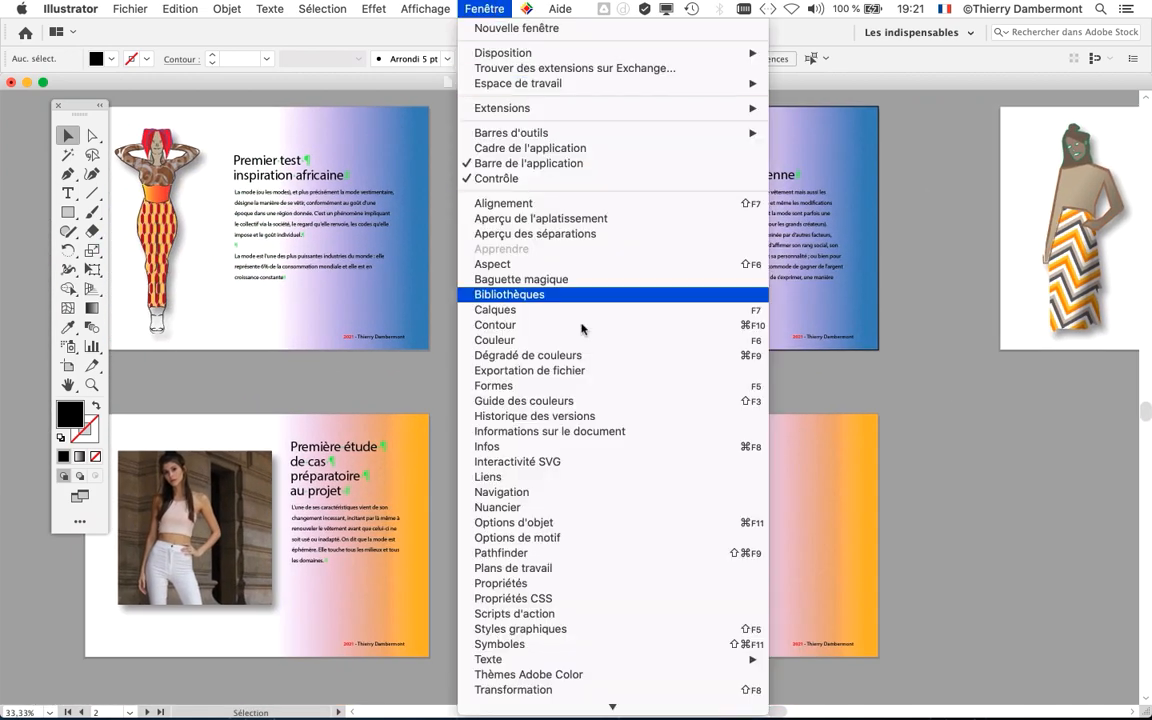
mouse_move(586, 659)
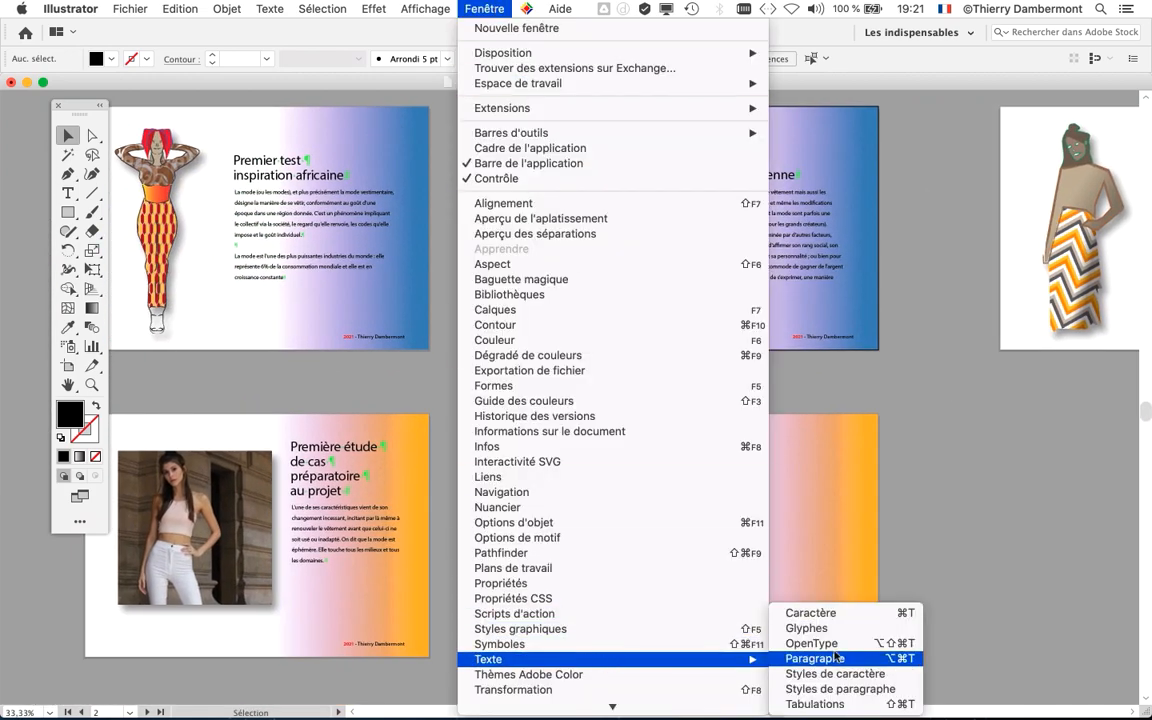
click(876, 689)
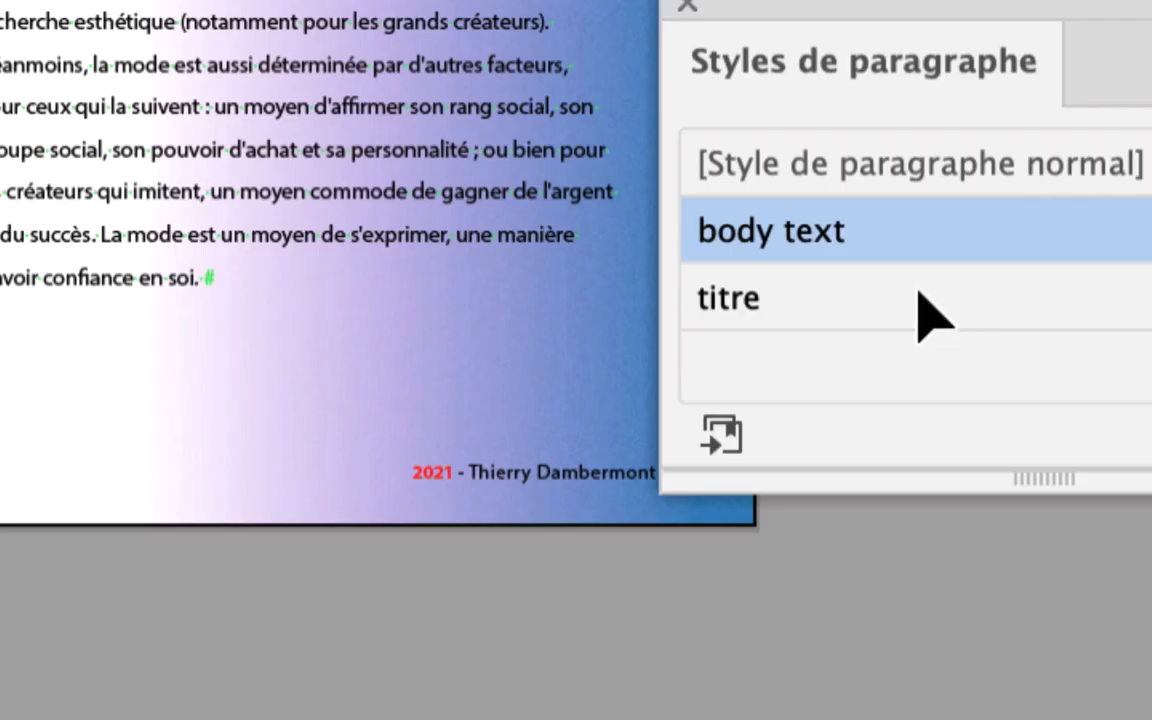
click(919, 295)
double_click(918, 300)
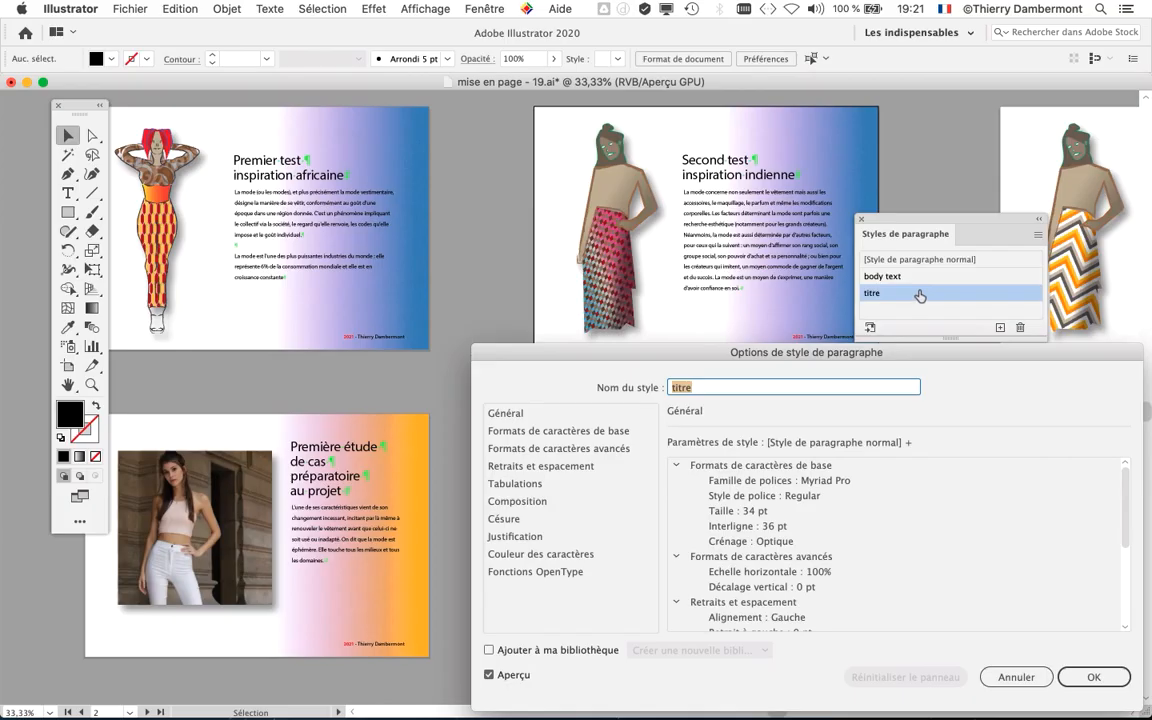
Set the "titre" style's character colour to Magenta CMJN, confirm it, and close the paragraph styles.
drag(610, 350, 632, 206)
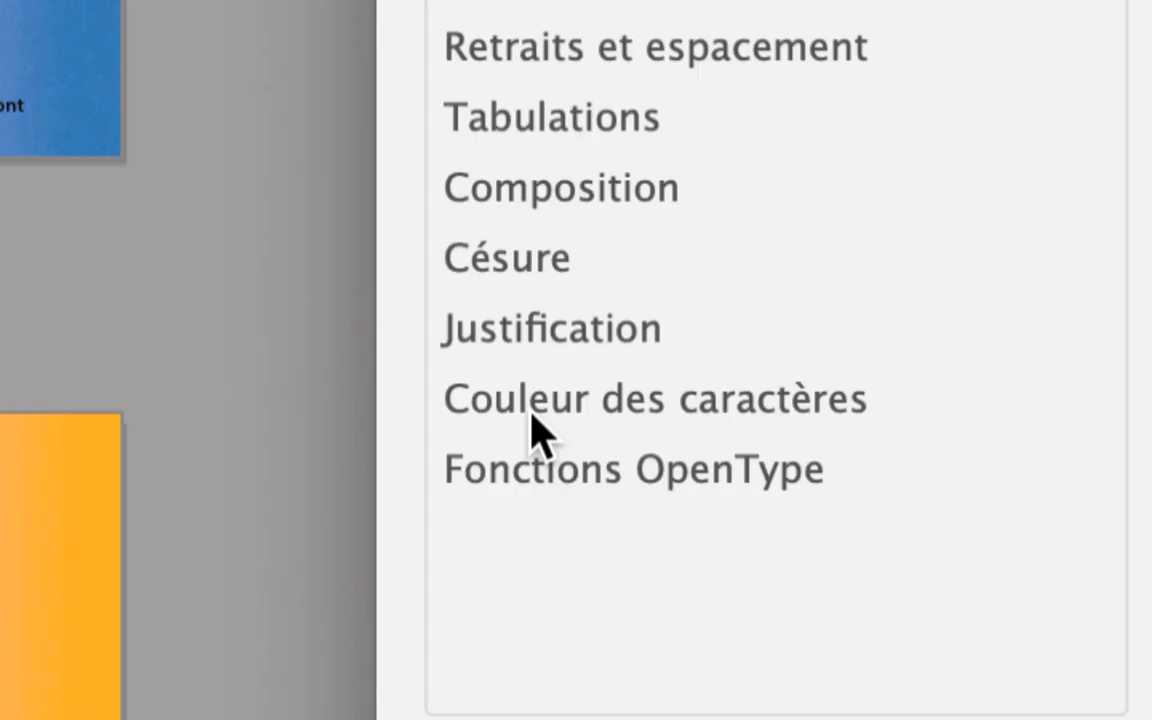
click(531, 414)
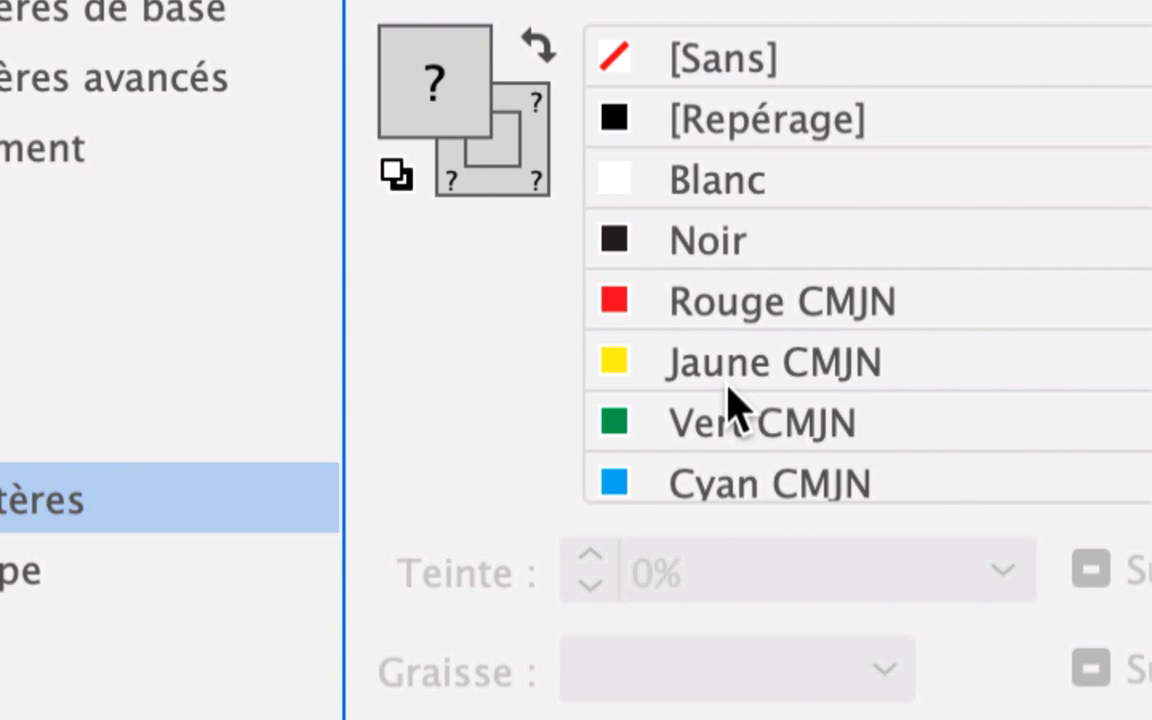
scroll(770, 290, down, 4)
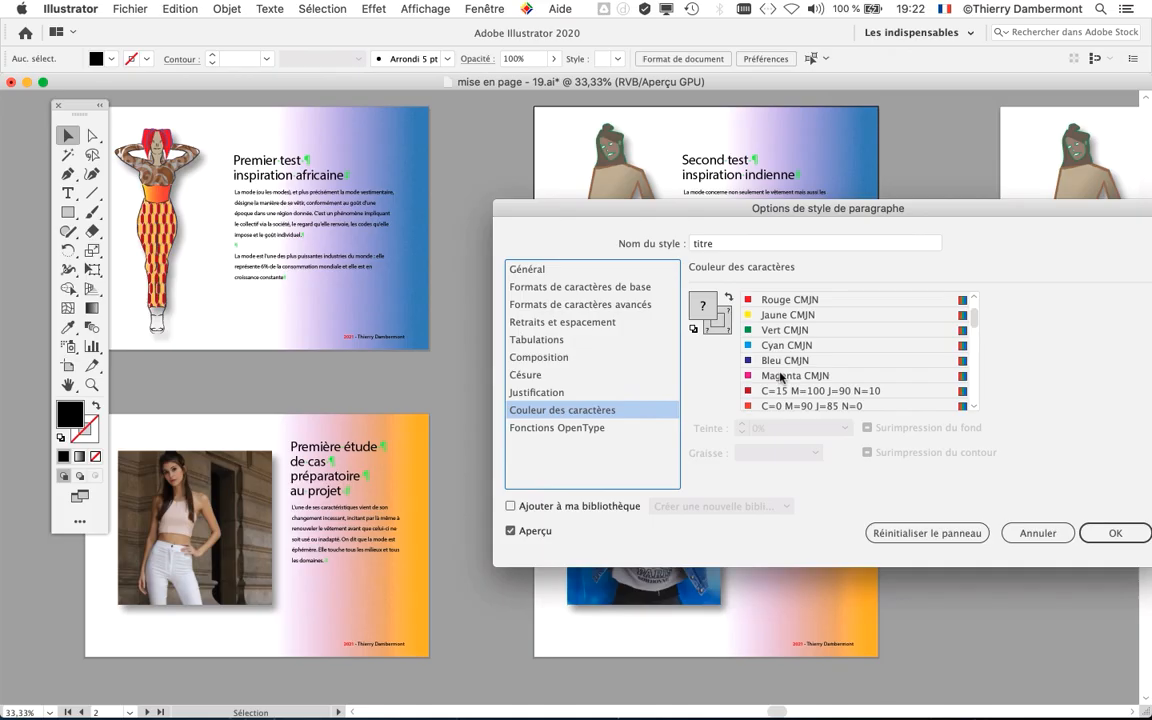
click(782, 375)
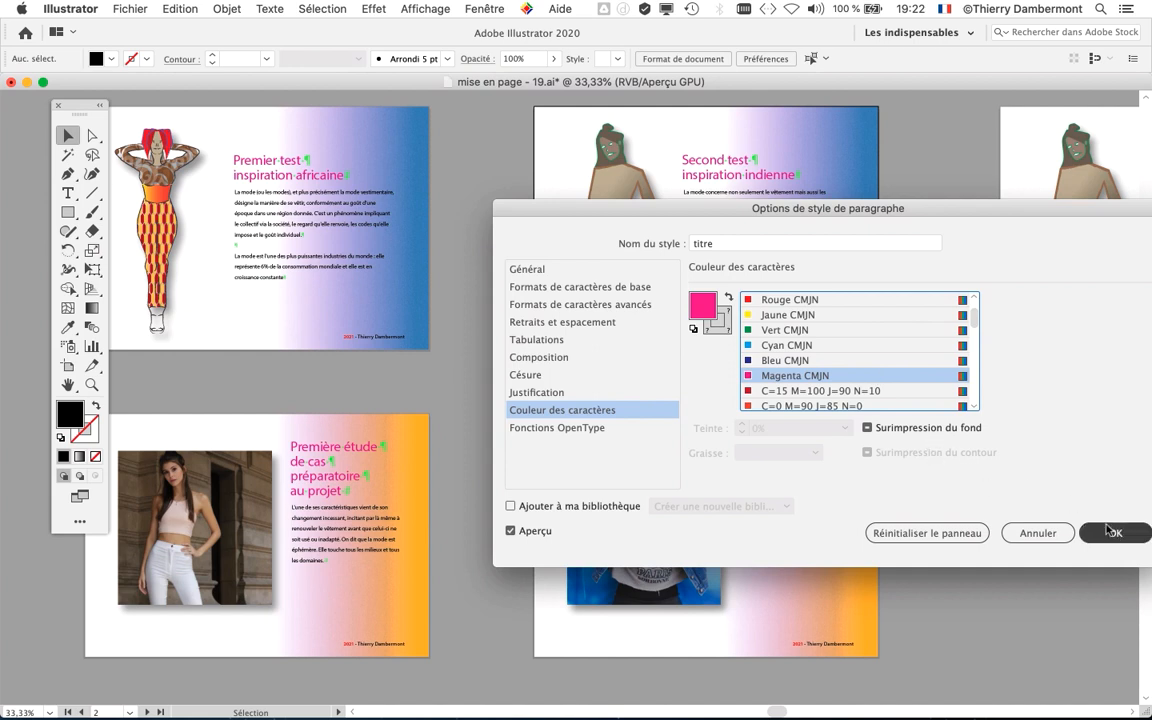
scroll(880, 400, down, 5)
key(Return)
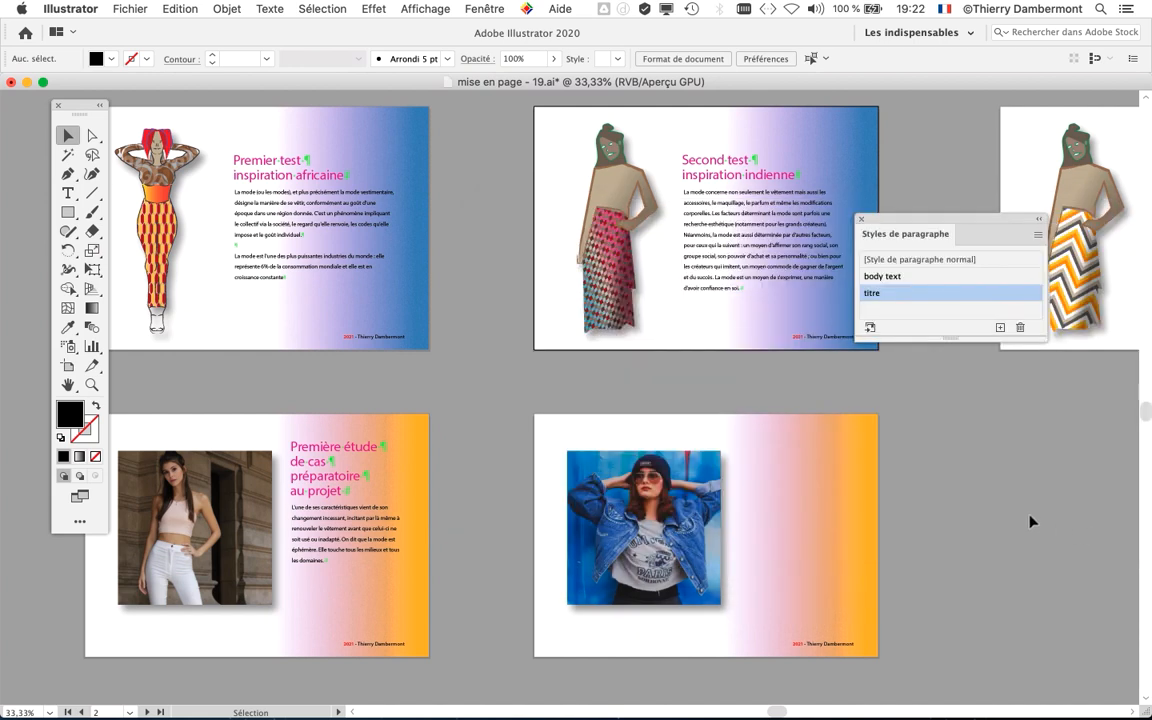
click(861, 219)
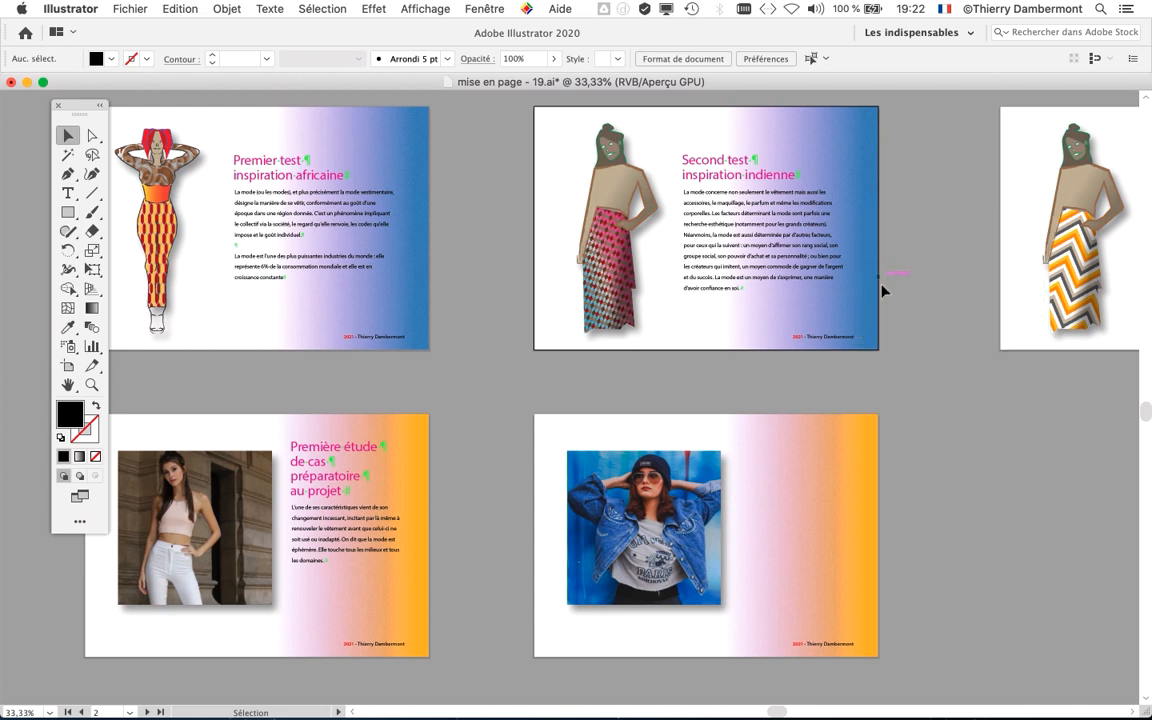
scroll(814, 440, left, 5)
scroll(814, 440, up, 1)
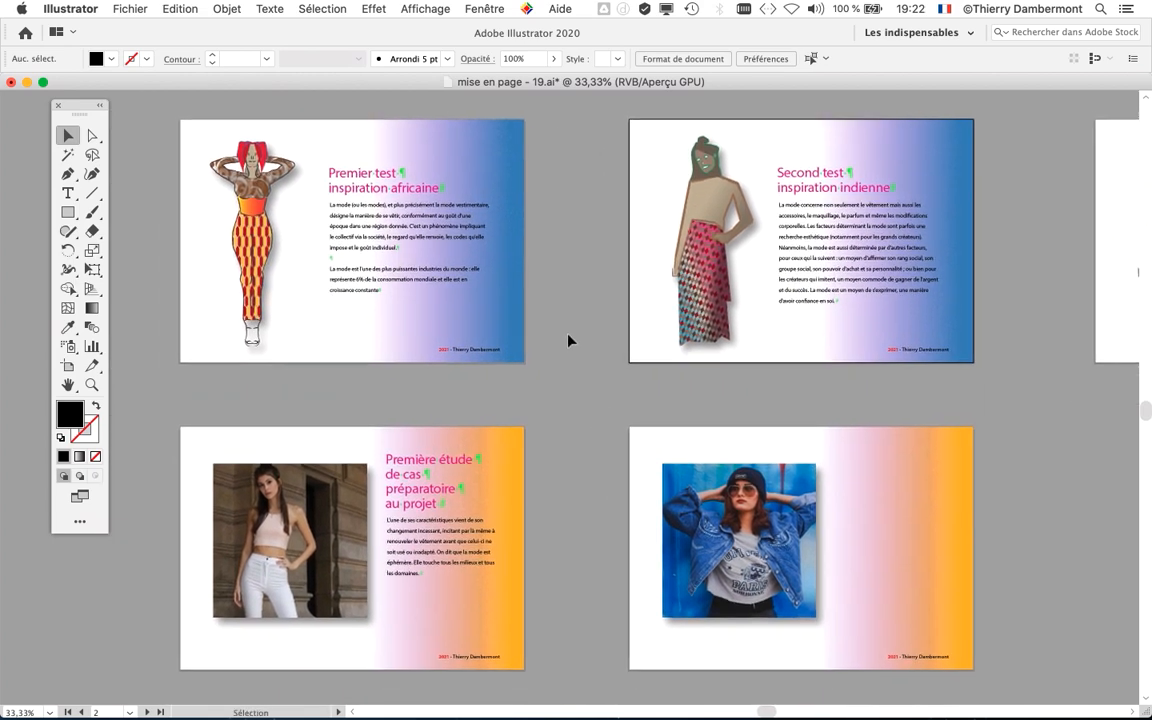
key(super)
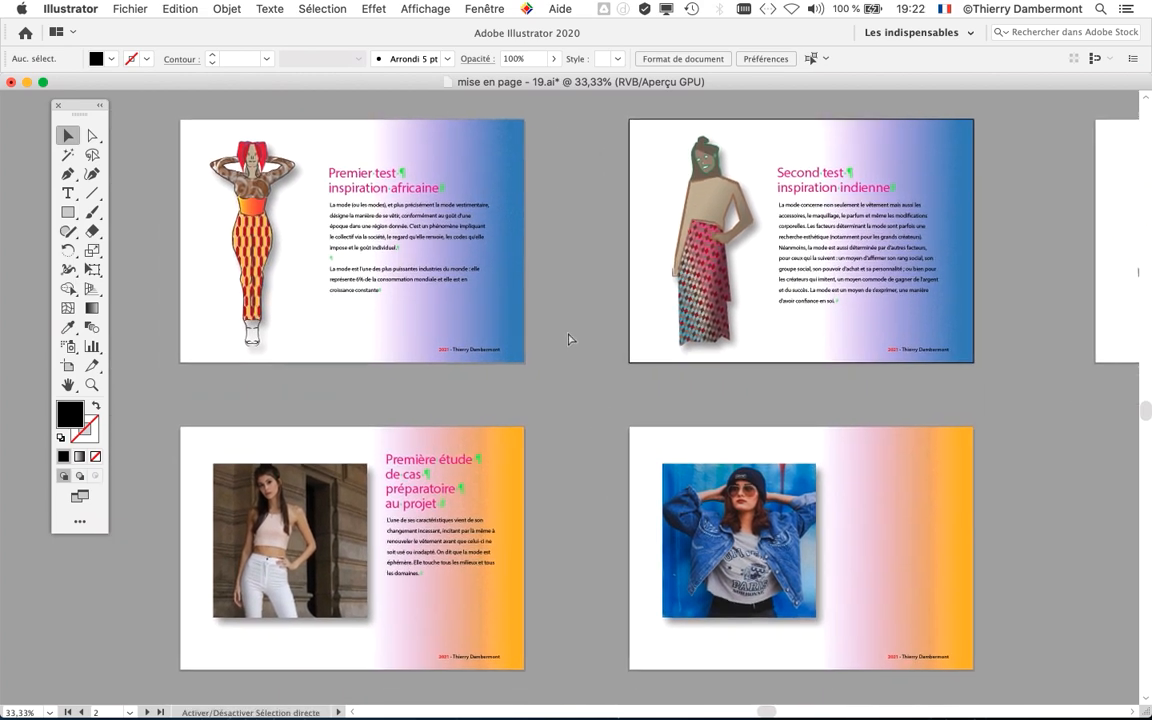